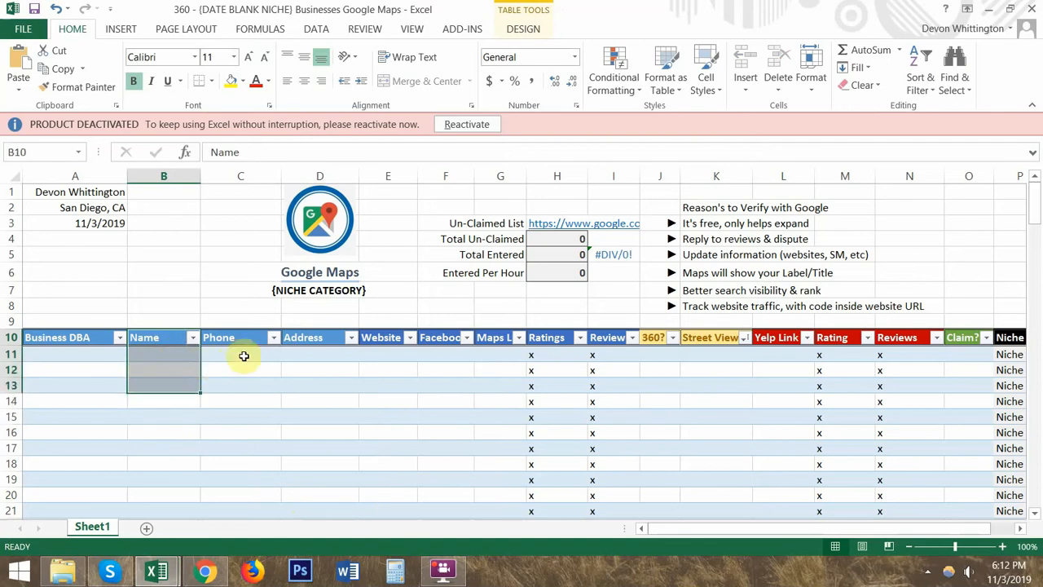
Step: Review the Phone, Address, Website, Facebook, Maps Link, Ratings, Review, 360? and Street View? columns of the Google Maps business table
drag(244, 338, 260, 428)
drag(326, 337, 342, 426)
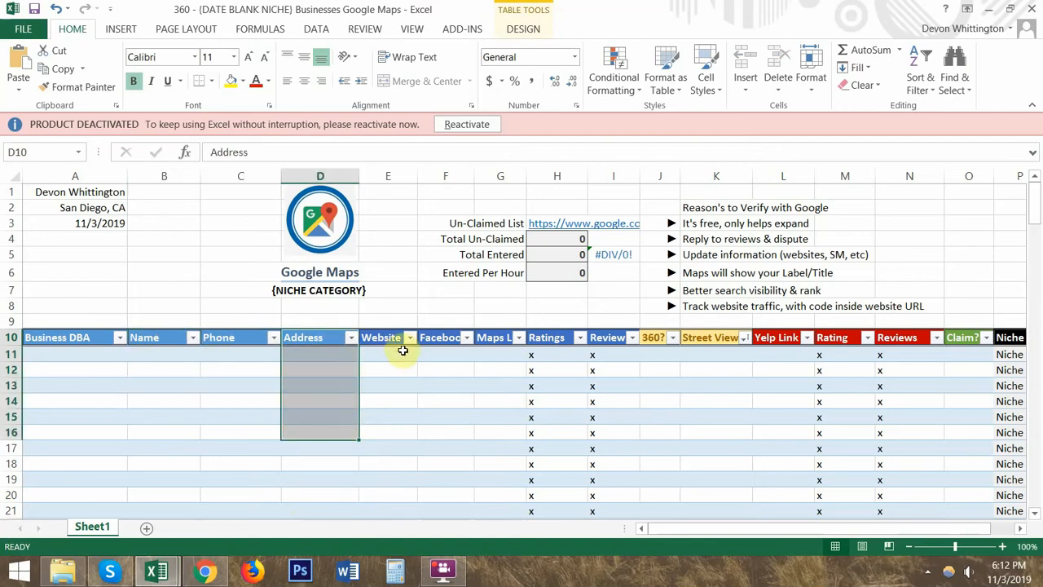
drag(393, 337, 387, 392)
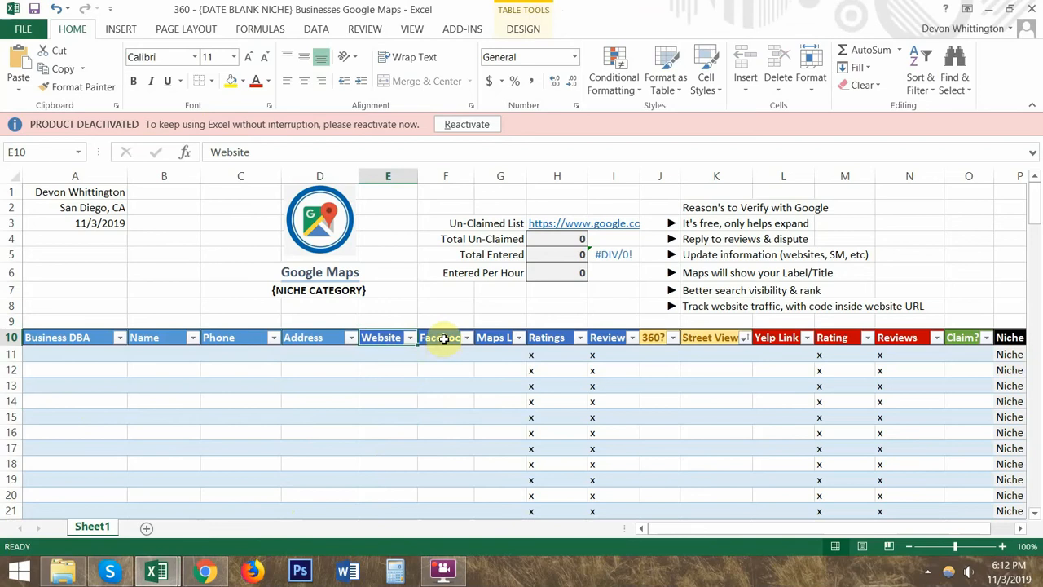
drag(440, 337, 512, 407)
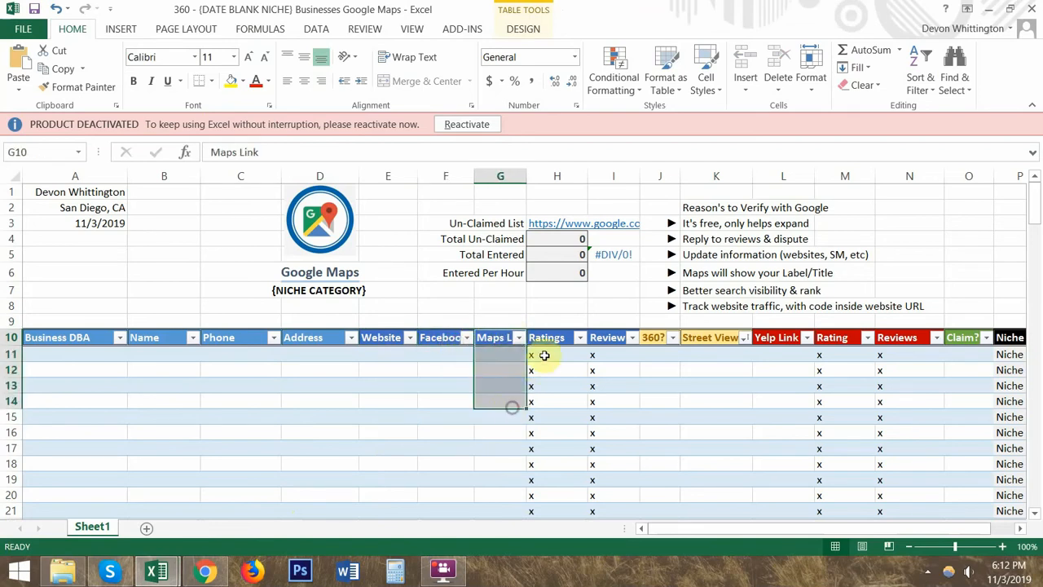
drag(544, 340, 565, 390)
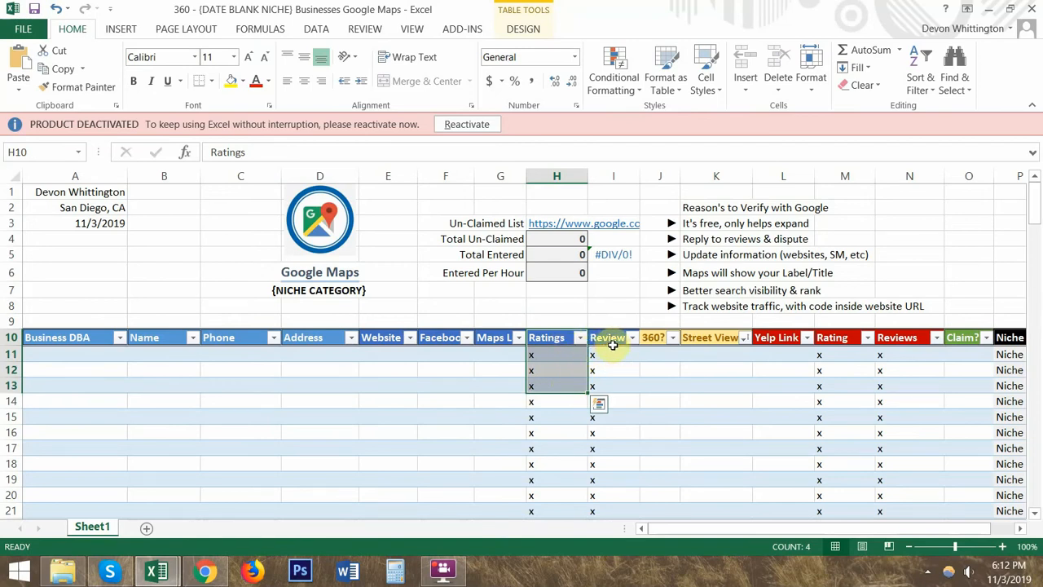
drag(612, 345, 613, 391)
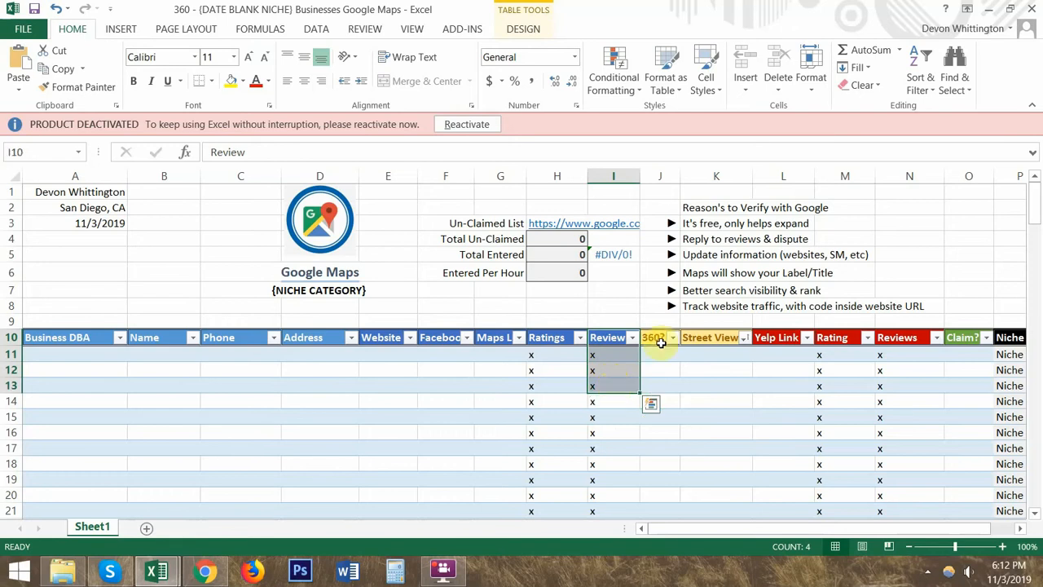
drag(657, 336, 667, 447)
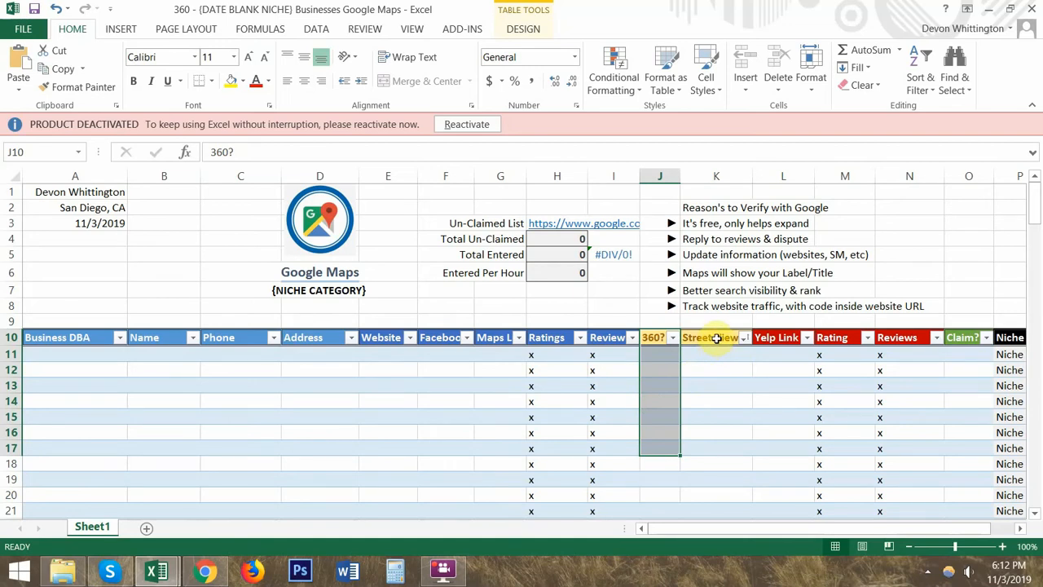
click(716, 338)
drag(717, 342, 725, 446)
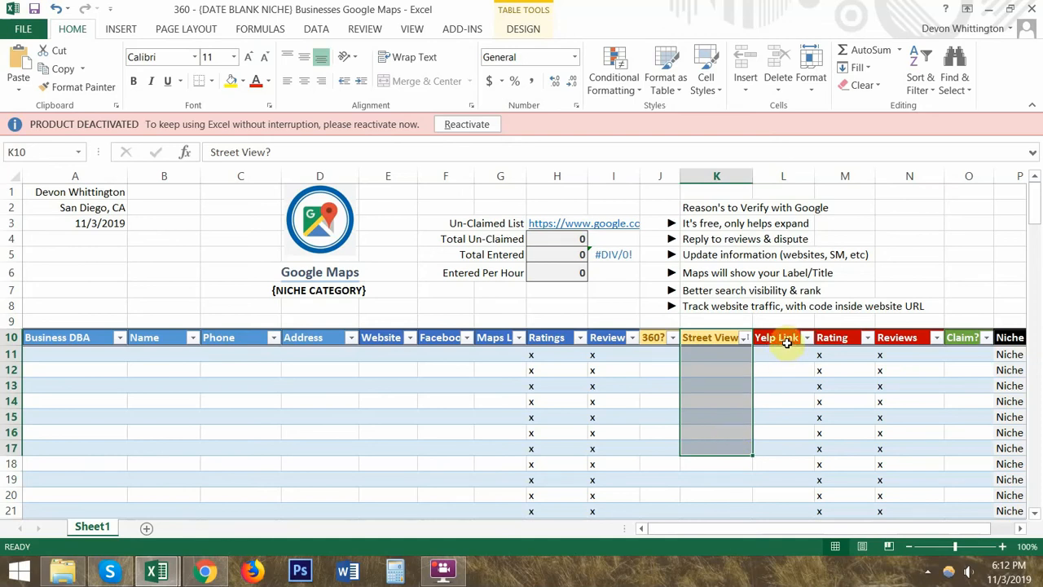
Step: Review the Yelp Link, Rating, Reviews, Claim? and Niche columns of the business table
drag(786, 342, 791, 489)
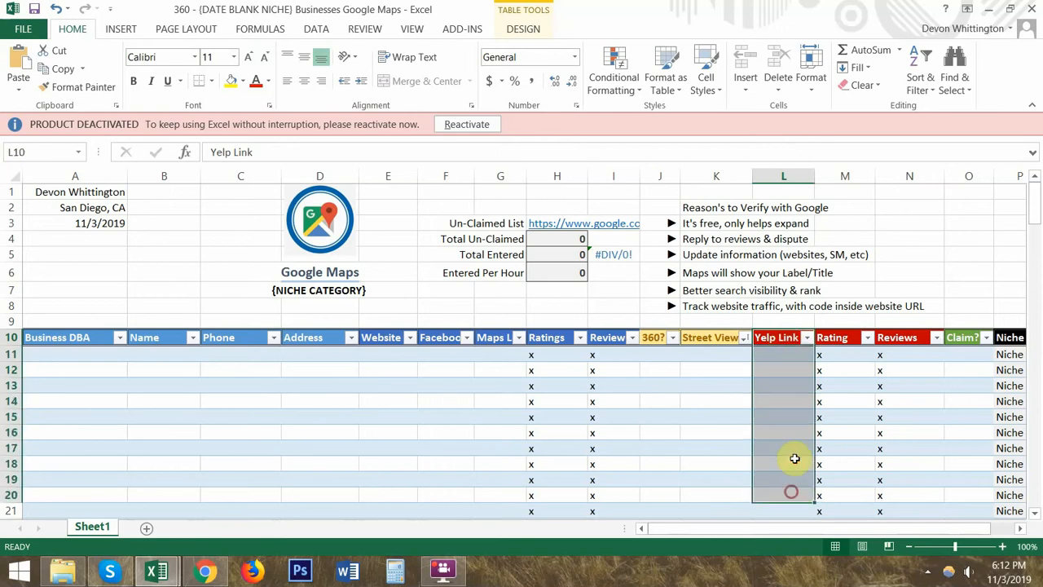
drag(833, 337, 831, 484)
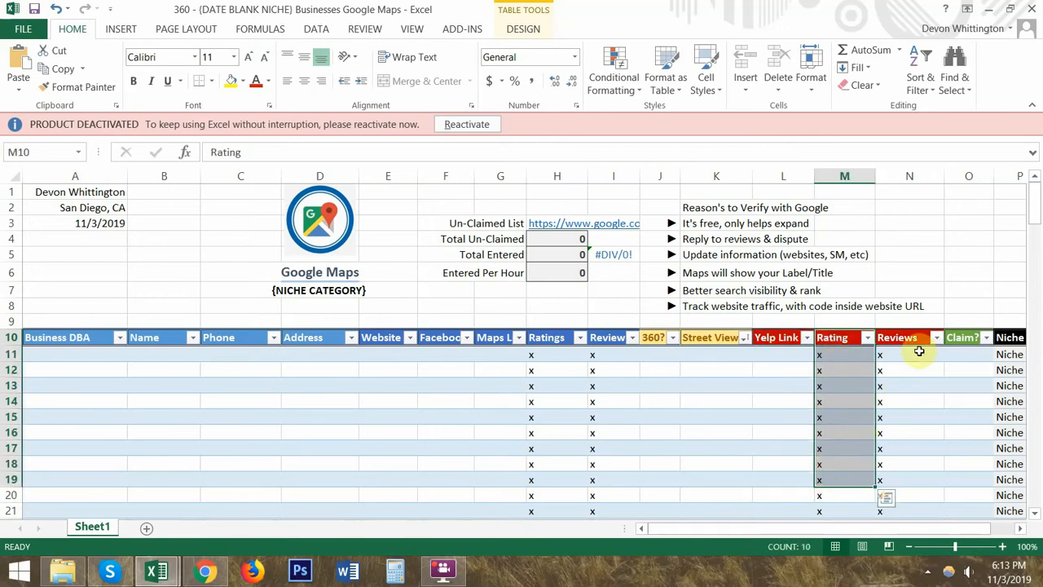
drag(915, 337, 904, 503)
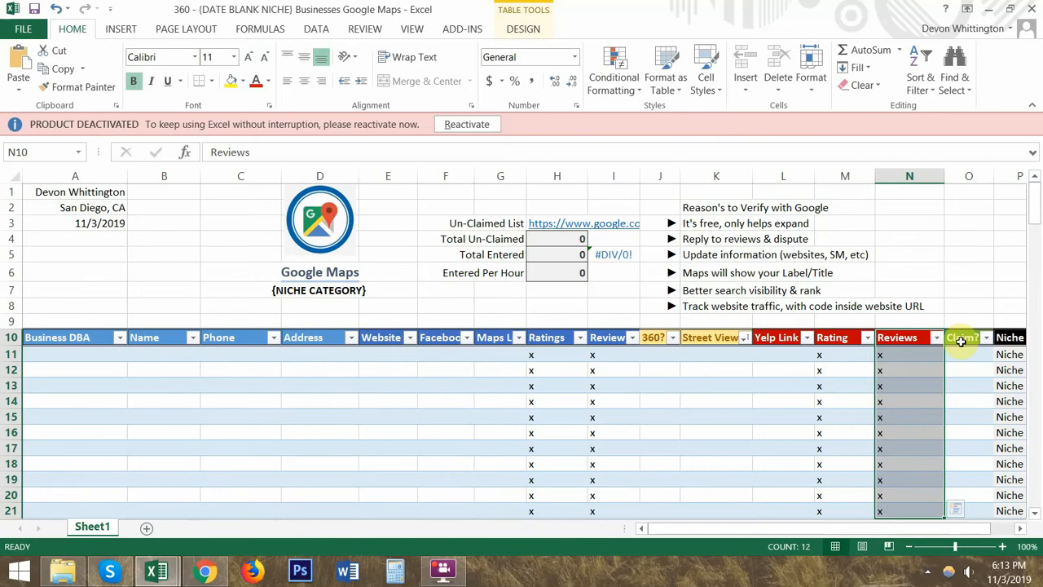
drag(962, 340, 953, 489)
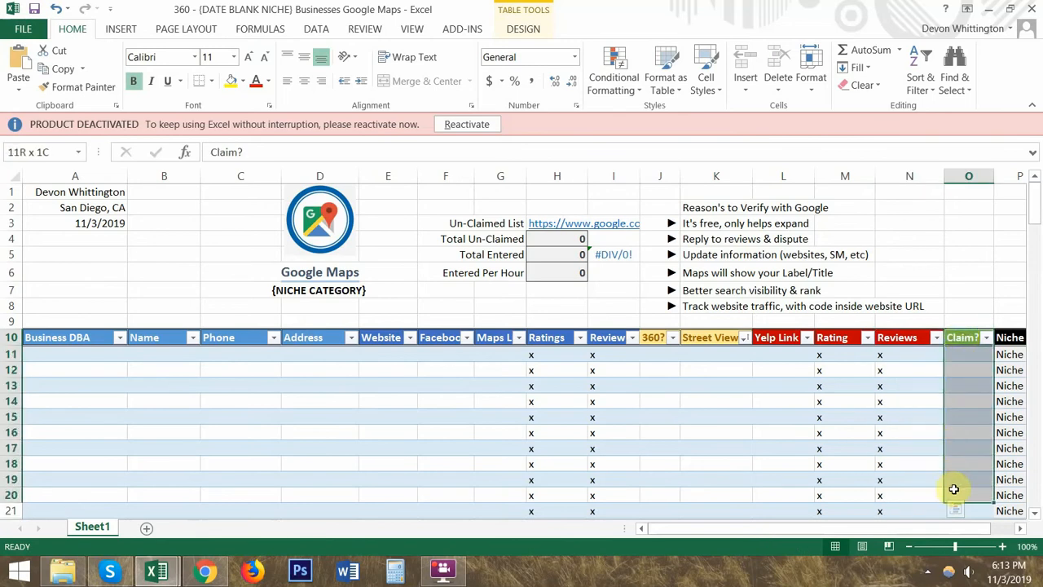
mouse_move(930, 531)
mouse_down()
mouse_move(952, 531)
mouse_move(913, 524)
mouse_up()
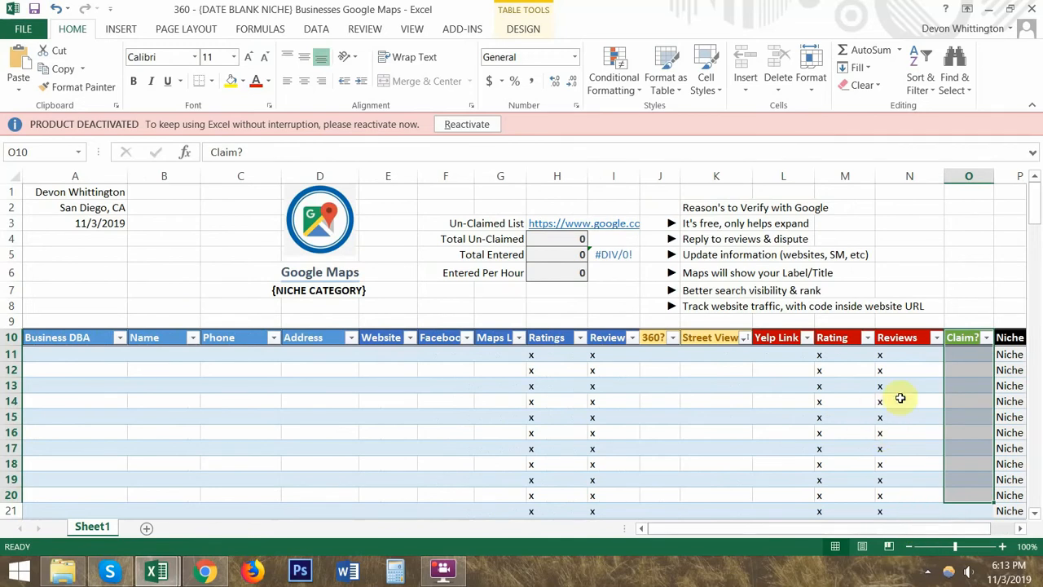
click(1009, 355)
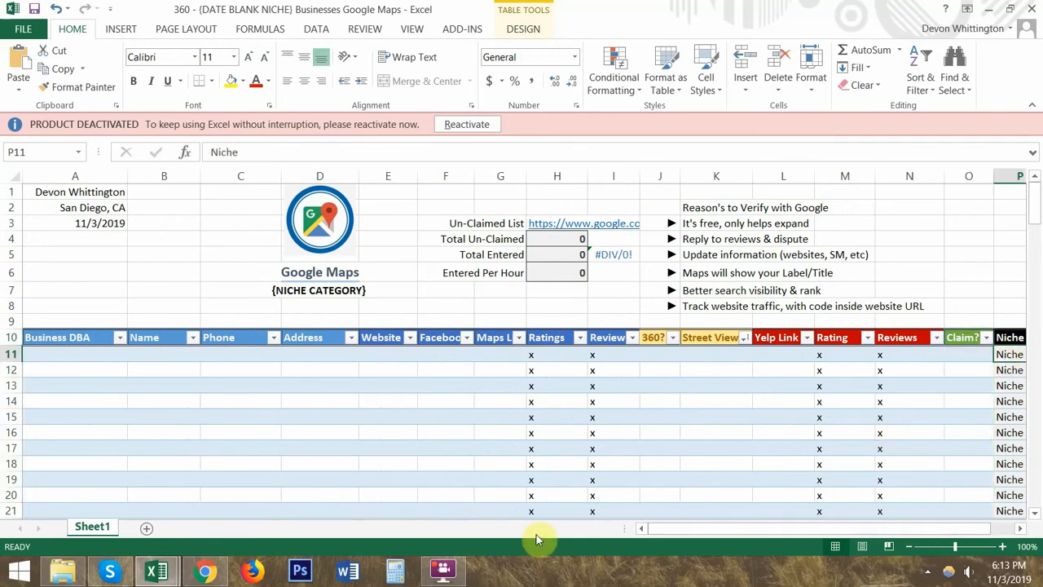
Step: Switch to the 360 - Competitive Research workbook and look through its Business Niche list
mouse_move(157, 571)
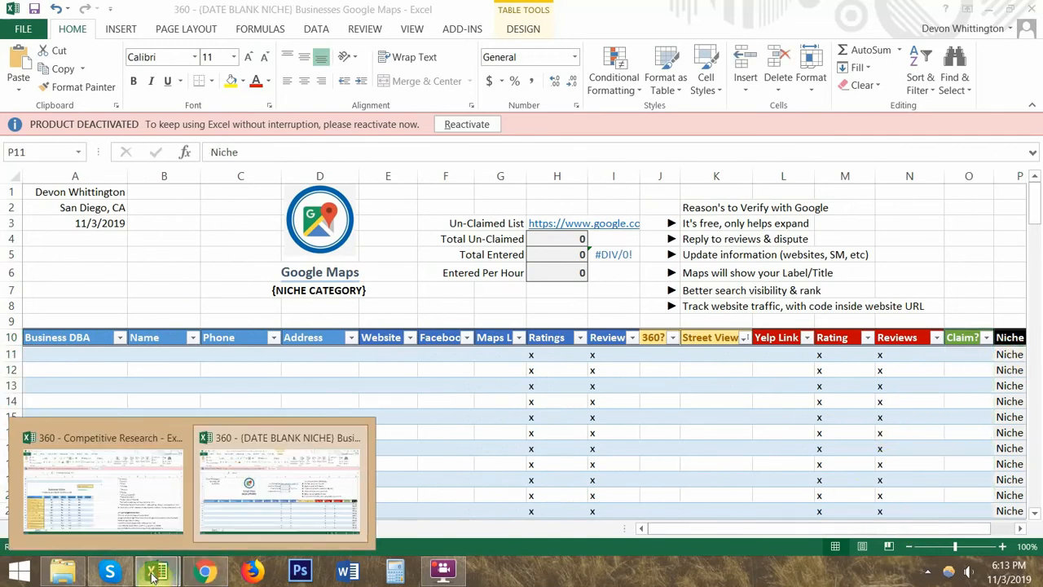
click(117, 502)
scroll(159, 348, down, 4)
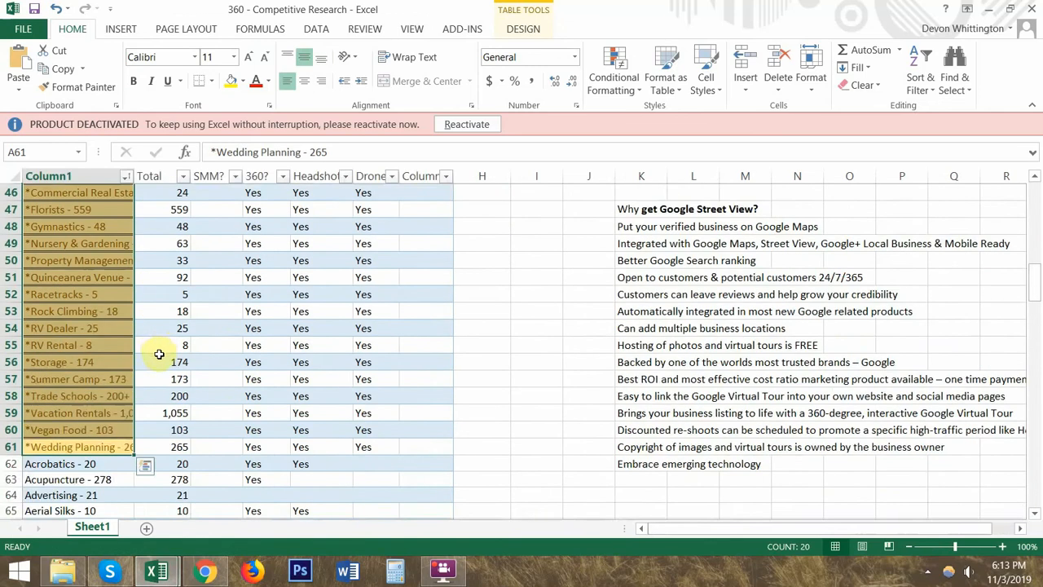
scroll(158, 354, up, 3)
scroll(172, 350, down, 11)
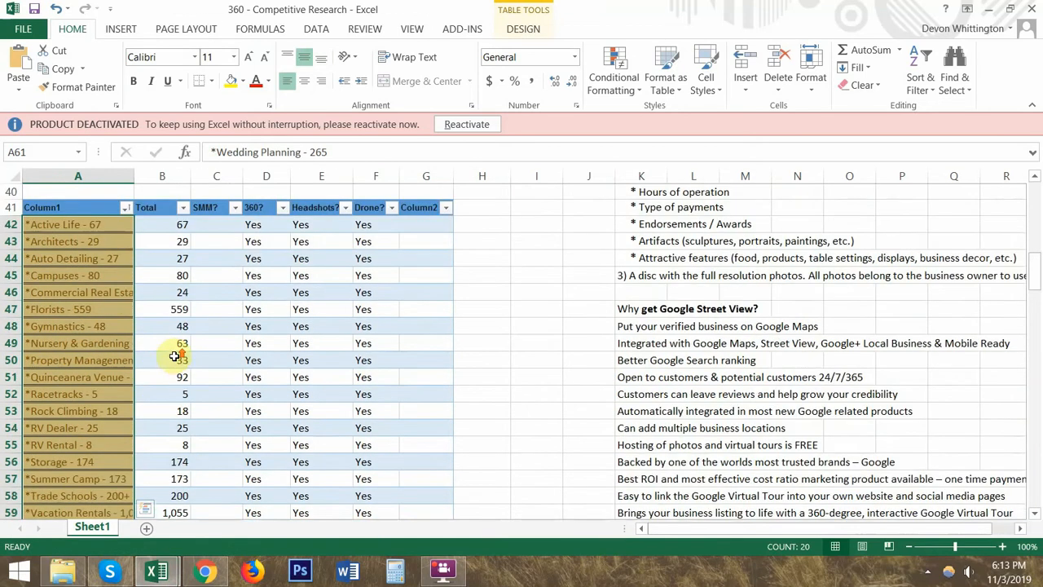
scroll(535, 370, down, 1)
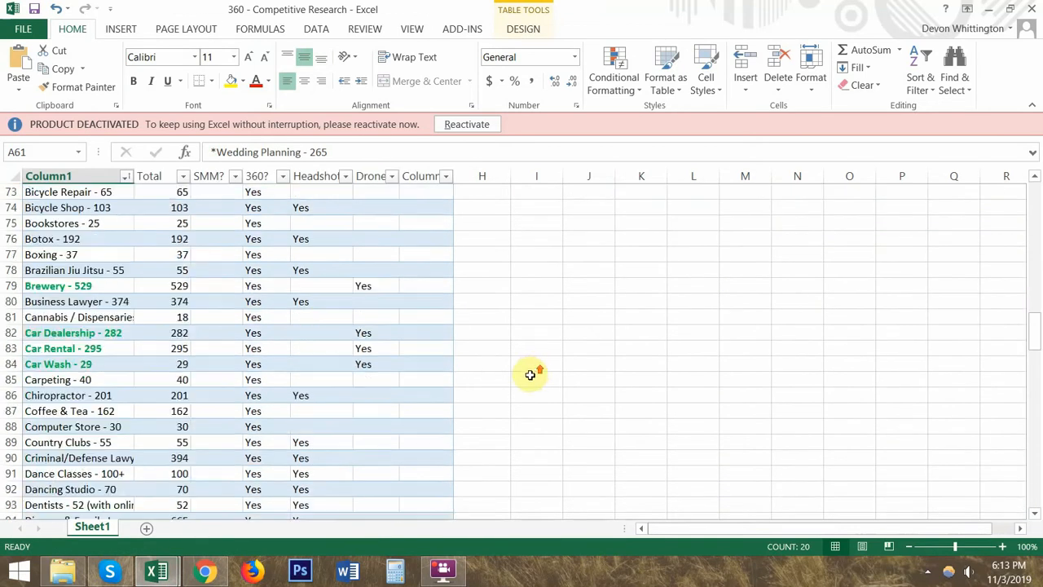
scroll(472, 367, up, 17)
scroll(363, 353, down, 4)
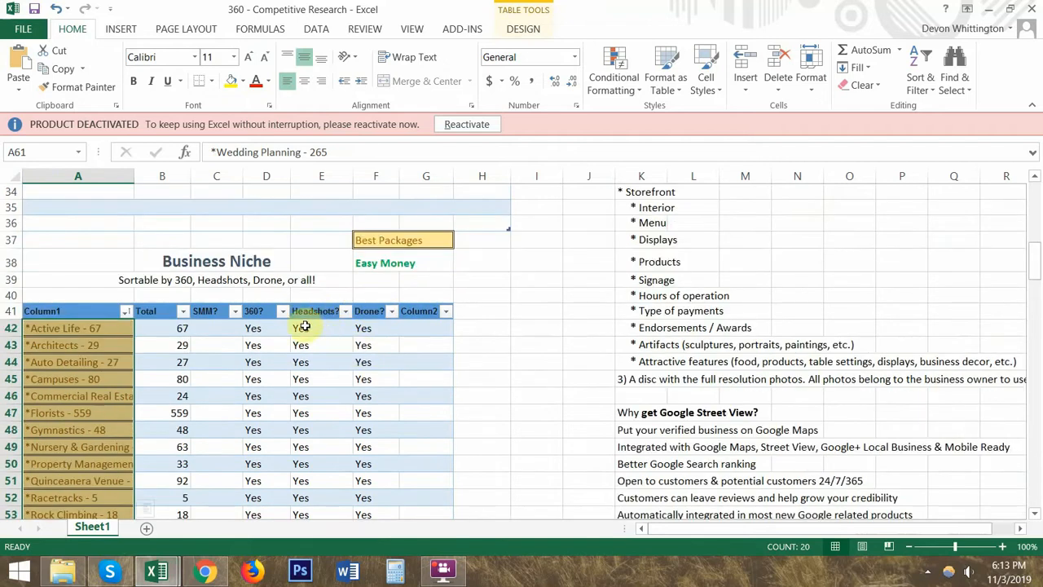
Step: Select the 360?, Headshots? and Drone? entries for the gold-highlighted niches from Active Life through Wedding Planning
drag(257, 310, 316, 330)
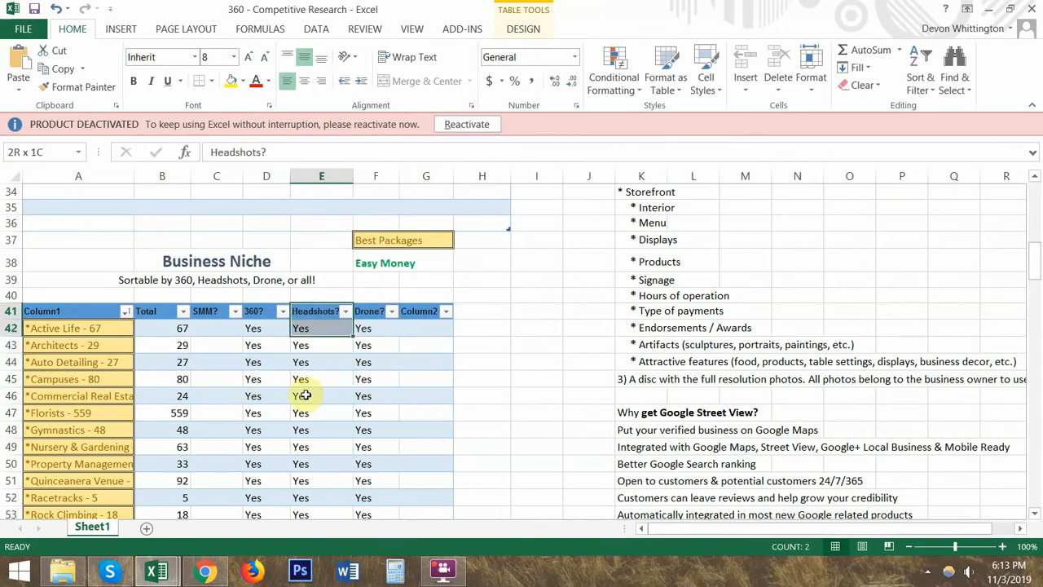
drag(302, 397, 263, 333)
click(263, 333)
scroll(321, 354, down, 3)
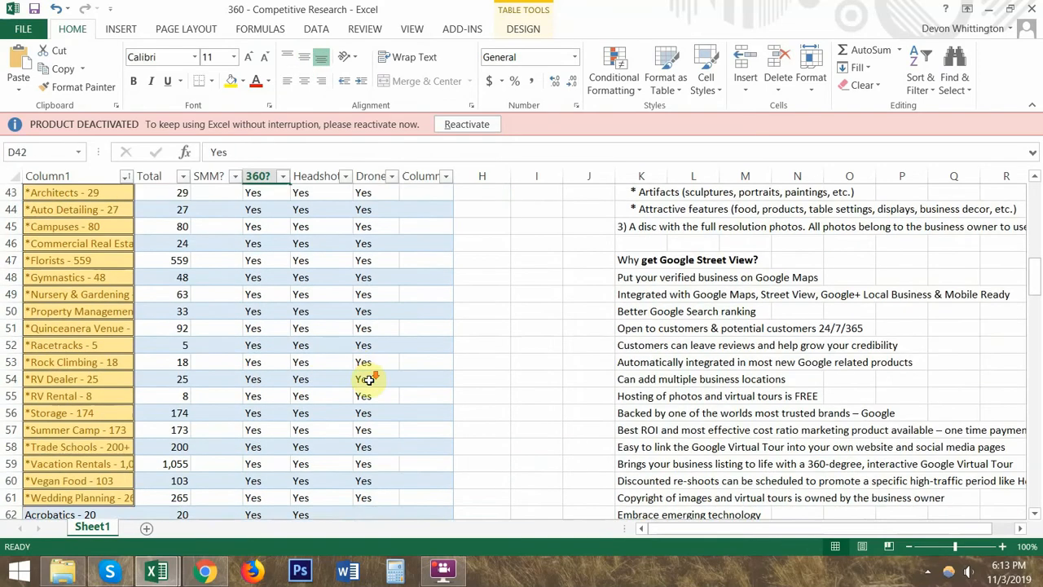
scroll(366, 383, down, 2)
shift+click(363, 391)
scroll(214, 366, up, 3)
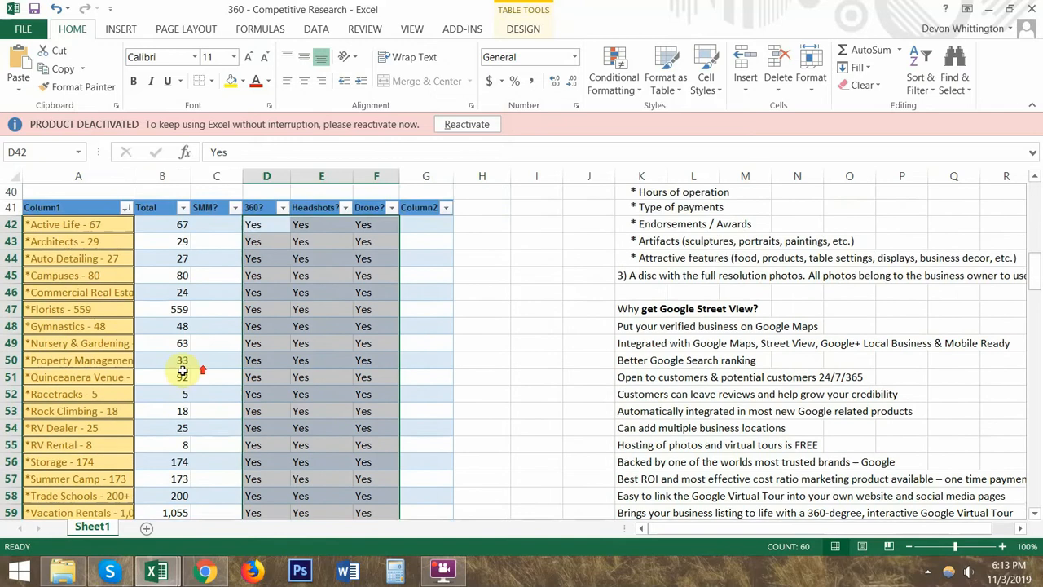
scroll(133, 361, up, 1)
scroll(133, 365, down, 3)
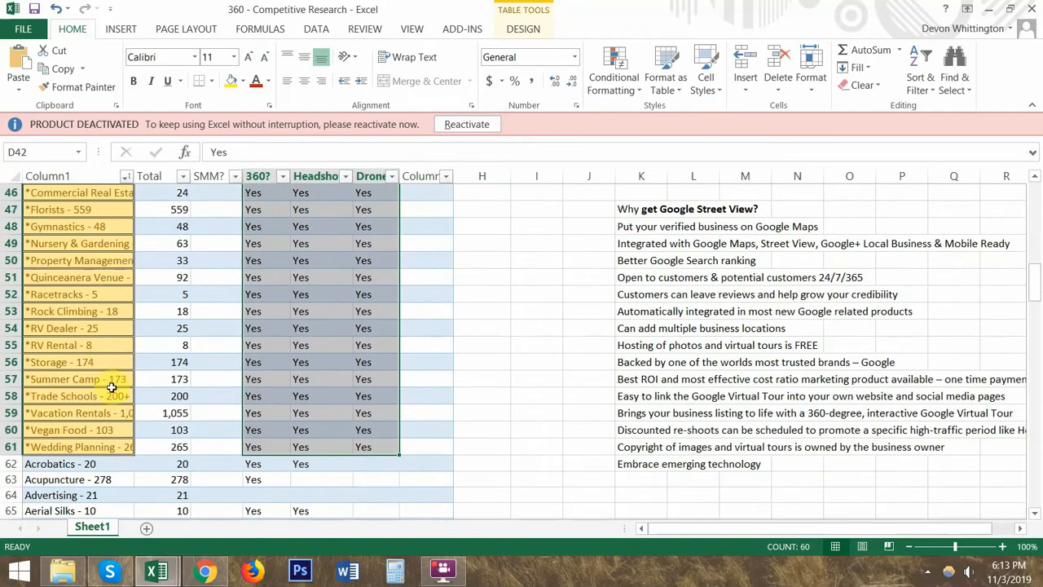
Step: Select the gold-highlighted niche names in Column1, from Wedding Planning up to Active Life
click(104, 449)
scroll(94, 367, up, 4)
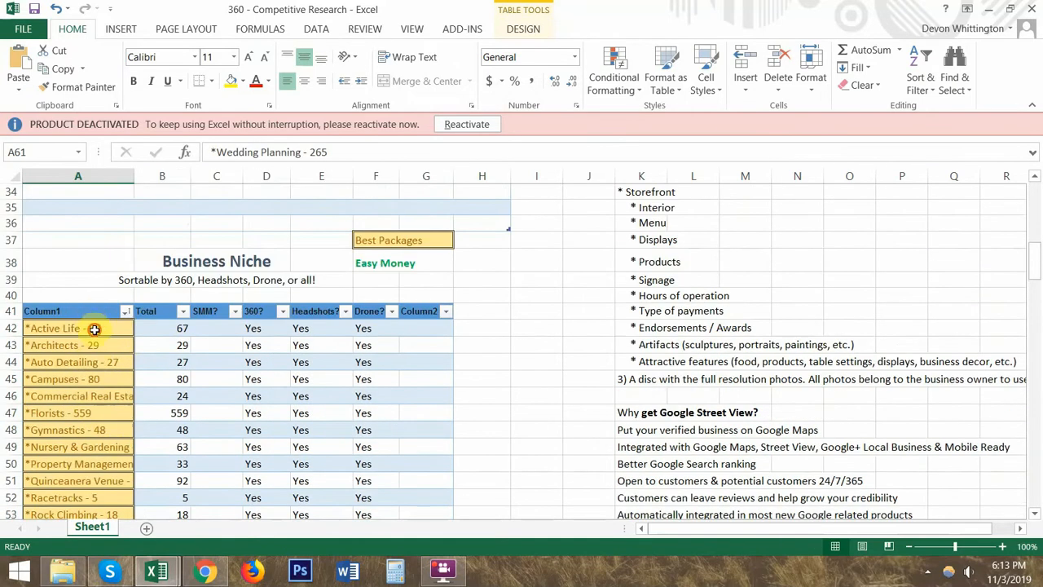
shift+click(93, 329)
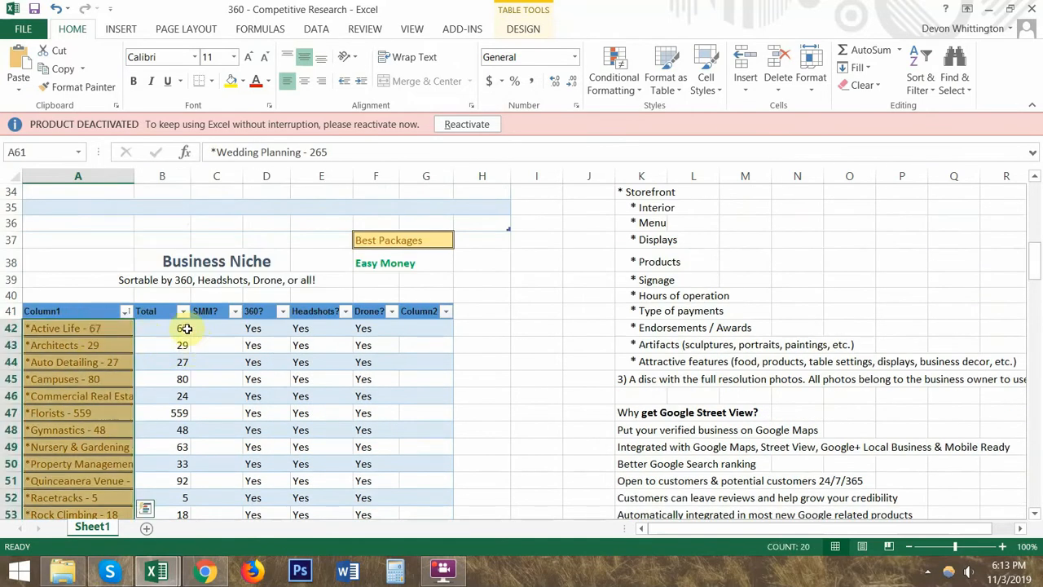
Step: Examine the 360? and Headshots? entries down to Gold Buyers, including the Film Studio and Fine Dining rows
drag(255, 318, 331, 449)
scroll(325, 444, down, 5)
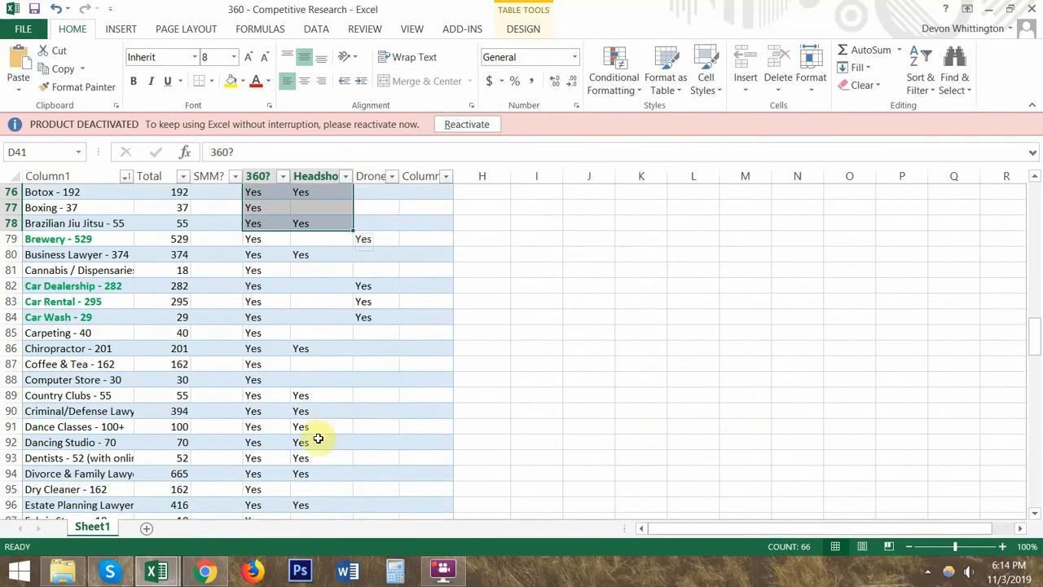
scroll(314, 458, down, 5)
shift+click(320, 462)
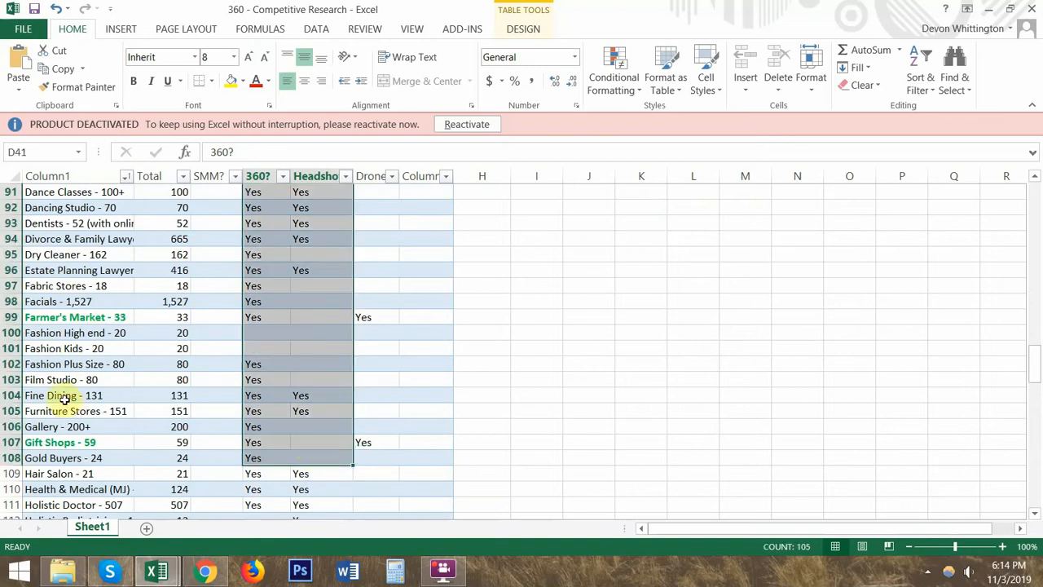
drag(65, 396, 263, 394)
drag(81, 379, 178, 380)
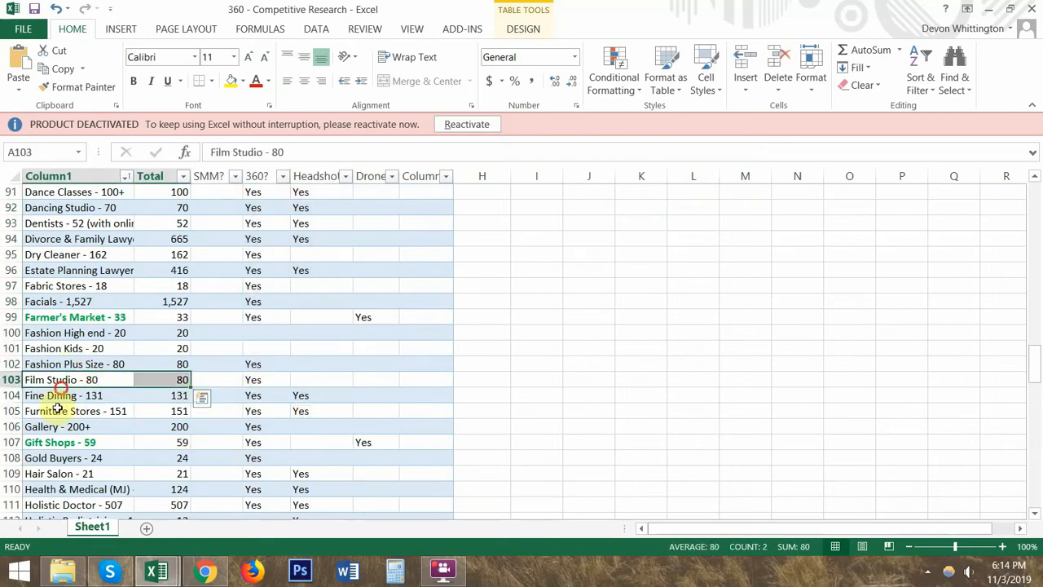
drag(58, 397, 294, 459)
Step: Select the gold-highlighted niche rows across to the Drone? column, ending on the Active Life niche cell
scroll(303, 441, up, 18)
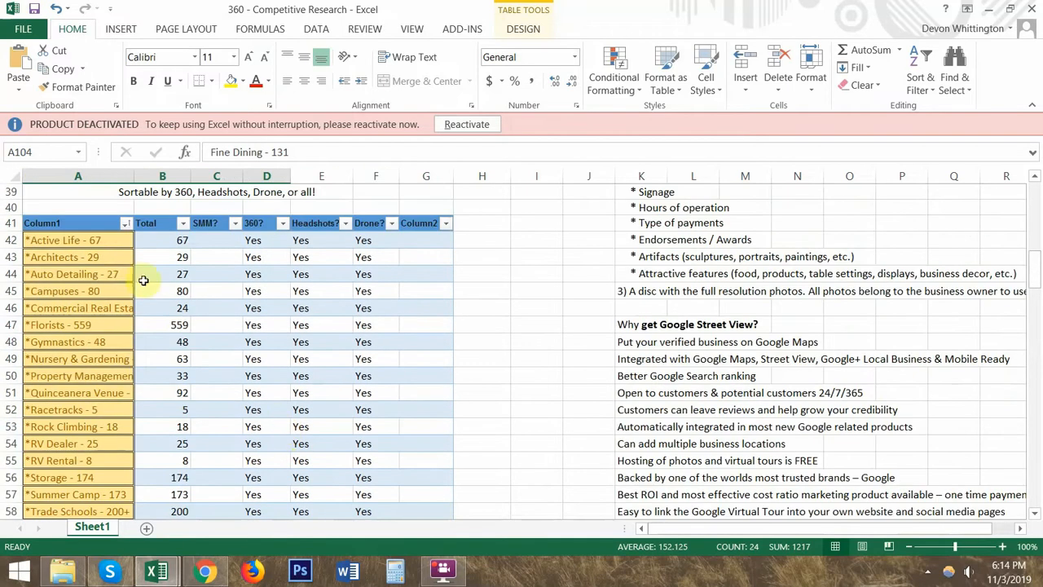
drag(92, 237, 369, 460)
scroll(366, 449, up, 3)
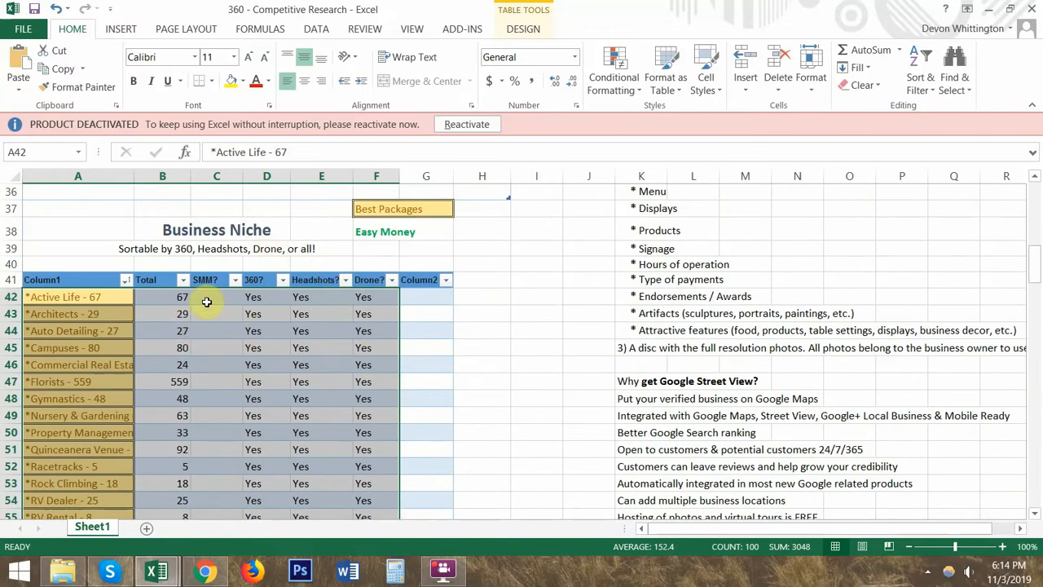
click(114, 294)
Step: Switch to Chrome and search Yelp for RV Rental near San Diego, CA
key(alt+Tab)
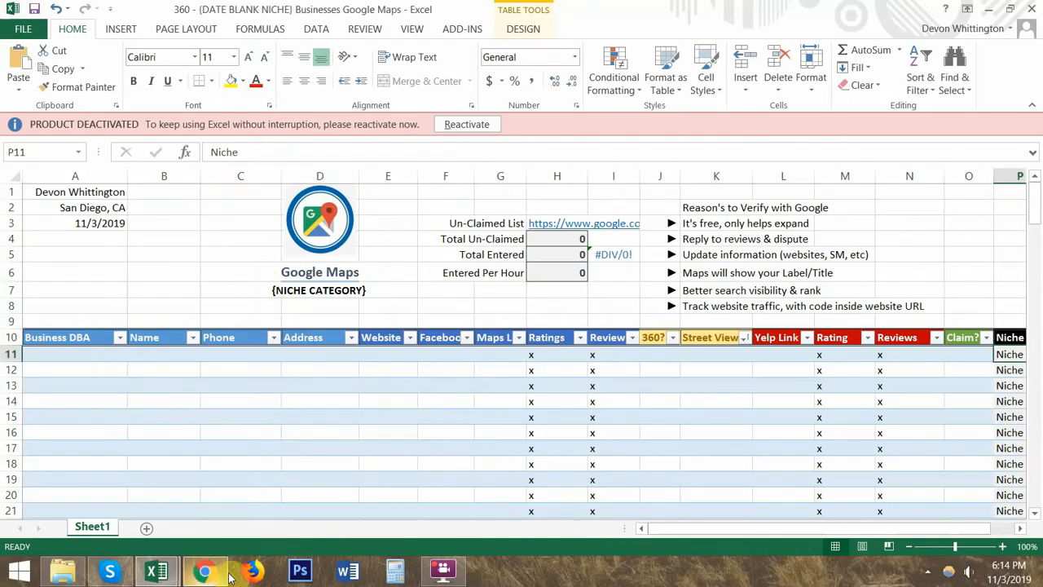
click(204, 571)
click(310, 375)
click(399, 377)
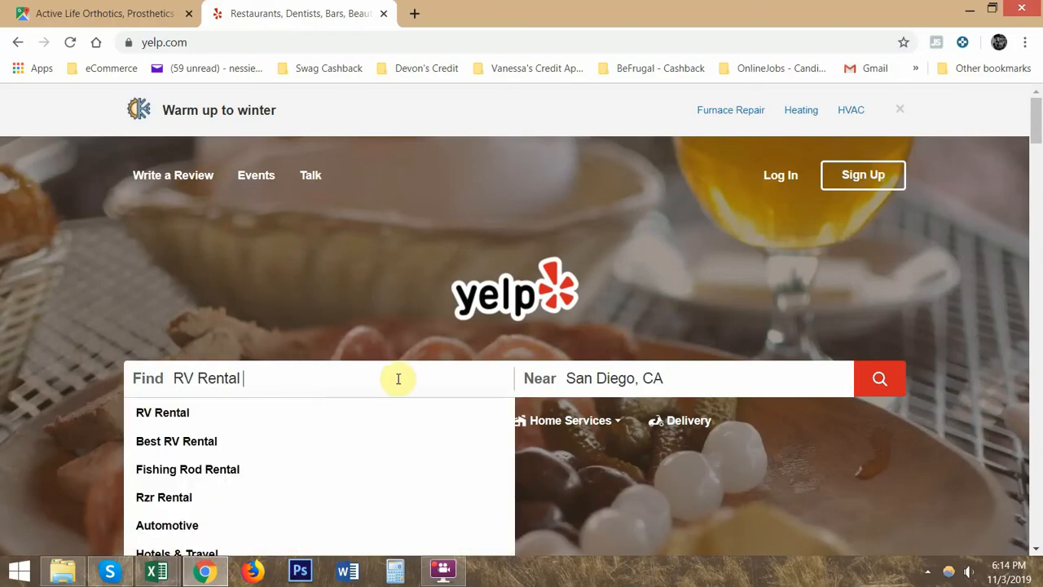
click(893, 383)
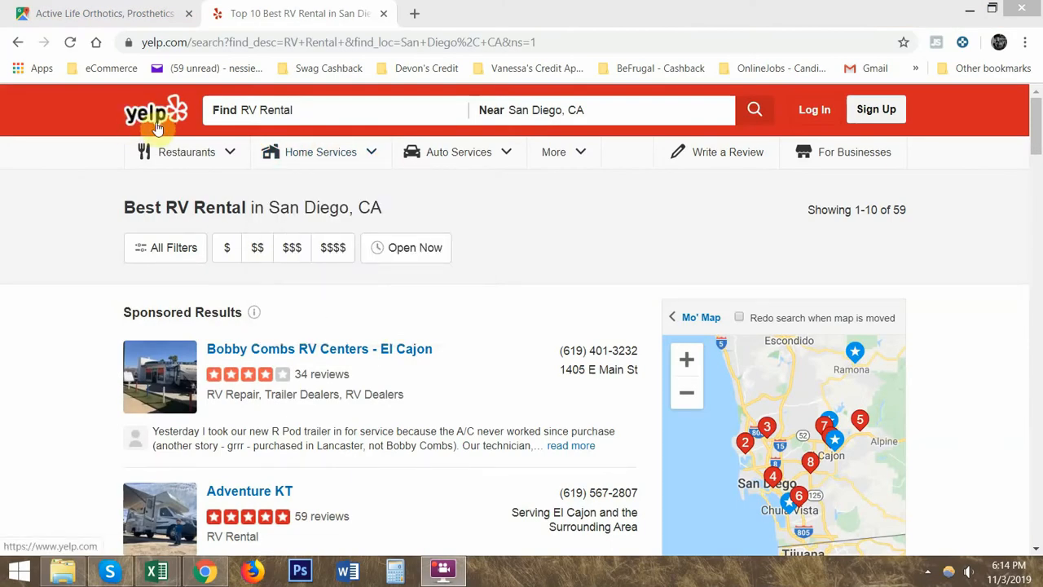
Step: Show all filters for the Yelp results and restrict them to the RV Rental category
click(45, 269)
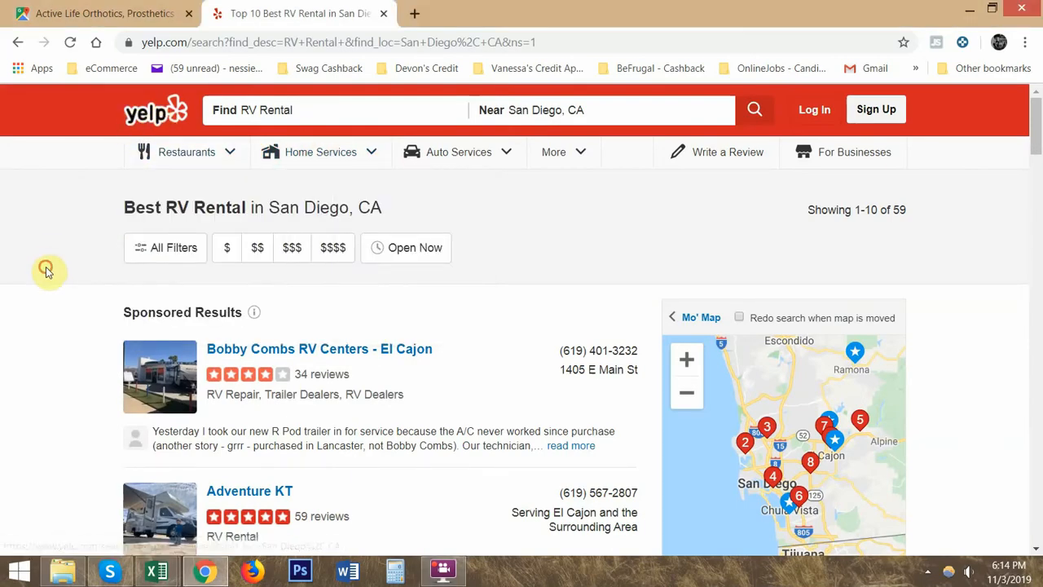
click(176, 249)
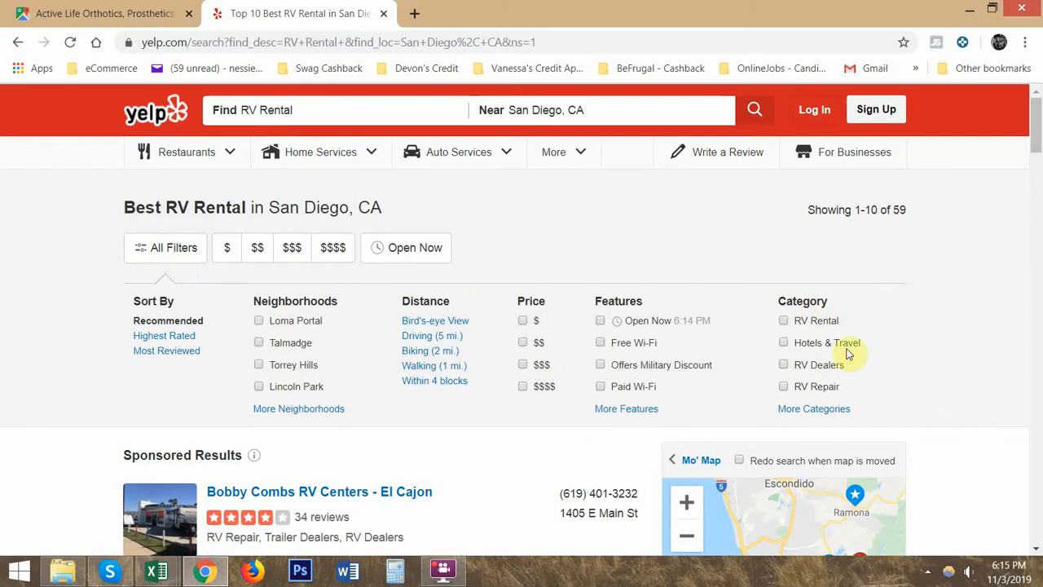
click(807, 323)
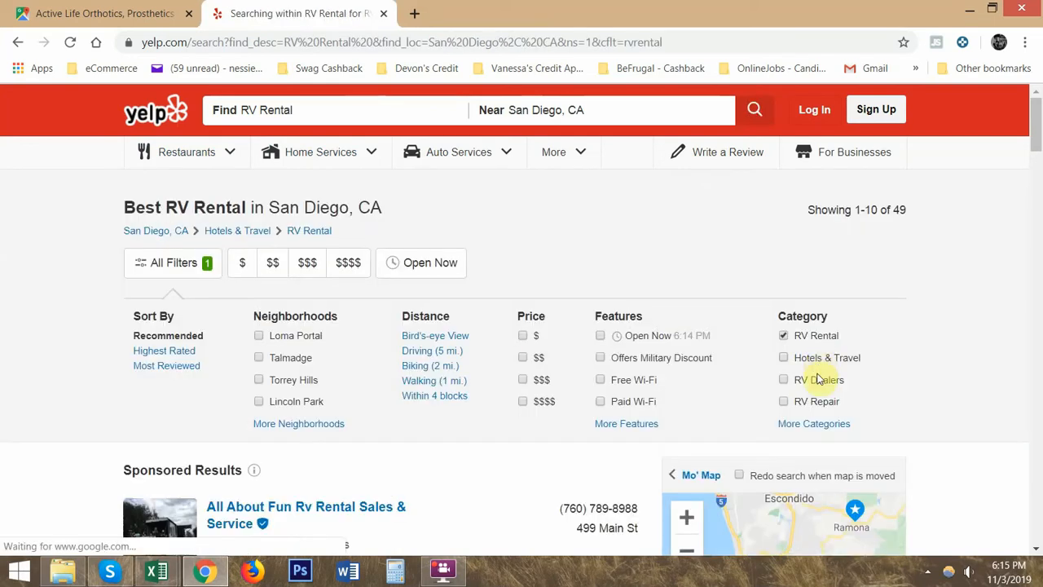
Step: Examine the Yelp RV Rental results from the sponsored listings down to the page links and back to the Sponsored Results section
scroll(410, 403, down, 15)
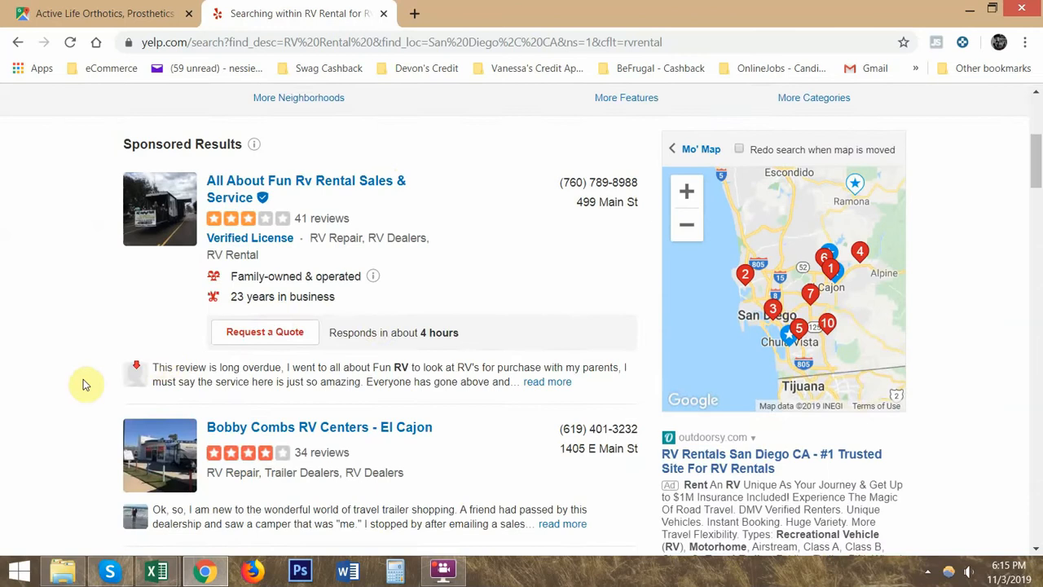
scroll(51, 385, down, 15)
scroll(55, 384, up, 11)
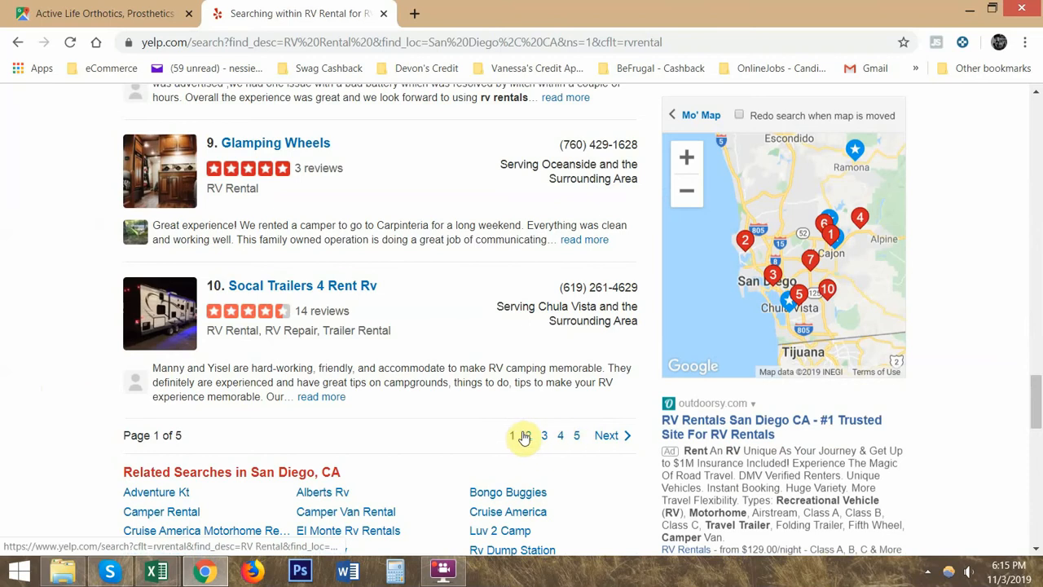
scroll(441, 442, up, 15)
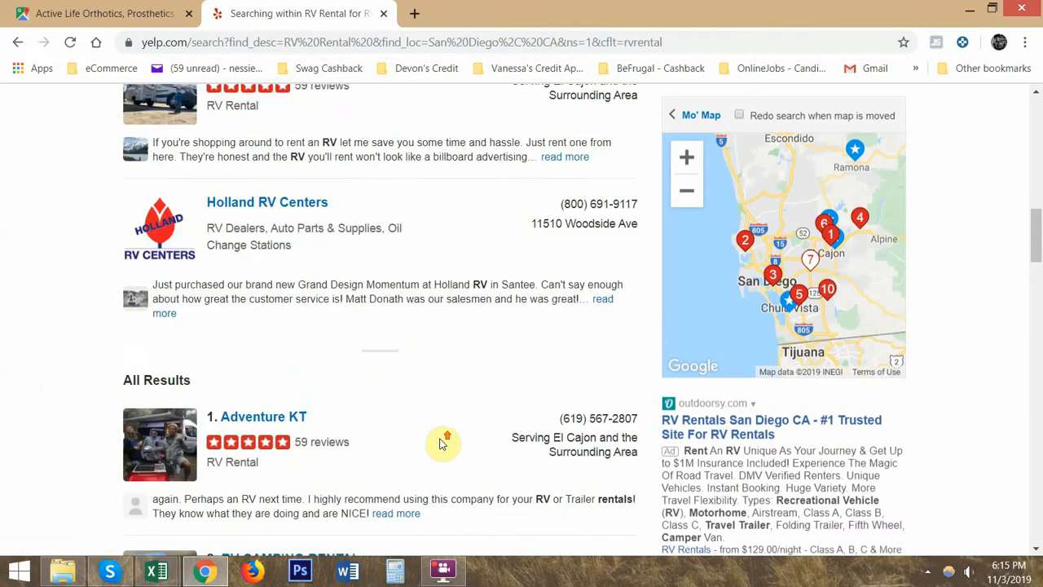
scroll(441, 443, up, 10)
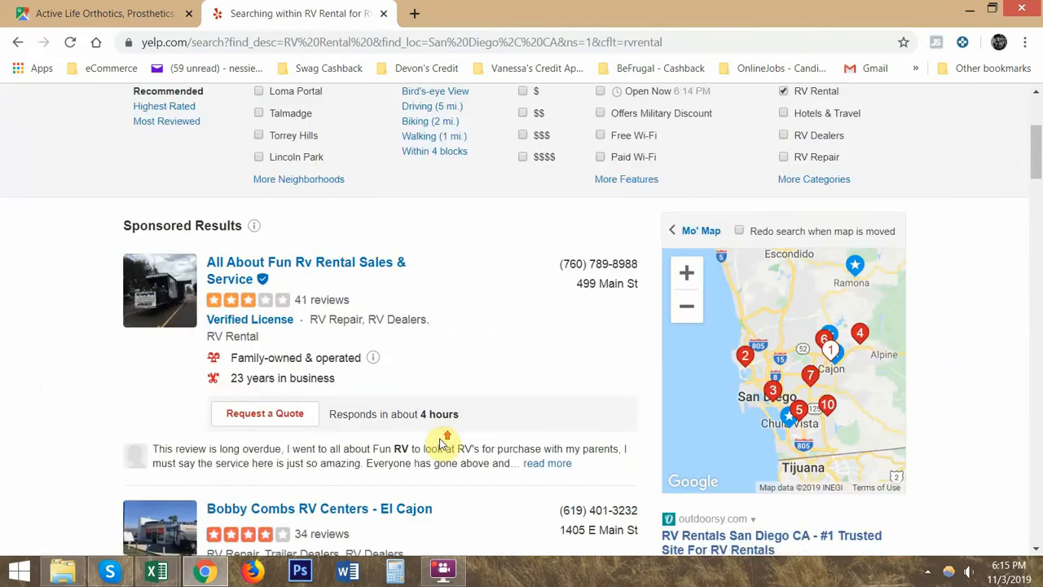
scroll(441, 442, down, 1)
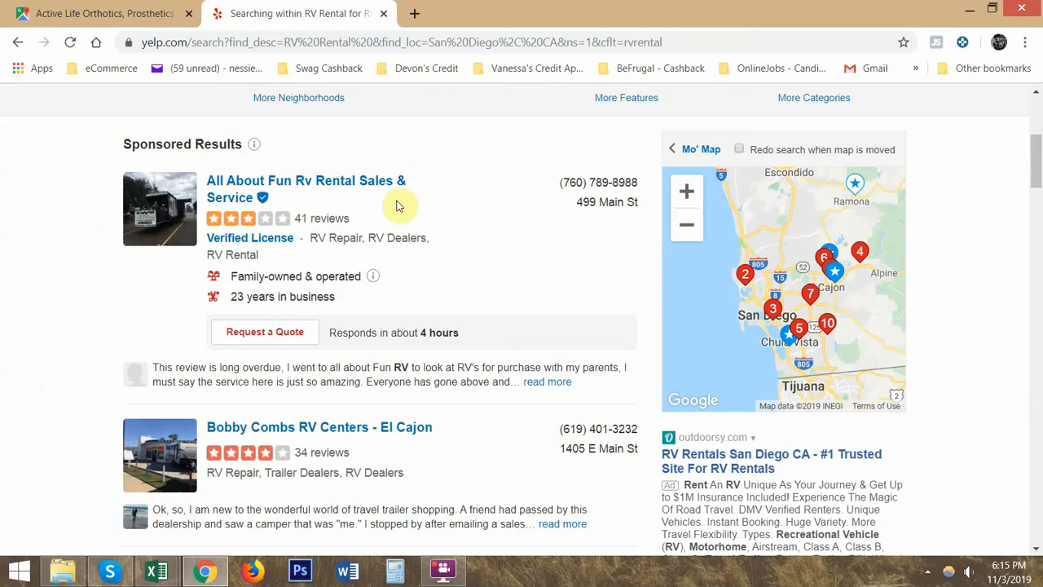
drag(147, 143, 268, 172)
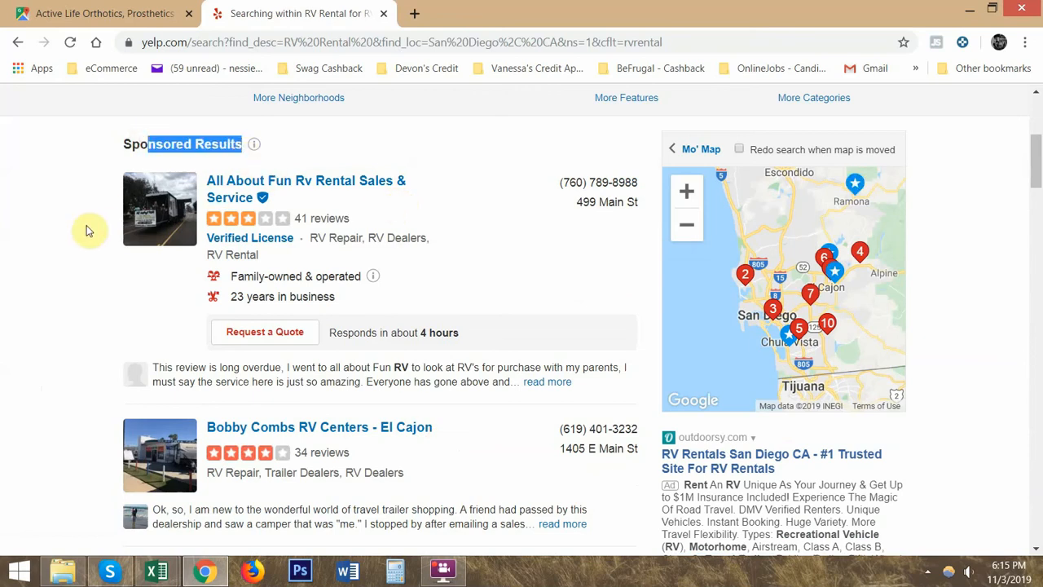
scroll(88, 231, down, 2)
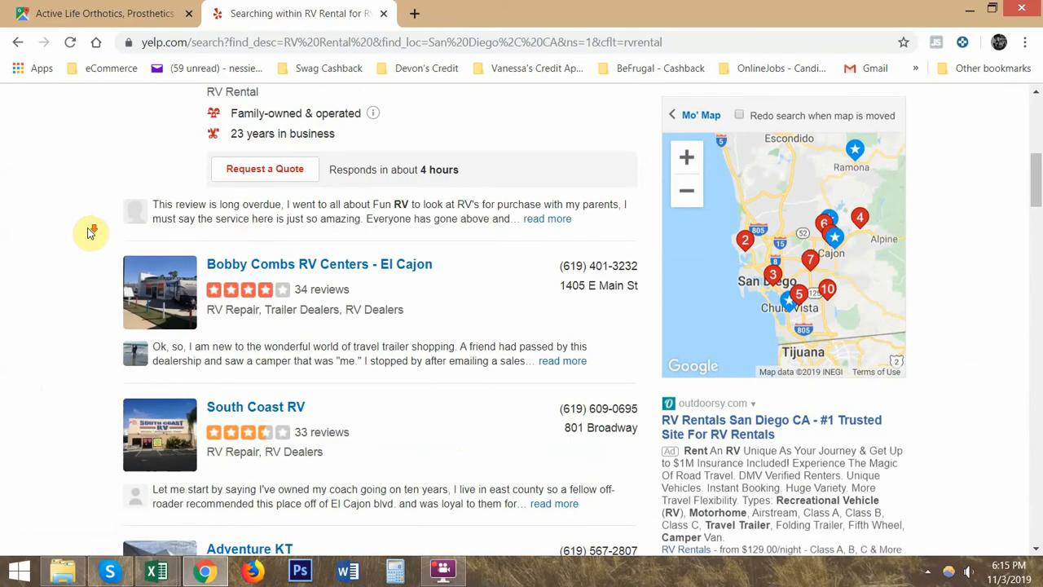
Step: Open the Bobby Combs RV Centers - El Cajon listing in a new tab and copy its URL into Yelp Link cell L11 in Excel
middle_click(277, 267)
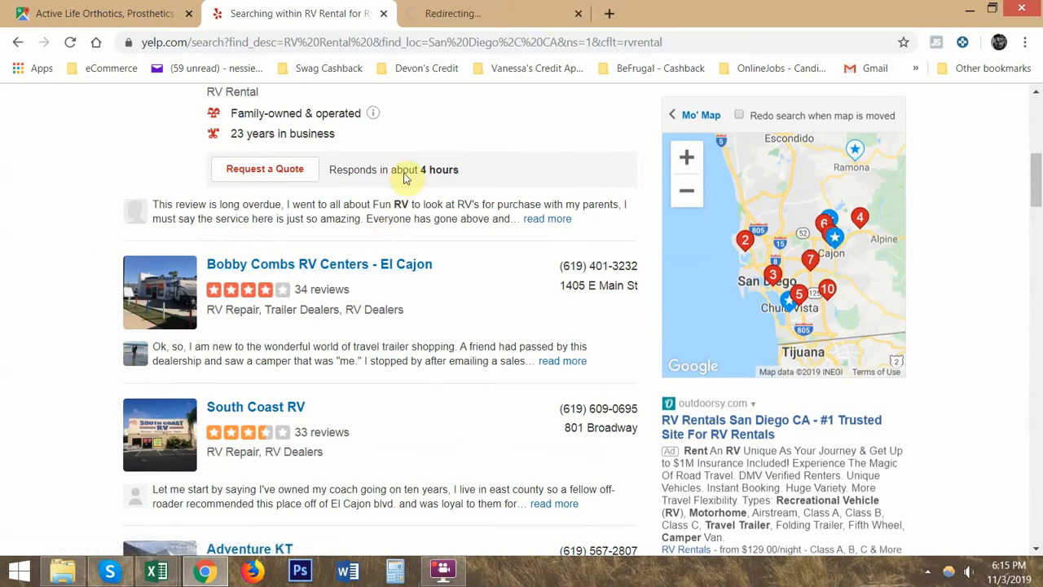
click(450, 13)
click(376, 42)
key(ctrl+c)
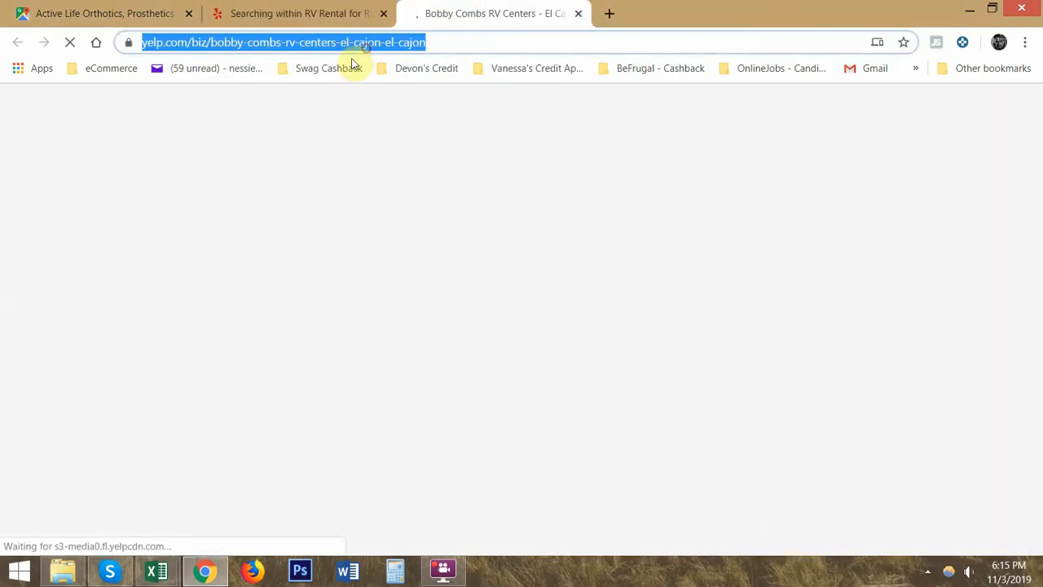
mouse_move(152, 574)
click(275, 510)
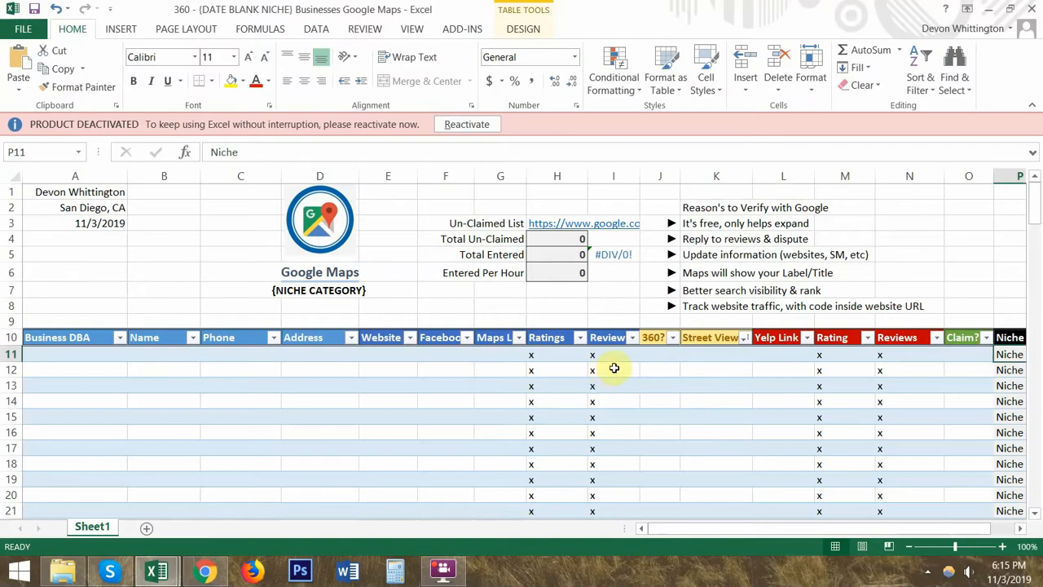
click(804, 348)
key(ctrl+v)
key(Tab)
Step: Copy the business's phone number from its Yelp listing in Chrome as plain text into Phone cell C11 in Excel
key(alt+Tab)
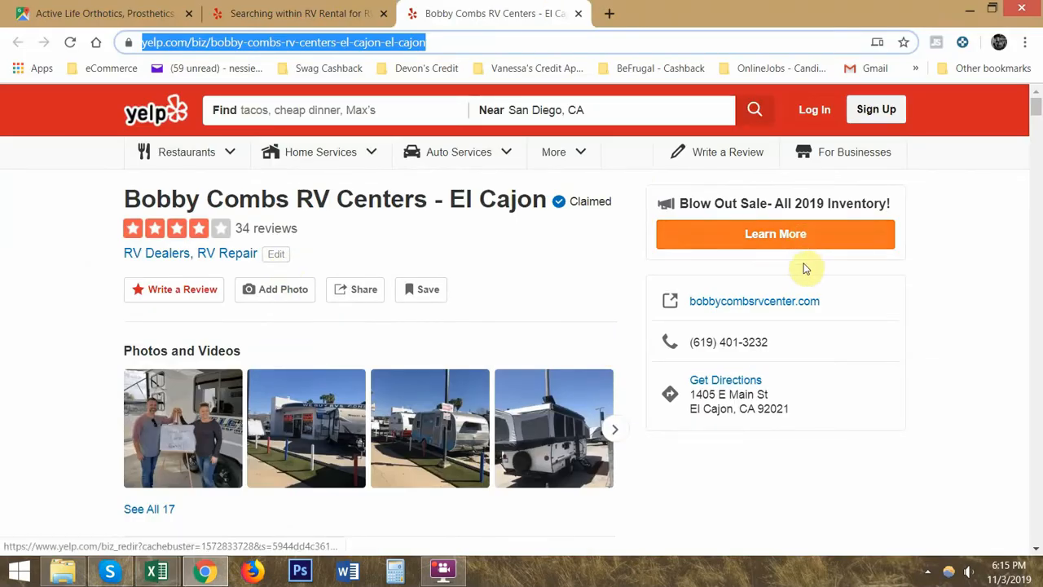
triple_click(738, 343)
key(ctrl+c)
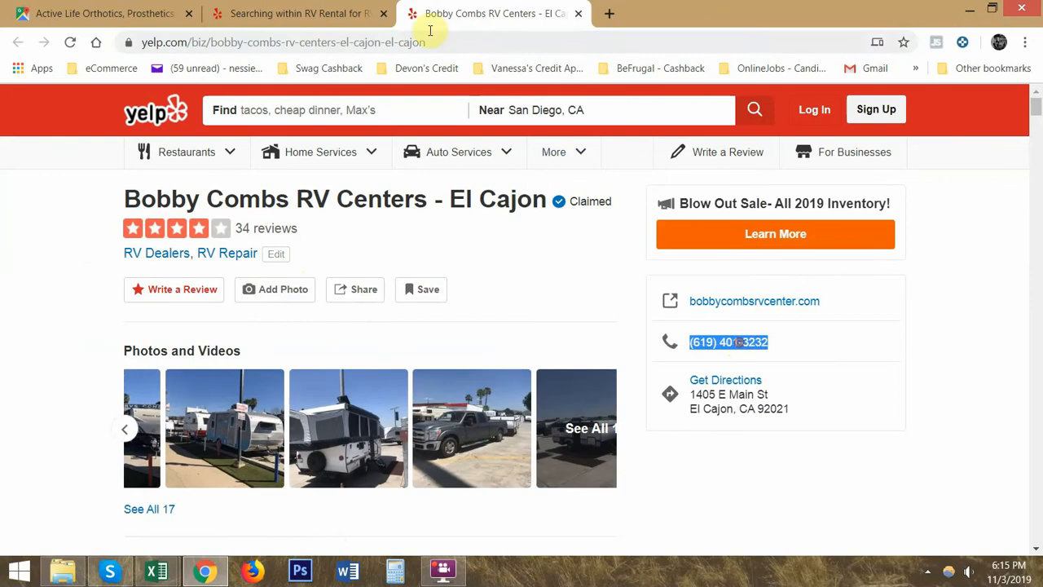
click(439, 42)
key(ctrl+v)
key(alt+Tab)
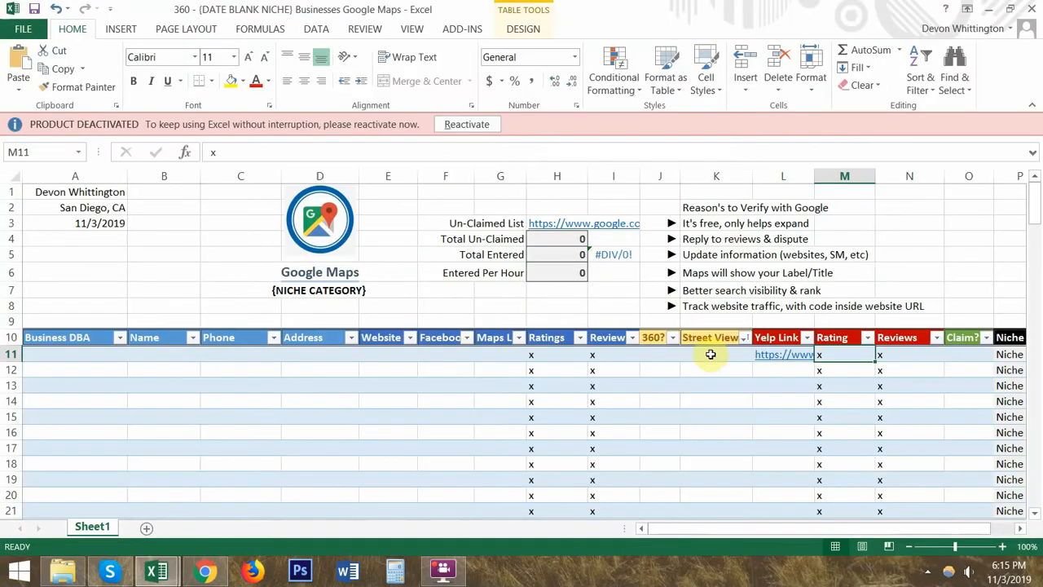
click(241, 354)
key(ctrl+v)
key(Tab)
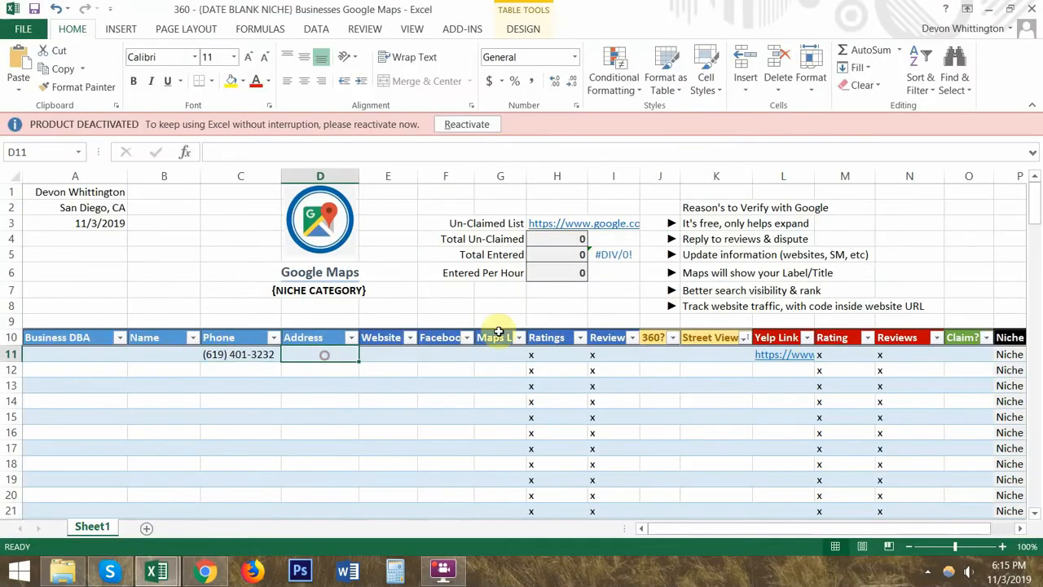
Step: Copy the business's full address from the Yelp listing in Chrome as one line into Address cell D11 in Excel
key(alt+Tab)
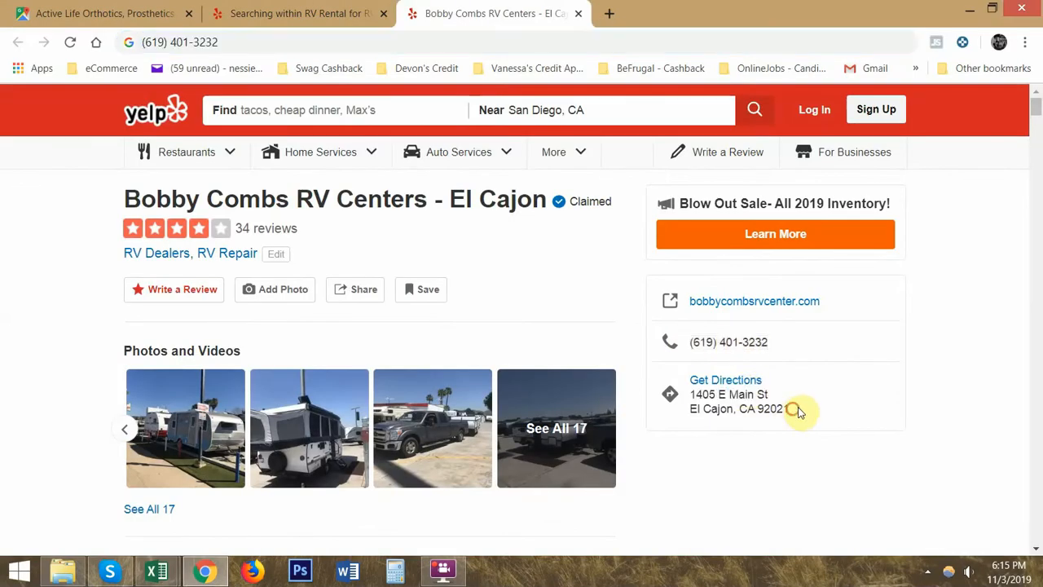
drag(792, 410, 689, 397)
key(ctrl+c)
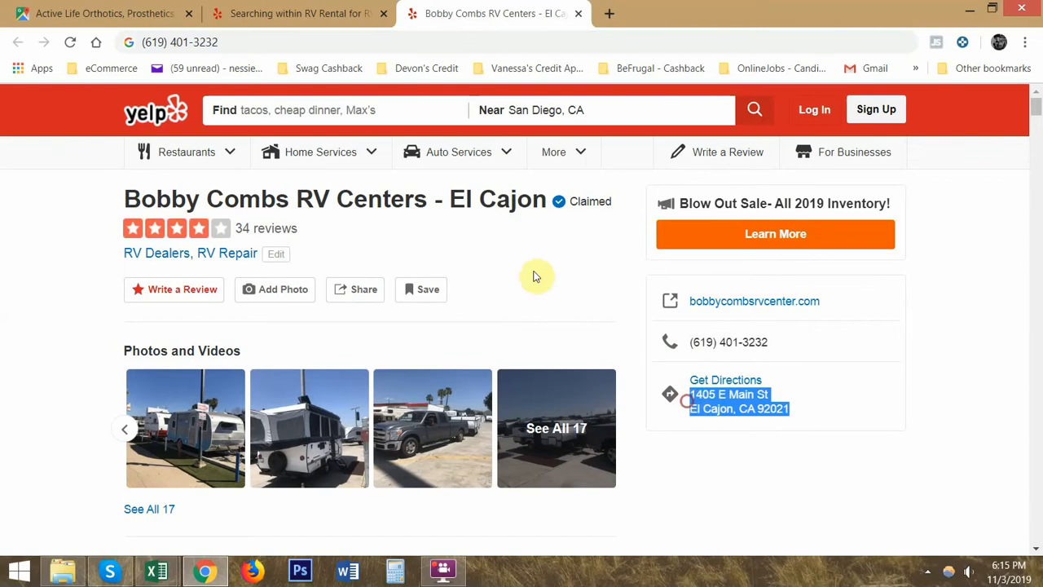
click(350, 42)
key(ctrl+v)
key(alt+Tab)
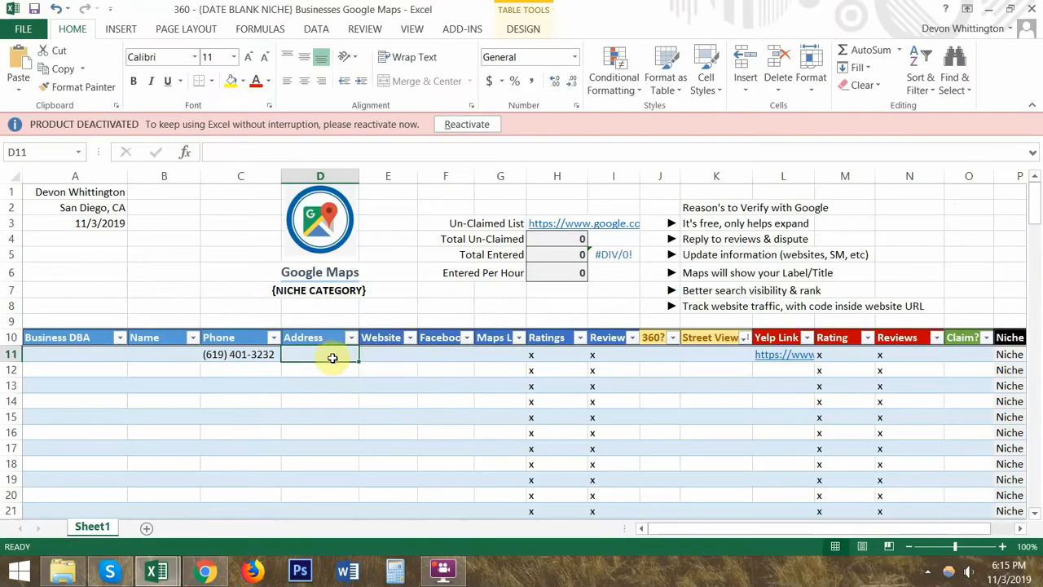
key(ctrl+v)
Step: Look through the Bobby Combs listing in Chrome, including the review highlights, About the Business and Location & Hours sections
key(alt+Tab)
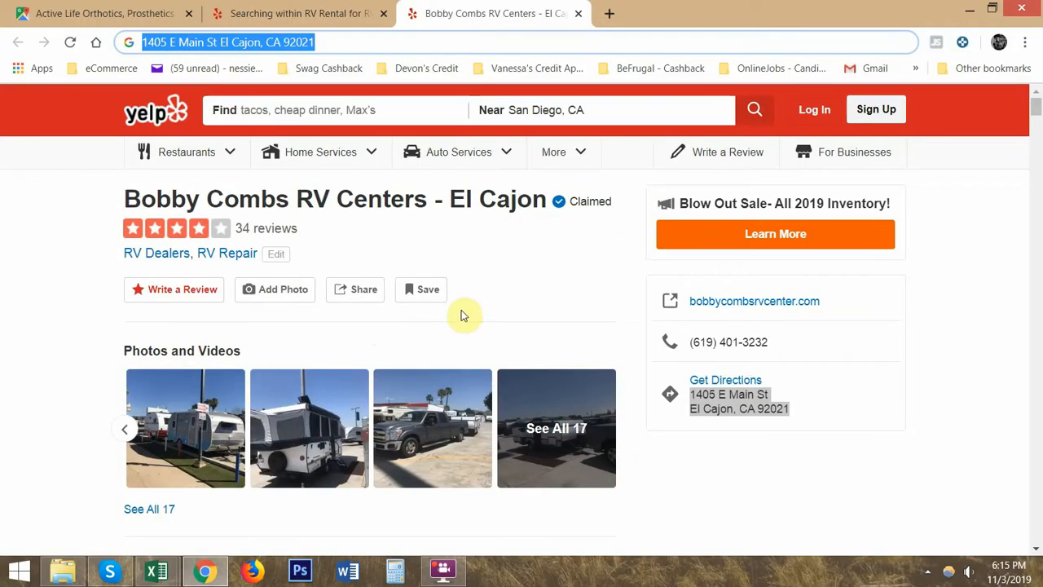
click(92, 307)
scroll(88, 313, down, 6)
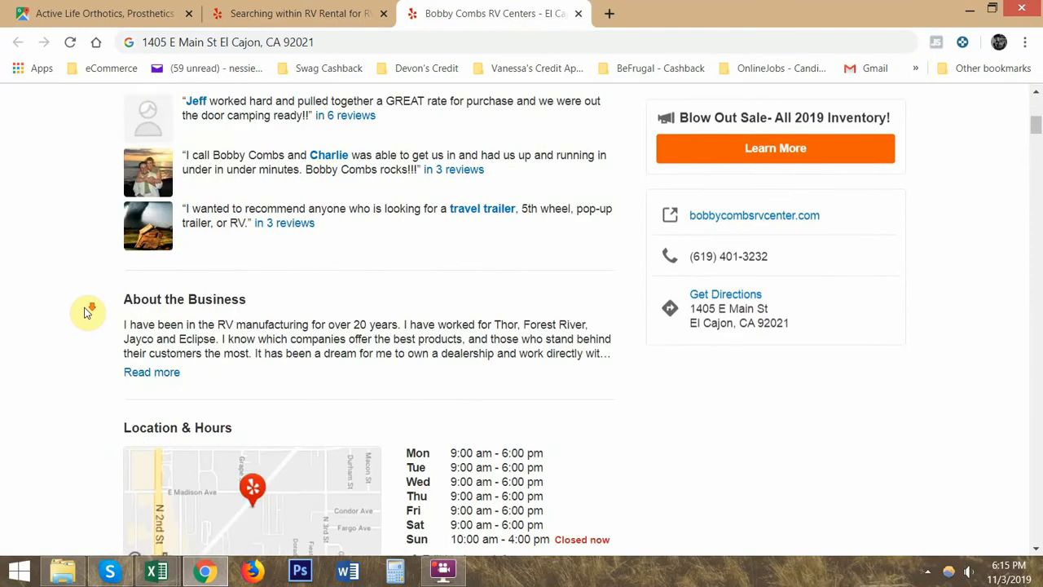
scroll(86, 309, down, 3)
key(alt+Tab)
key(alt+Tab)
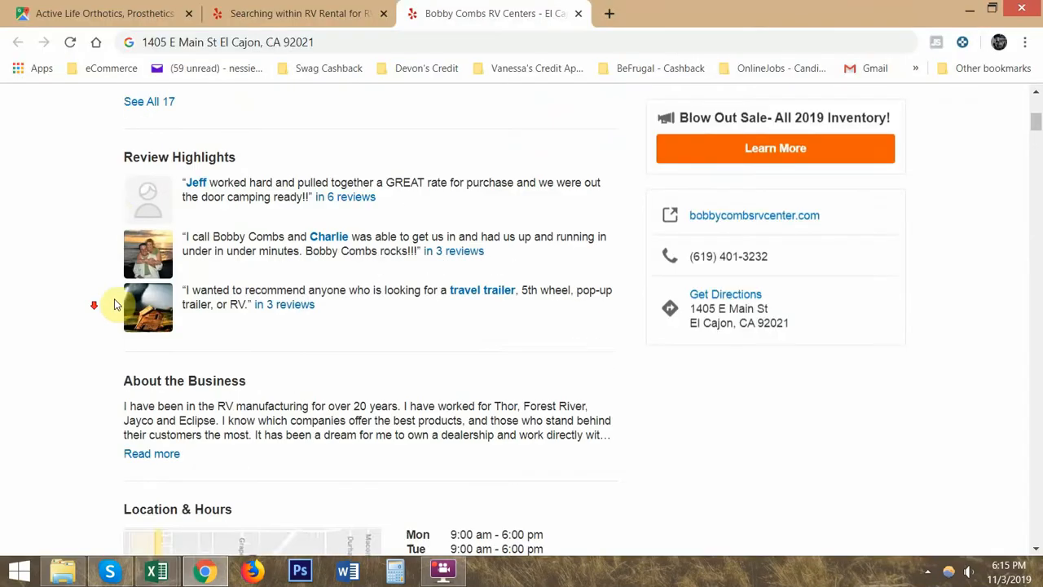
Step: Copy the business name Bobby Combs RV Centers - El Cajon as plain text from Yelp into Business DBA cell A11 in Excel
scroll(117, 298, up, 9)
triple_click(261, 120)
key(ctrl+c)
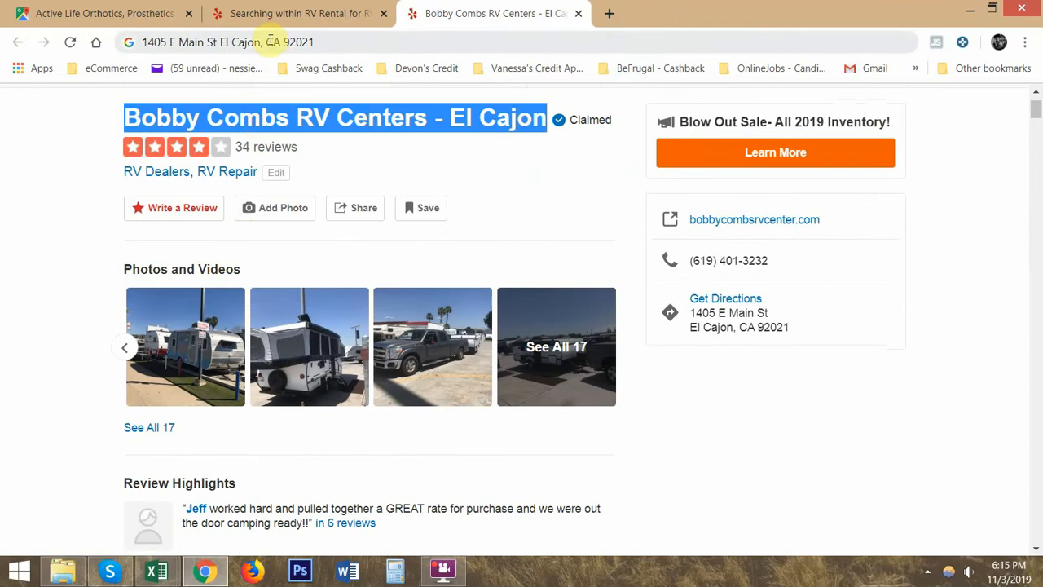
click(272, 40)
key(ctrl+v)
key(ctrl+a)
key(alt+Tab)
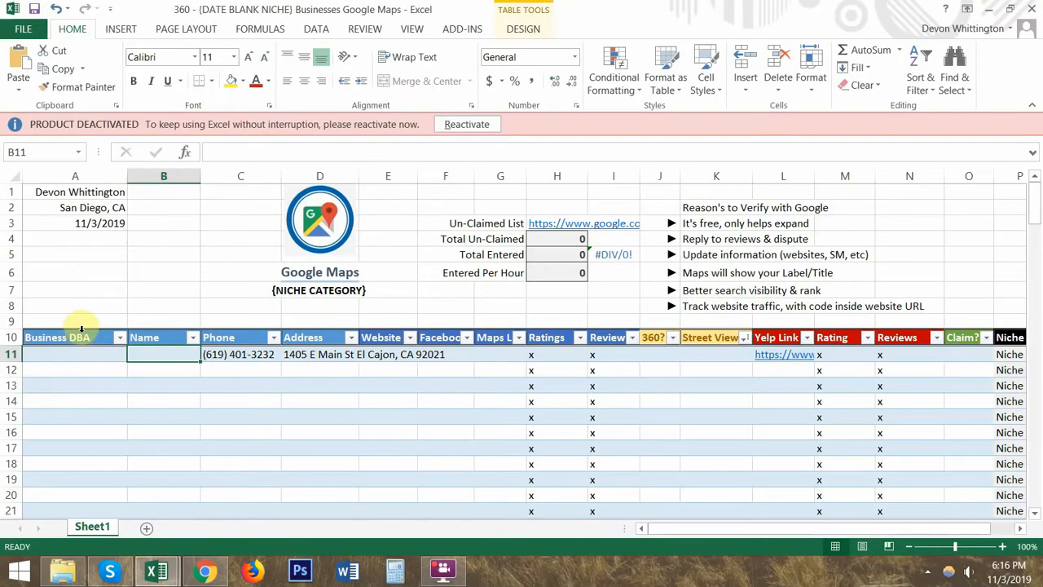
click(83, 356)
key(ctrl+v)
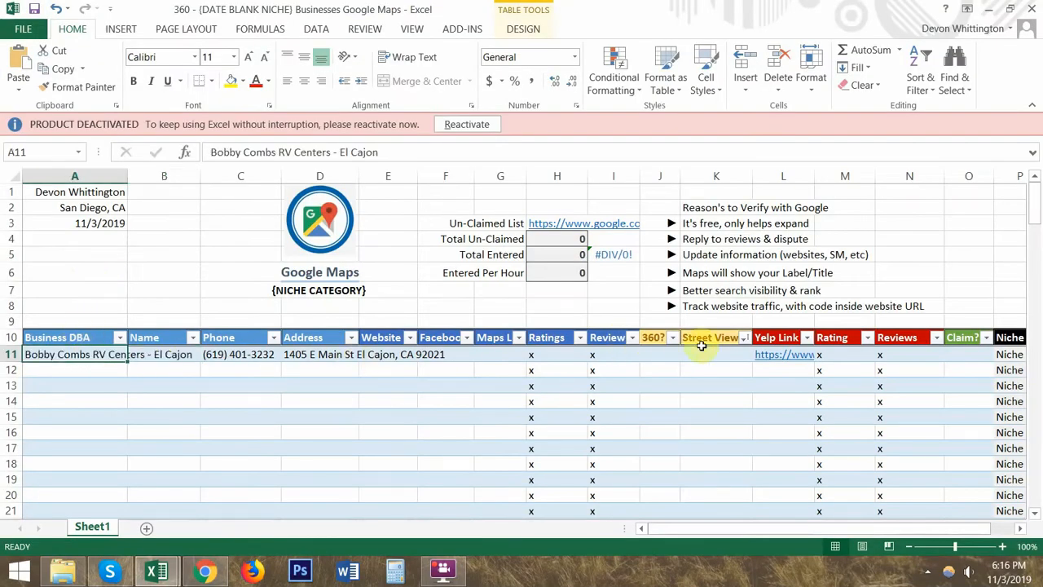
Step: Copy the review count 34 from the Yelp listing in Chrome into the red Rating cell M11 in Excel
click(844, 353)
key(alt+Tab)
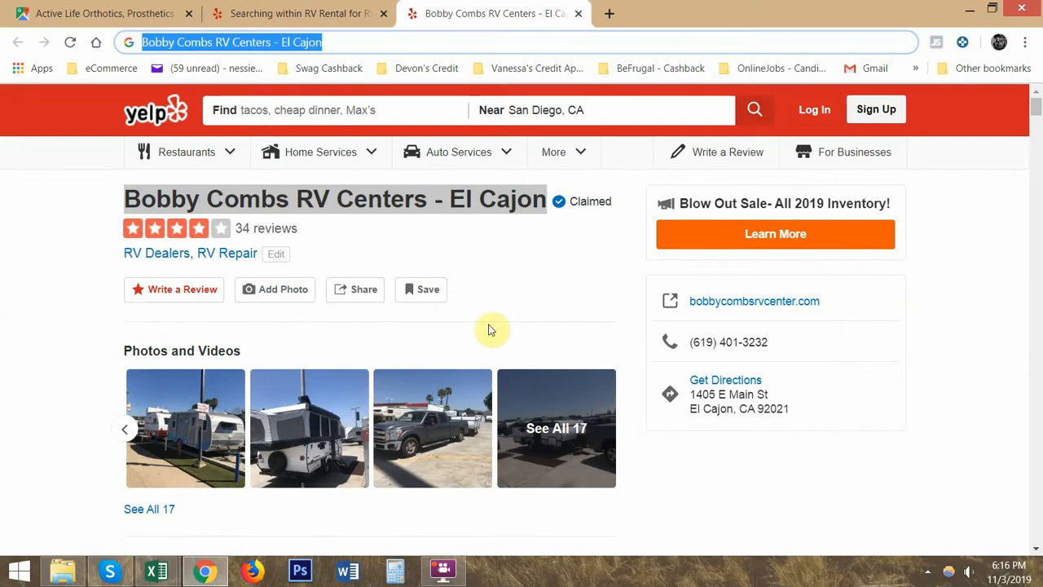
double_click(242, 229)
key(ctrl+c)
key(alt+Tab)
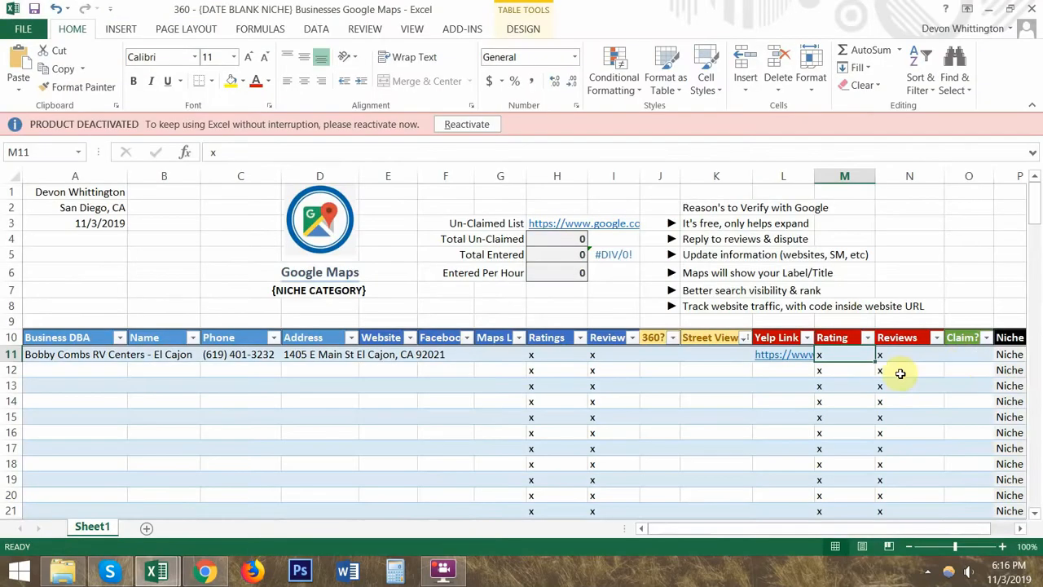
key(ctrl+v)
Step: Check the star rating on the Yelp listing in Chrome and enter 4.0 in the red Reviews cell N11 in Excel
click(882, 354)
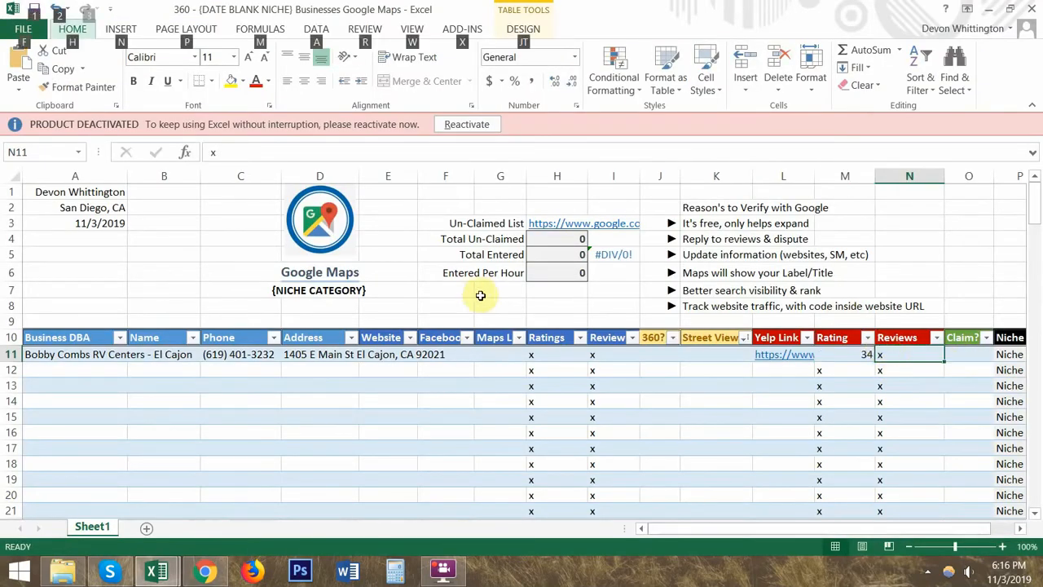
key(alt+Tab)
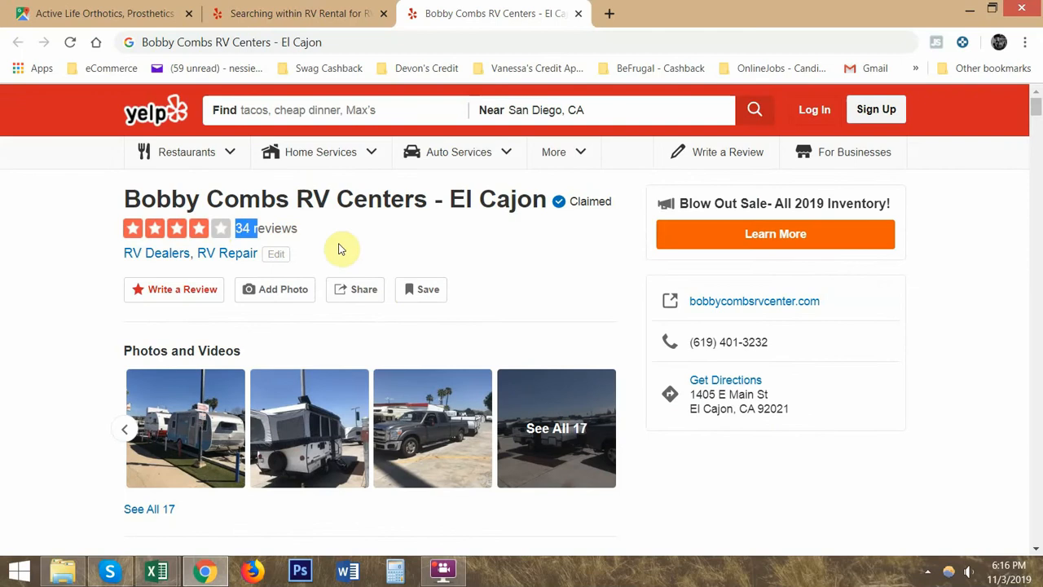
key(alt+Tab)
text(4.0)
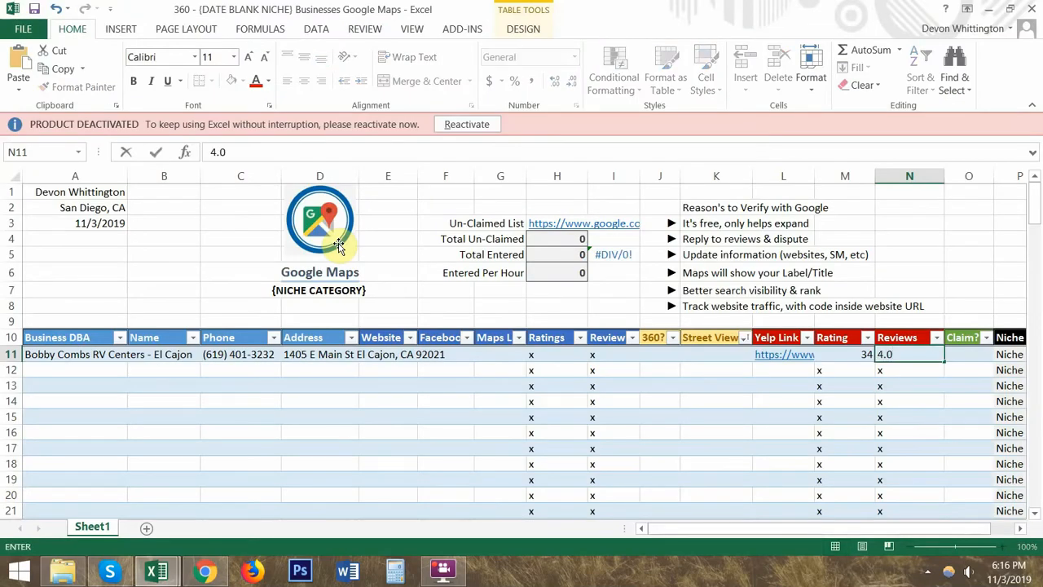
key(Left)
Step: Check the listing's Claimed status on Yelp in Chrome and enter yes in Claim? cell O11 in Excel
click(967, 350)
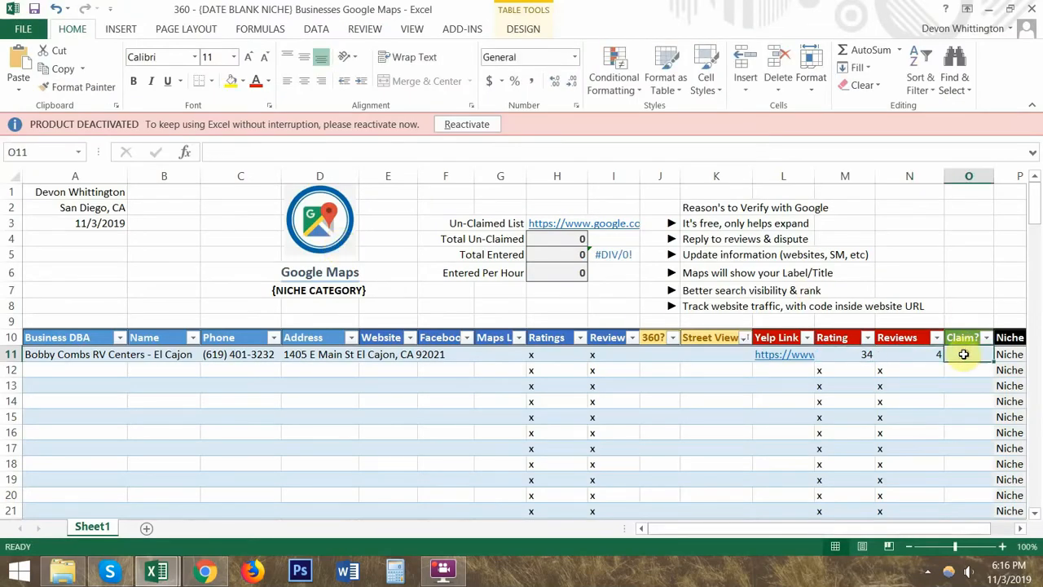
key(alt+Tab)
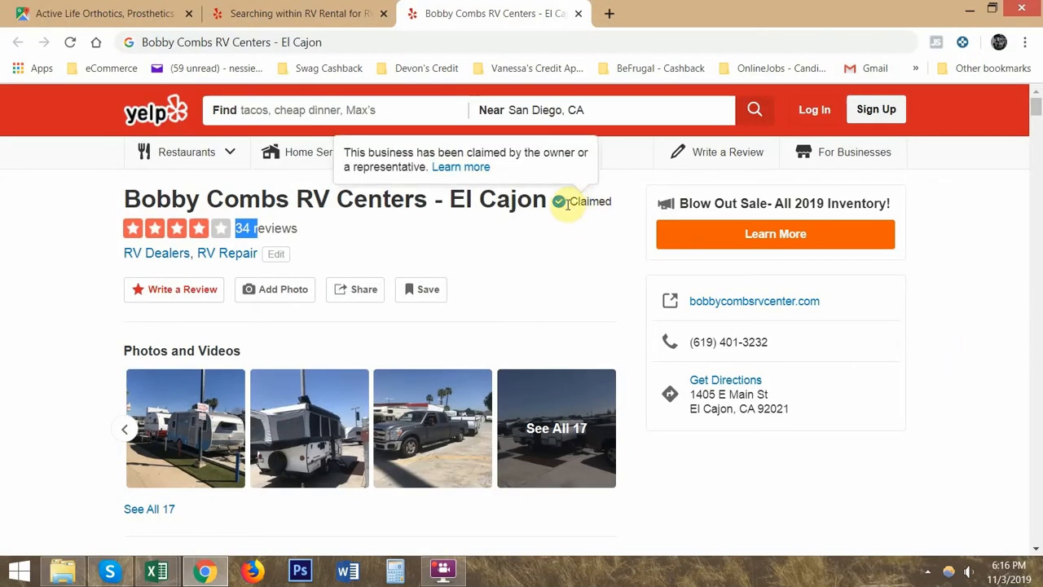
drag(570, 202, 611, 203)
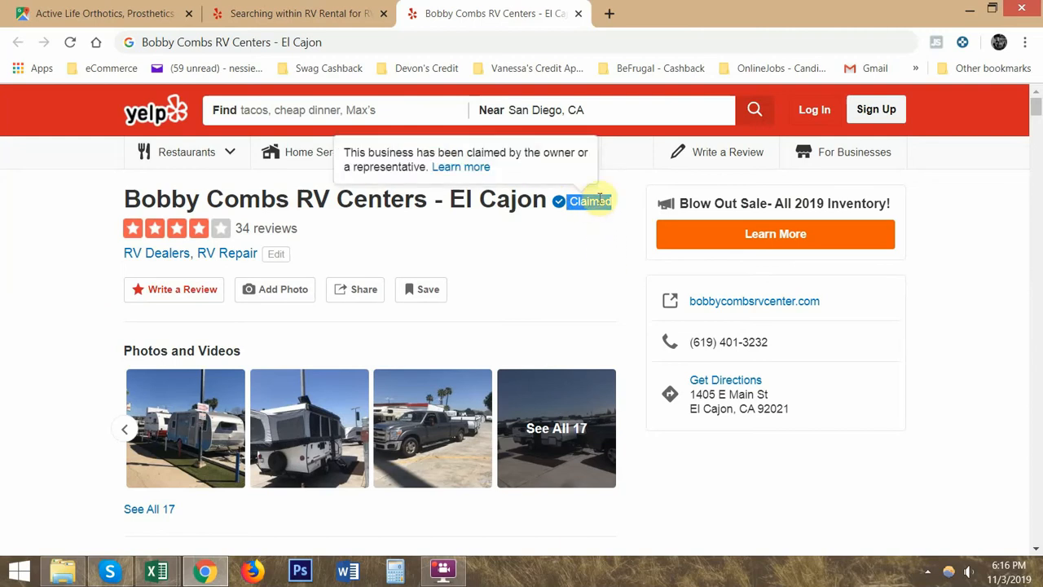
key(alt+Tab)
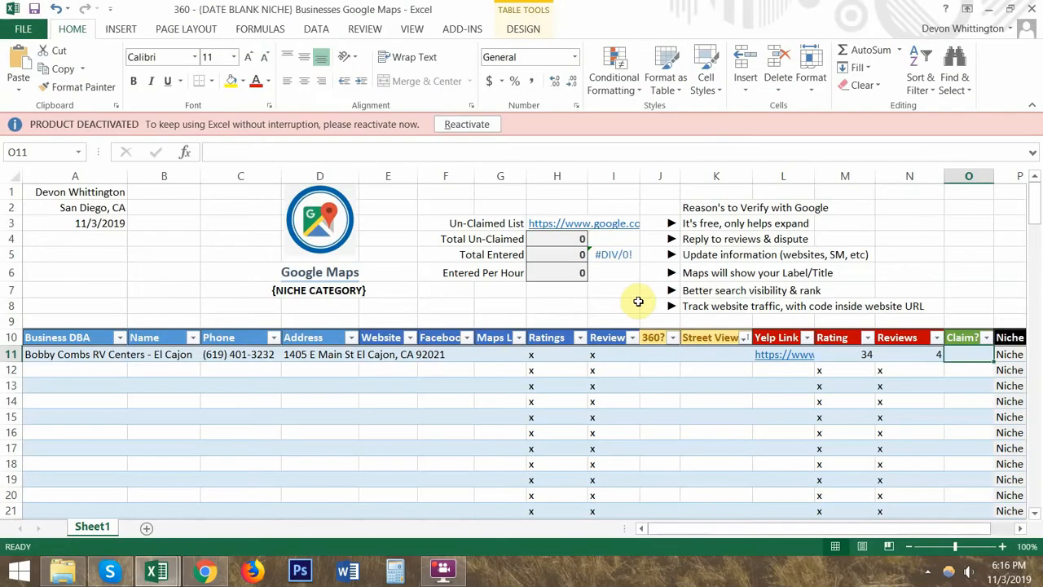
text(yes)
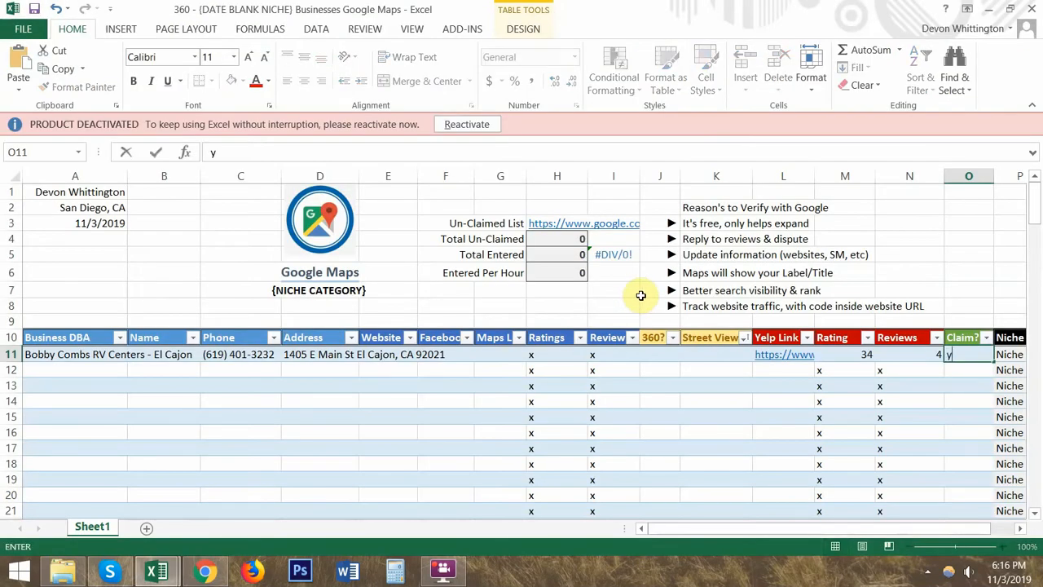
key(Return)
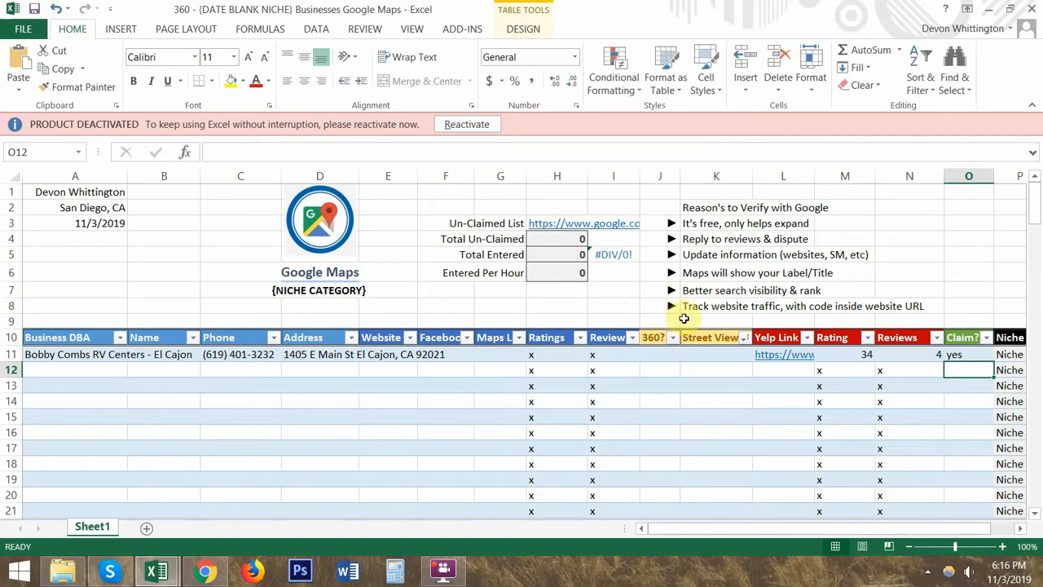
Step: Search Google in Chrome for the business name Bobby Combs RV Centers - El Cajon from its Yelp listing, and close the old Google Maps page
click(509, 355)
key(alt+Tab)
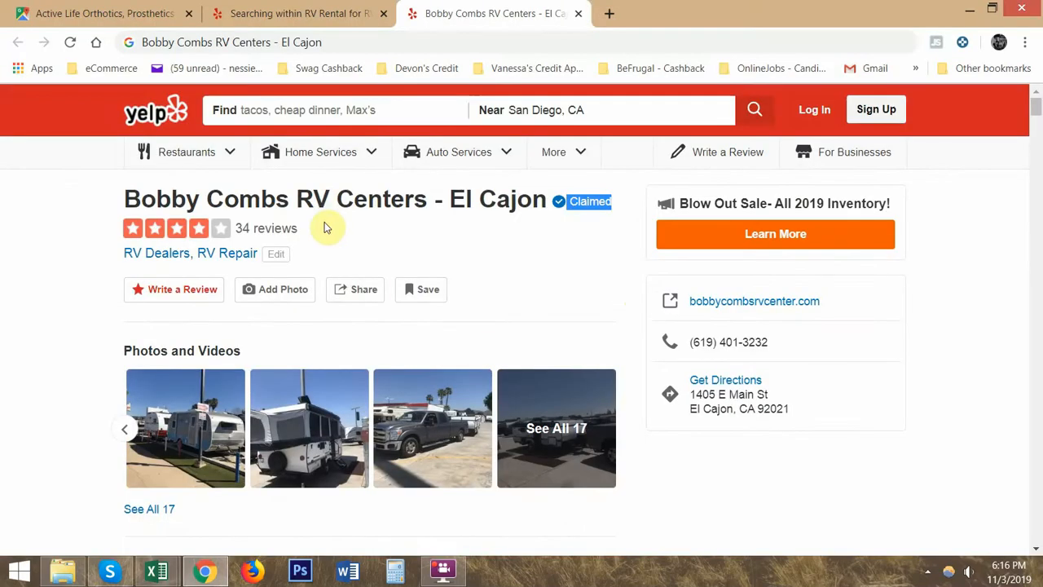
triple_click(326, 205)
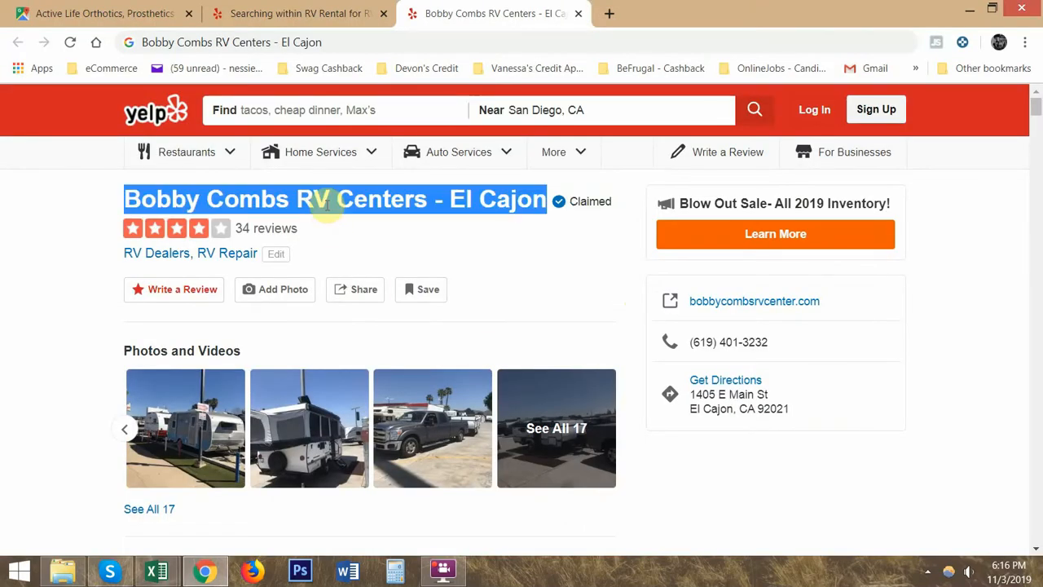
right_click(327, 205)
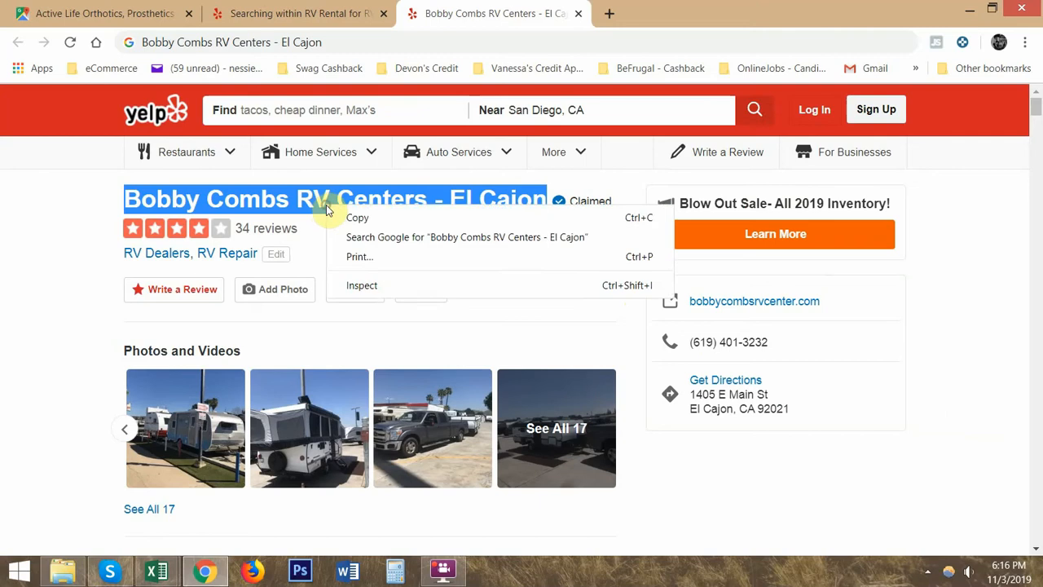
click(396, 237)
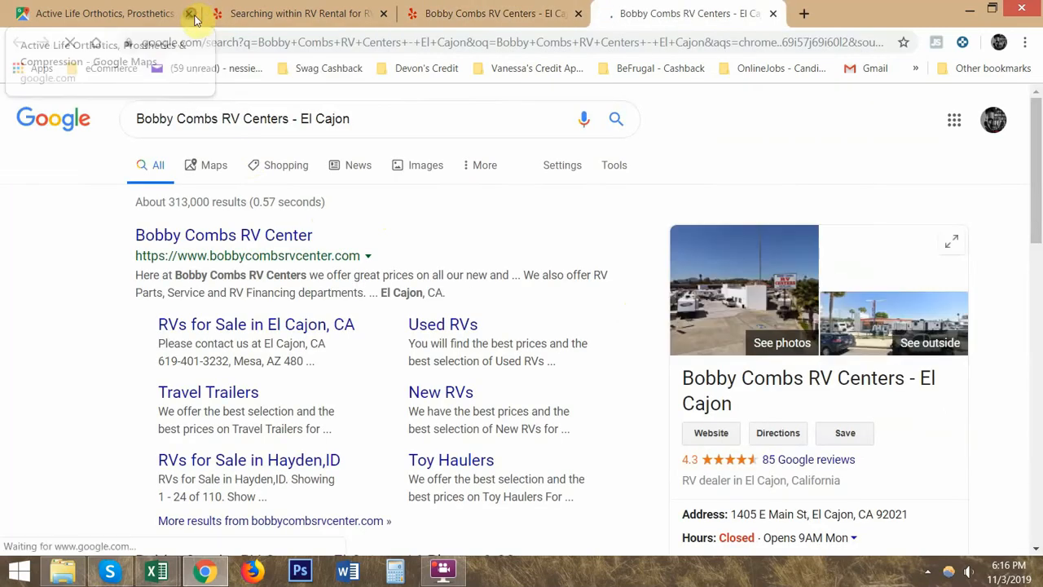
click(188, 13)
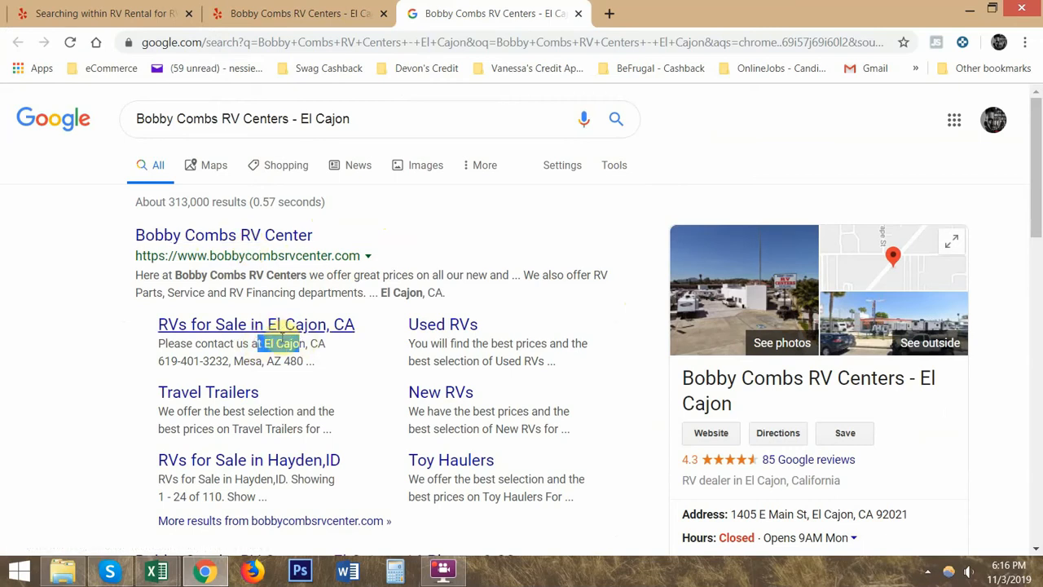
key(alt+Tab)
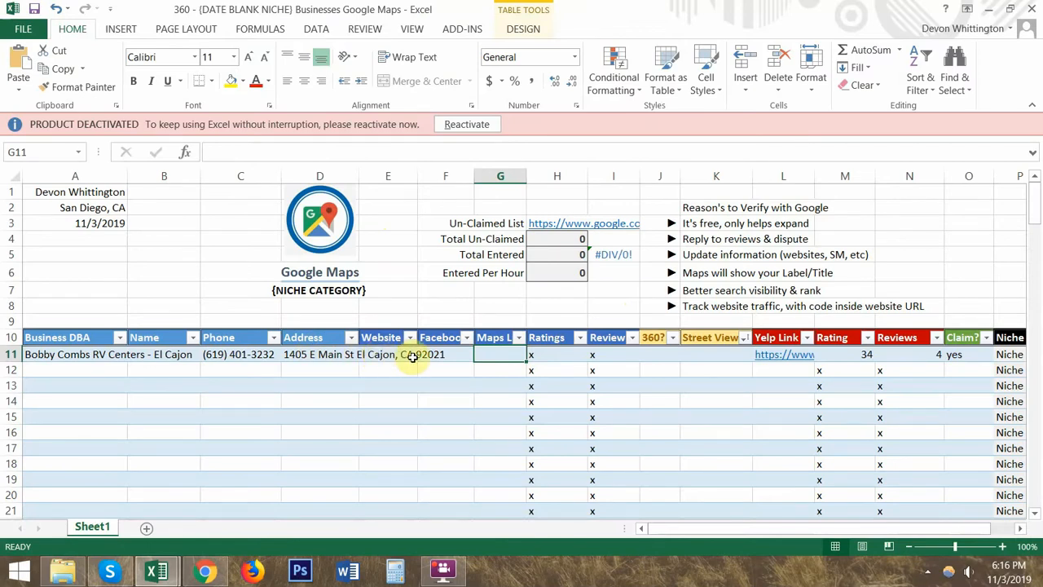
key(alt+Tab)
scroll(245, 370, down, 1)
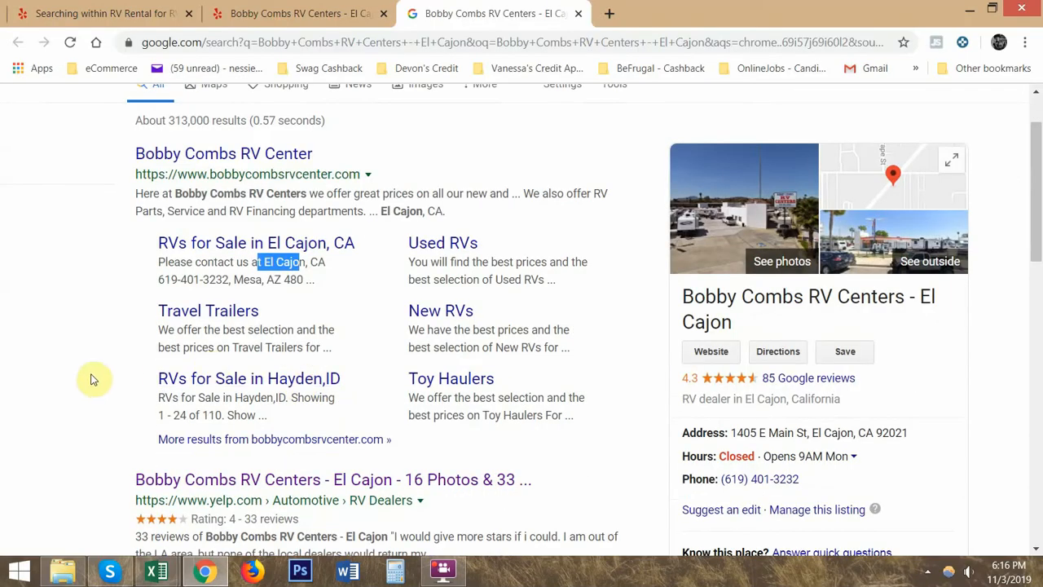
scroll(106, 377, down, 1)
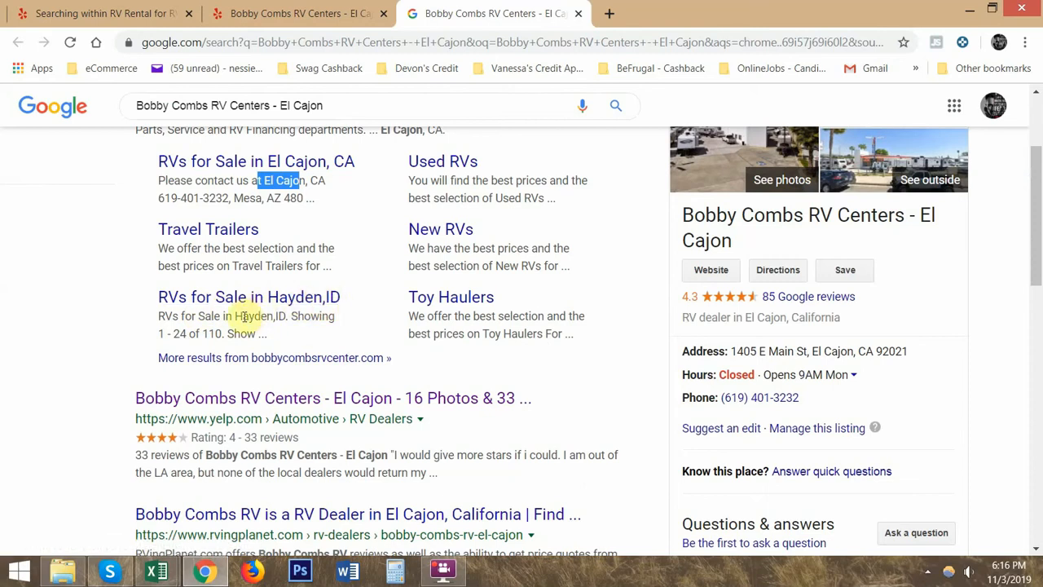
drag(235, 315, 277, 313)
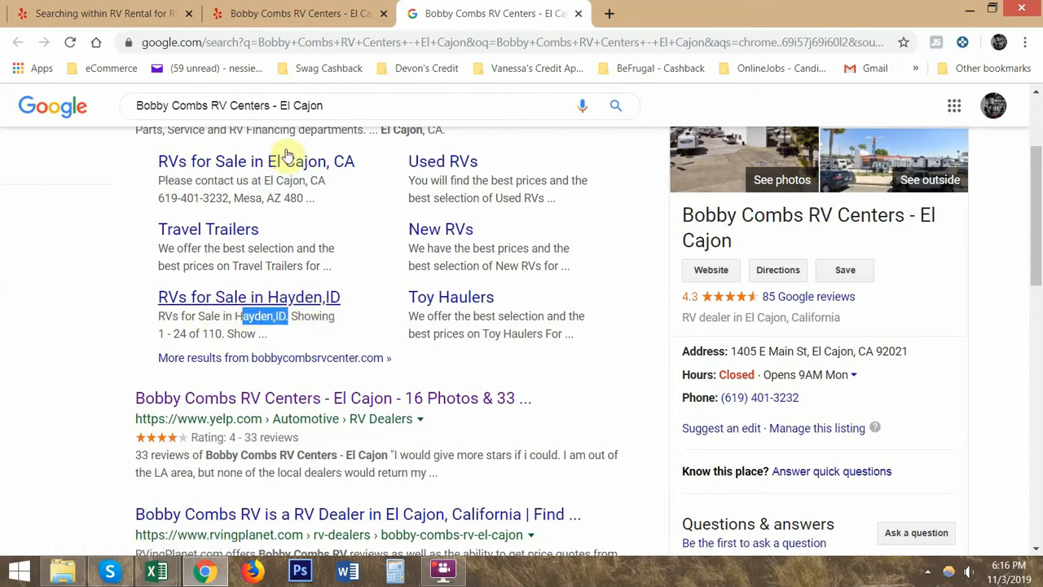
scroll(379, 318, up, 2)
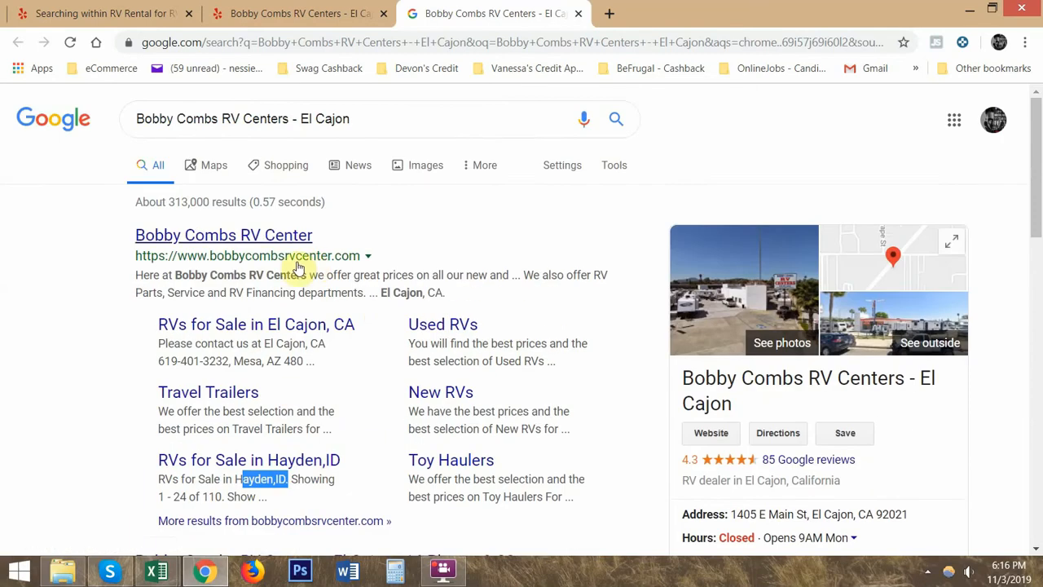
middle_click(249, 234)
click(676, 14)
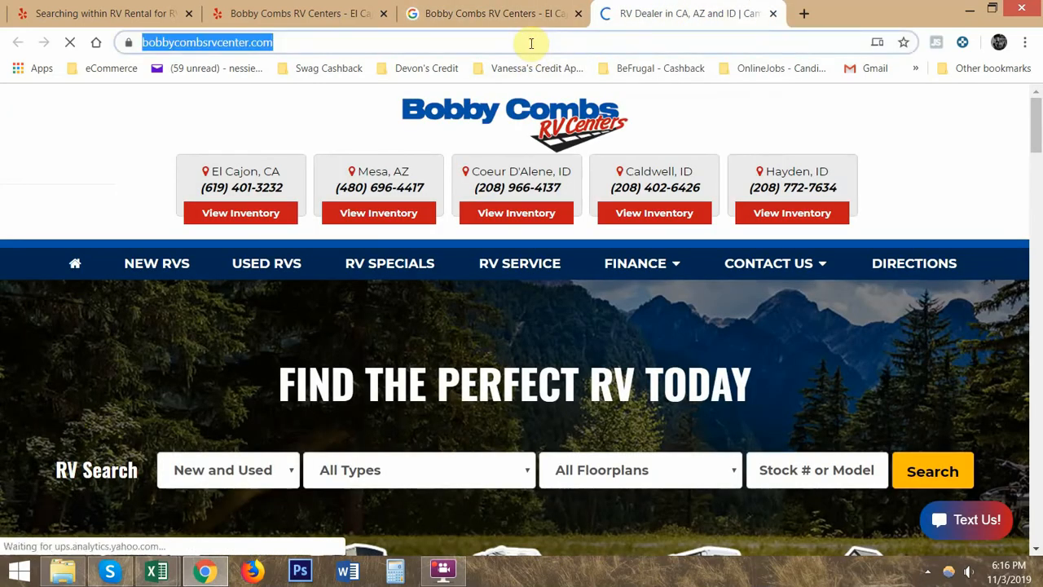
key(alt+Tab)
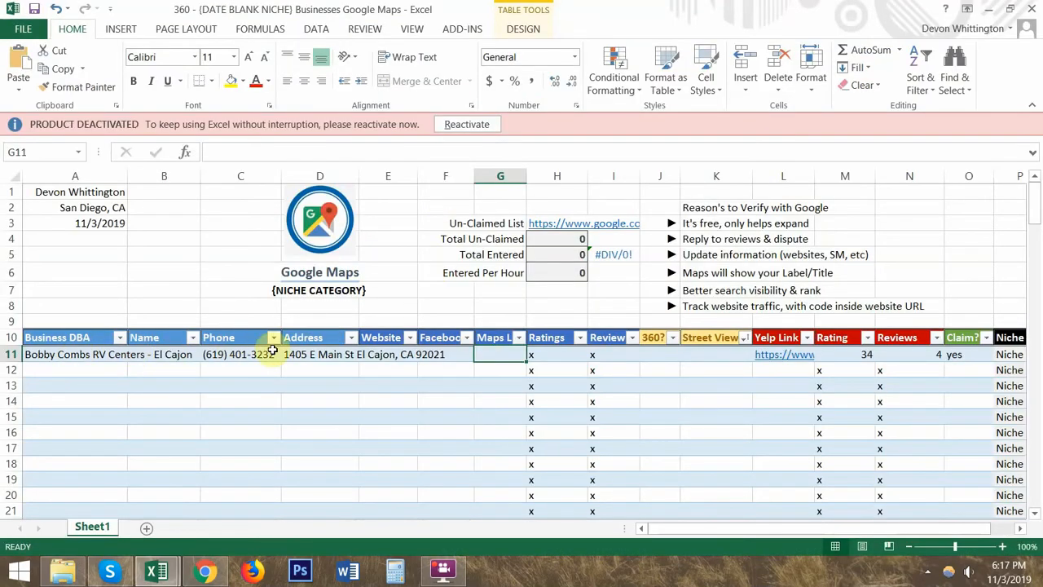
click(373, 355)
text(https://www.bobbycombsrvcenter.com/)
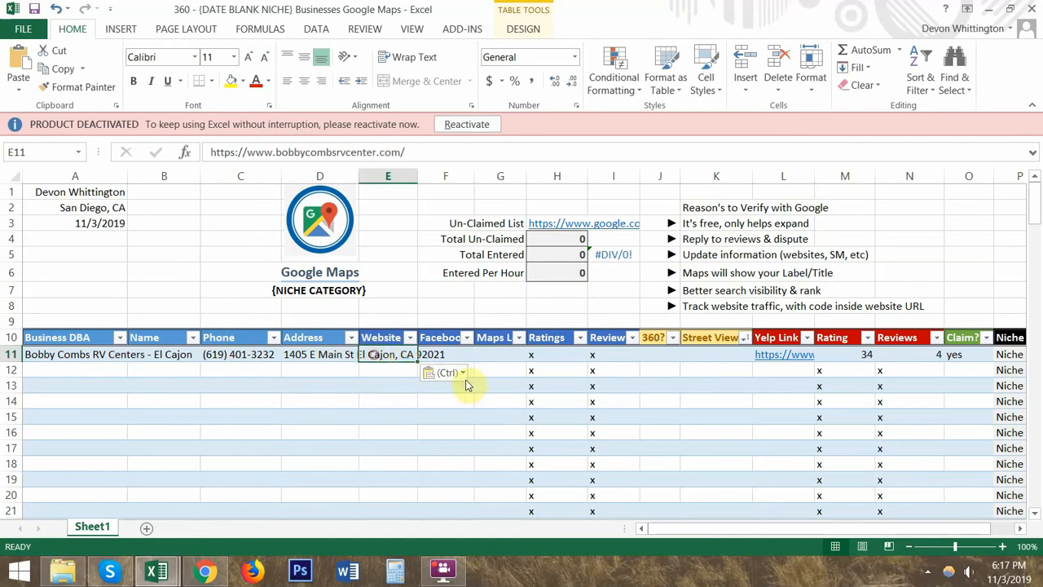
Step: Select Facebook cell F11 in Excel and search the business website in Chrome for "facebook" to find its Facebook link
click(460, 356)
key(alt+Tab)
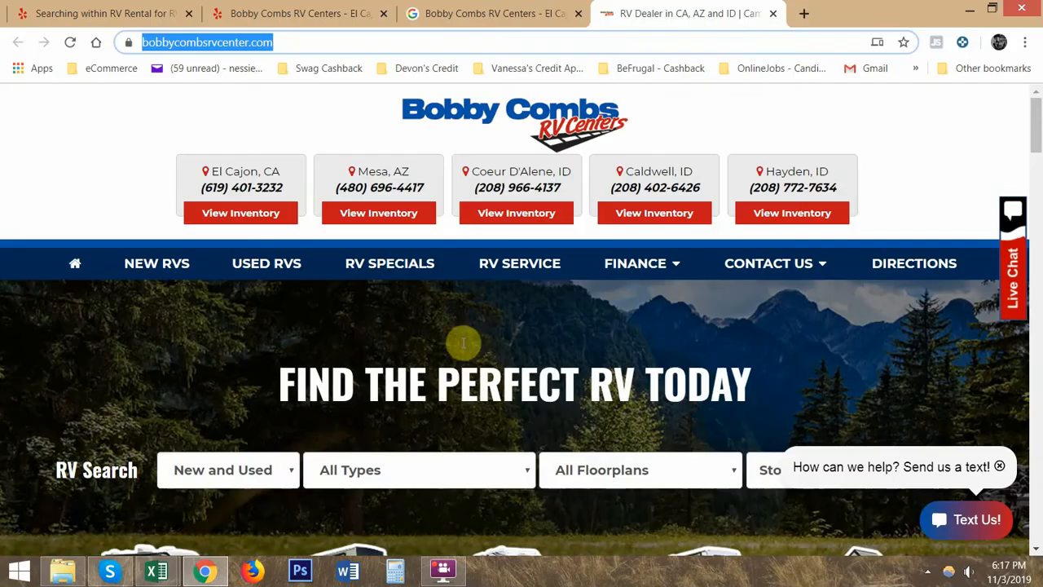
key(ctrl+f)
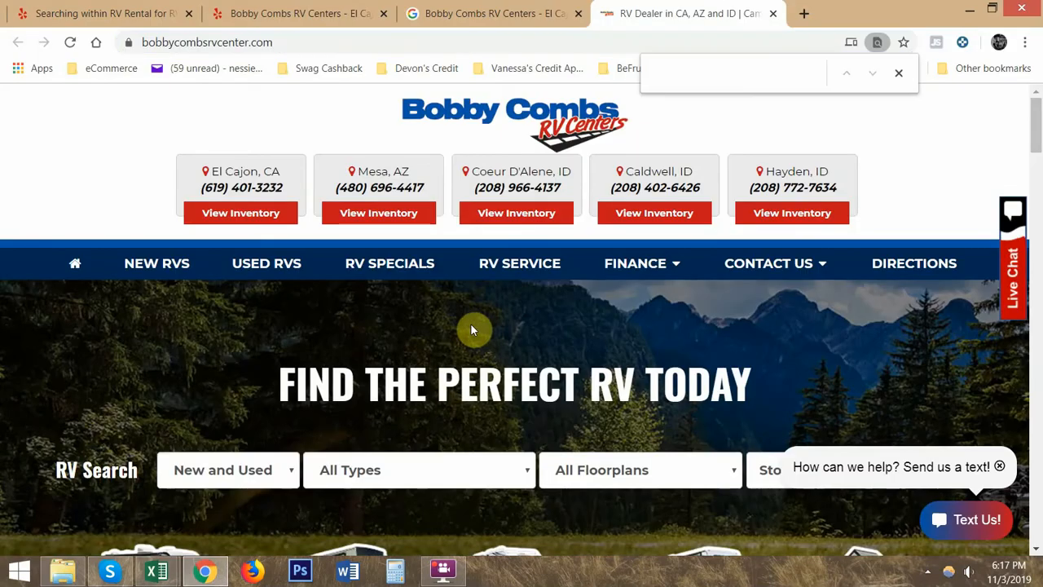
text(facebook)
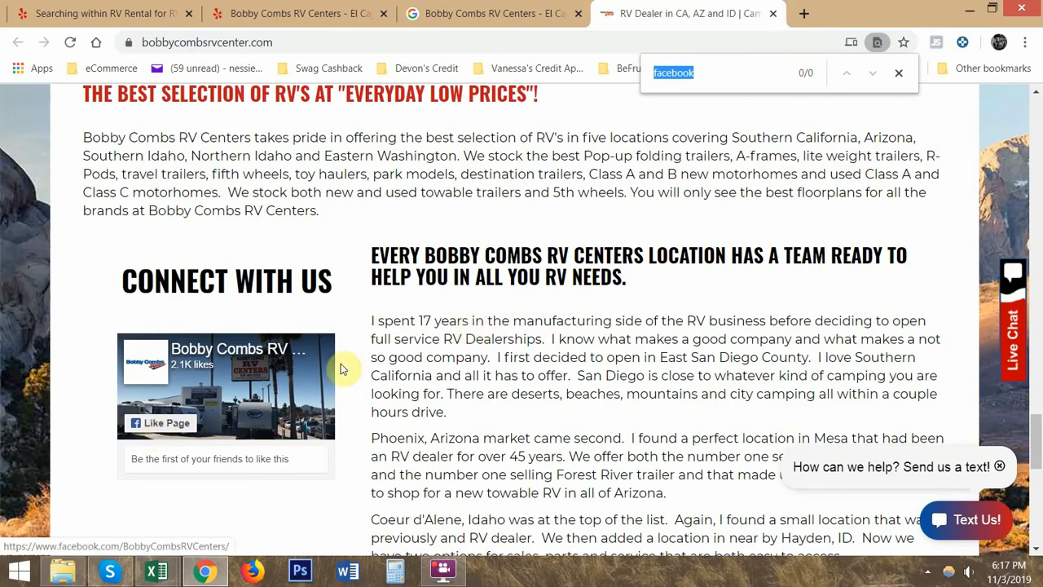
text(f)
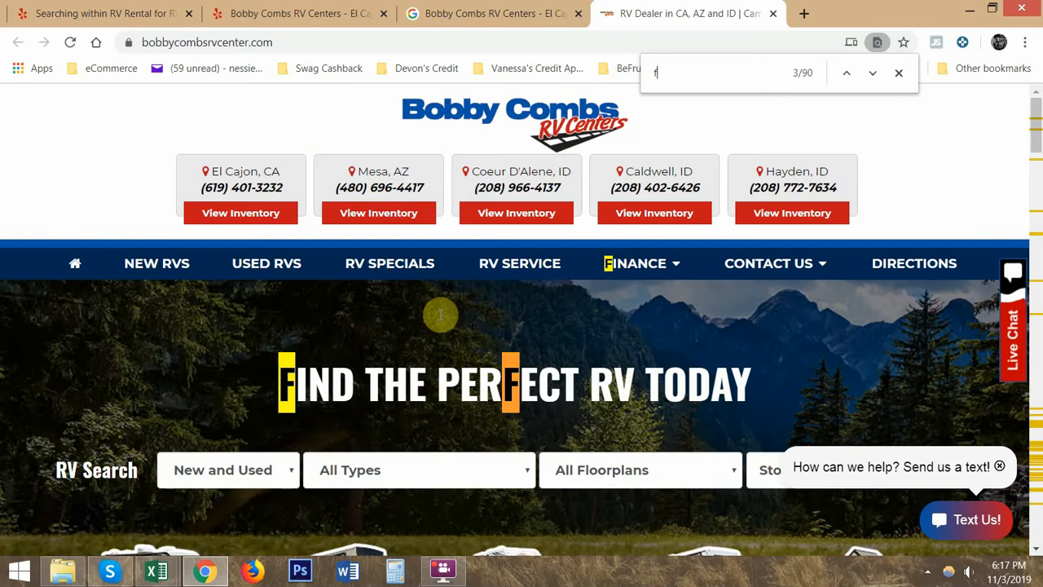
text(acebook)
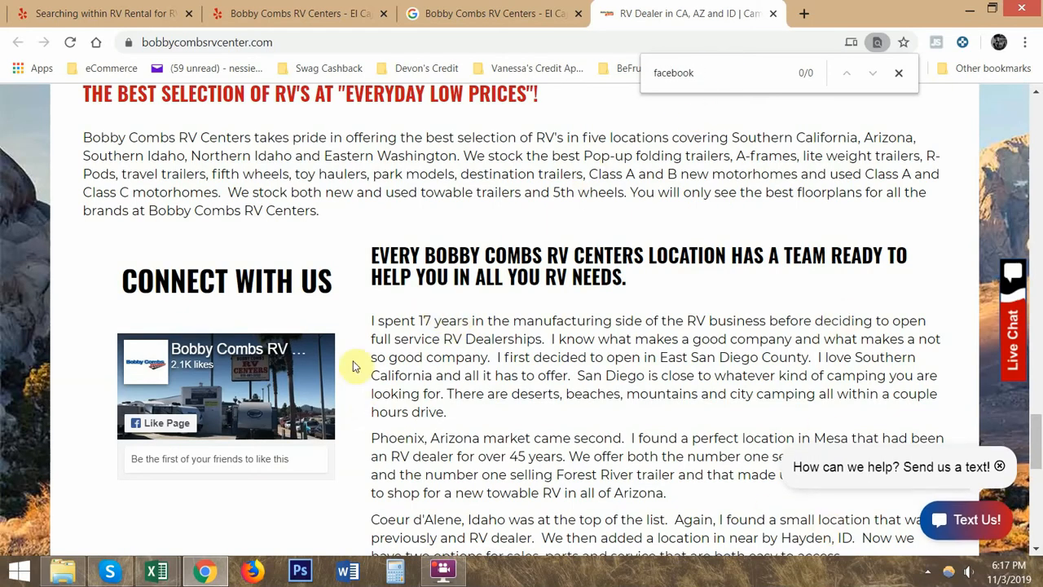
click(172, 426)
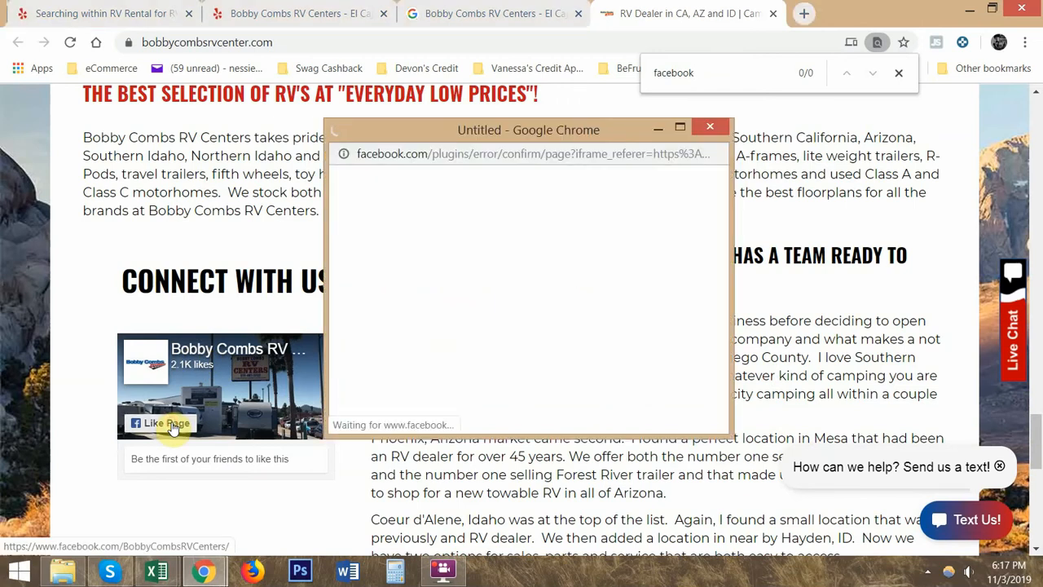
click(715, 129)
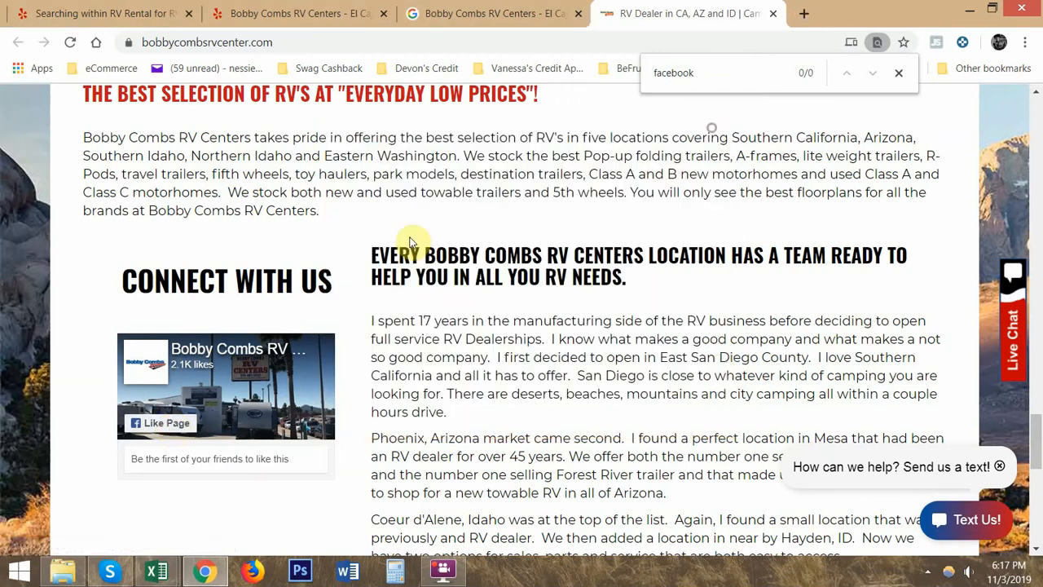
click(208, 361)
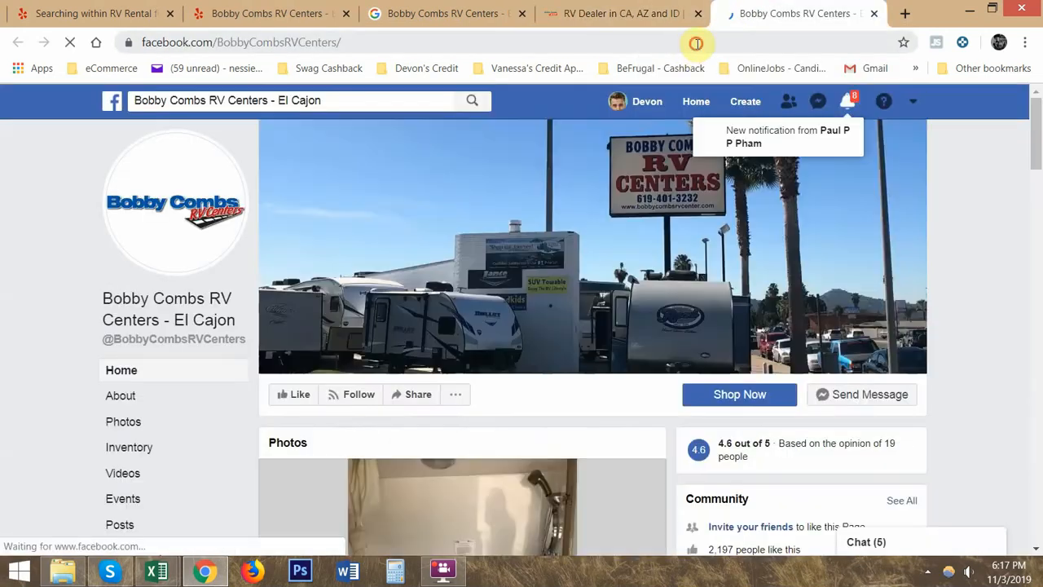
click(697, 44)
key(ctrl+c)
key(alt+Tab)
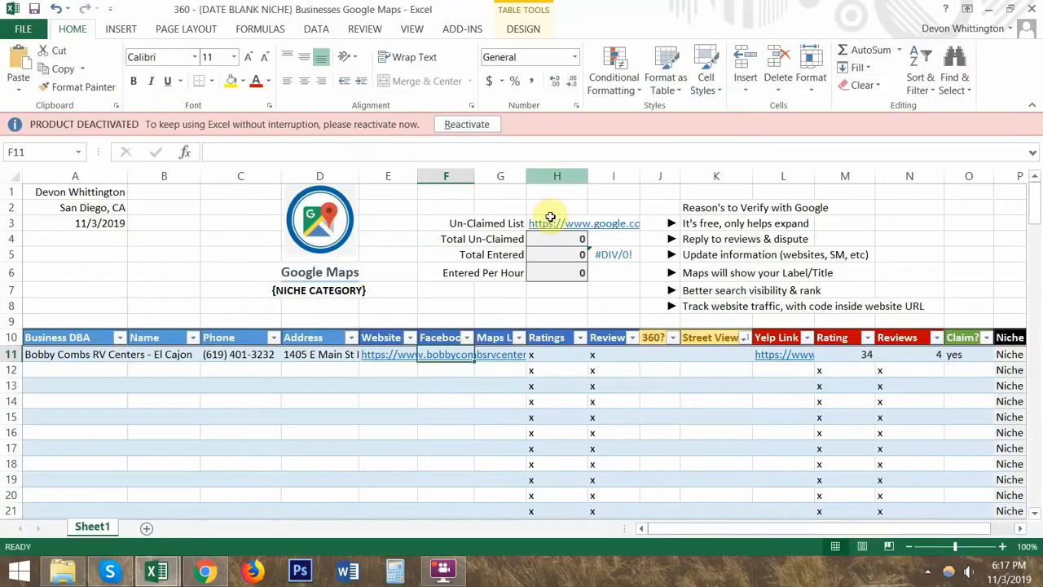
key(ctrl+v)
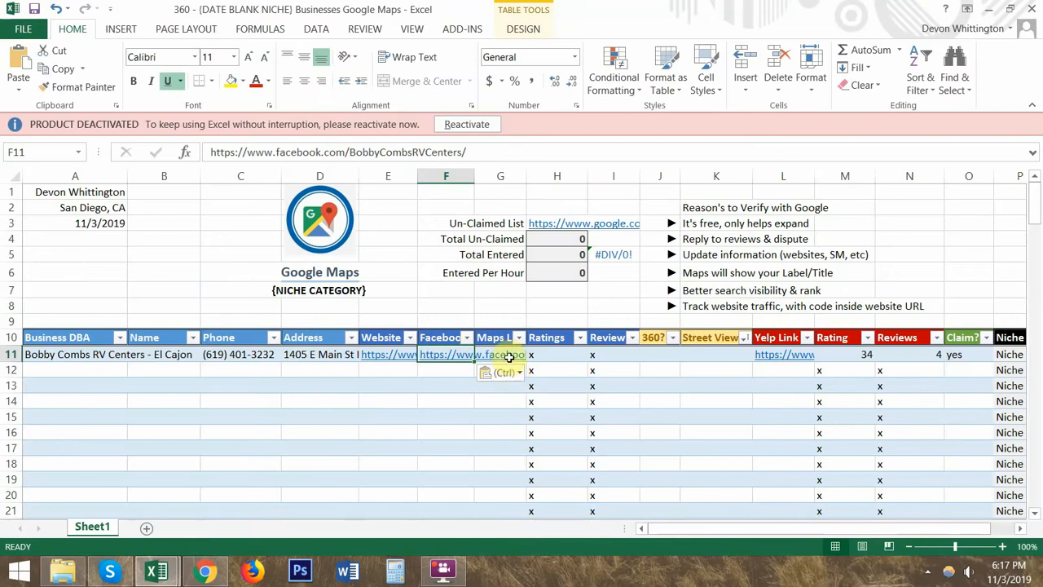
Step: Check the Maps Link column in Excel and return to the Google results in Chrome, closing the Facebook page and business website
click(501, 339)
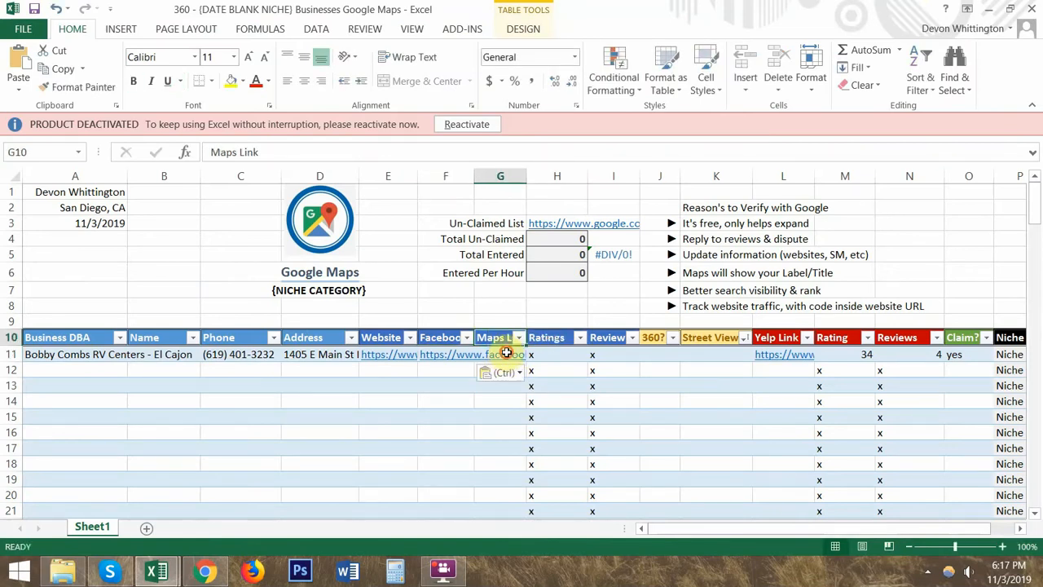
key(alt+Tab)
click(873, 13)
click(697, 13)
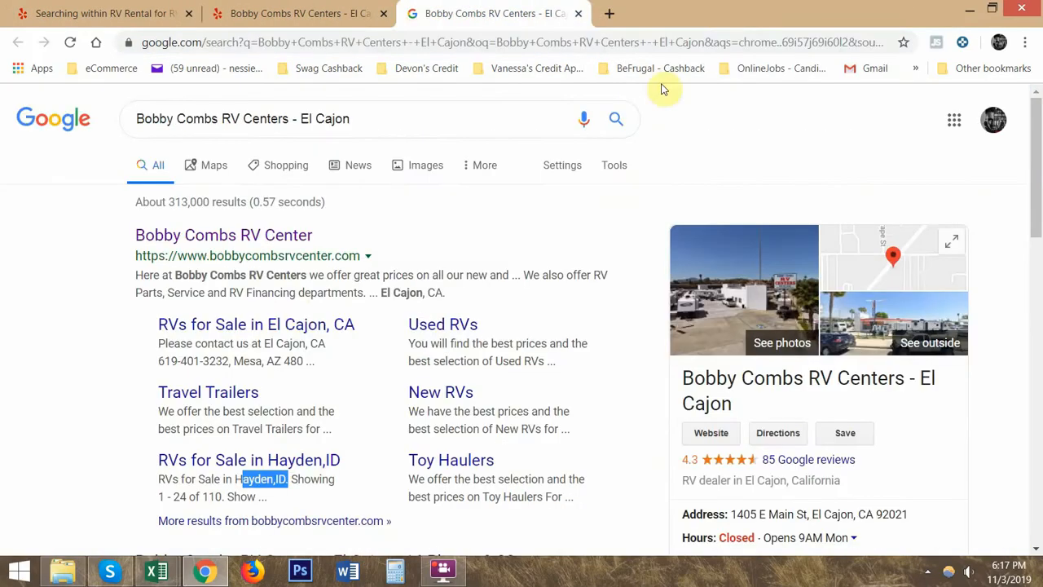
Step: Examine the business's Google listing beside the search results, including its Google reviews, contact details and popular times
scroll(538, 306, down, 1)
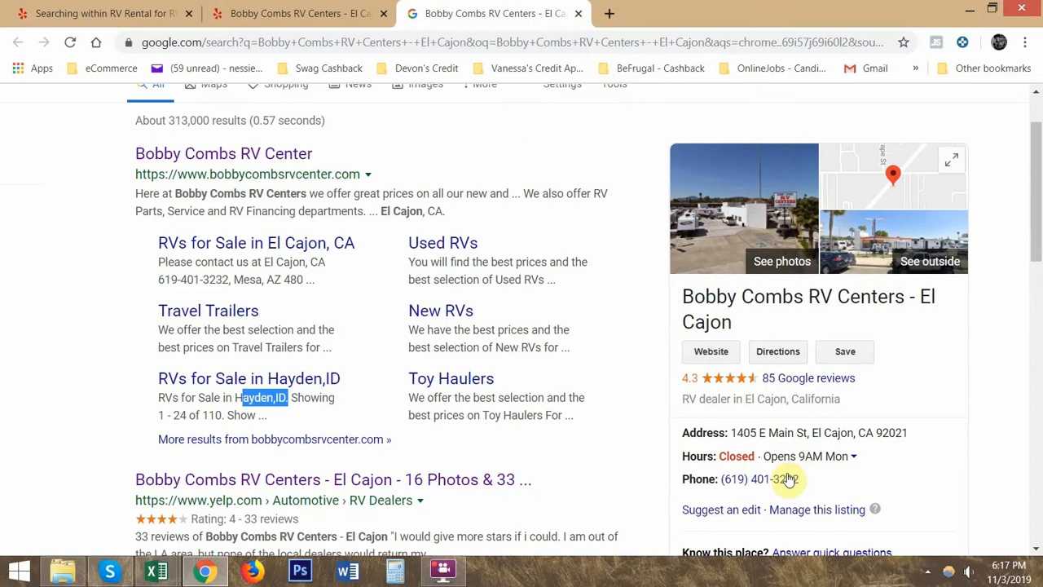
click(819, 378)
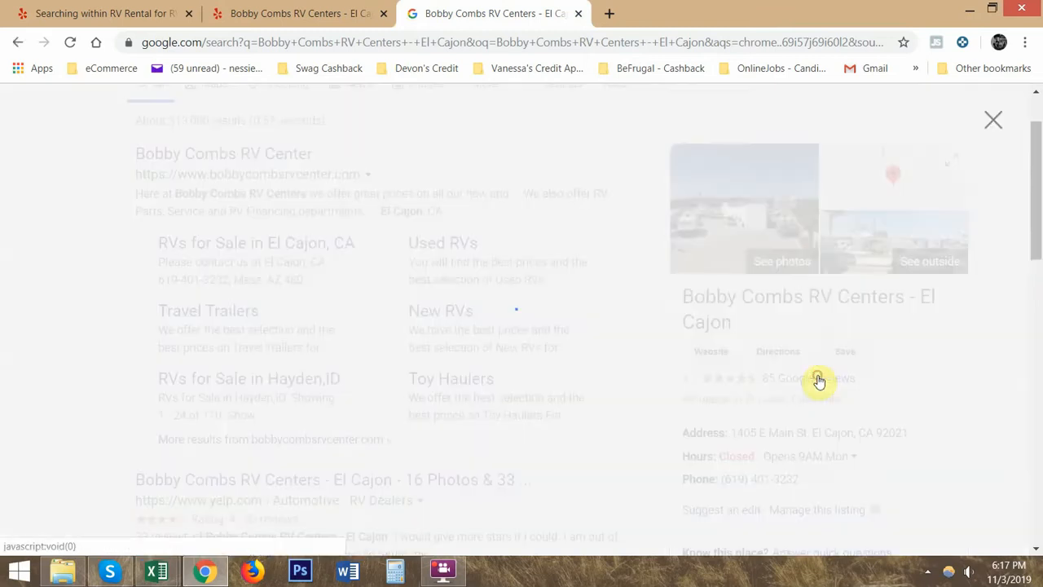
key(alt+Left)
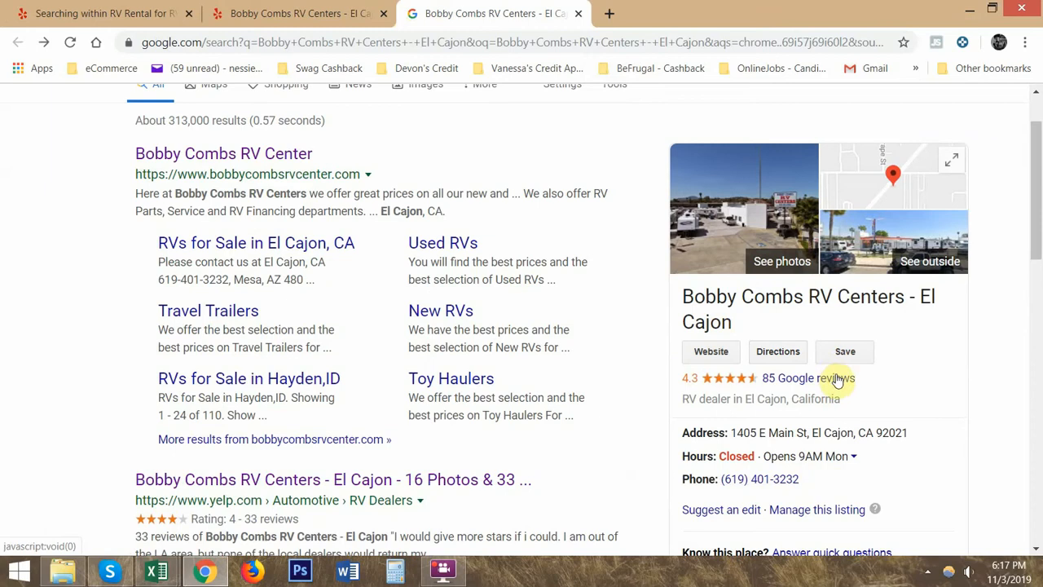
scroll(829, 373, down, 1)
scroll(833, 369, down, 3)
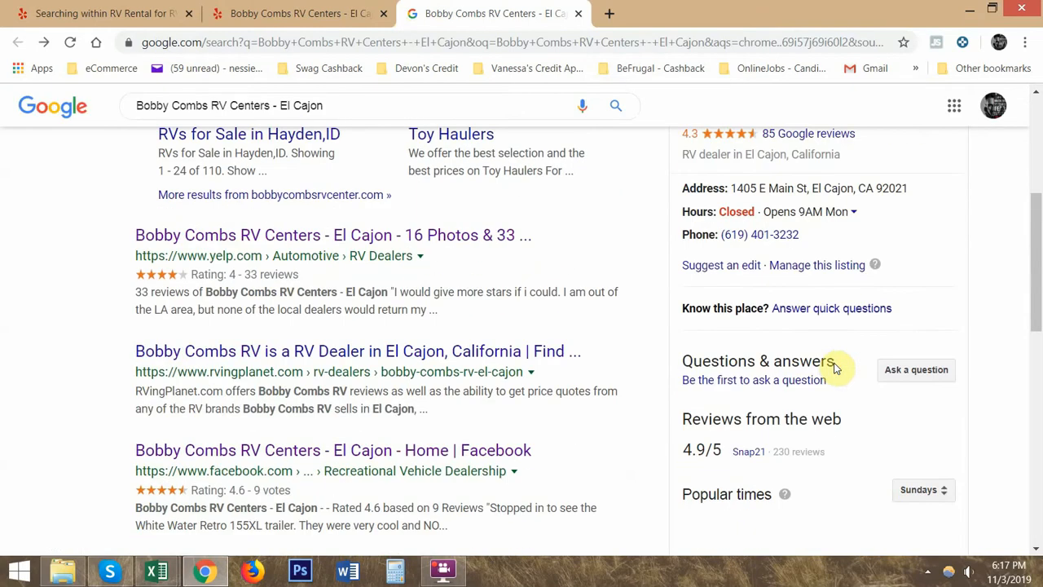
scroll(833, 369, up, 1)
scroll(833, 367, down, 2)
scroll(833, 367, down, 3)
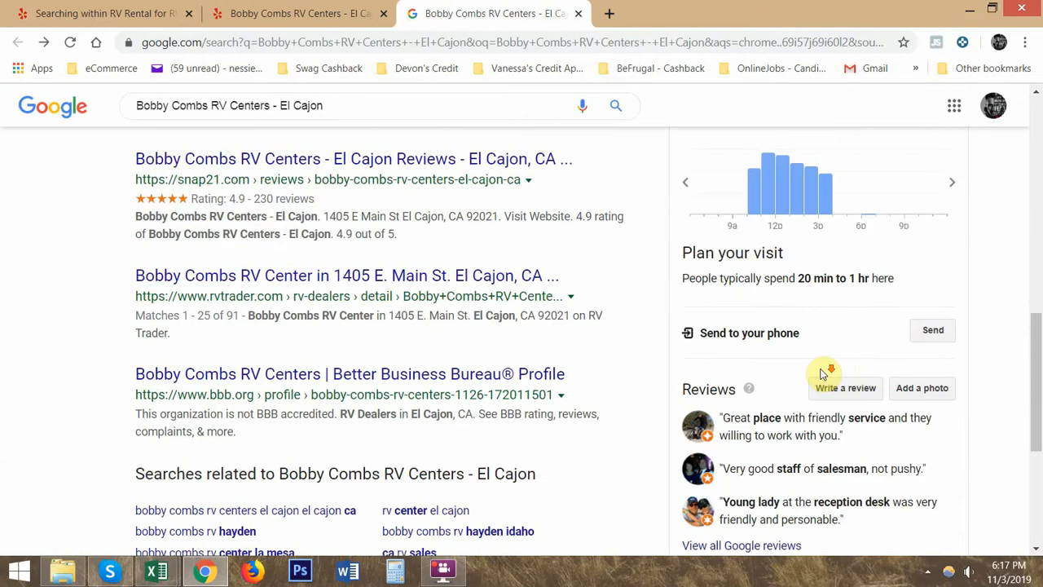
scroll(825, 373, up, 6)
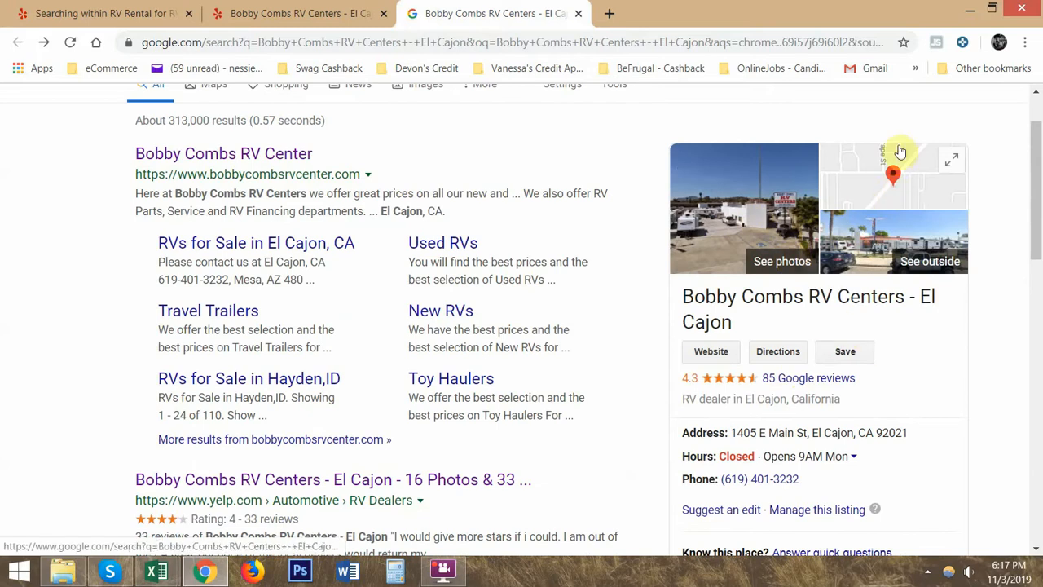
Step: View the listing's main photo and its contributor's Google Maps profile, and return to the search results
click(787, 206)
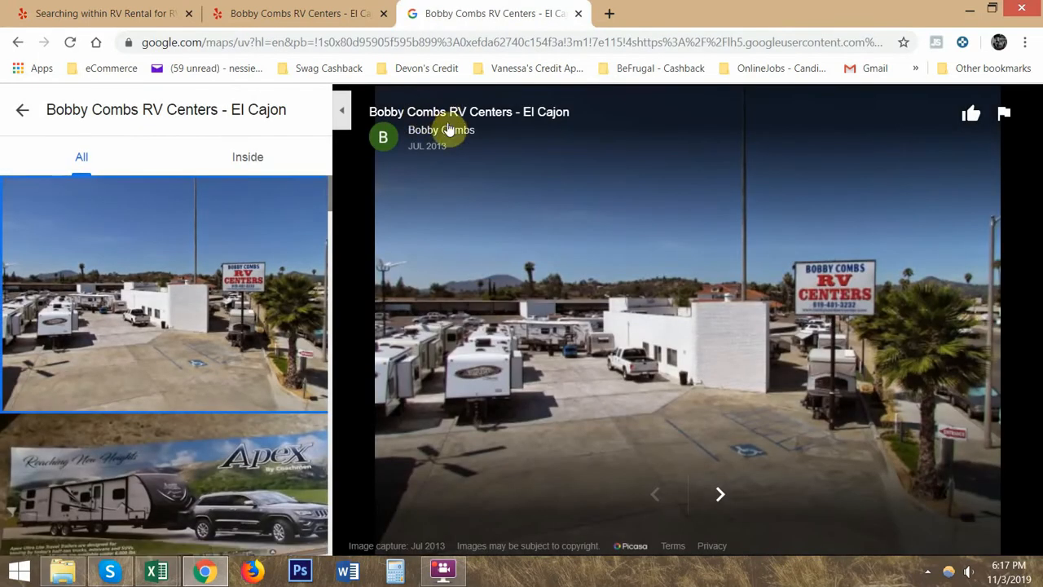
click(440, 132)
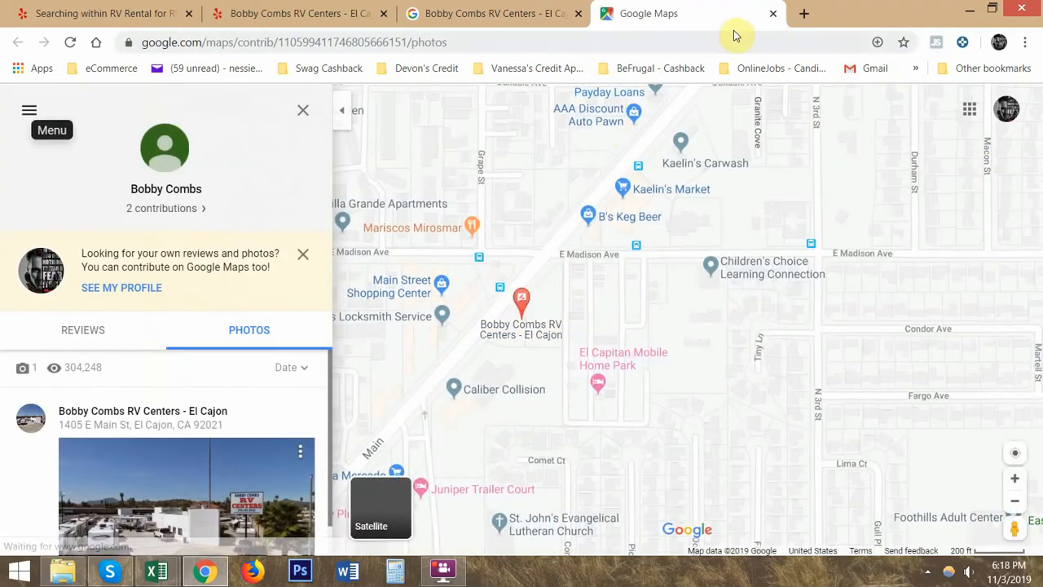
click(774, 15)
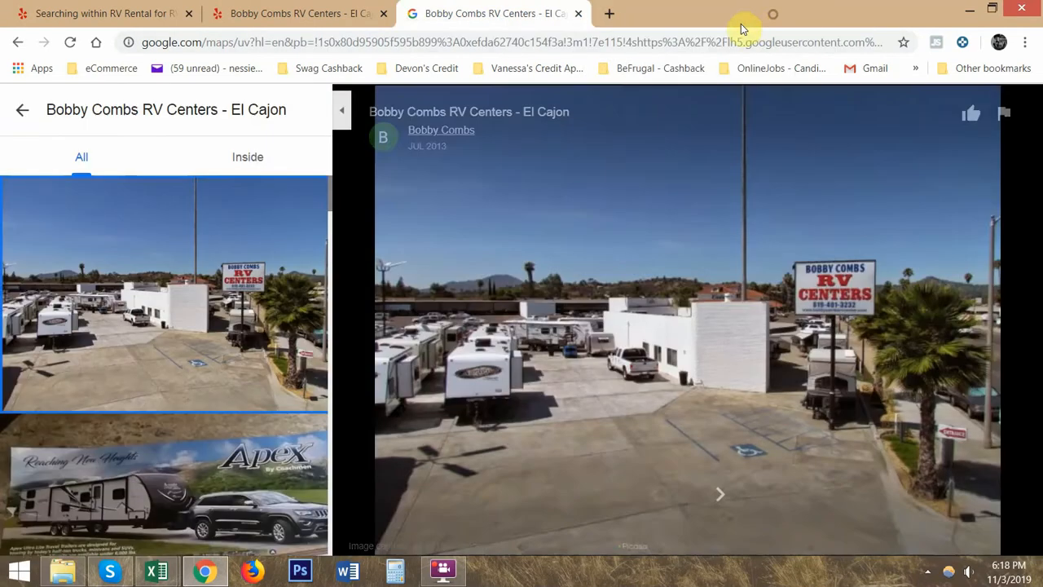
click(22, 109)
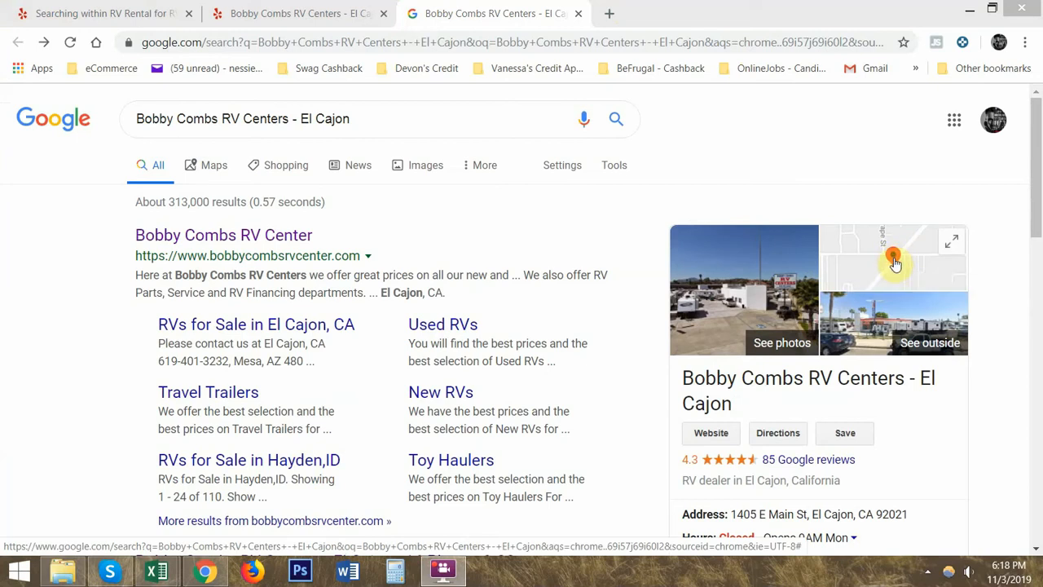
Step: Open the business's location in Google Maps and copy its page URL into the Maps Link cell G11 in Excel
click(894, 262)
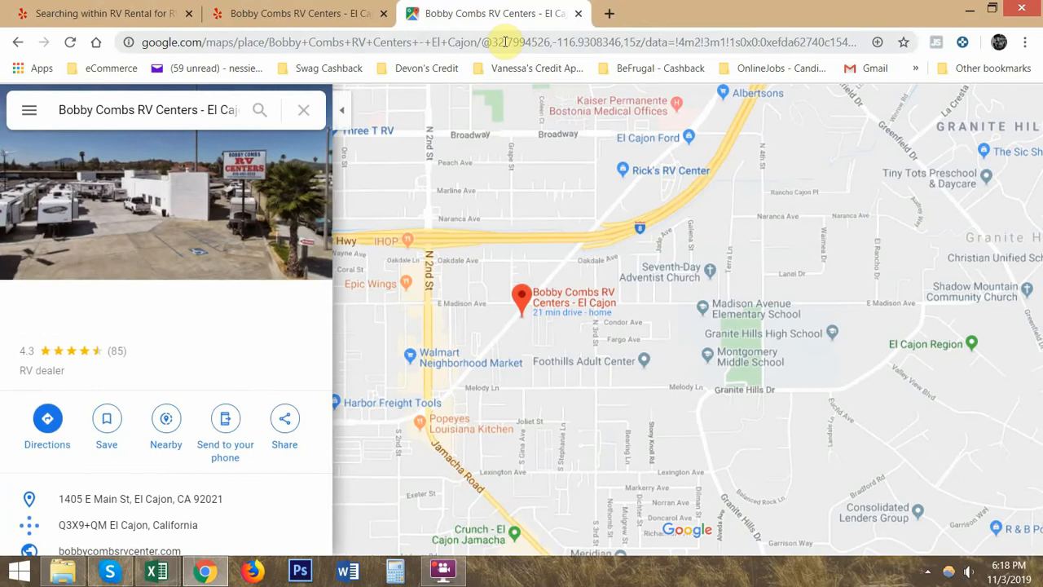
click(505, 42)
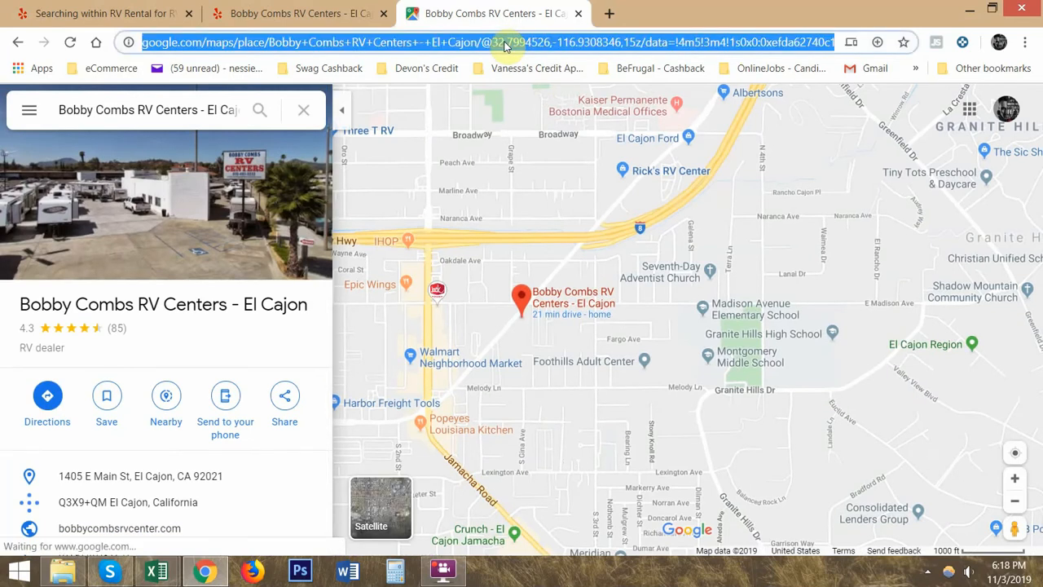
click(153, 575)
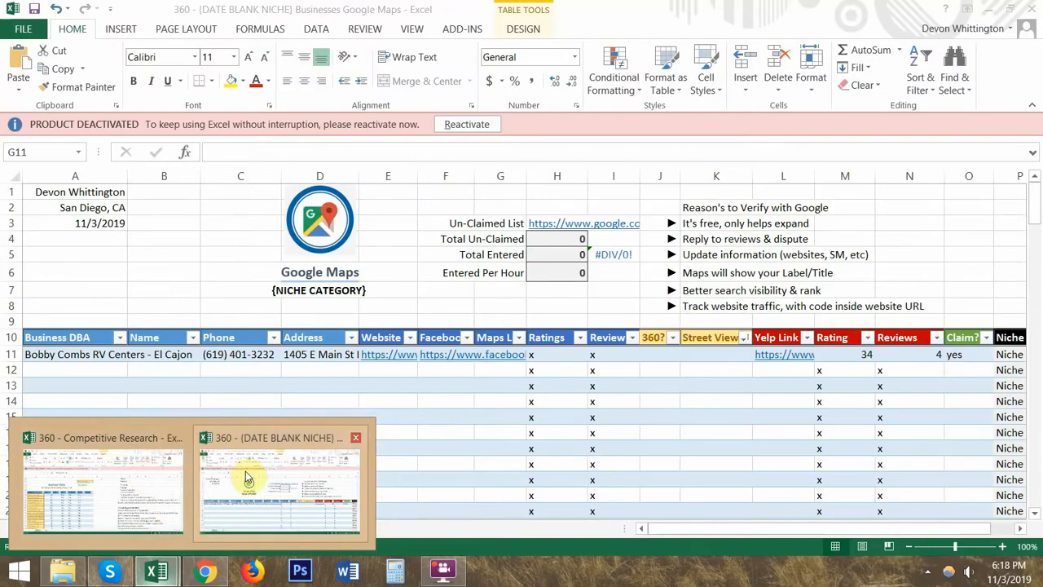
click(244, 472)
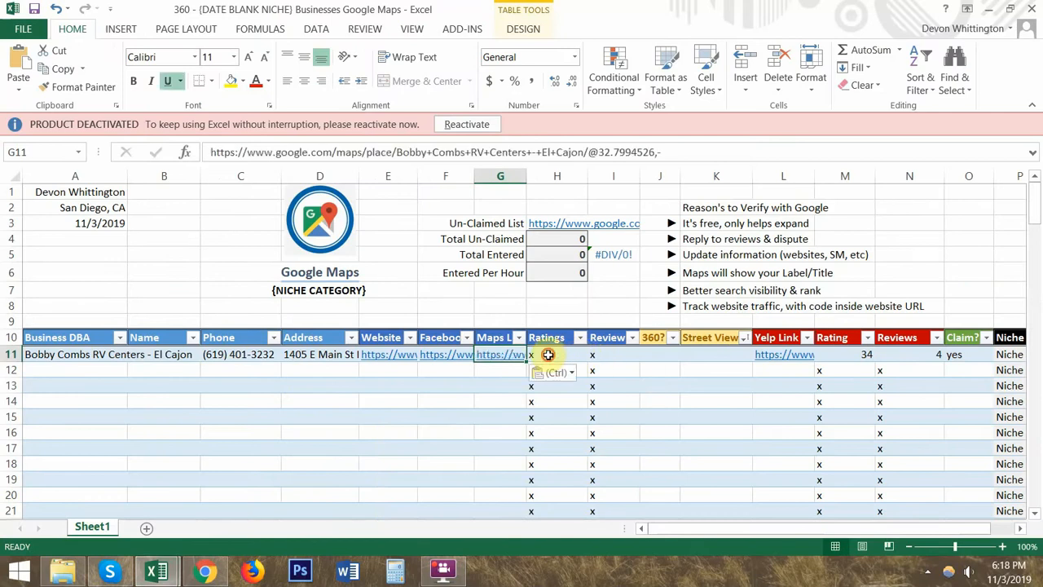
Step: Check the Google rating in Chrome, and enter 85 under Ratings and 4.3 under Reviews in row 11 in Excel
key(alt+Tab)
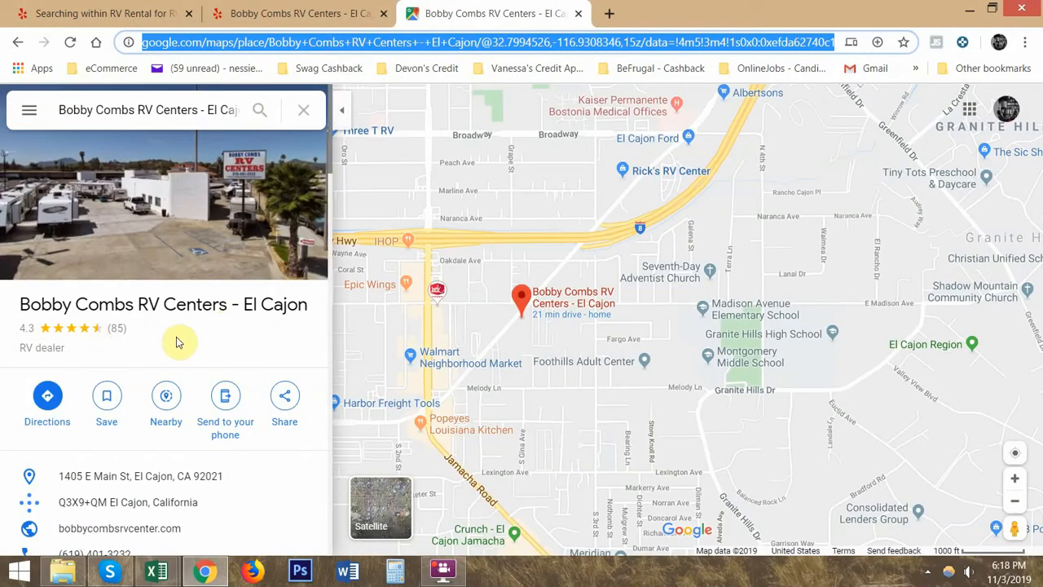
key(alt+Tab)
text(85)
key(Tab)
text(4.3)
key(Tab)
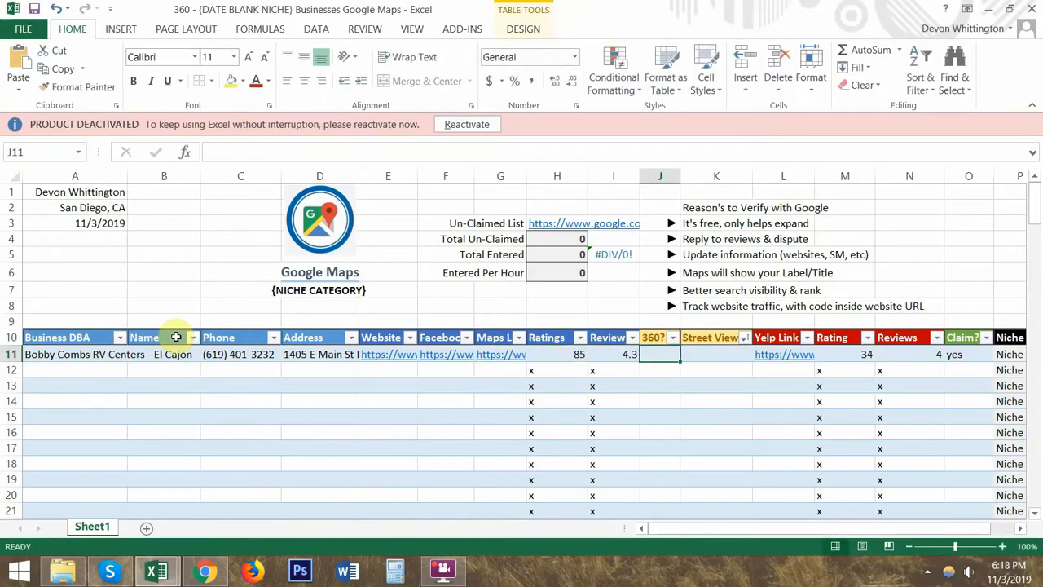
Step: Switch to Chrome and examine the business's Google Maps listing, including contact details, popular times, photos and review summary
key(alt+Tab)
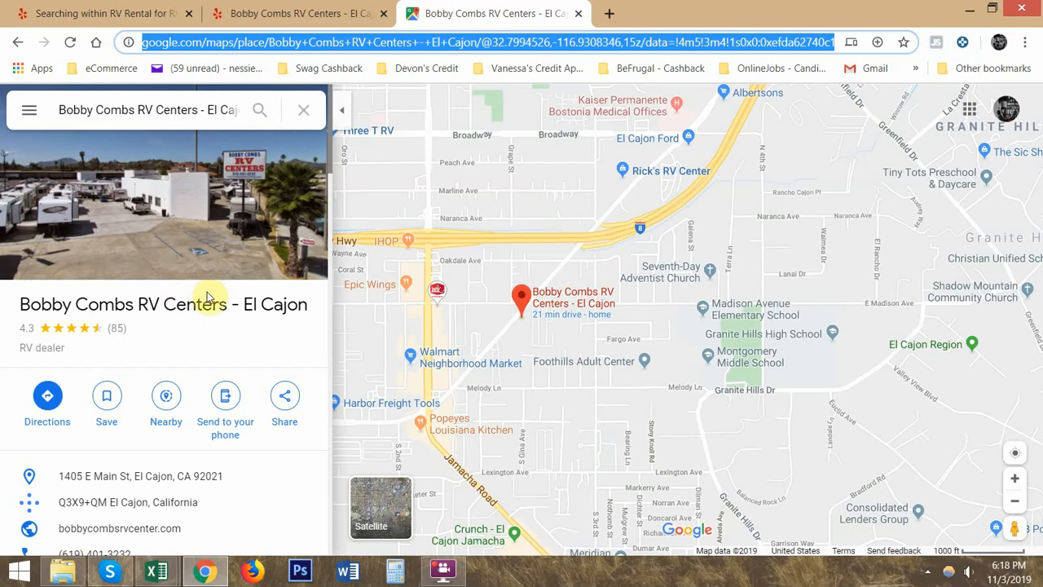
scroll(230, 302, down, 7)
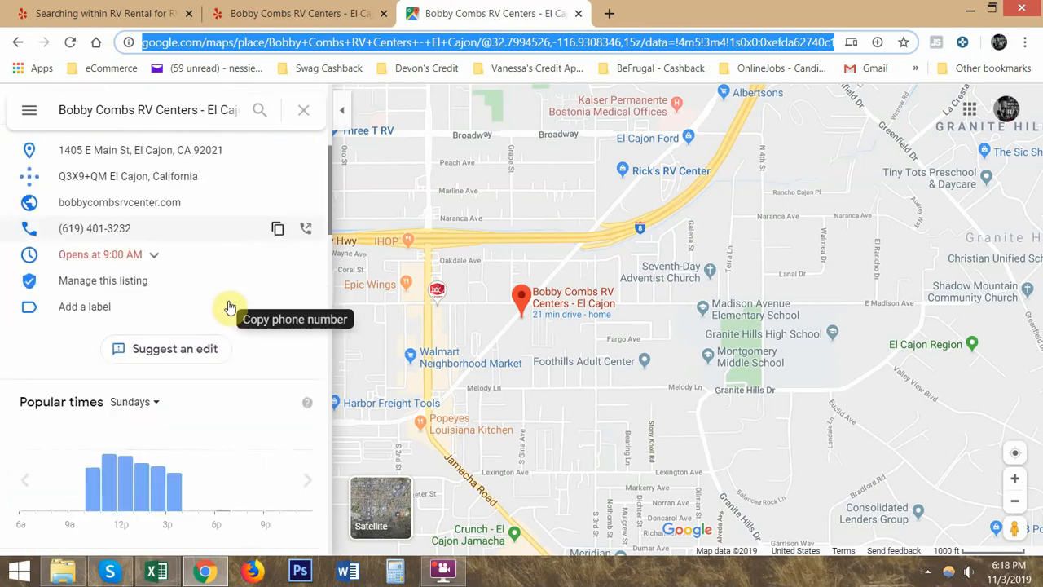
scroll(279, 254, down, 1)
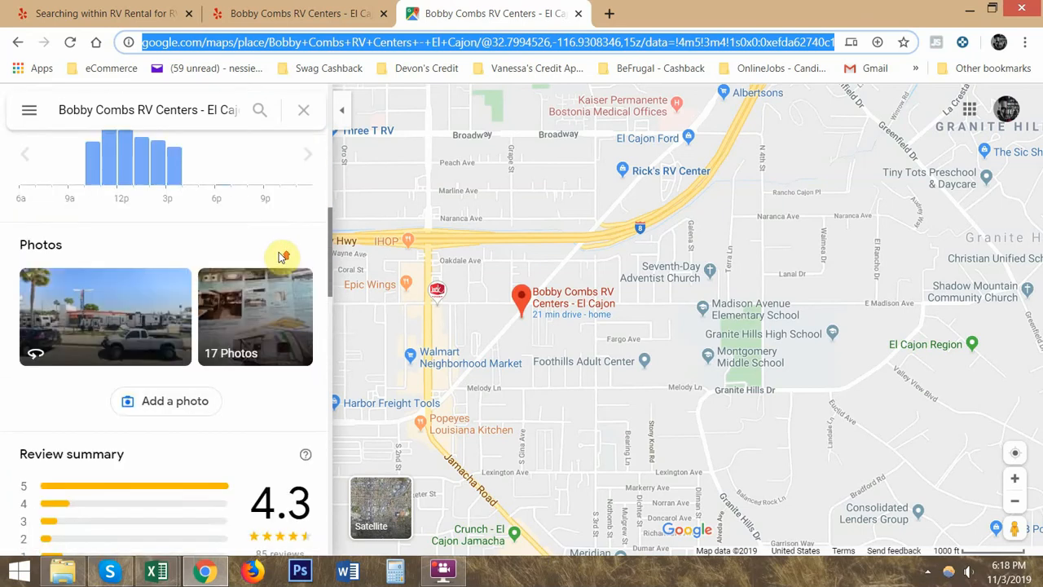
scroll(269, 269, up, 8)
scroll(224, 345, down, 8)
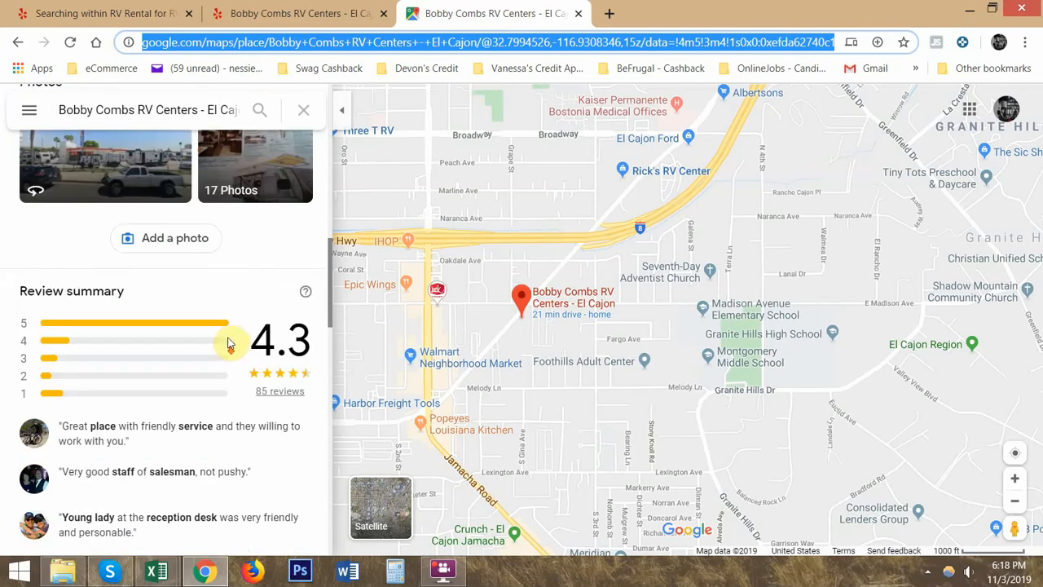
click(258, 259)
drag(333, 263, 332, 231)
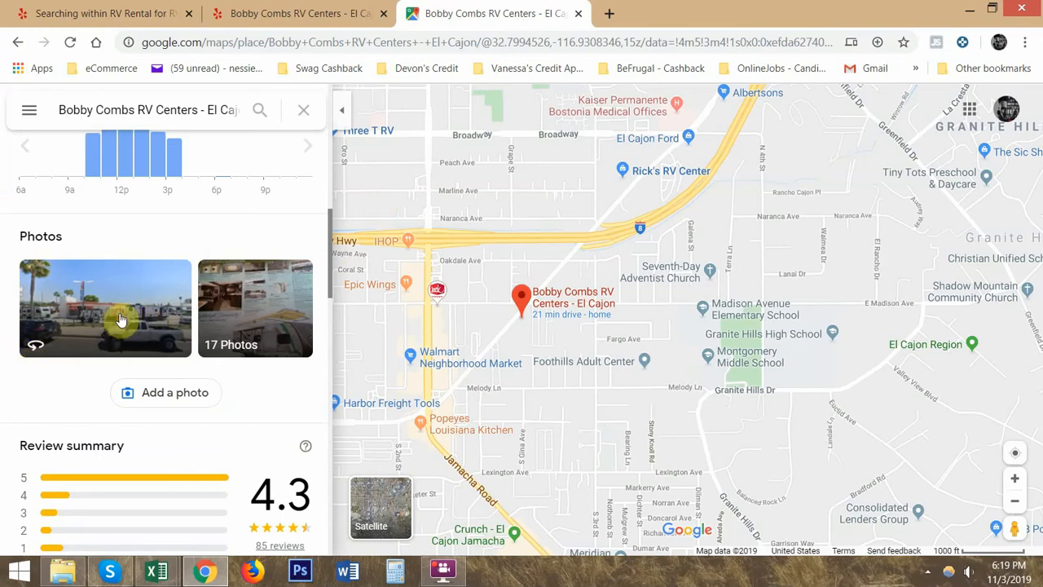
right_click(88, 304)
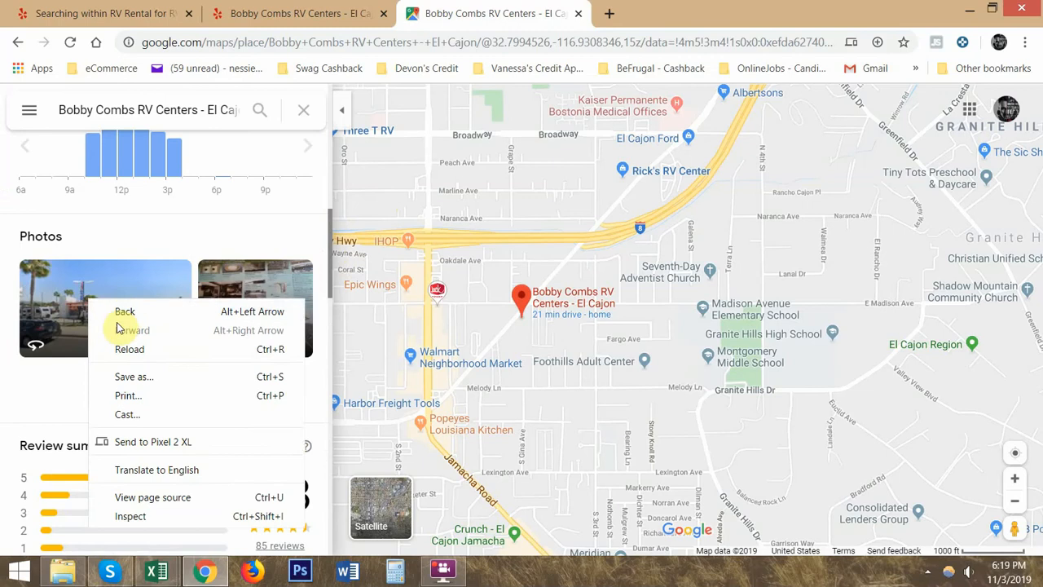
click(79, 315)
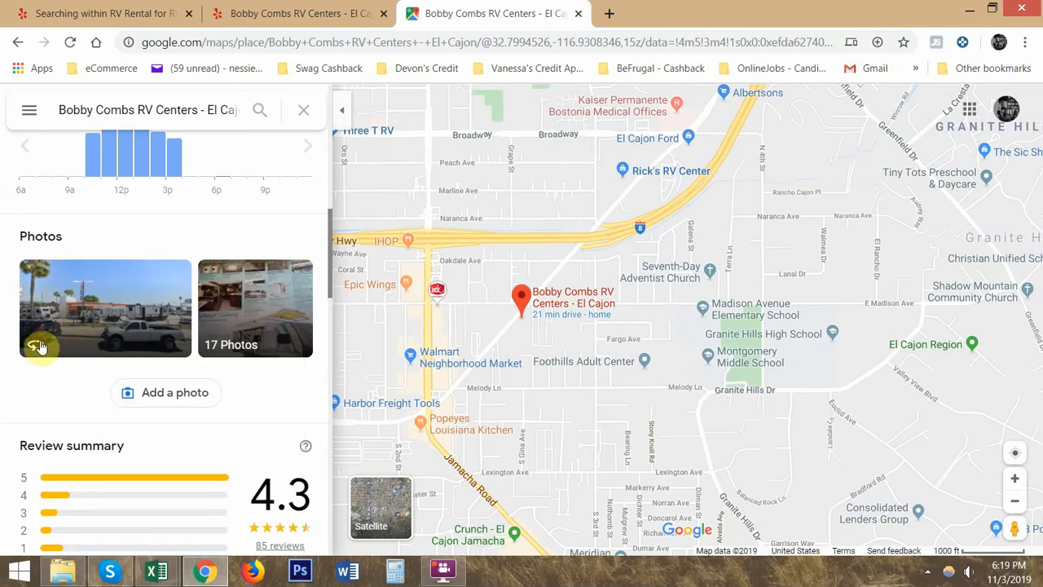
Step: Open the business's Street View imagery from the listing photos and look around the storefront, parked RVs and street
click(79, 311)
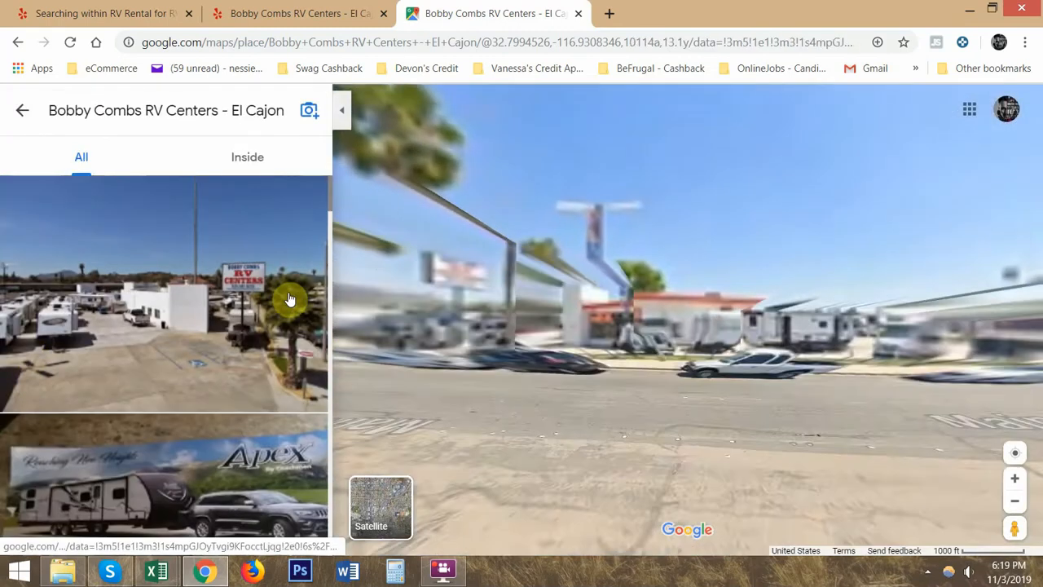
drag(882, 299, 533, 202)
drag(855, 264, 570, 269)
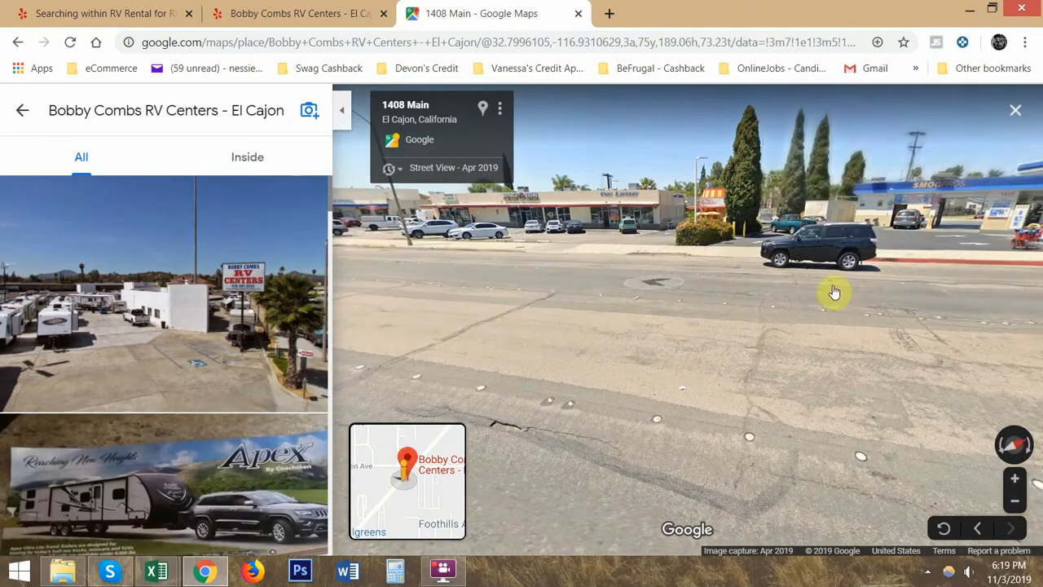
drag(835, 291, 519, 270)
drag(864, 265, 684, 261)
drag(819, 268, 607, 267)
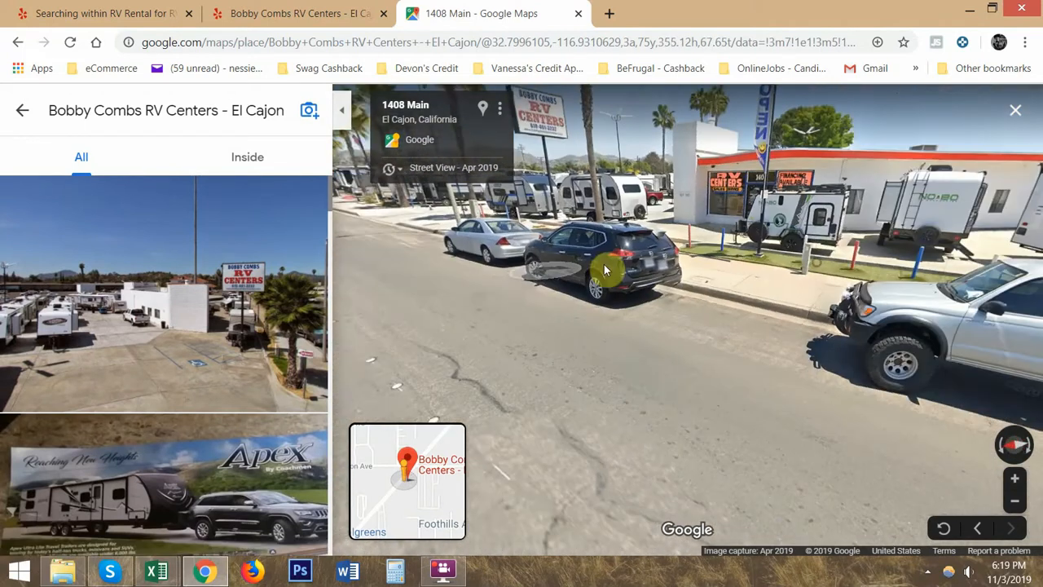
drag(880, 247, 826, 312)
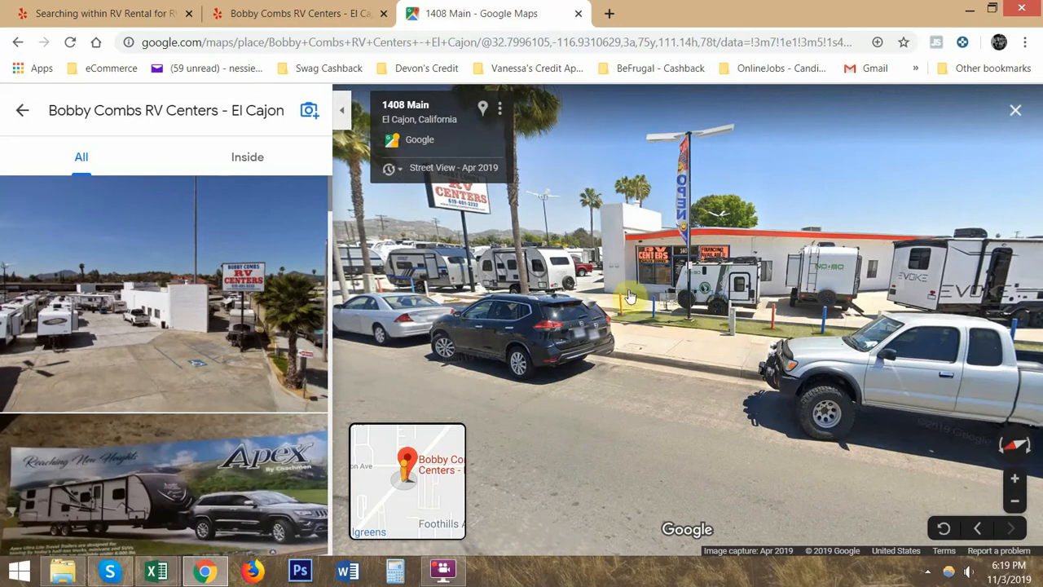
drag(588, 319, 711, 336)
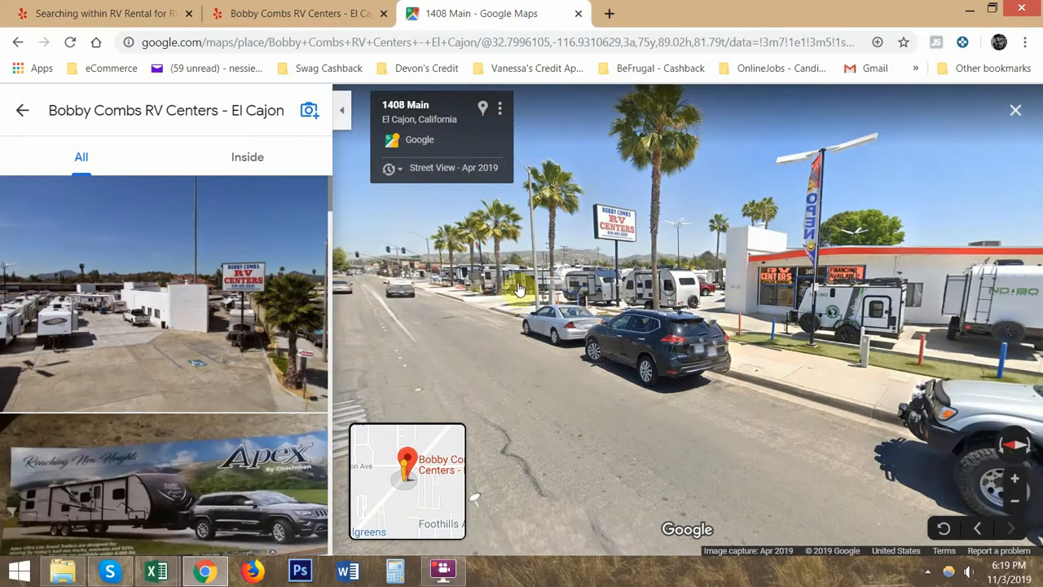
drag(976, 316, 657, 311)
drag(896, 317, 547, 334)
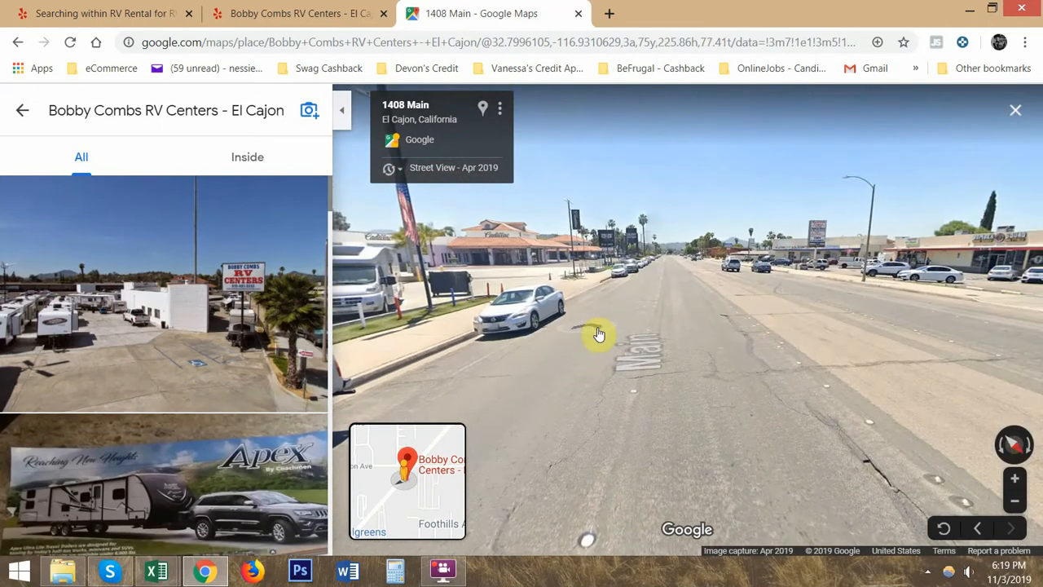
drag(538, 298, 698, 300)
click(623, 288)
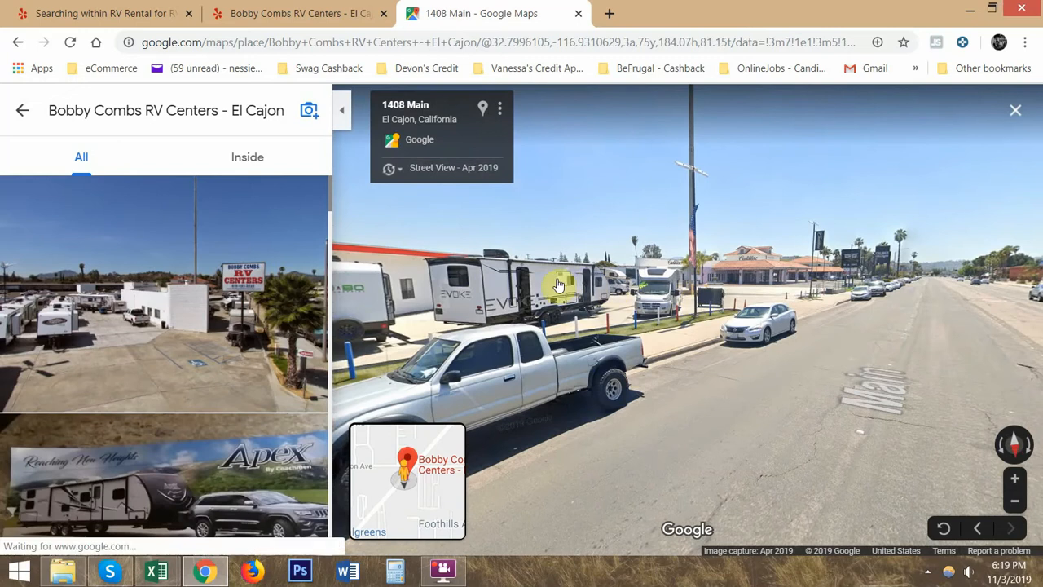
drag(782, 284, 962, 258)
drag(597, 224, 459, 258)
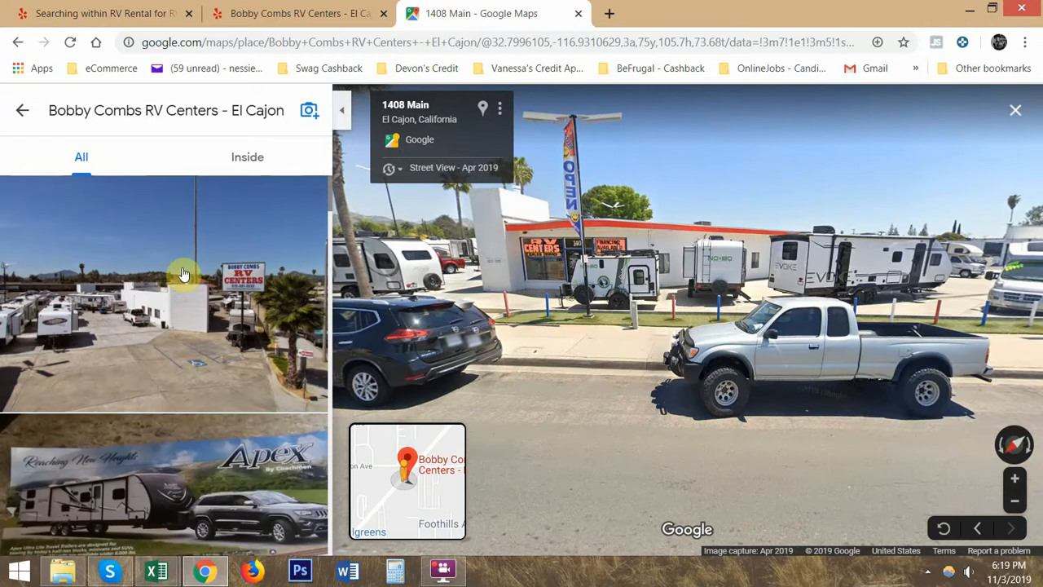
Step: View the listing's inside photos, switch back to all photos and return to the Google Maps listing
click(247, 158)
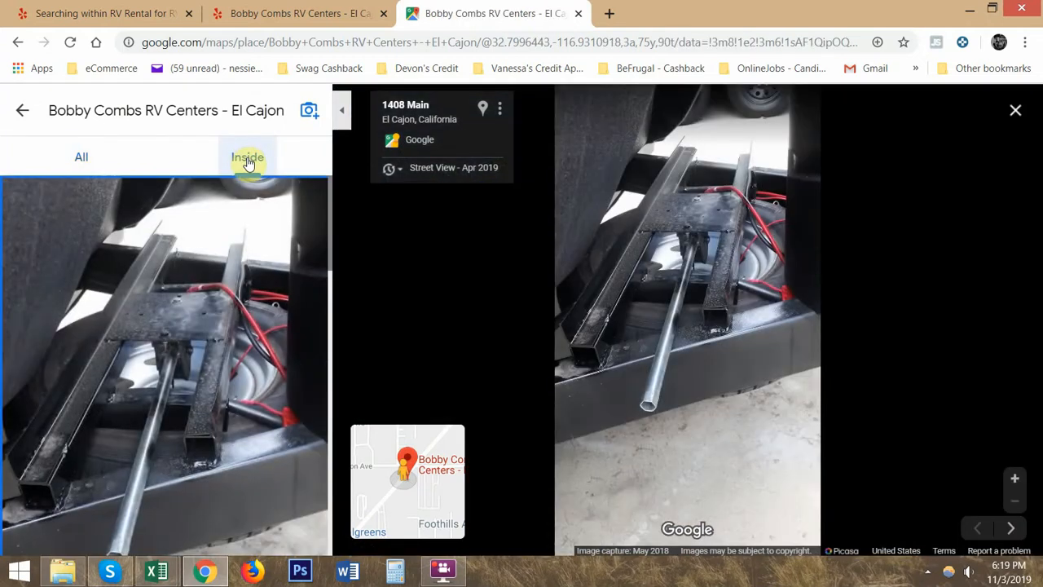
click(85, 159)
click(24, 116)
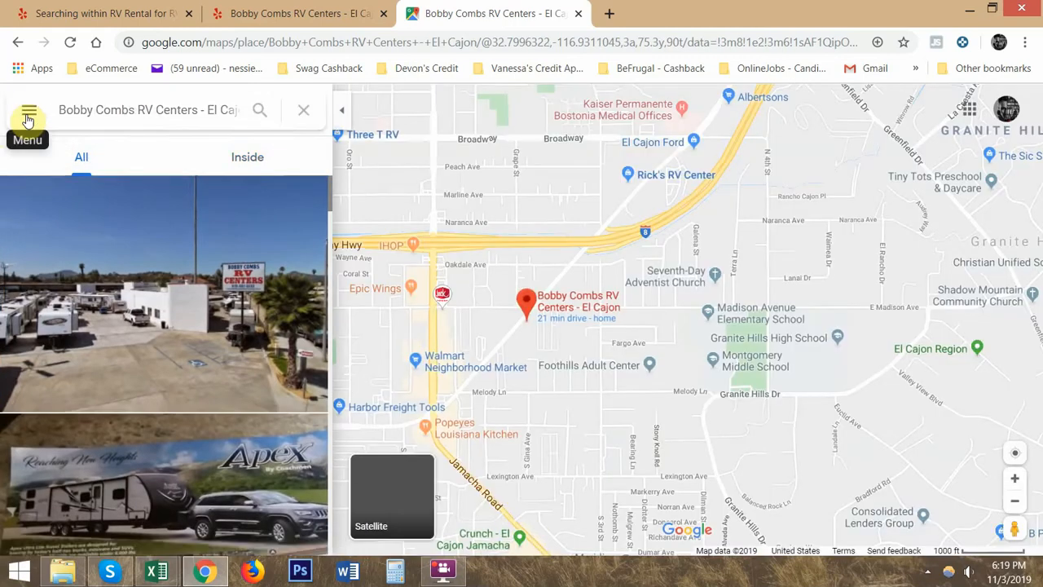
Step: Browse the listing's full photo gallery and its inside category for 360 imagery, and return to the listing
scroll(168, 302, down, 4)
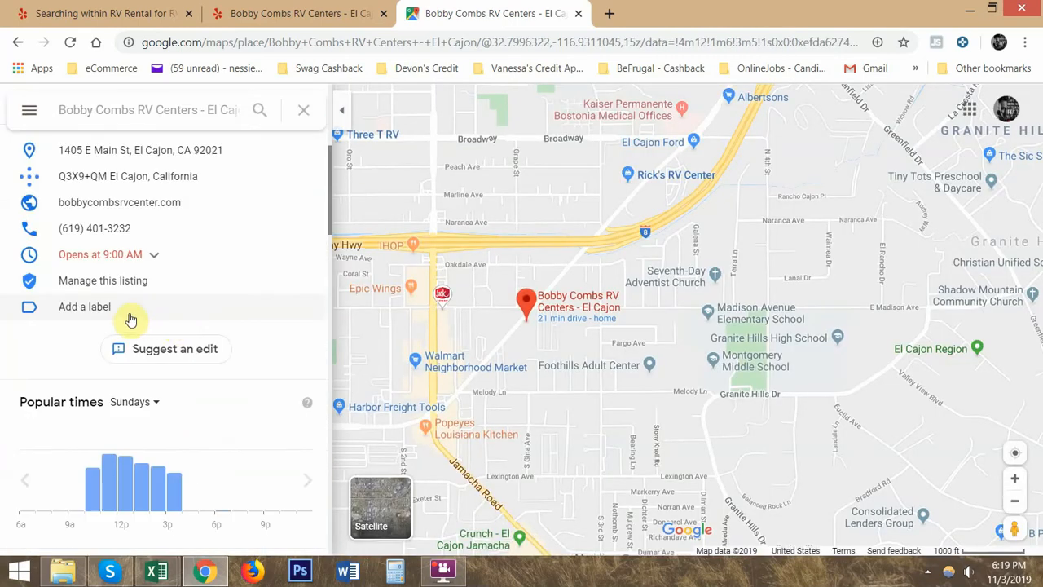
scroll(131, 320, down, 4)
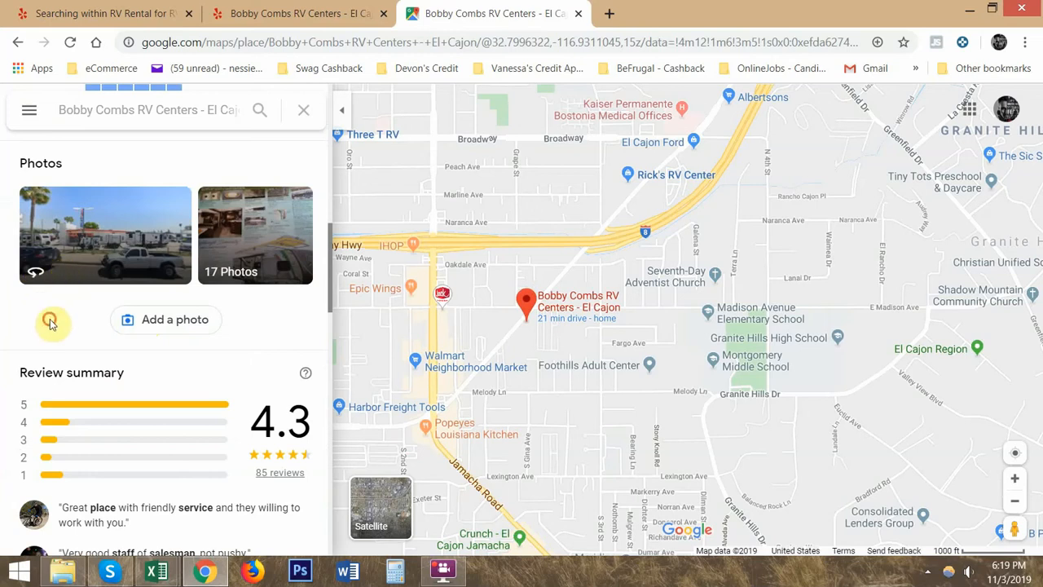
click(255, 241)
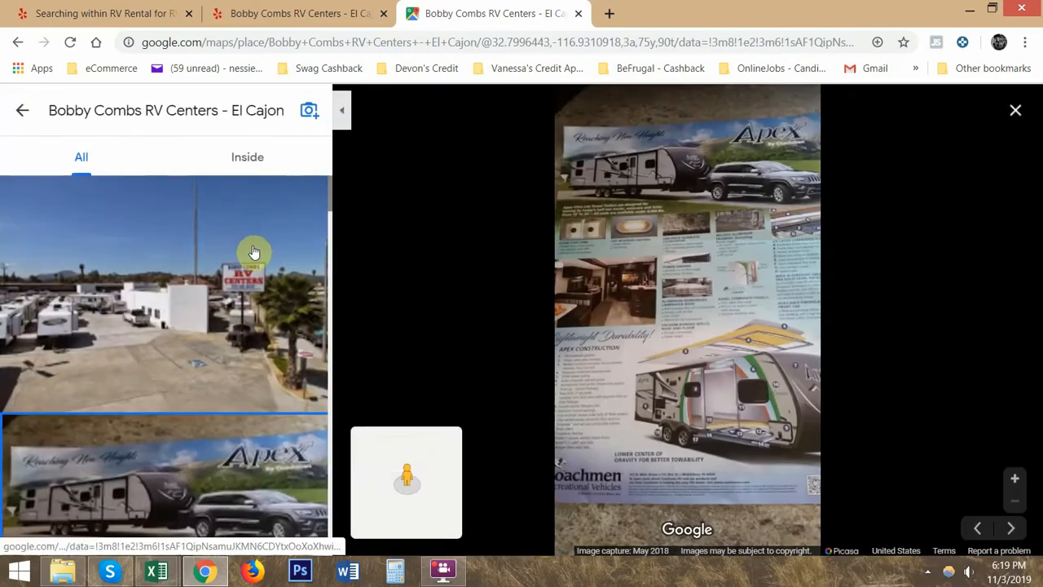
scroll(263, 305, down, 20)
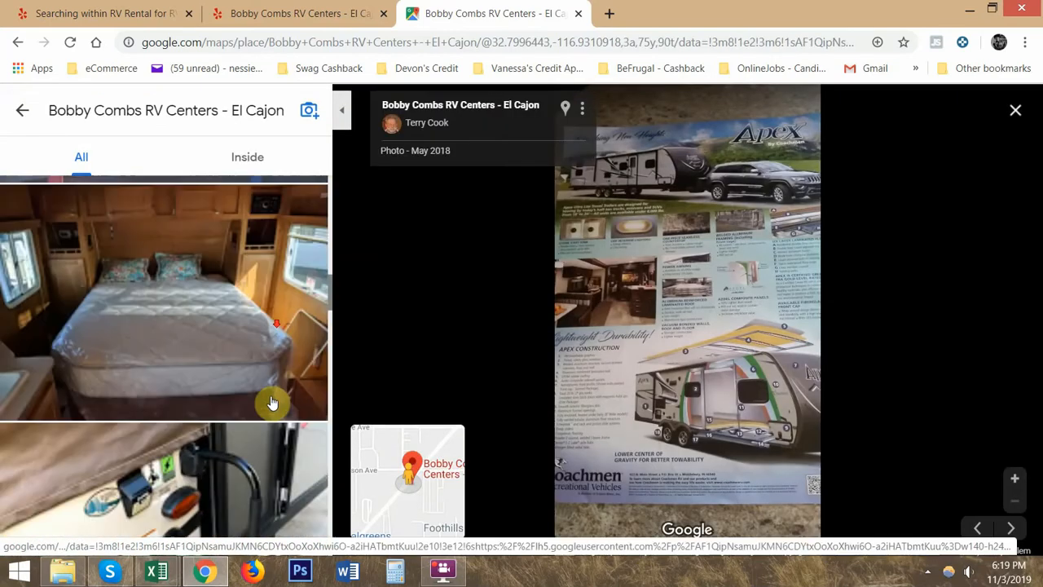
scroll(263, 405, down, 10)
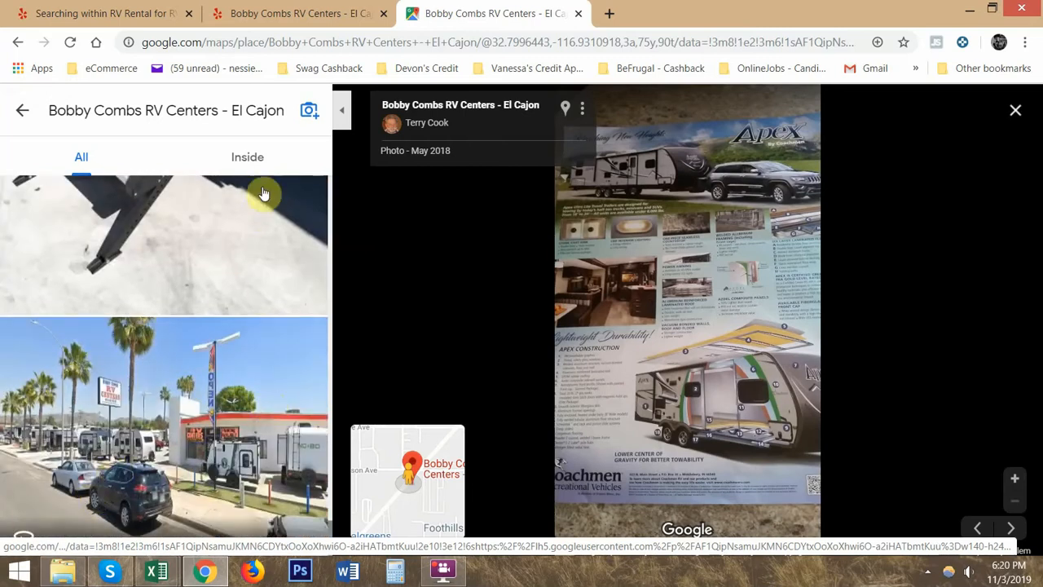
click(249, 161)
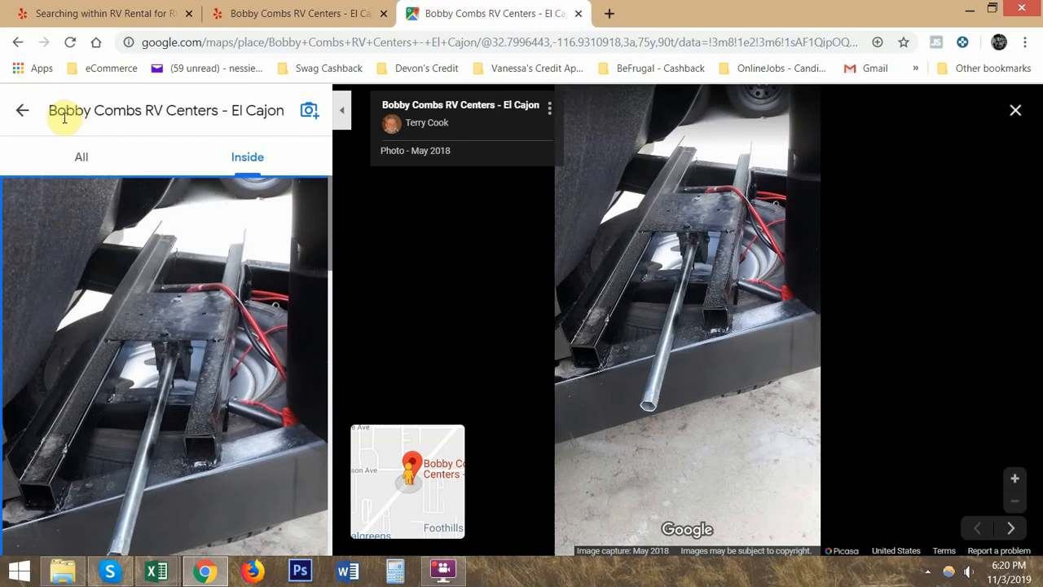
click(22, 112)
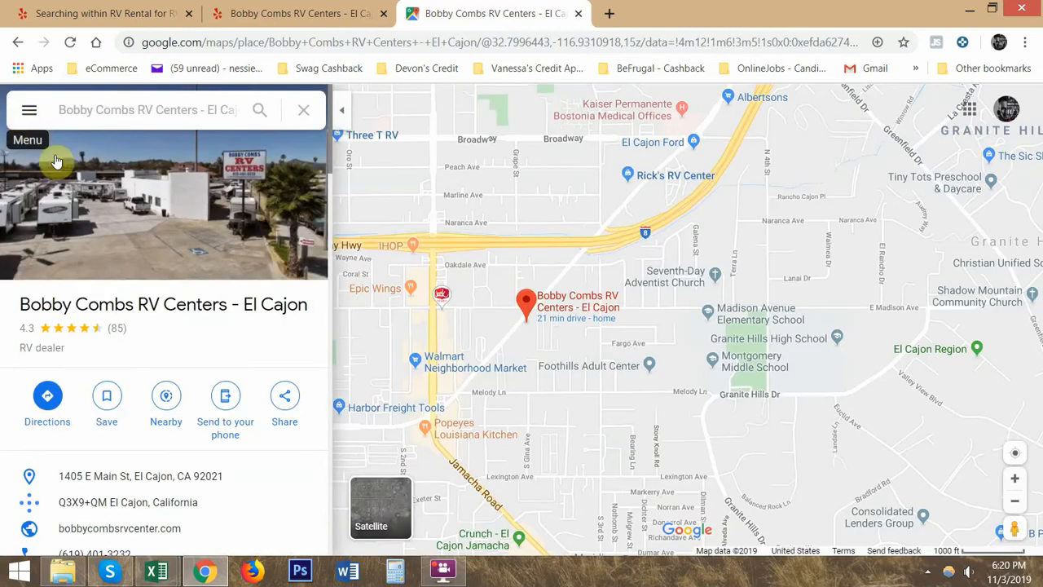
Step: Enter No in the 360? column for the business in Excel, cell J11
mouse_move(167, 575)
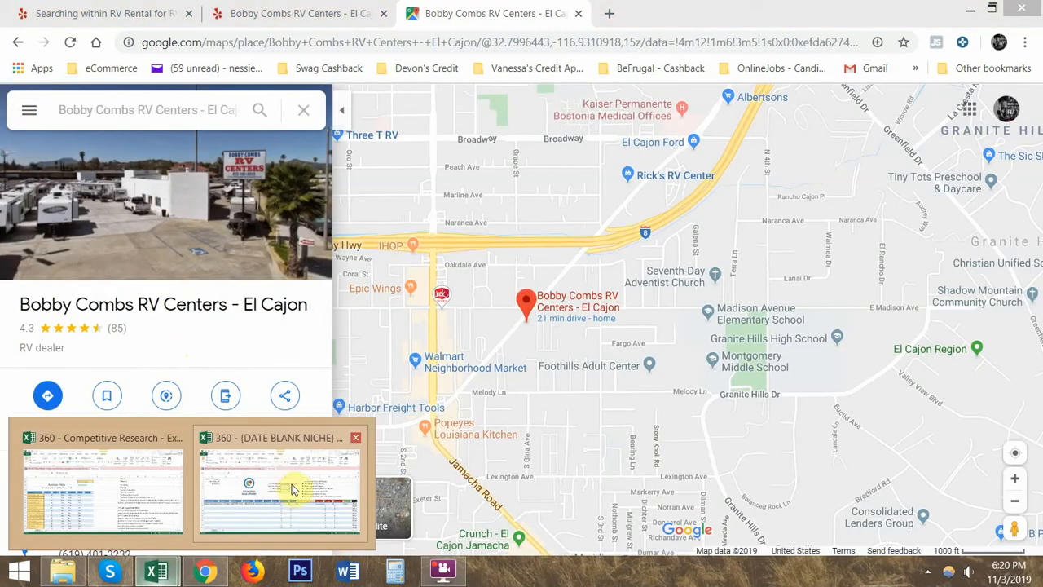
click(291, 489)
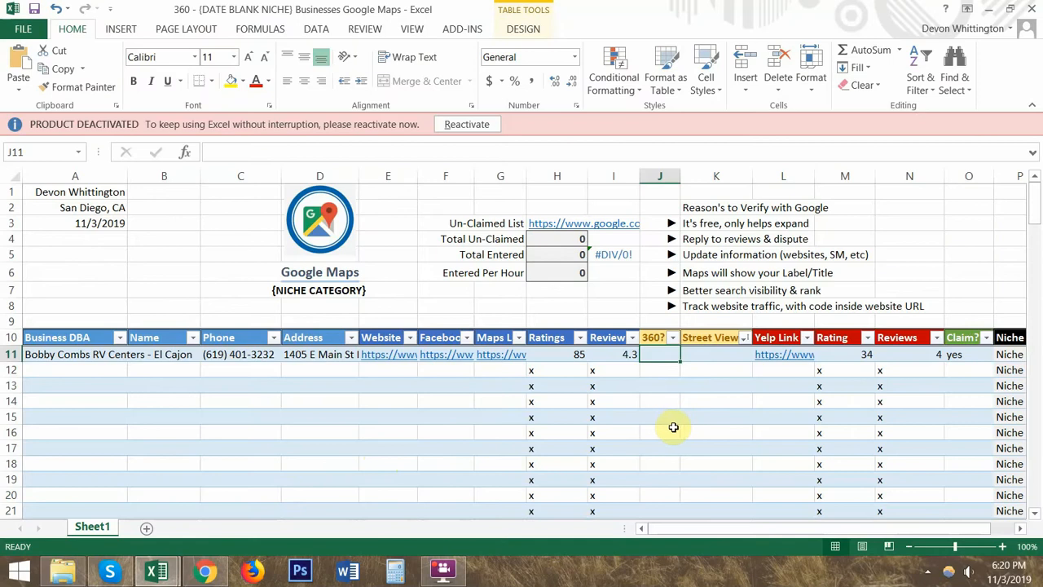
text(No)
Step: Check the Street View column in Excel against the business's Google Maps listing, ending on the listing in Chrome
key(alt+Tab)
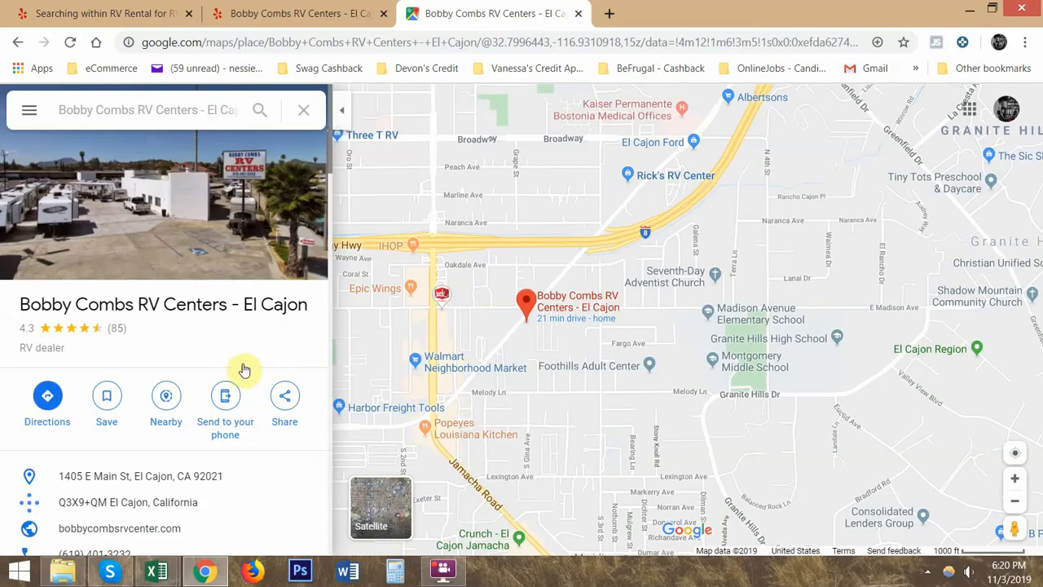
key(alt+Tab)
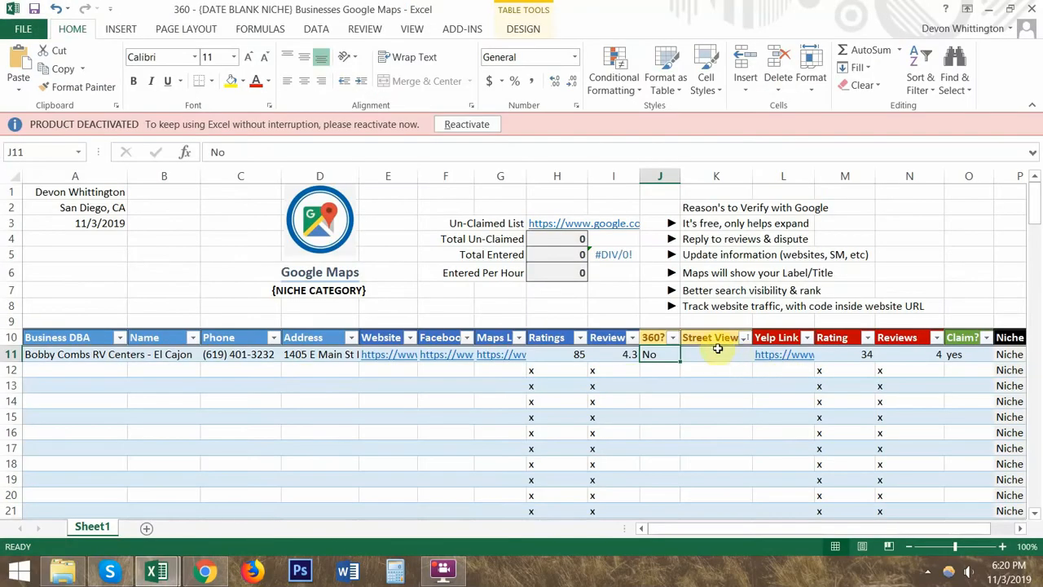
drag(714, 338, 699, 396)
key(alt+Tab)
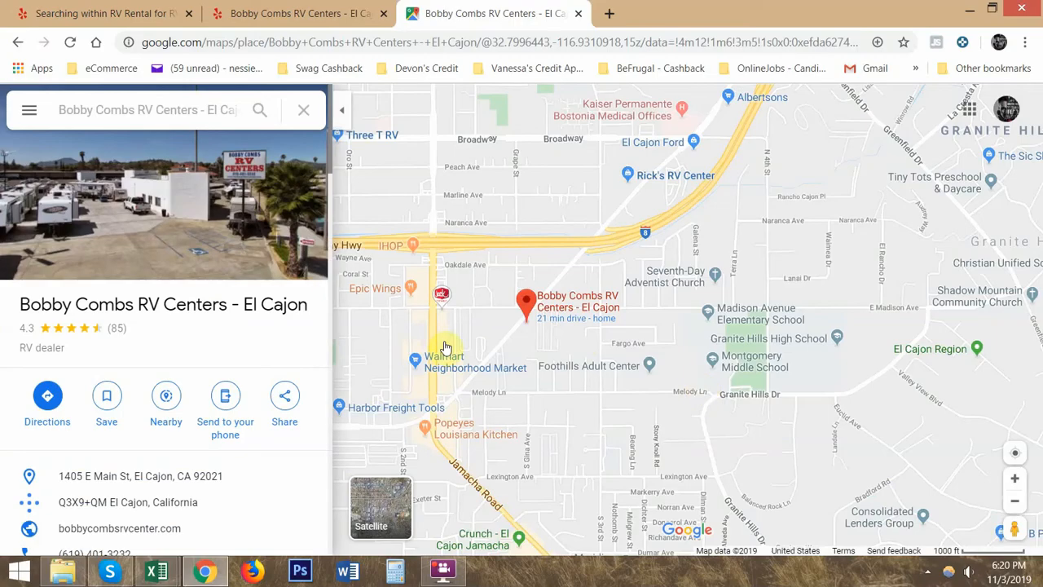
Step: Check the photos on the Google Maps listing and enter No in the business's Street View column in Excel, cell K11
scroll(103, 419, down, 3)
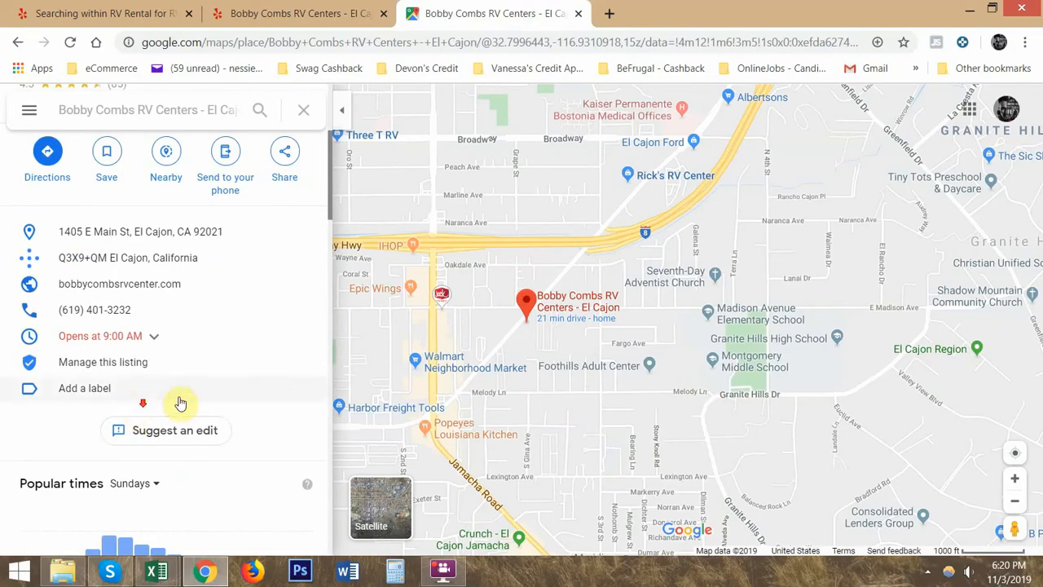
click(43, 429)
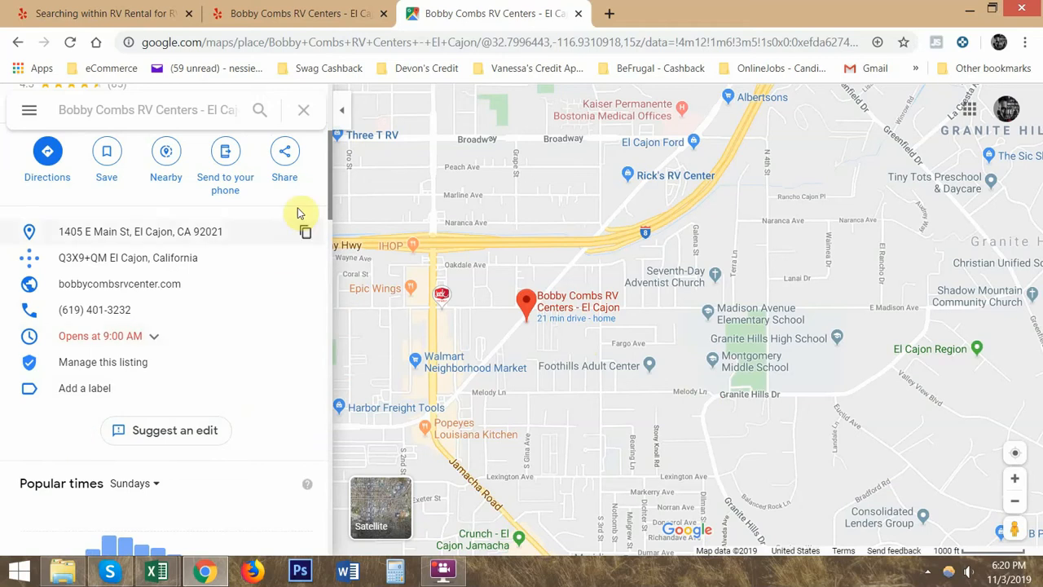
drag(329, 204, 323, 280)
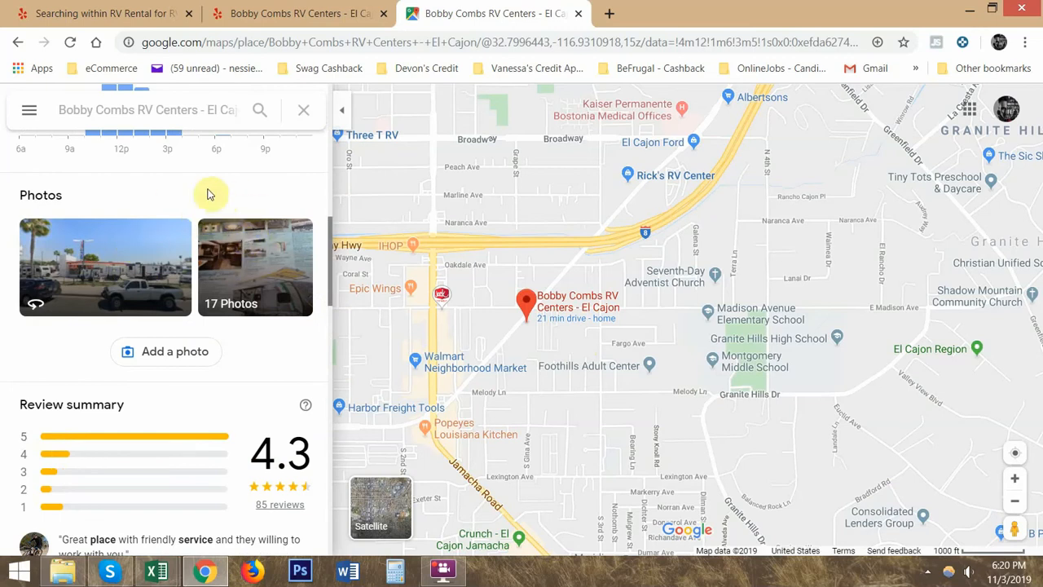
key(alt+Tab)
click(728, 323)
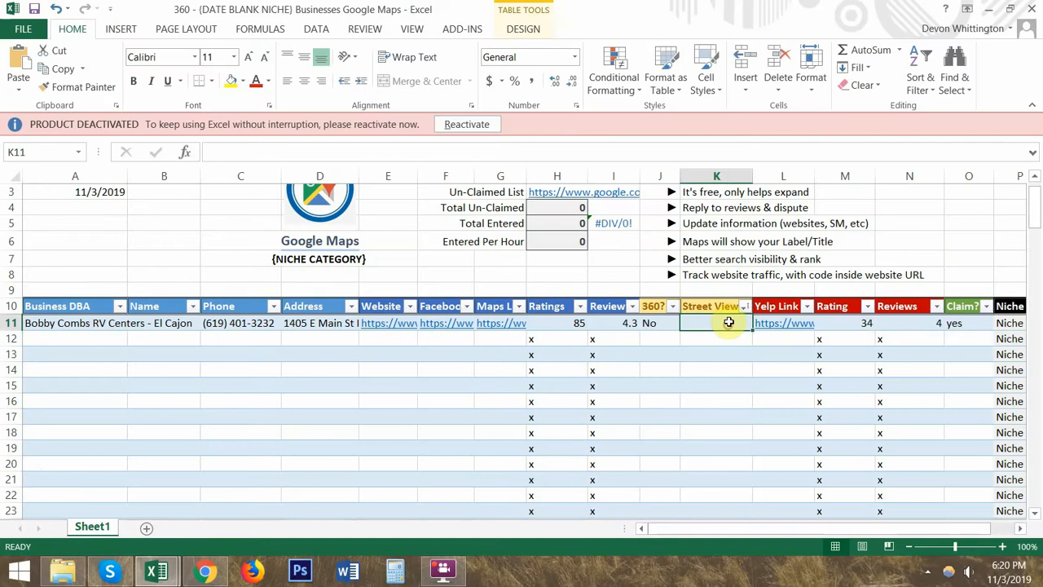
text(No)
key(Return)
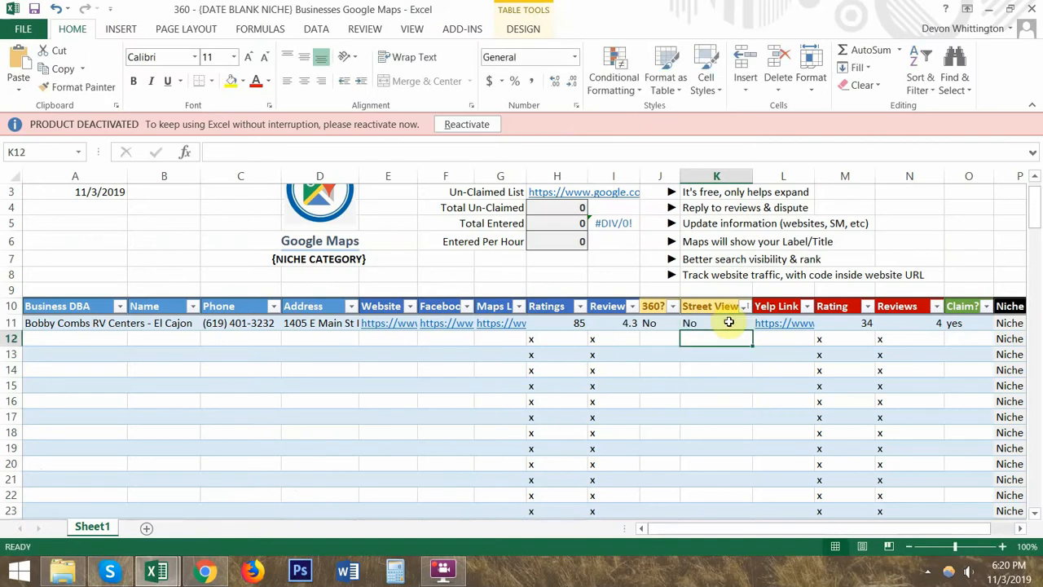
Step: Review the Bobby Combs RV Centers entry in row 11, including its 360? and Street View columns
key(Up)
key(Left)
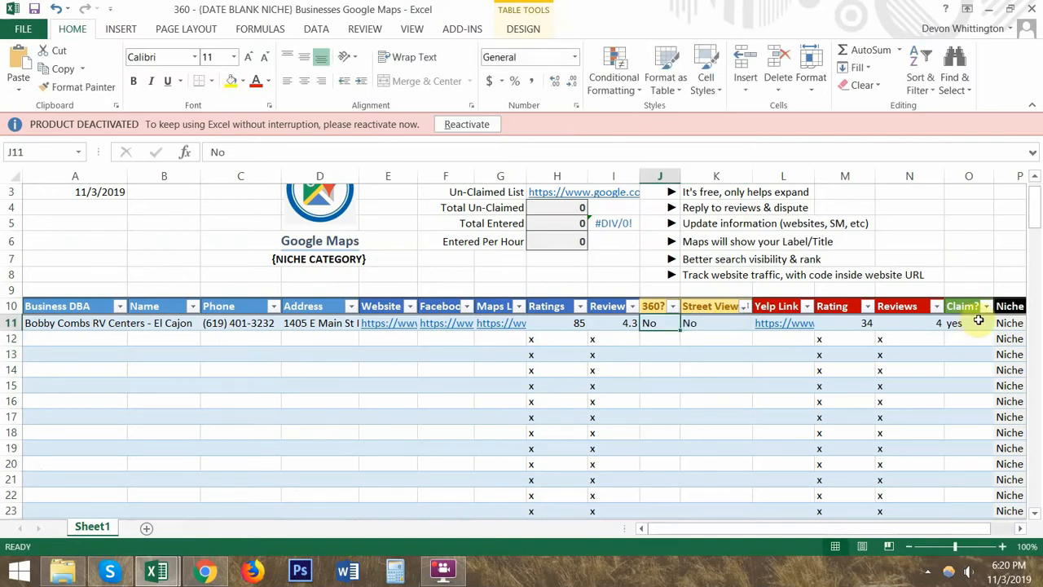
drag(1008, 322, 233, 345)
drag(158, 326, 158, 345)
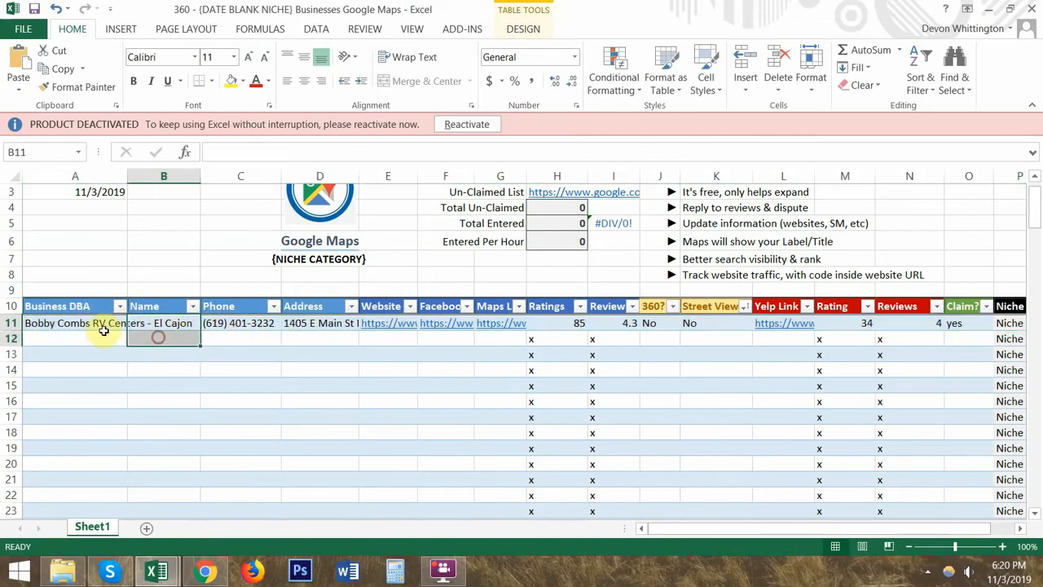
drag(103, 326, 1000, 324)
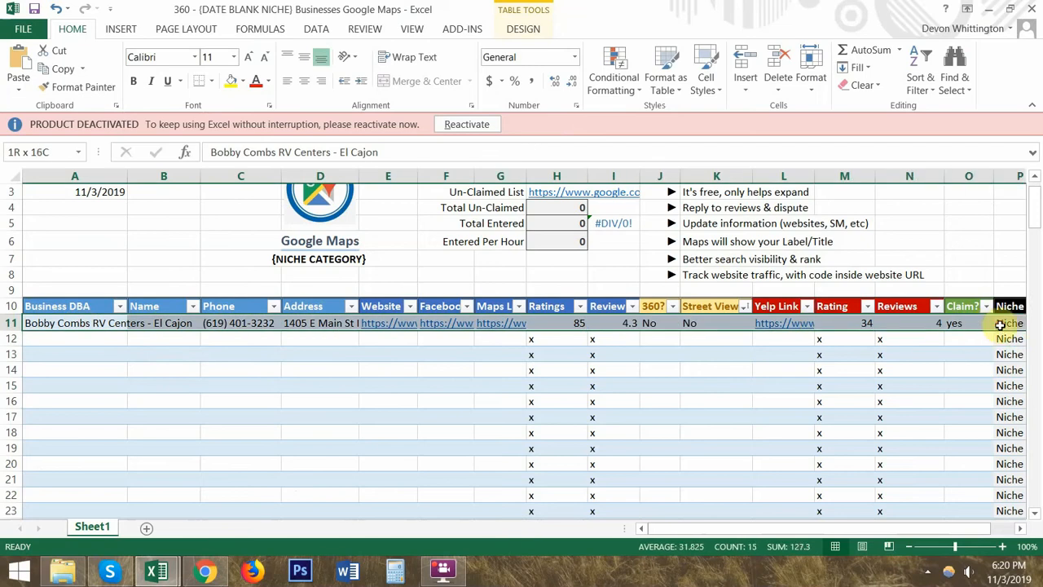
click(657, 303)
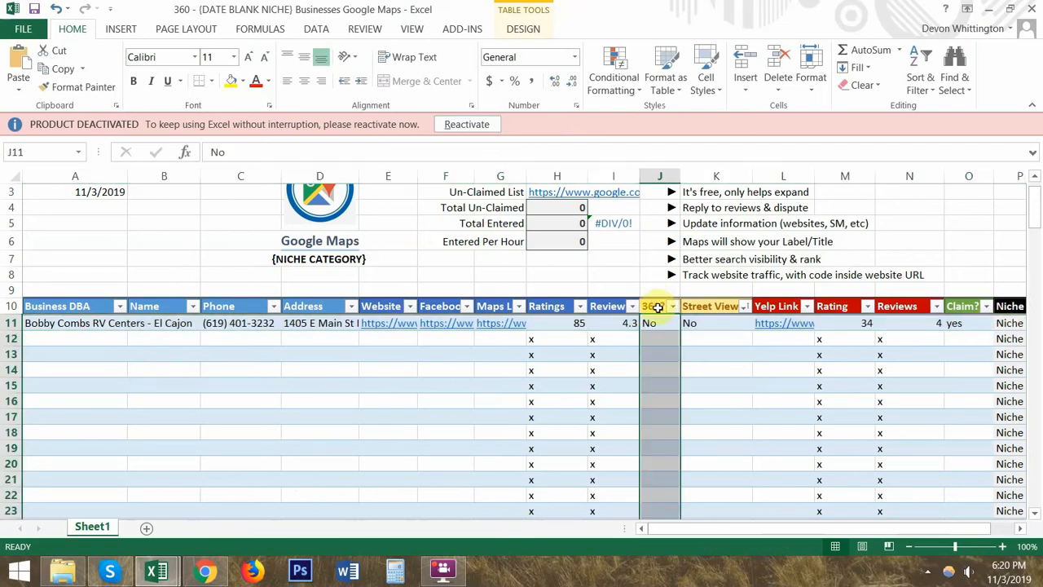
drag(656, 306, 691, 324)
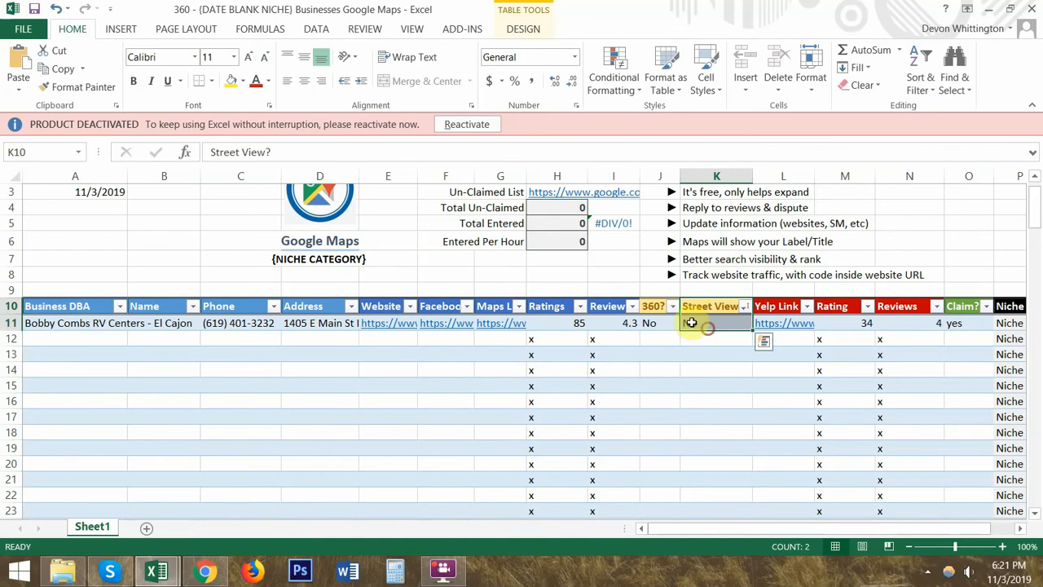
click(658, 299)
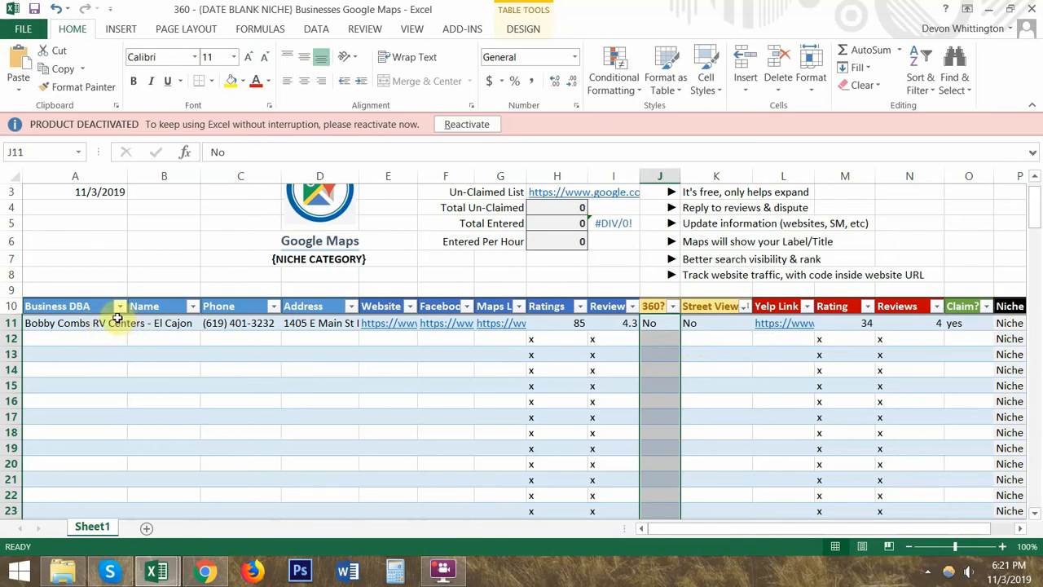
drag(93, 327, 1009, 321)
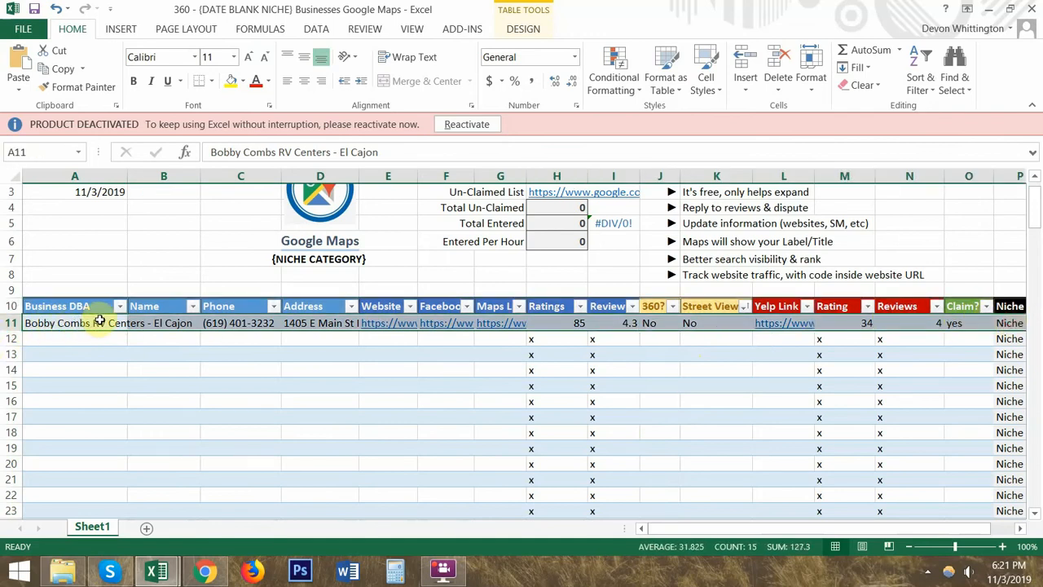
Step: Compare the Google Maps listing's photos in Chrome with the 360? and Street View columns in Excel
key(alt+Tab)
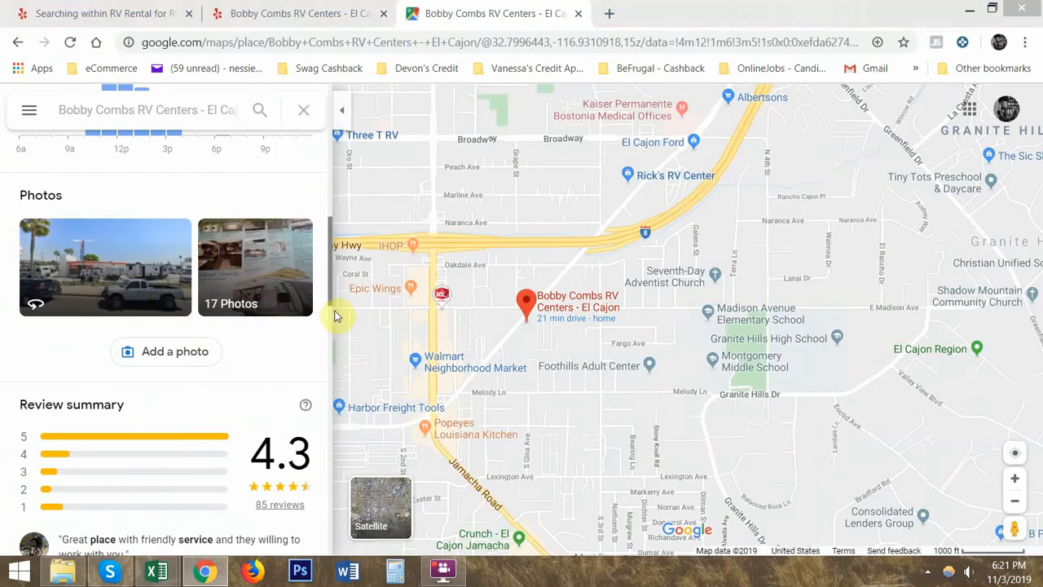
key(alt+Tab)
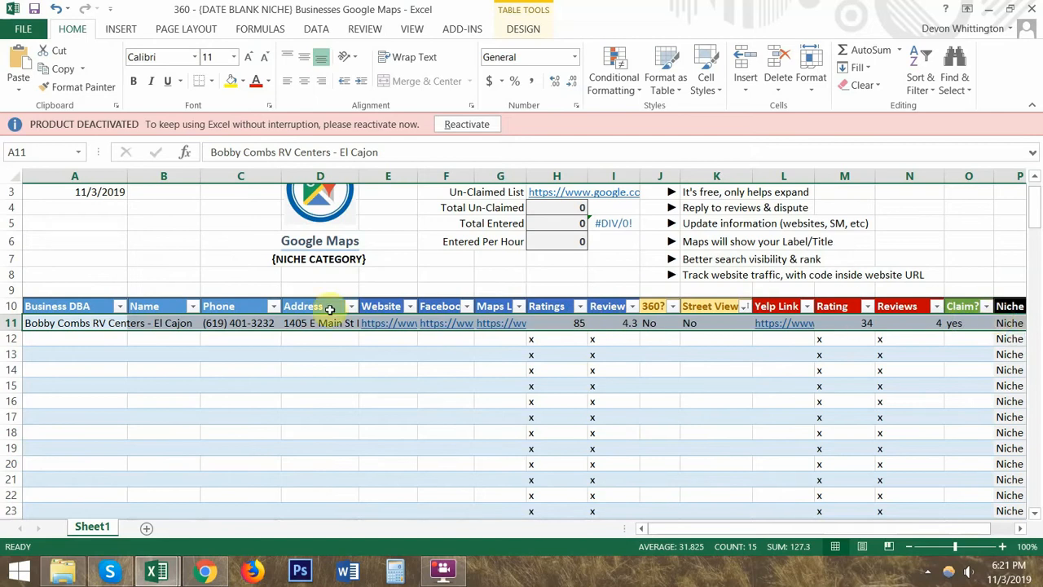
click(71, 336)
key(alt+Tab)
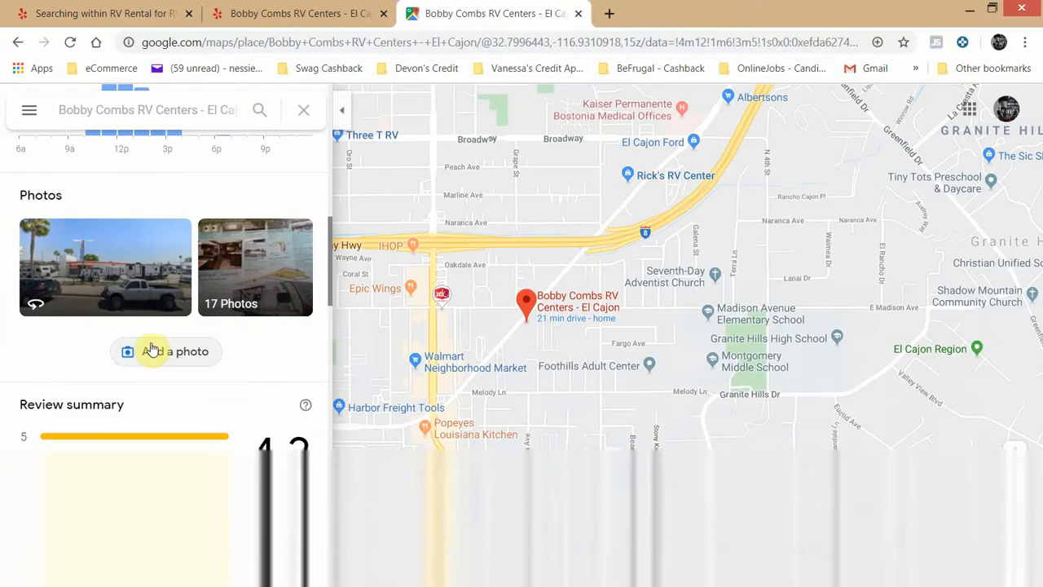
key(alt+Tab)
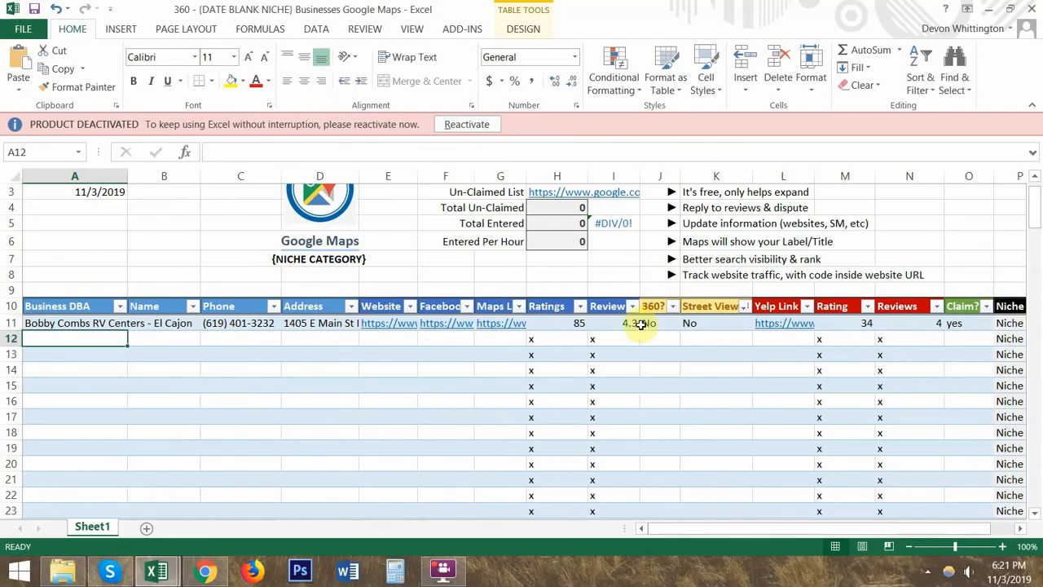
drag(658, 308, 652, 377)
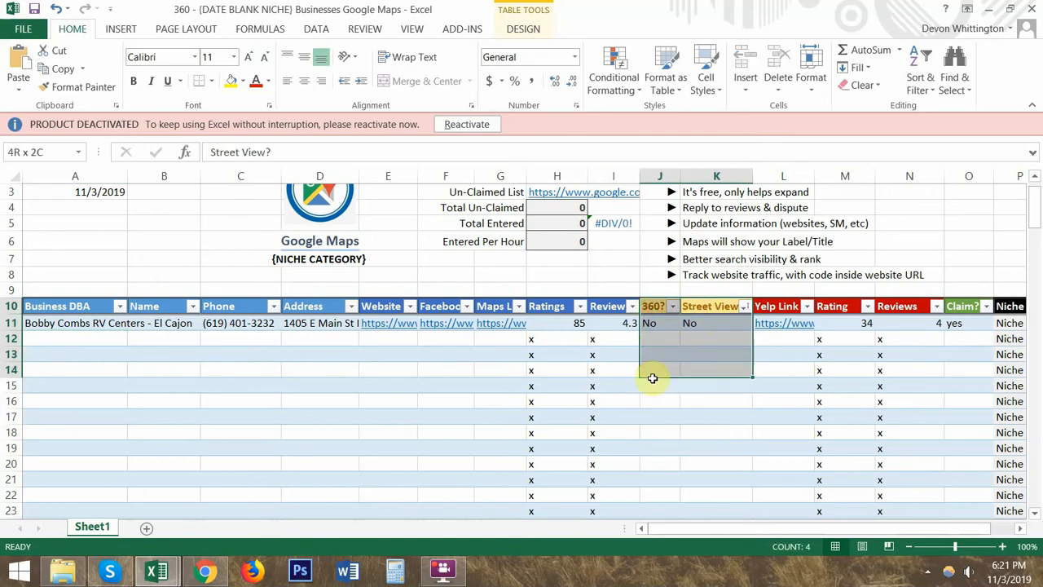
Step: Close the Bobby Combs Yelp and Google Maps tabs in Chrome and return to the Yelp RV rental search results
key(alt+Tab)
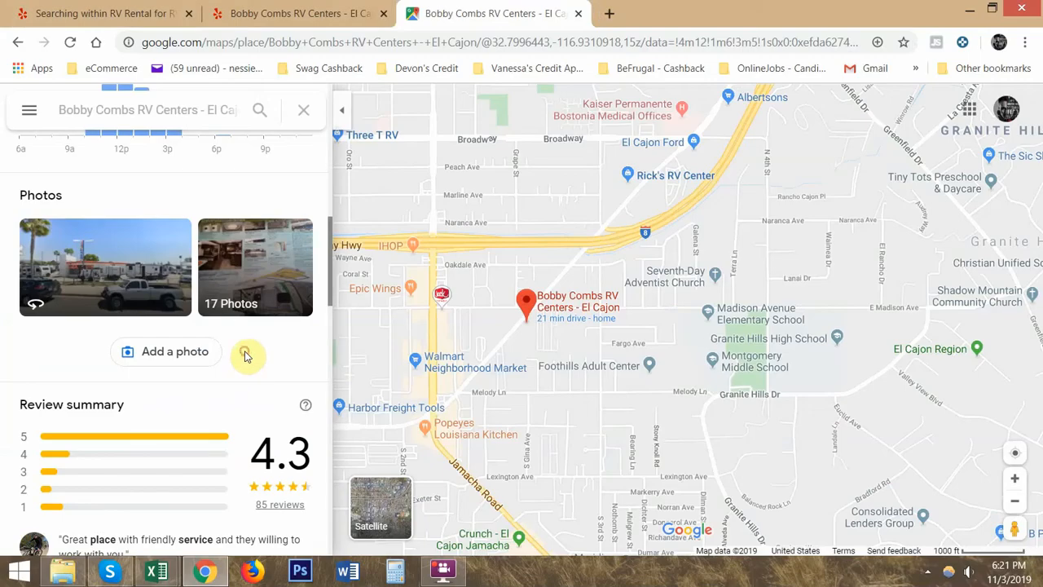
scroll(244, 354, up, 8)
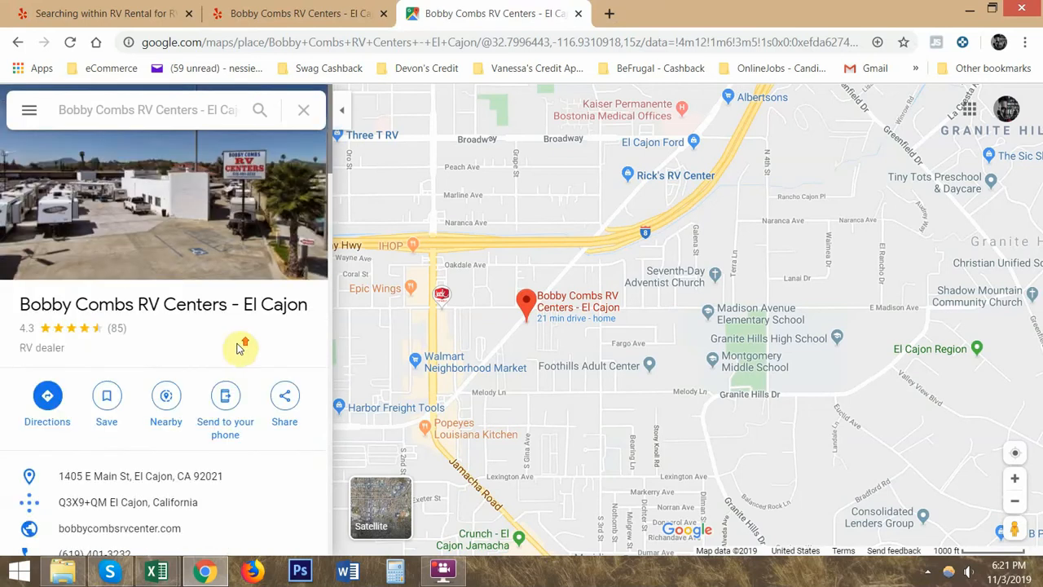
click(314, 7)
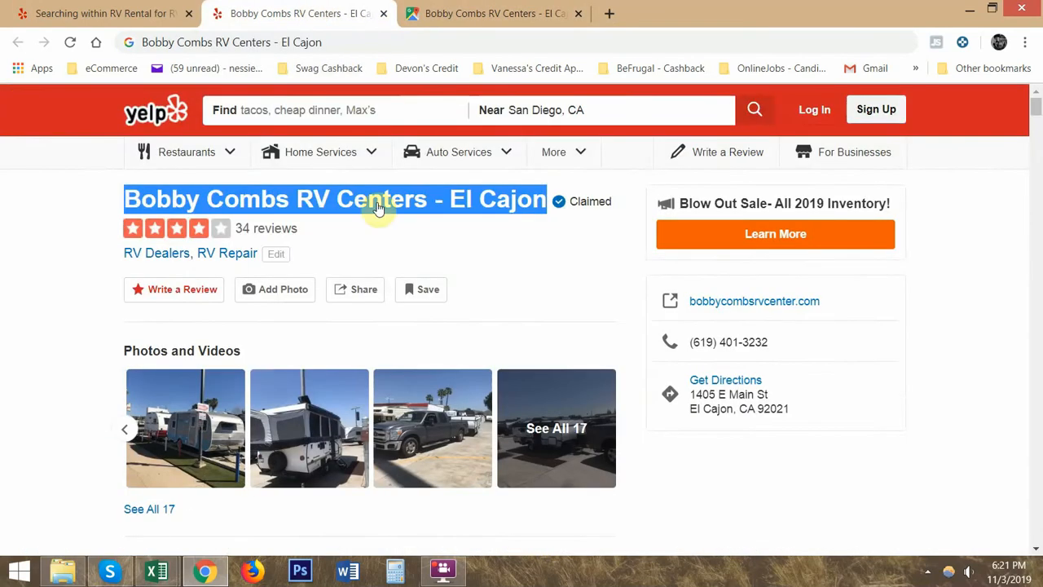
scroll(286, 437, down, 4)
scroll(178, 302, up, 4)
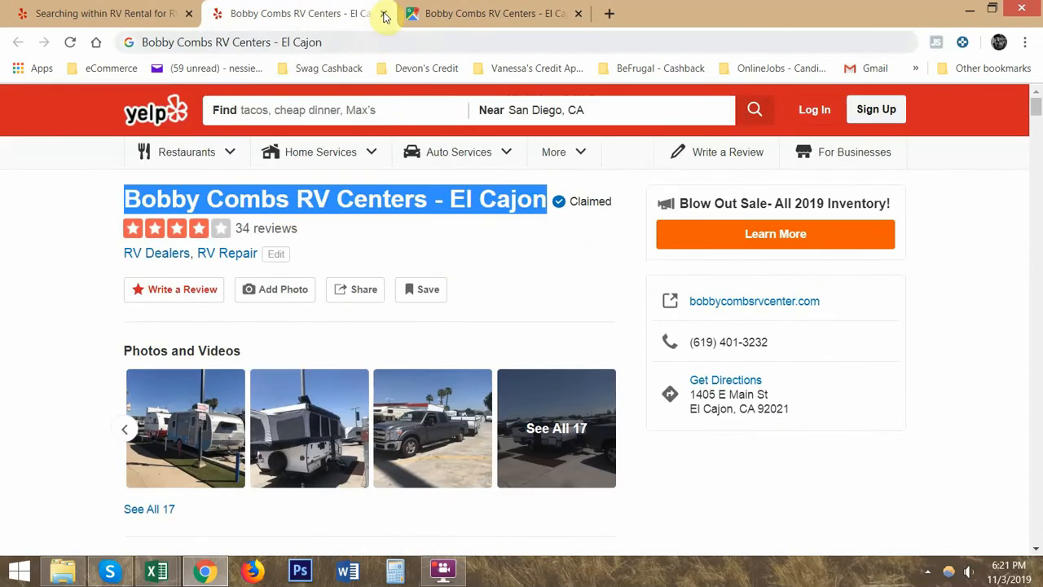
click(384, 13)
click(384, 13)
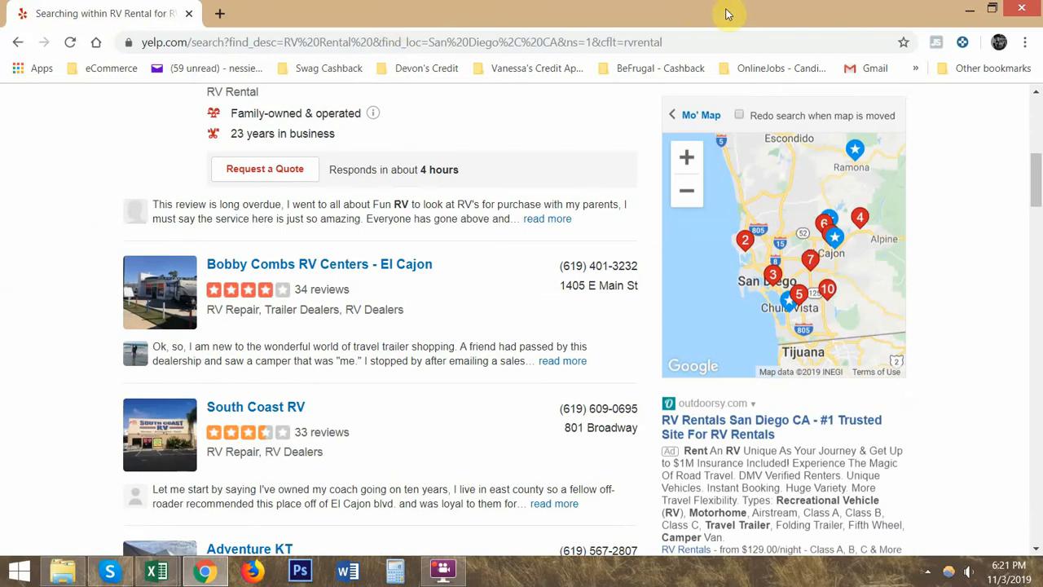
scroll(501, 310, down, 1)
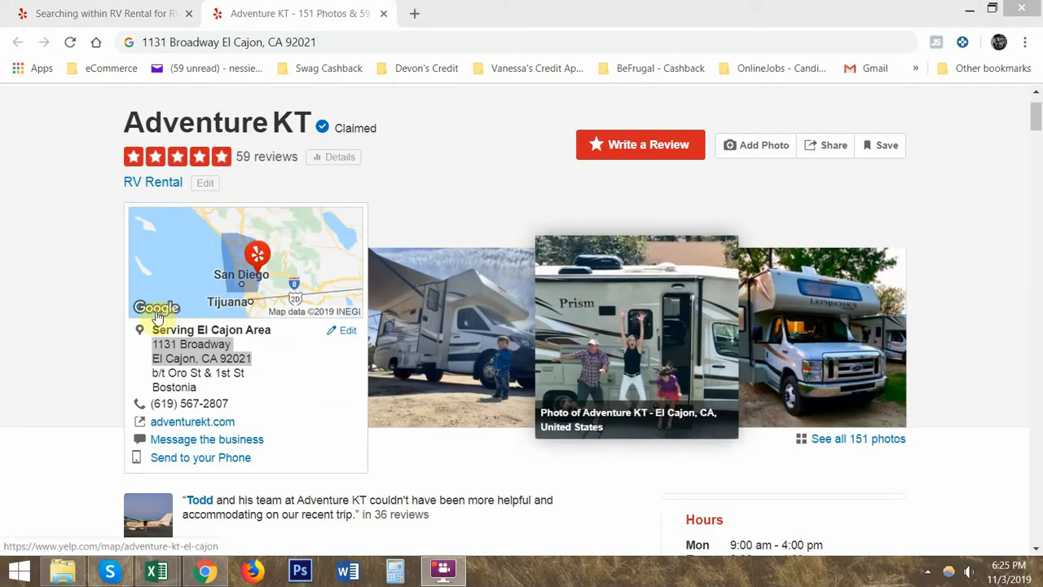
Step: Search the Adventure KT website for "face" and open the business's Facebook page from the website's footer
click(81, 355)
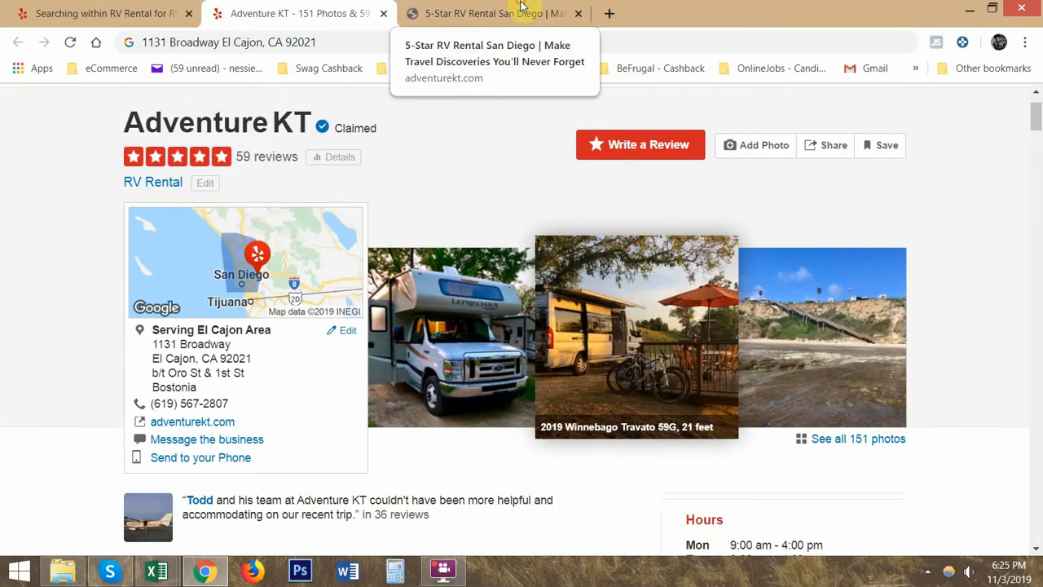
click(453, 9)
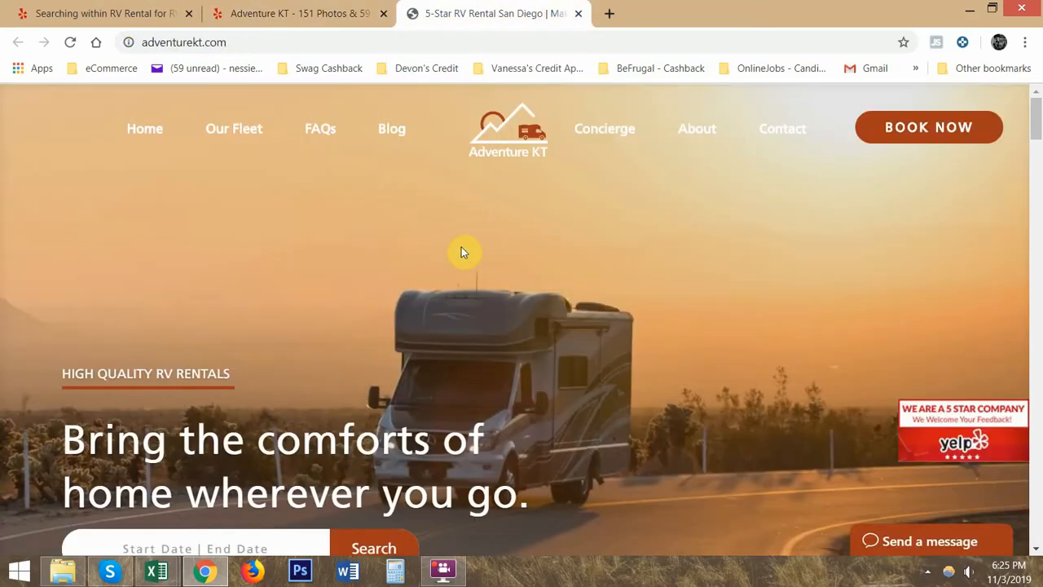
key(ctrl+f)
text(fa)
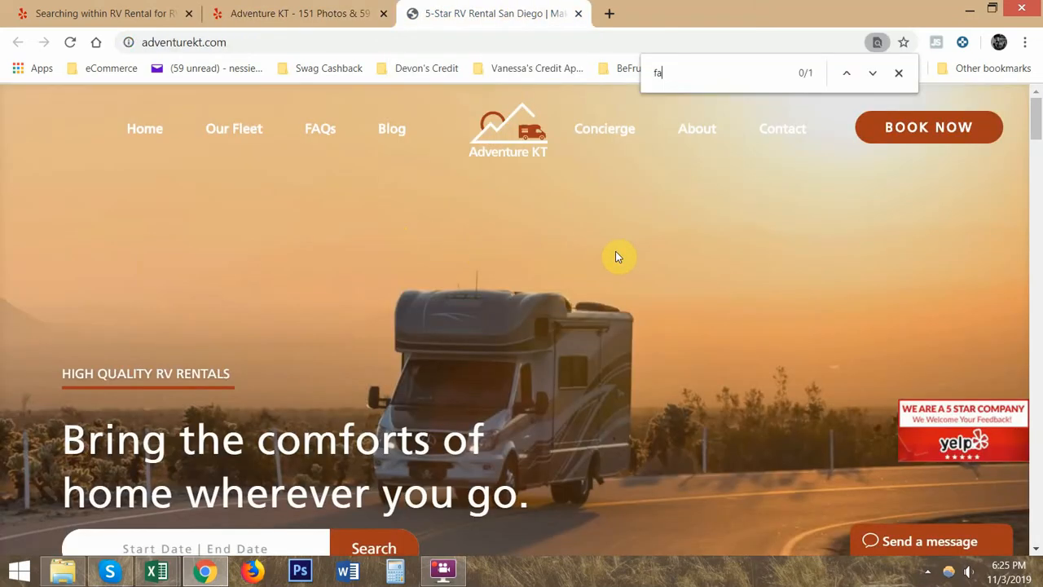
text(ce)
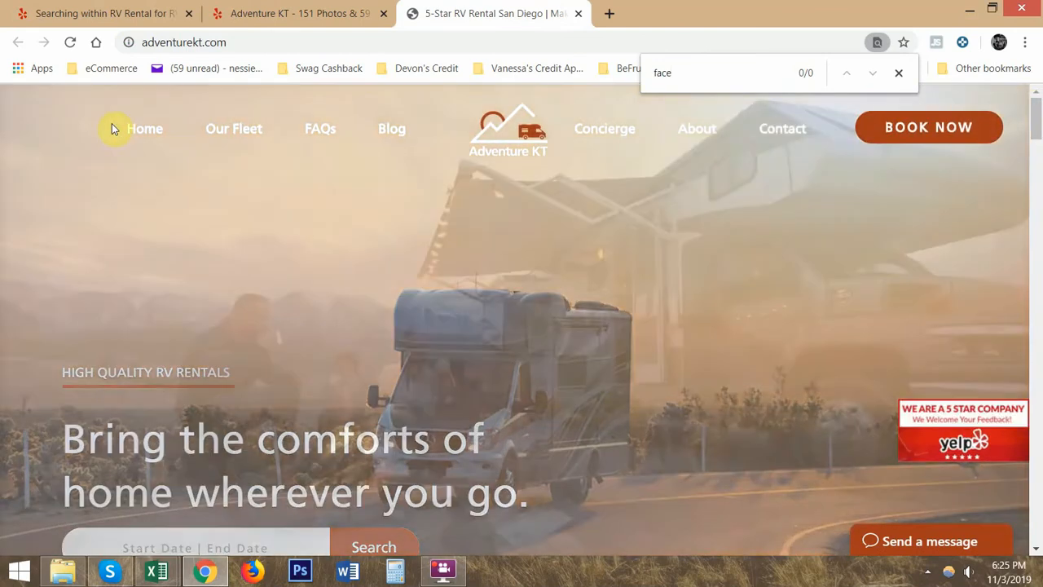
drag(1037, 122, 1036, 522)
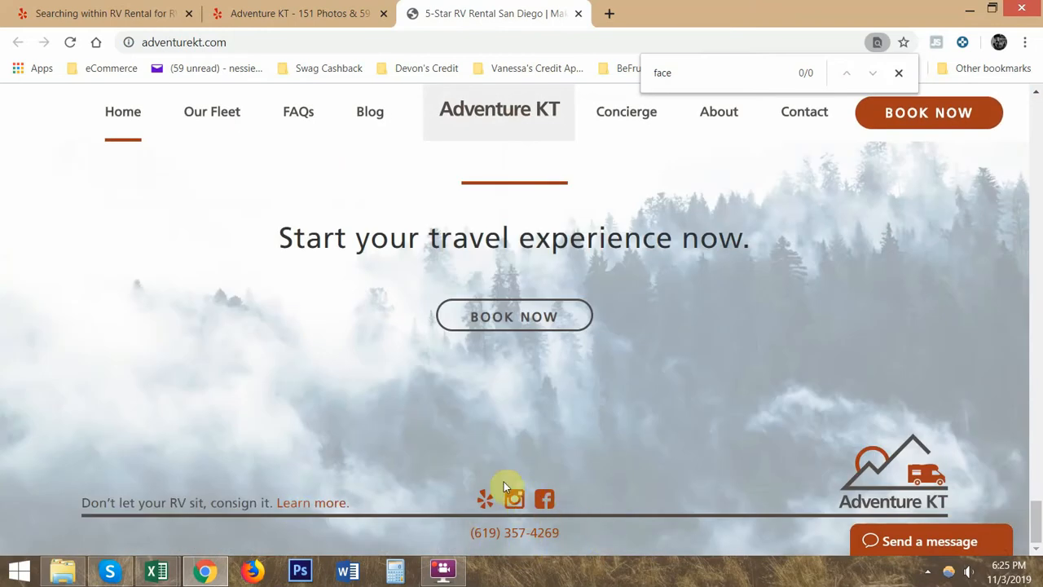
click(543, 500)
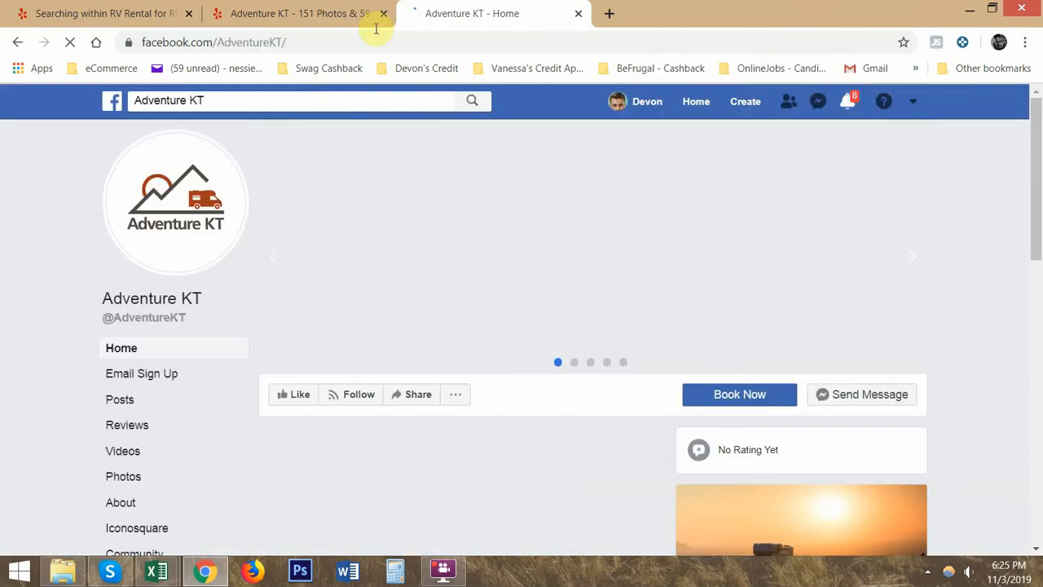
Step: Copy the Facebook page's URL into the Facebook column for Adventure KT in Excel, cell F13
click(467, 42)
key(ctrl+c)
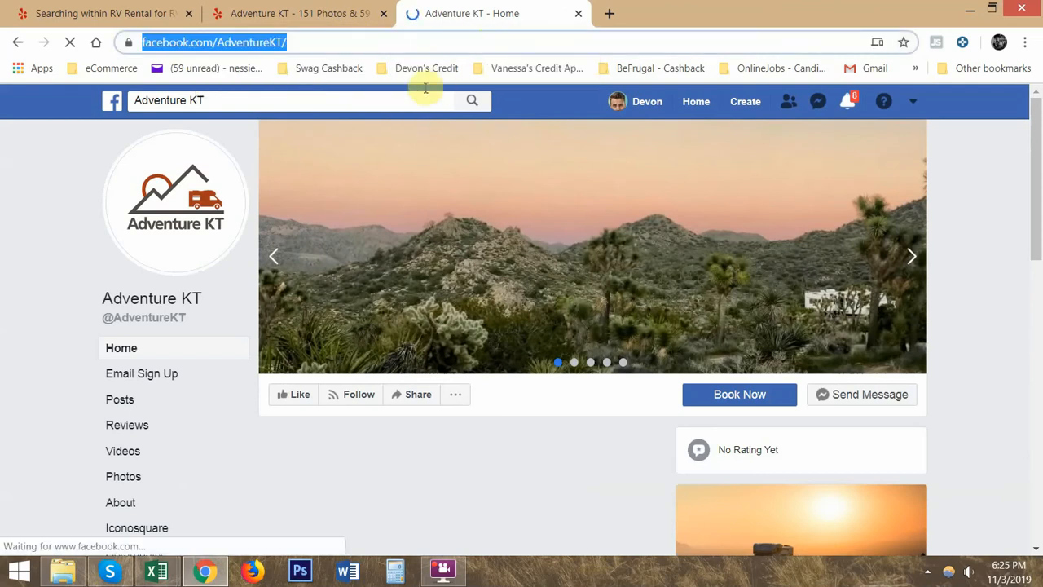
click(8, 318)
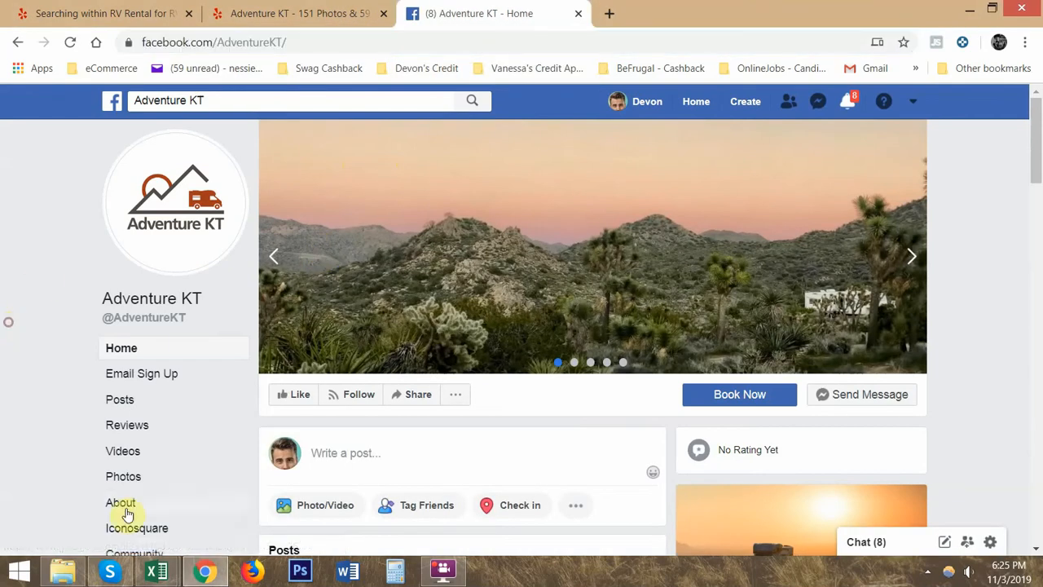
click(155, 570)
click(239, 530)
click(446, 353)
key(ctrl+v)
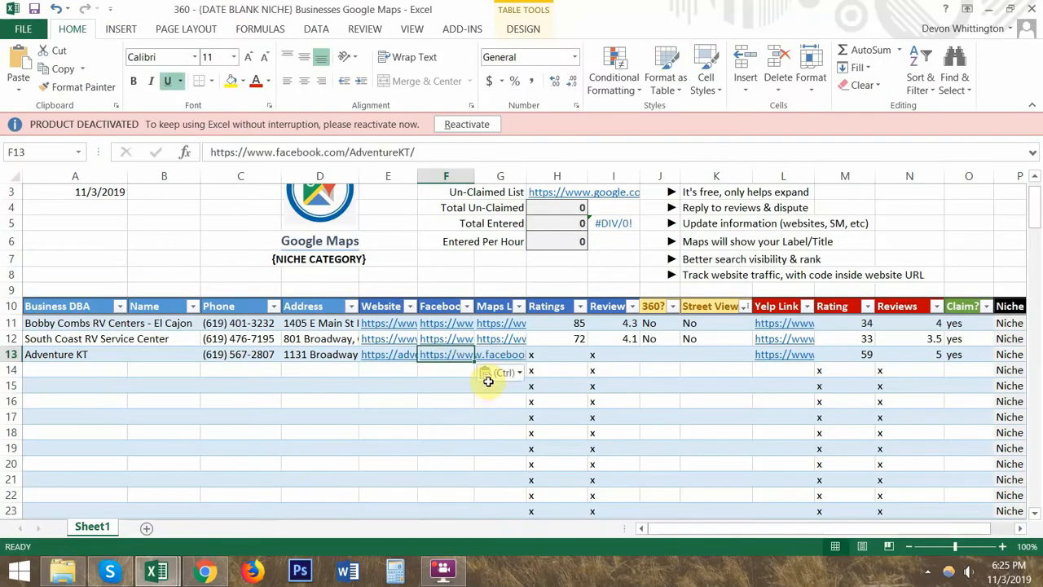
Step: Select Adventure KT's Maps link cell G13 in Excel, and return to the business's Yelp listing in Chrome
click(494, 354)
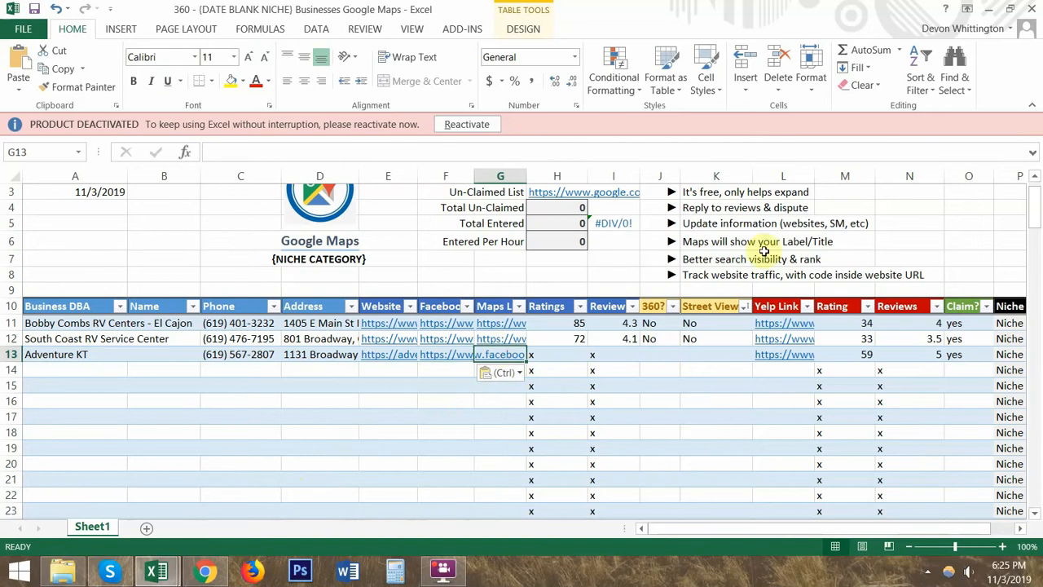
key(alt+Tab)
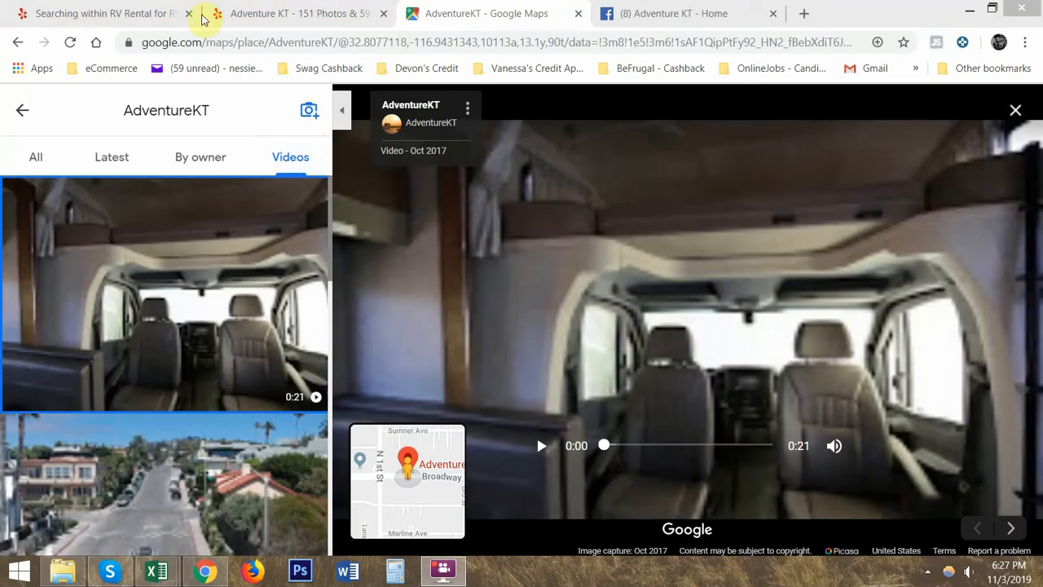
click(310, 10)
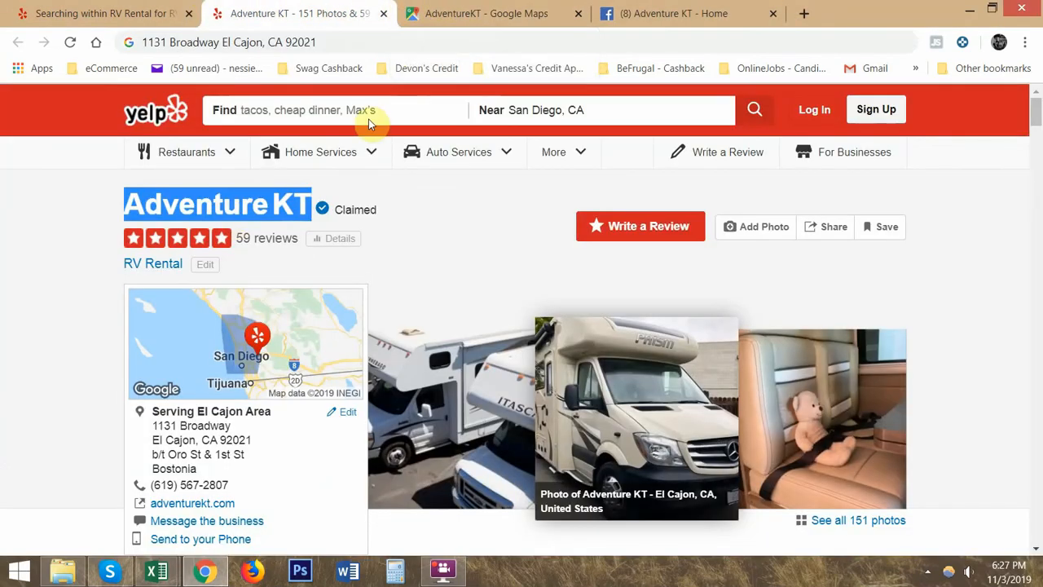
Step: Look through Adventure KT's videos in its Google Maps listing for any 360-degree content
click(459, 11)
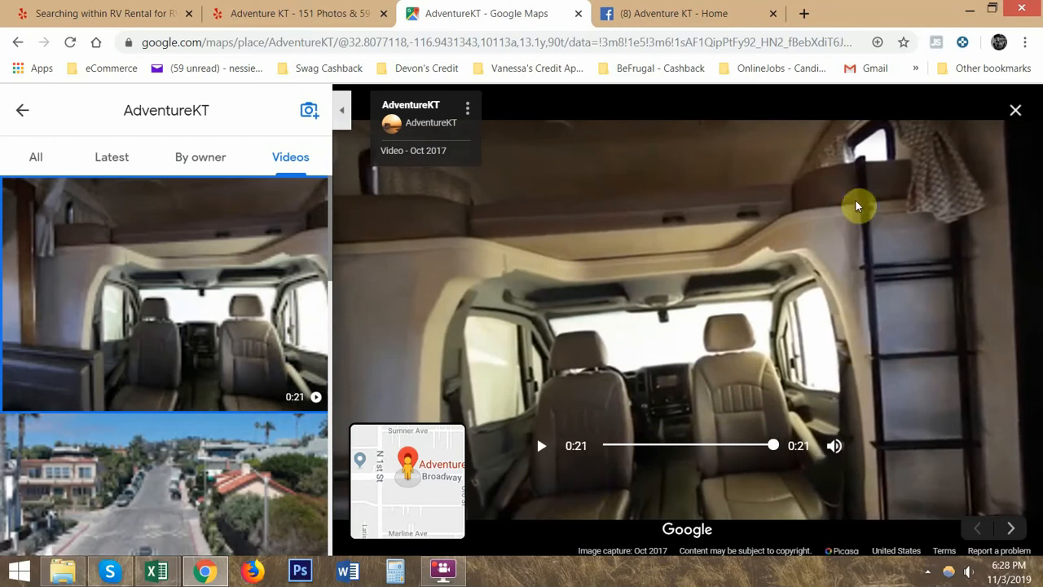
scroll(255, 345, down, 4)
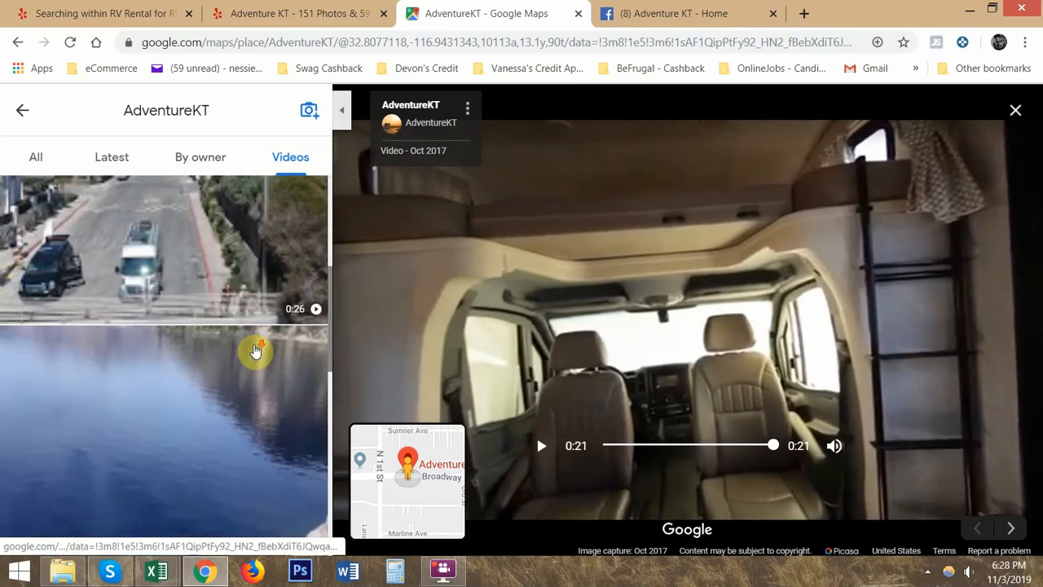
scroll(256, 351, down, 3)
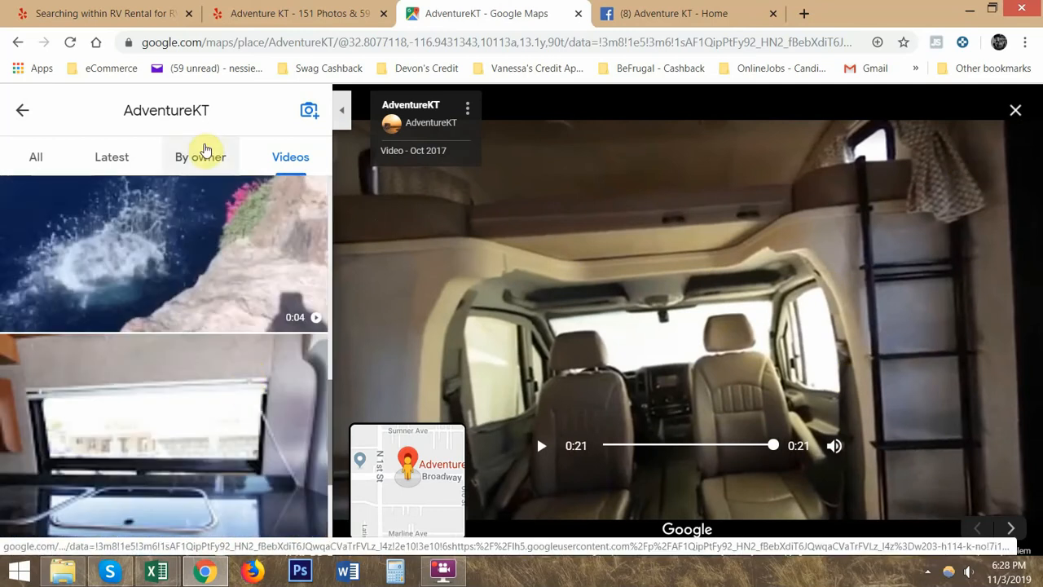
Step: Examine the photos uploaded by the owner in Adventure KT's Google Maps gallery for 360-degree or Street View imagery
click(204, 157)
scroll(230, 339, down, 12)
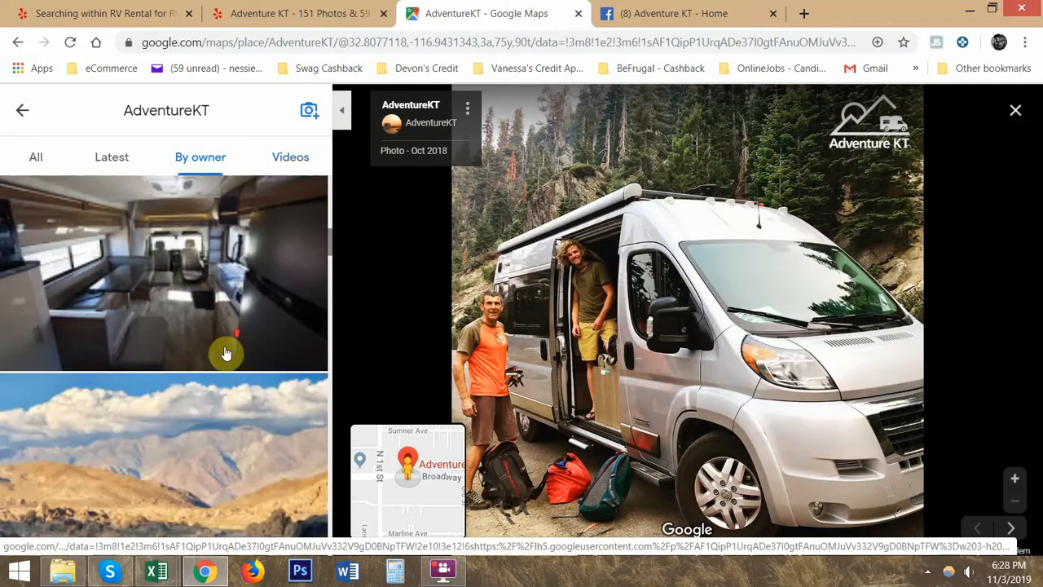
scroll(235, 389, down, 10)
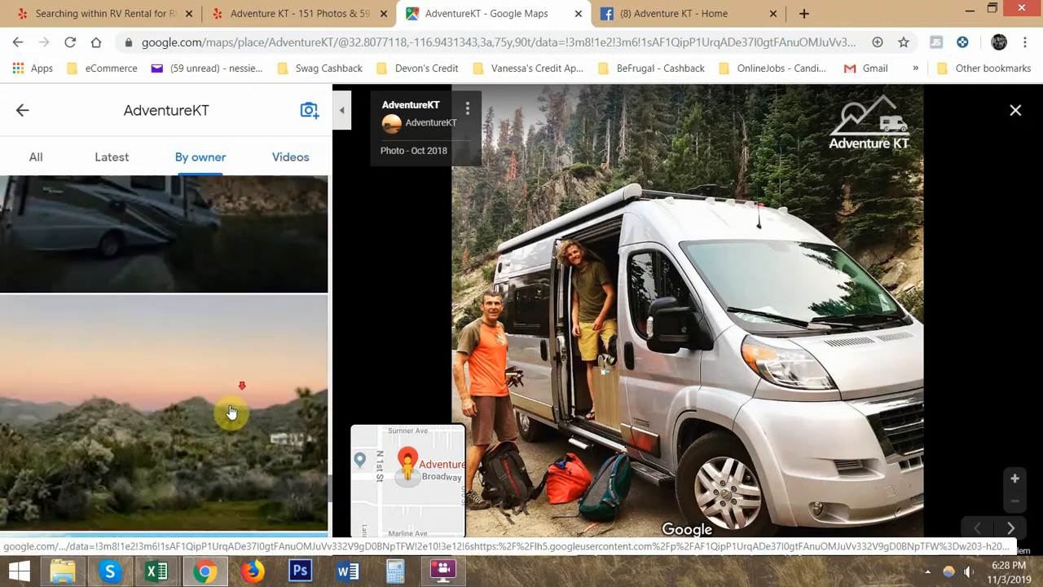
scroll(230, 415, down, 10)
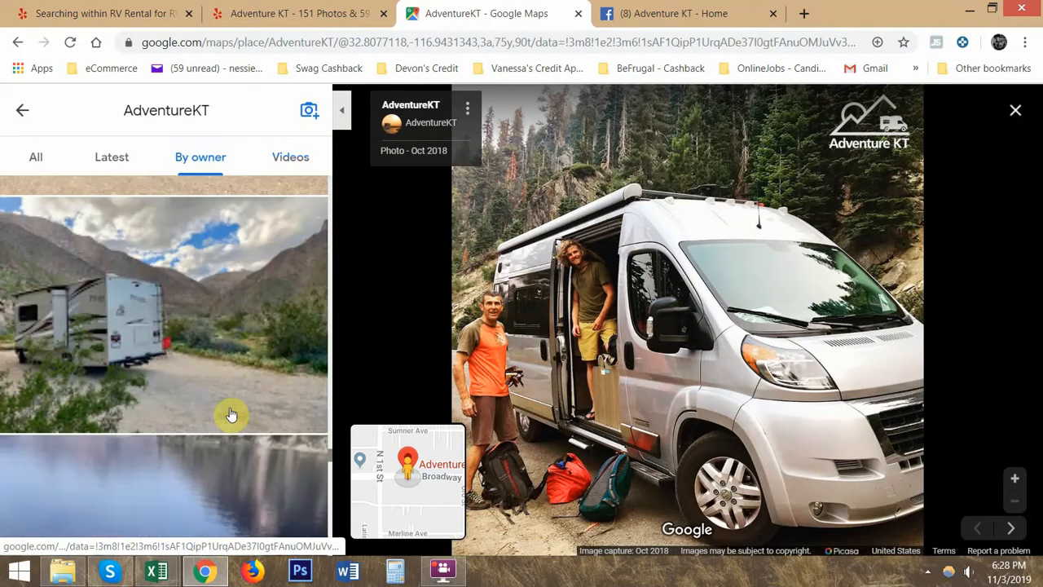
scroll(231, 415, down, 10)
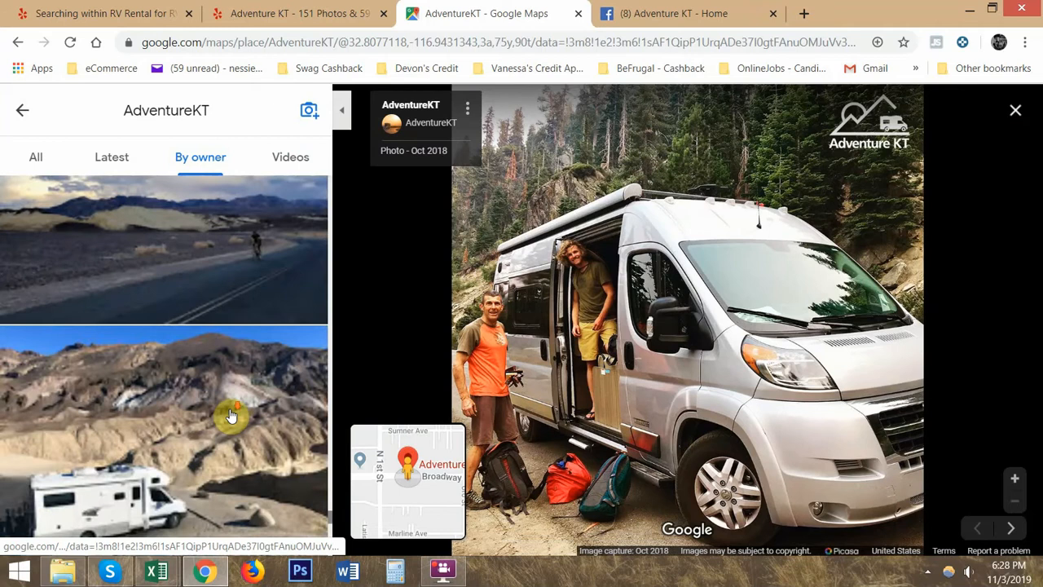
scroll(231, 415, down, 10)
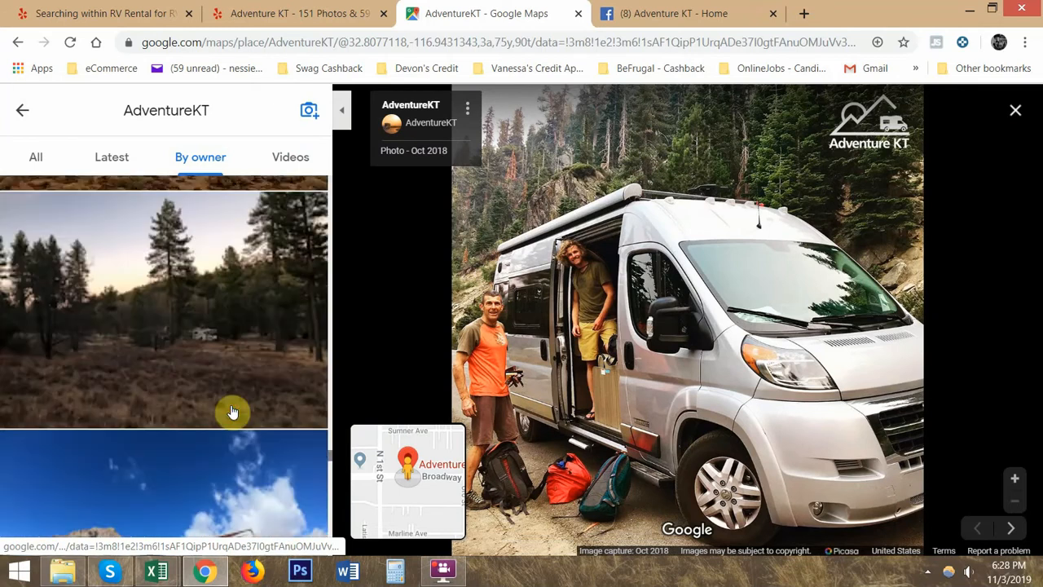
scroll(232, 412, down, 10)
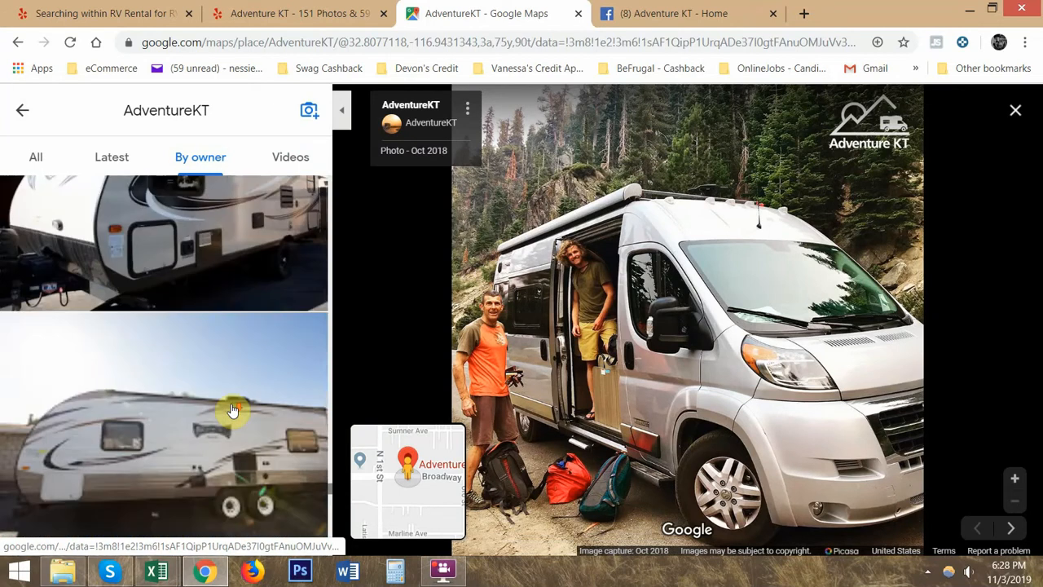
scroll(232, 408, down, 10)
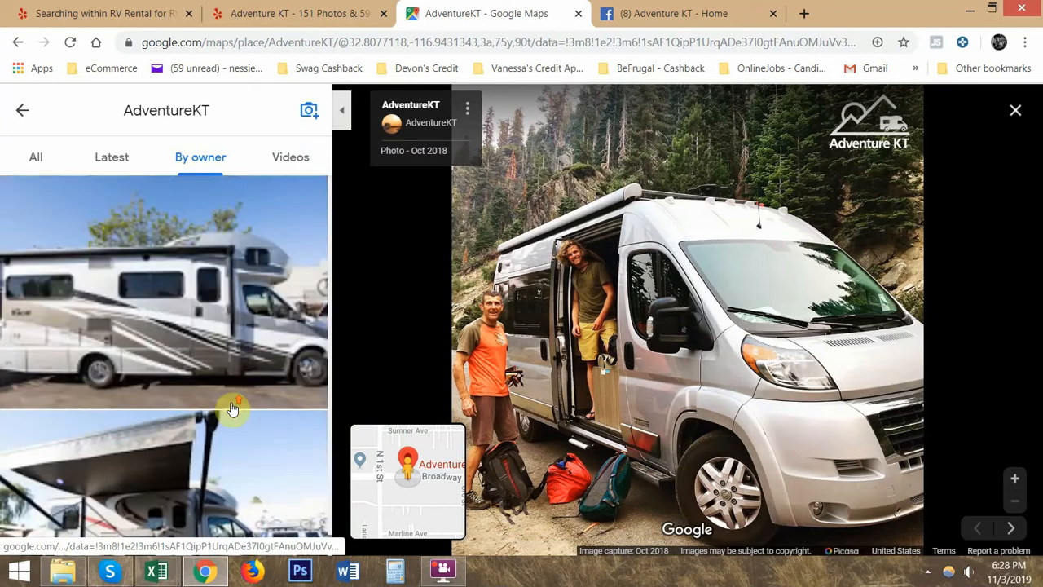
scroll(232, 408, down, 10)
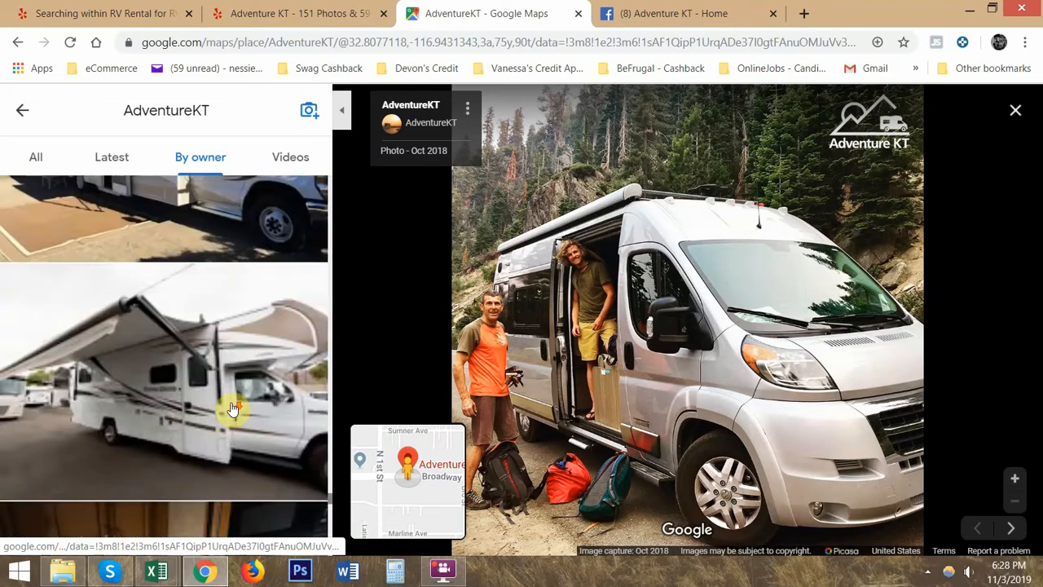
scroll(232, 408, down, 10)
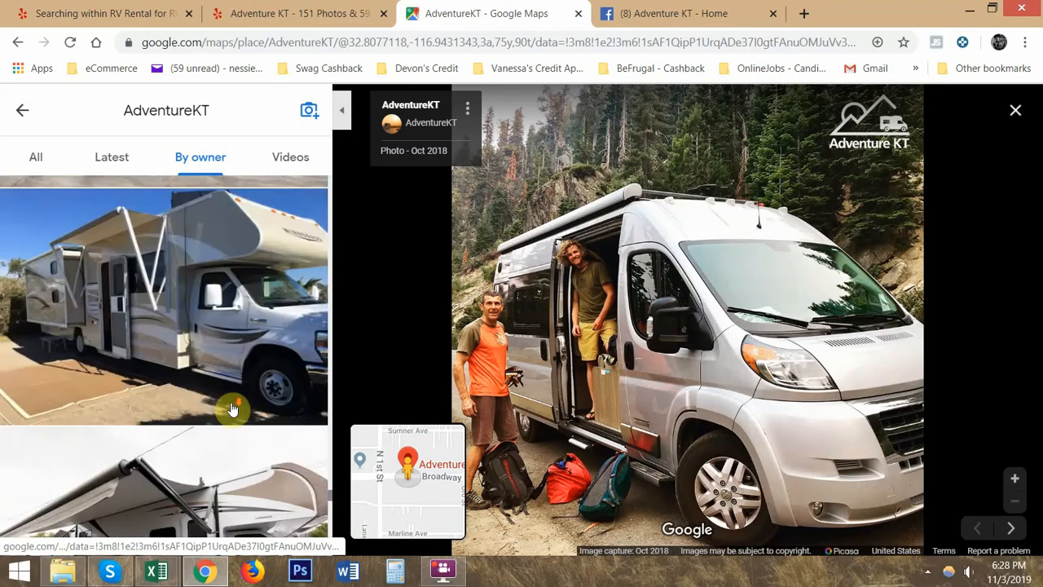
scroll(232, 408, down, 3)
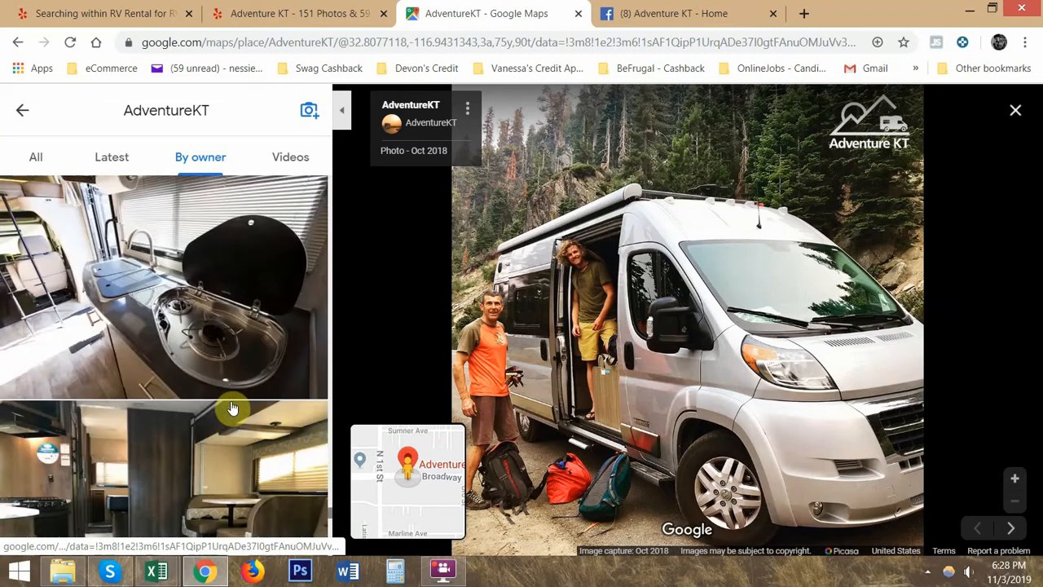
scroll(232, 408, down, 10)
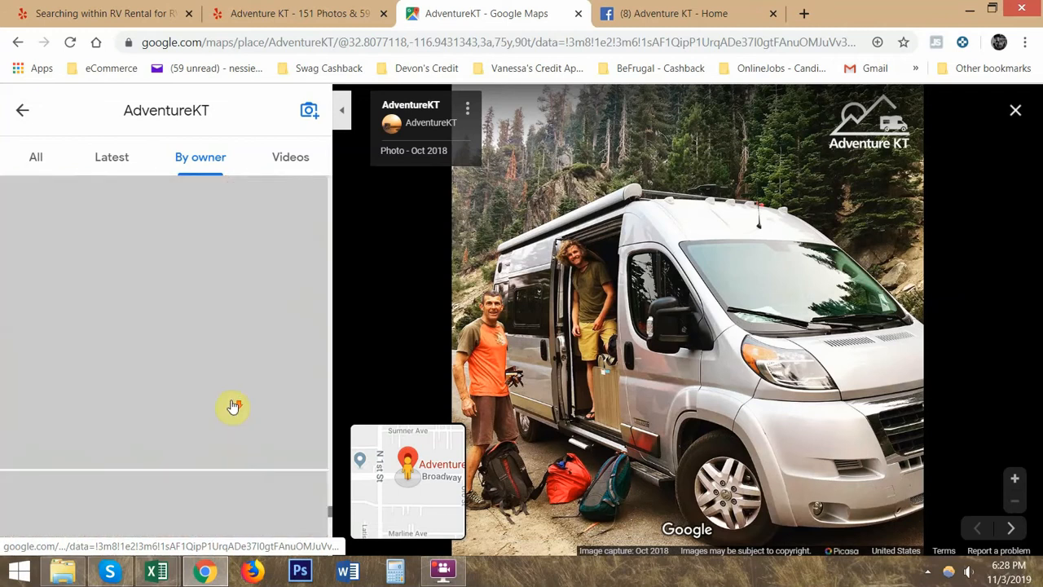
scroll(232, 409, down, 8)
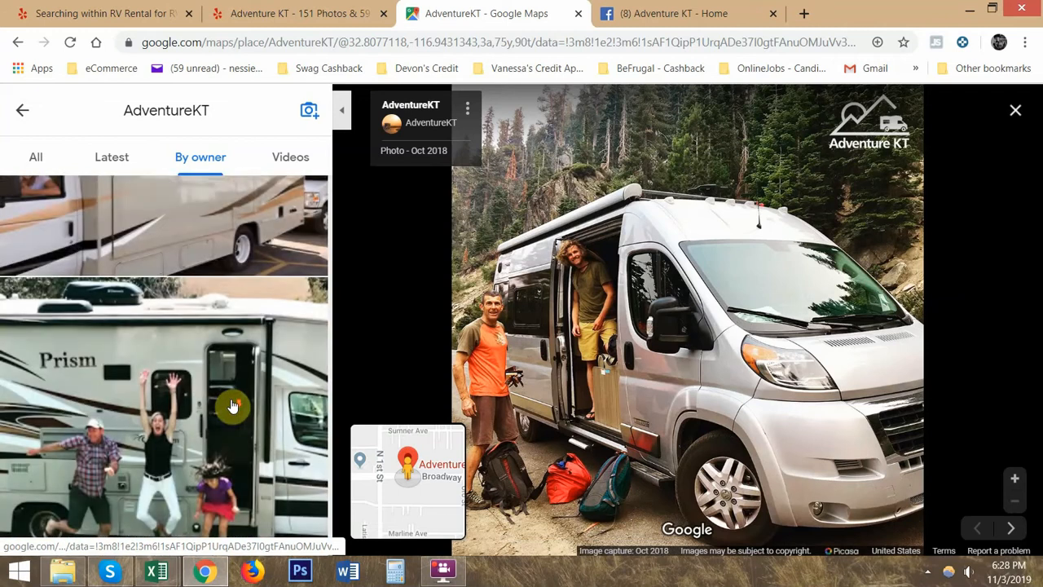
Step: Check Adventure KT's latest photos and full photo collection on Google Maps, and return to the listing's overview
click(131, 160)
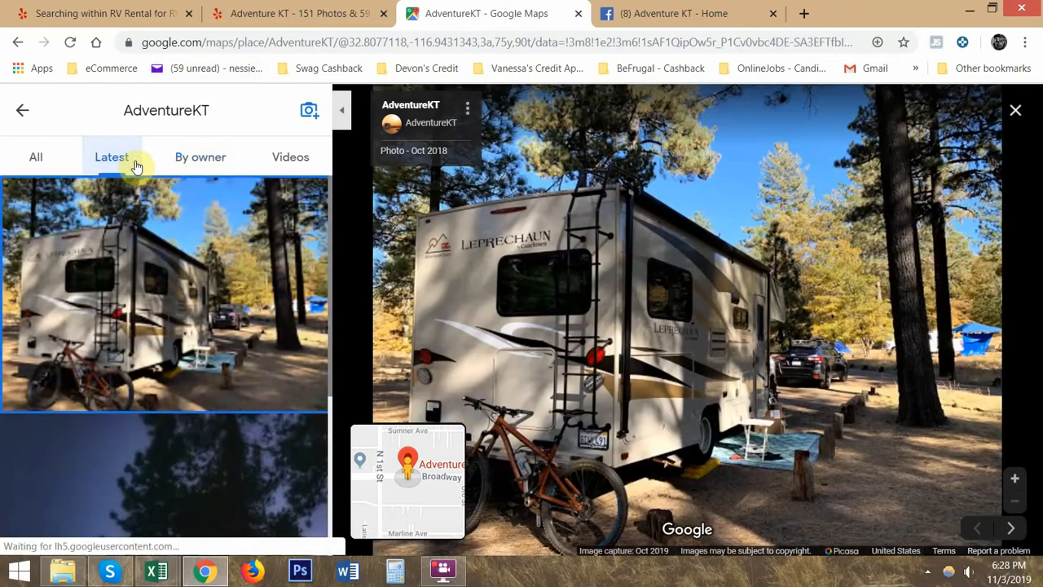
scroll(163, 400, down, 3)
scroll(196, 375, up, 3)
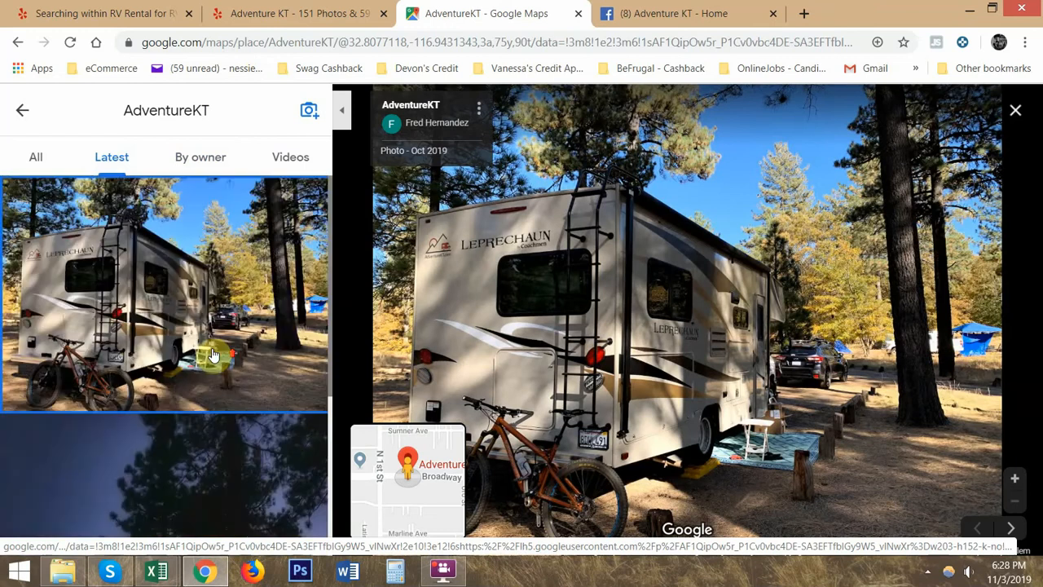
click(45, 156)
scroll(196, 315, down, 5)
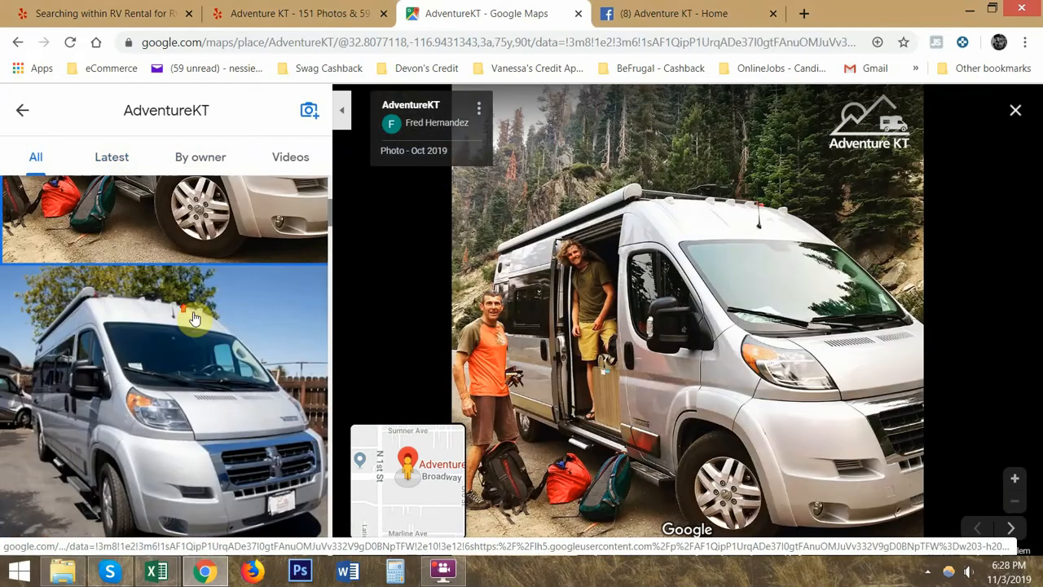
scroll(194, 352, down, 10)
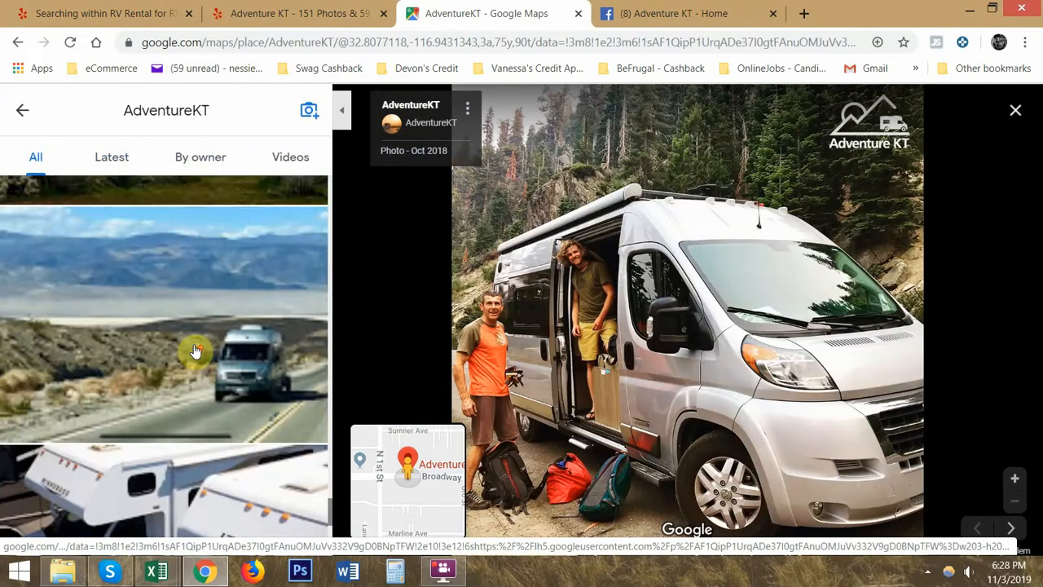
scroll(236, 179, down, 3)
click(293, 159)
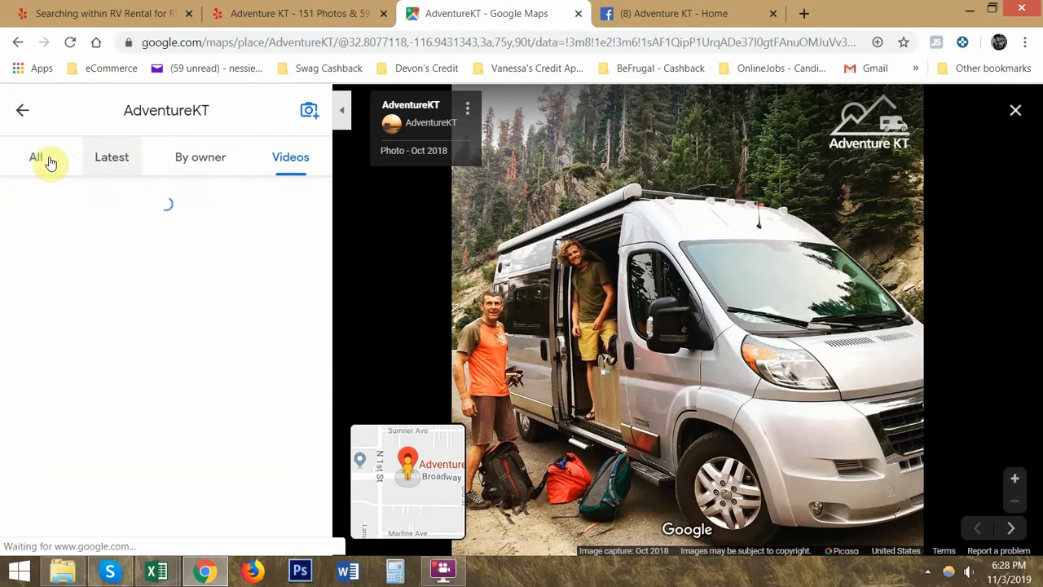
click(36, 156)
click(22, 110)
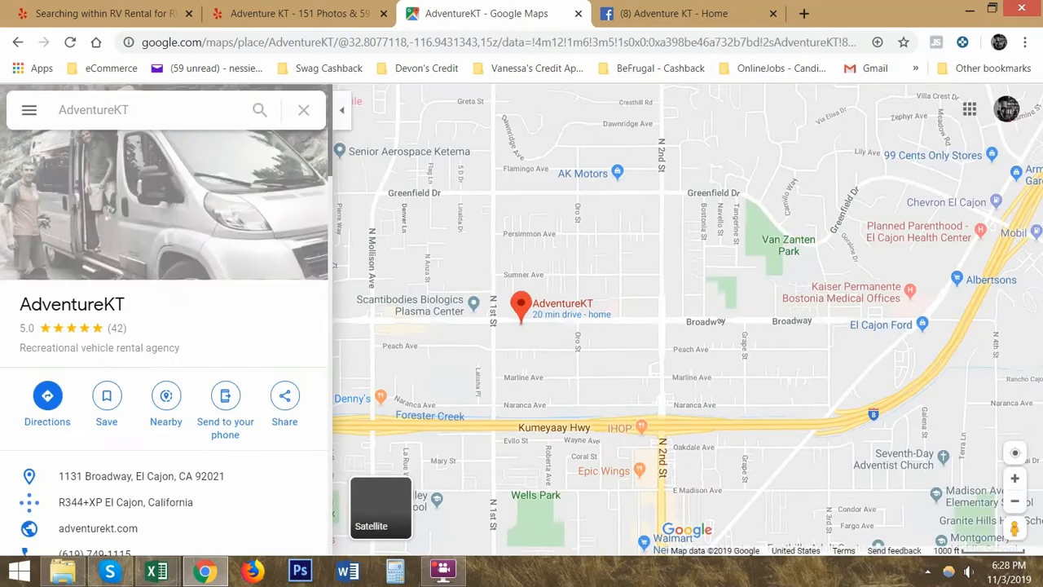
Step: Enter No in Adventure KT's 360? and Street View cells J13 and K13 in Excel, and select the next empty business cell A14
key(alt+Tab)
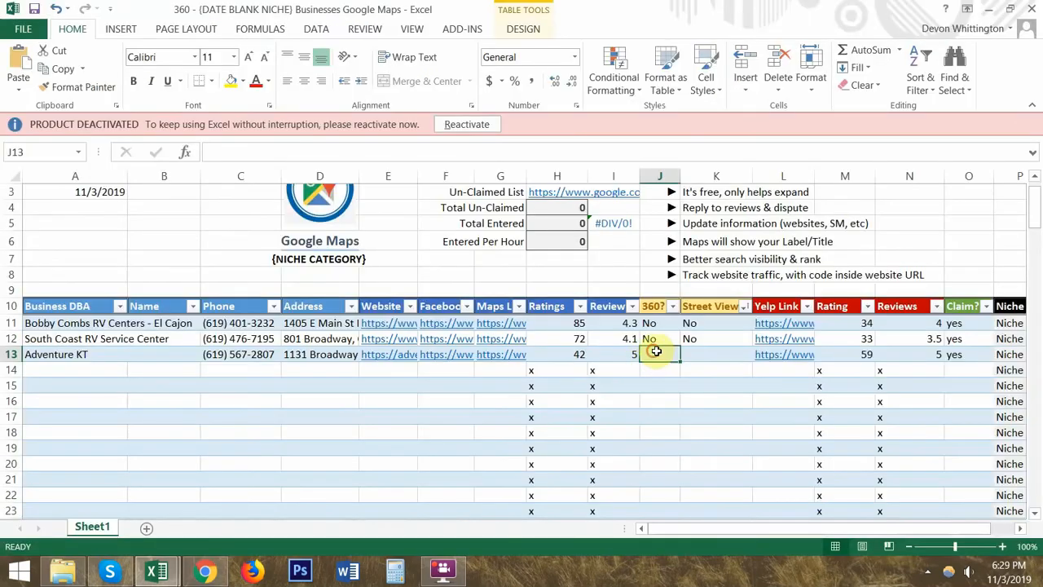
text(No)
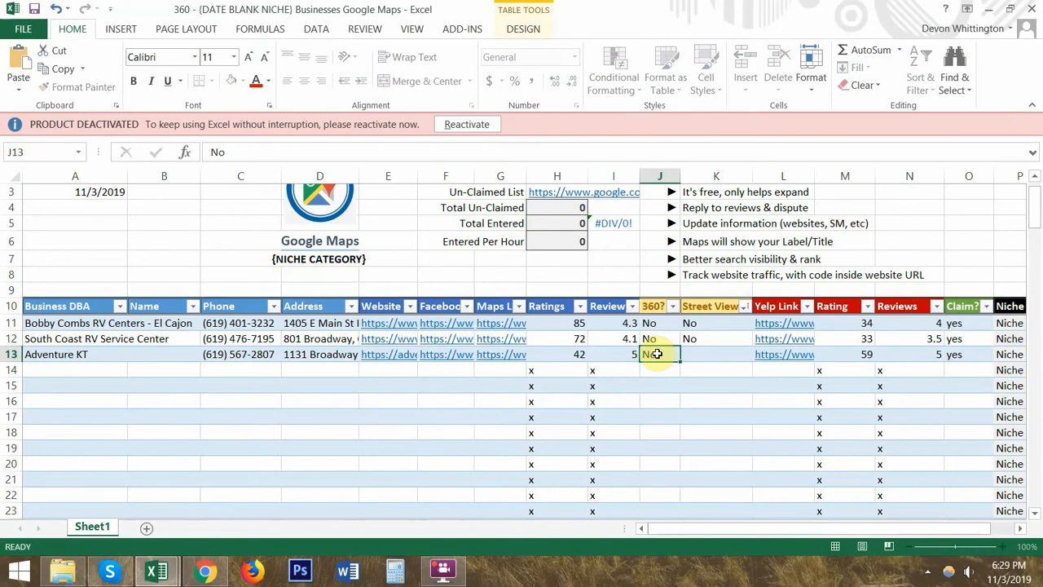
key(Right)
text(No)
key(Return)
key(Left)
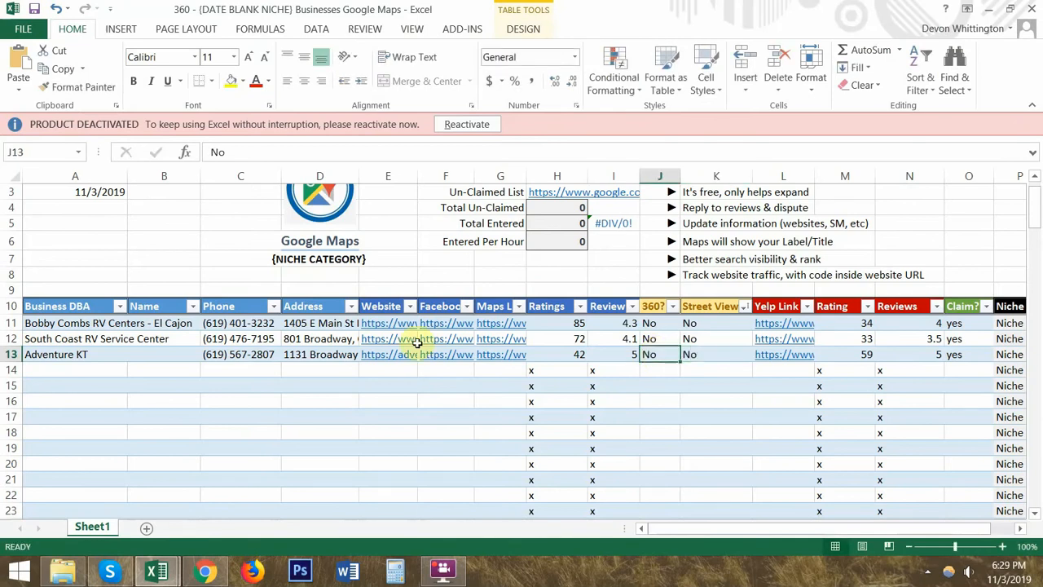
drag(668, 323, 701, 354)
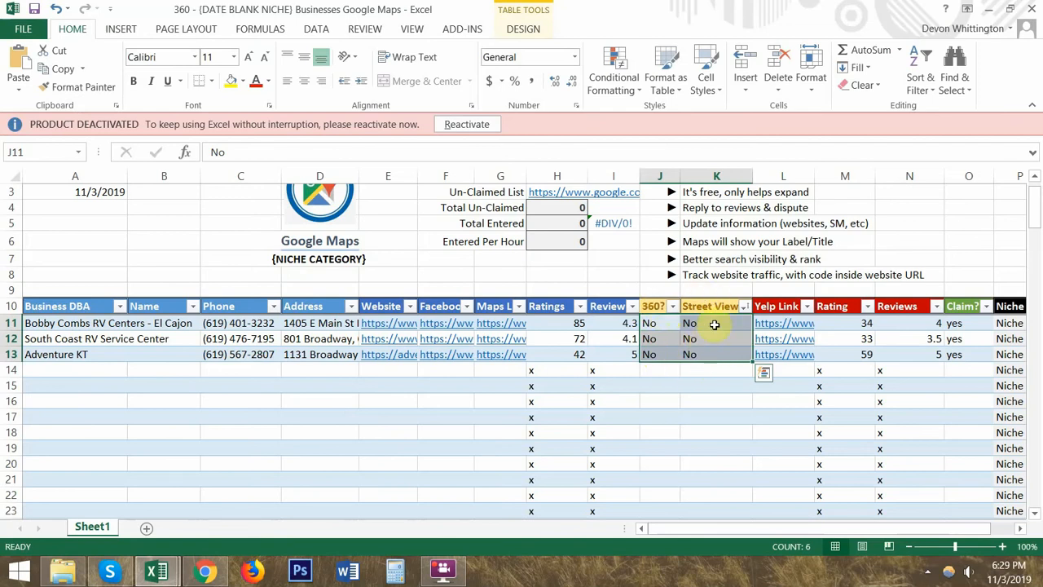
click(79, 372)
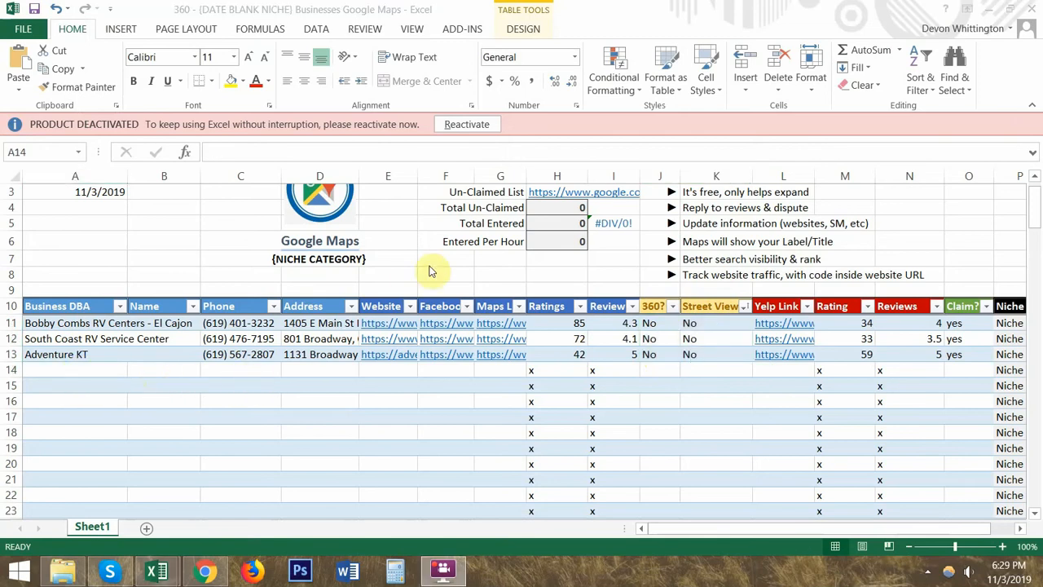
Step: View the NINE-TEN Restaurant & Bar location closer on Google Maps in Chrome, and return to the niche businesses workbook in Excel
click(385, 3)
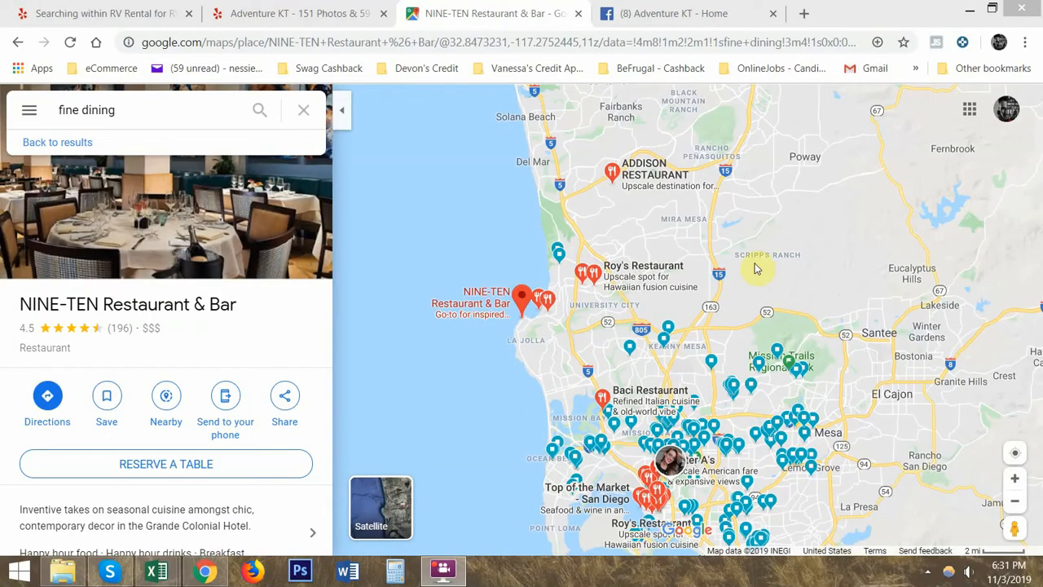
click(351, 10)
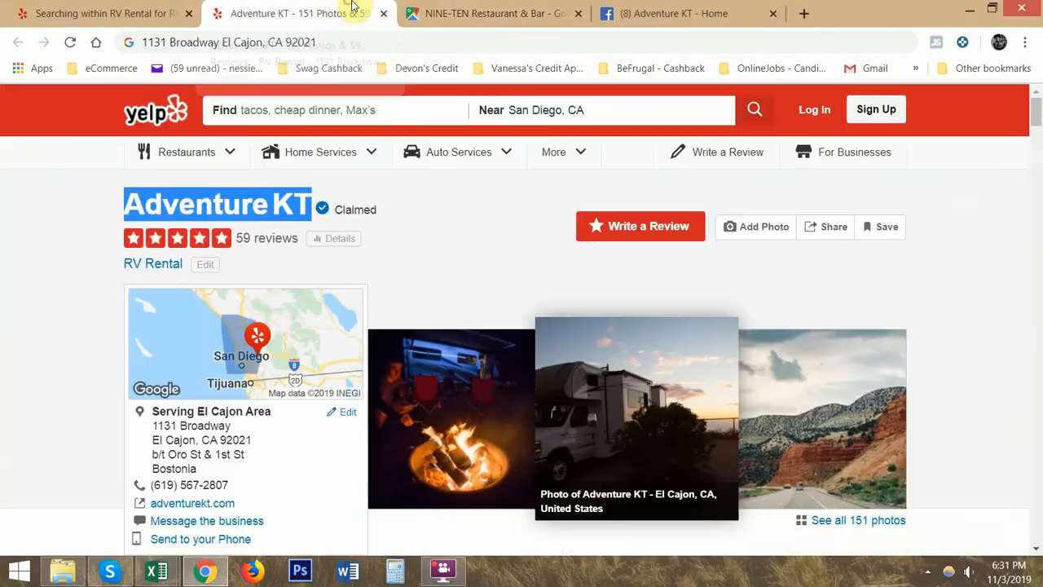
click(461, 8)
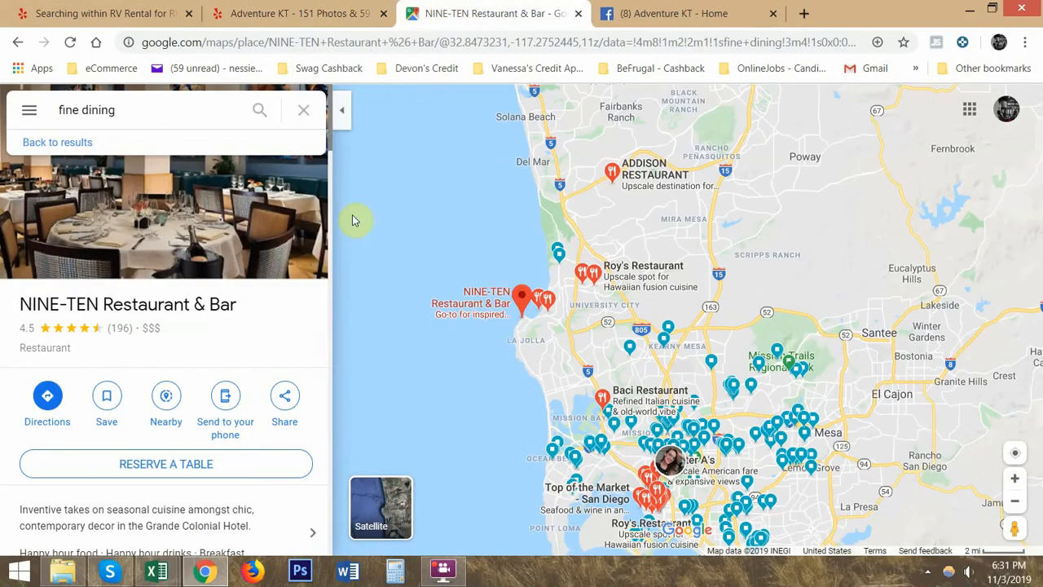
scroll(503, 330, up, 4)
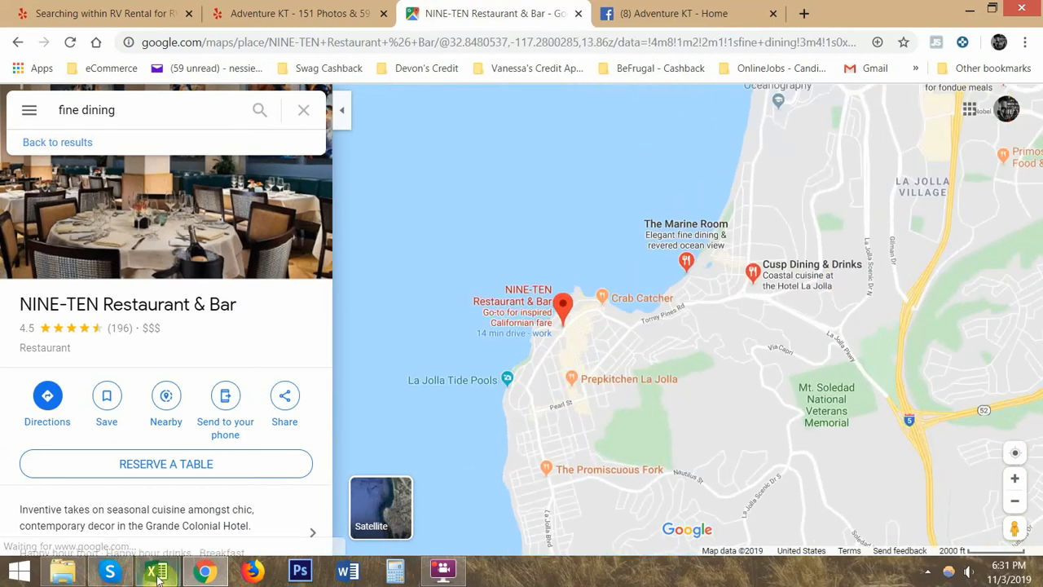
mouse_move(156, 570)
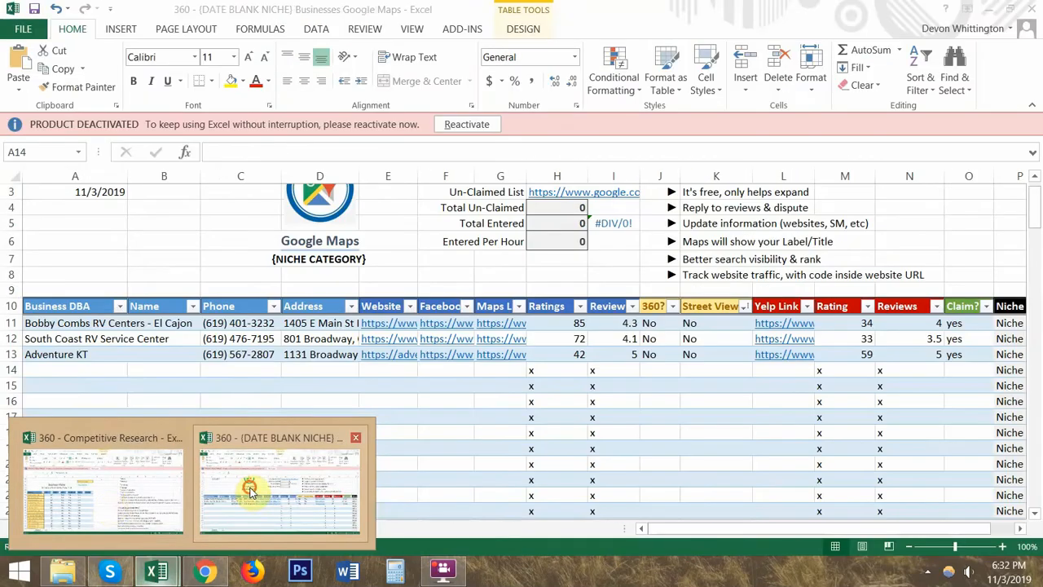
click(251, 487)
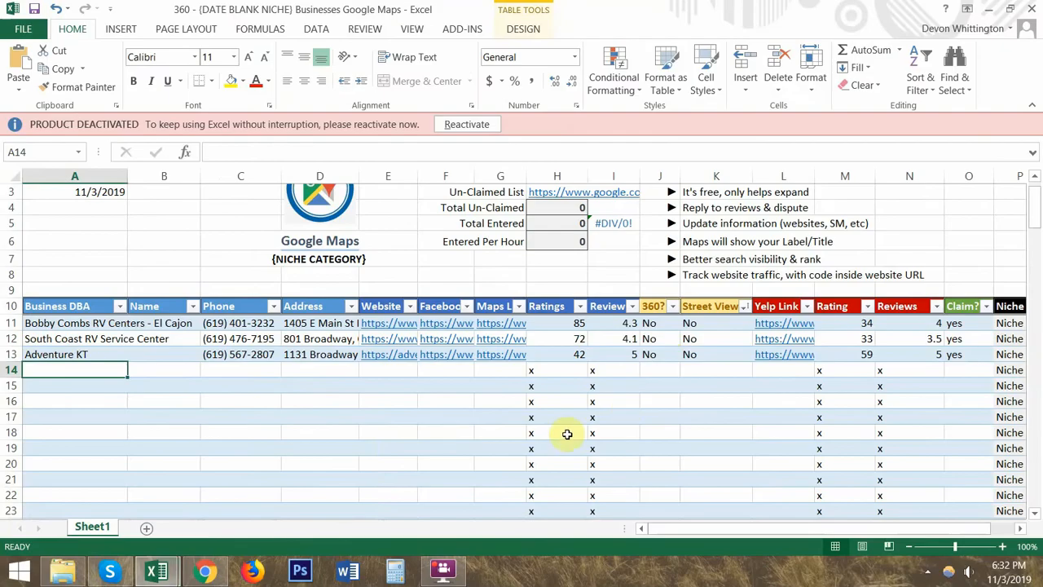
Step: Switch to Google Maps in Chrome and examine the name and map location of NINE-TEN Restaurant & Bar
key(alt+Tab)
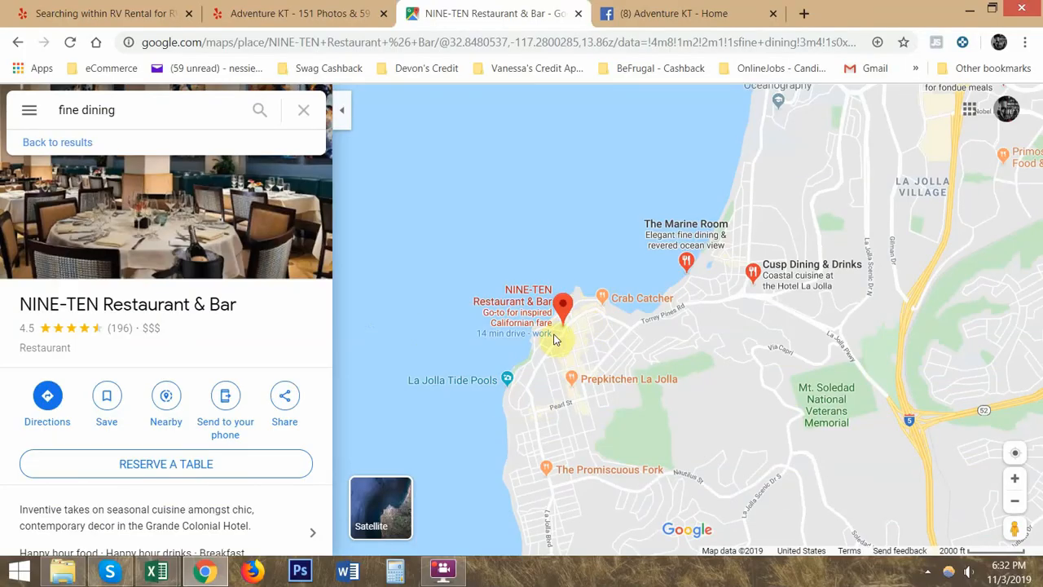
scroll(555, 334, up, 1)
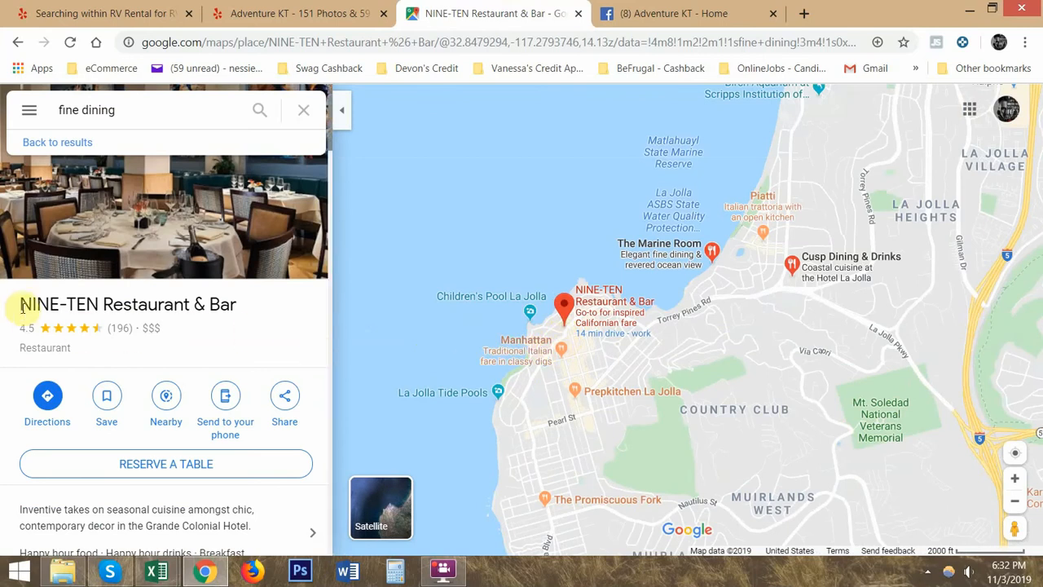
drag(25, 304, 234, 302)
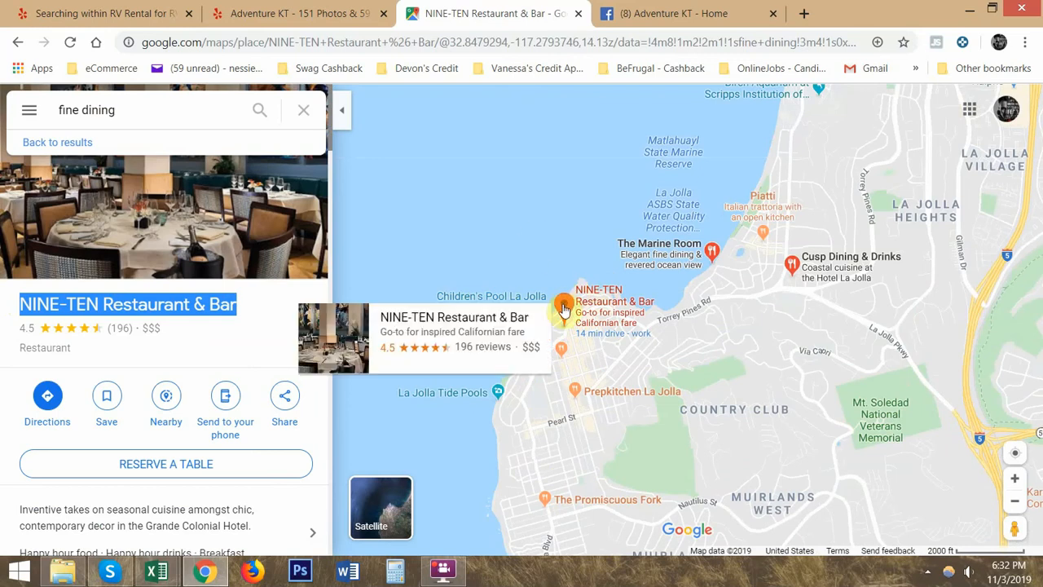
scroll(582, 335, up, 4)
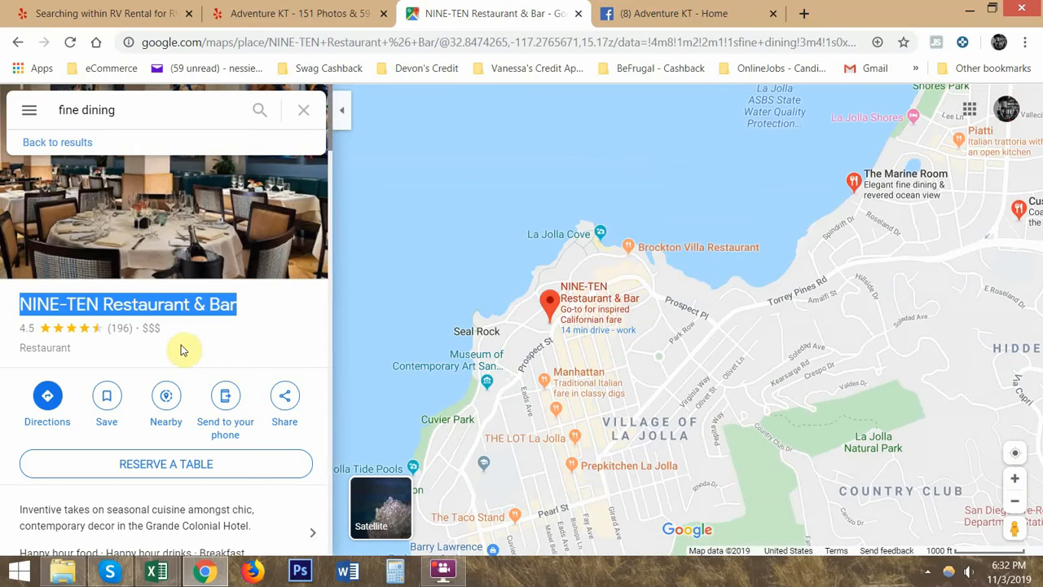
Step: Look through the NINE-TEN Restaurant & Bar listing, from its contact details down to the Photos section
click(208, 349)
scroll(209, 346, down, 3)
scroll(176, 189, up, 3)
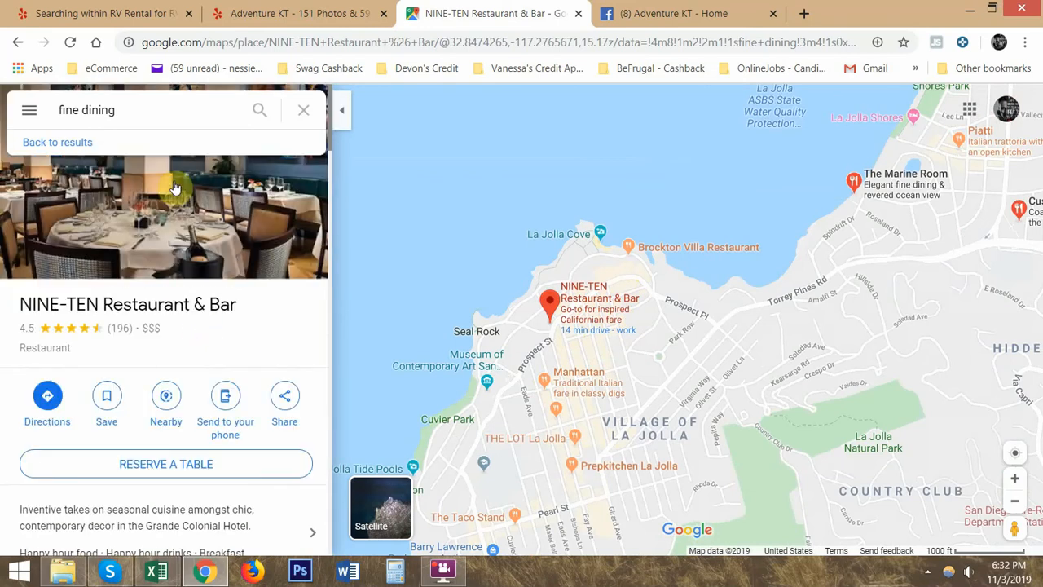
scroll(161, 259, down, 2)
scroll(155, 334, up, 2)
drag(101, 300, 187, 308)
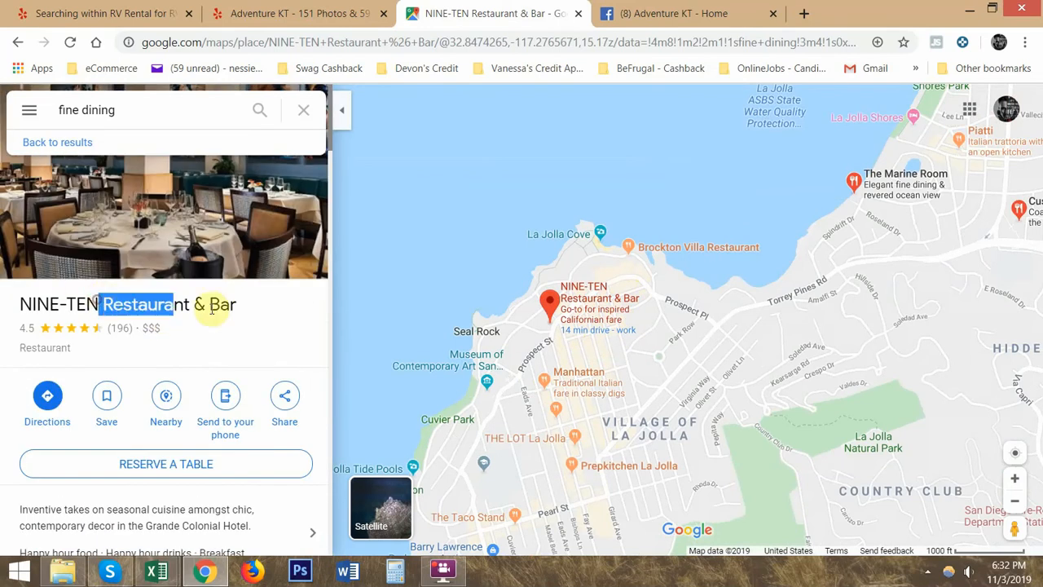
scroll(159, 365, down, 2)
scroll(152, 366, down, 2)
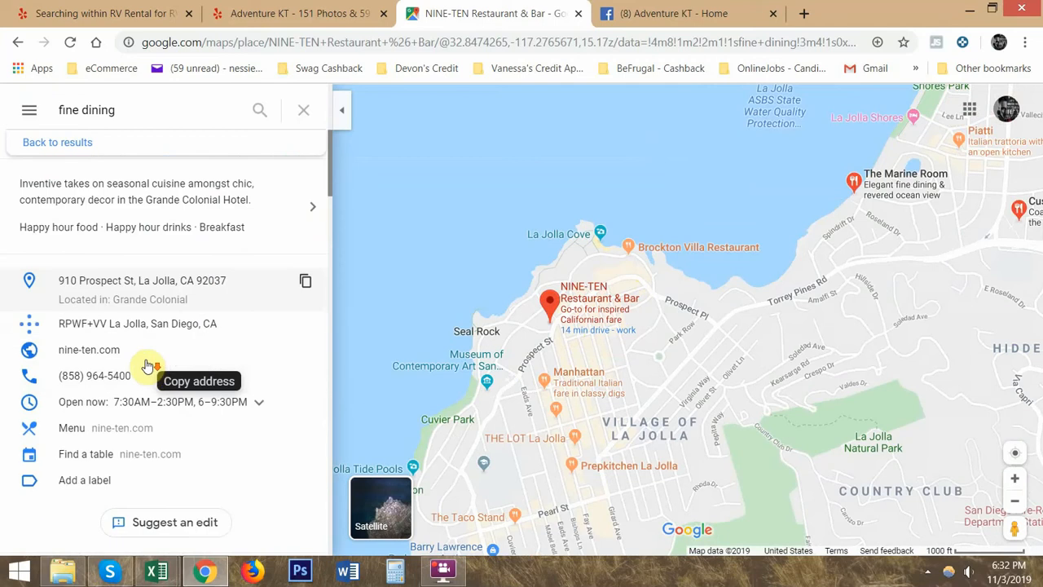
scroll(101, 447, down, 1)
scroll(102, 457, down, 3)
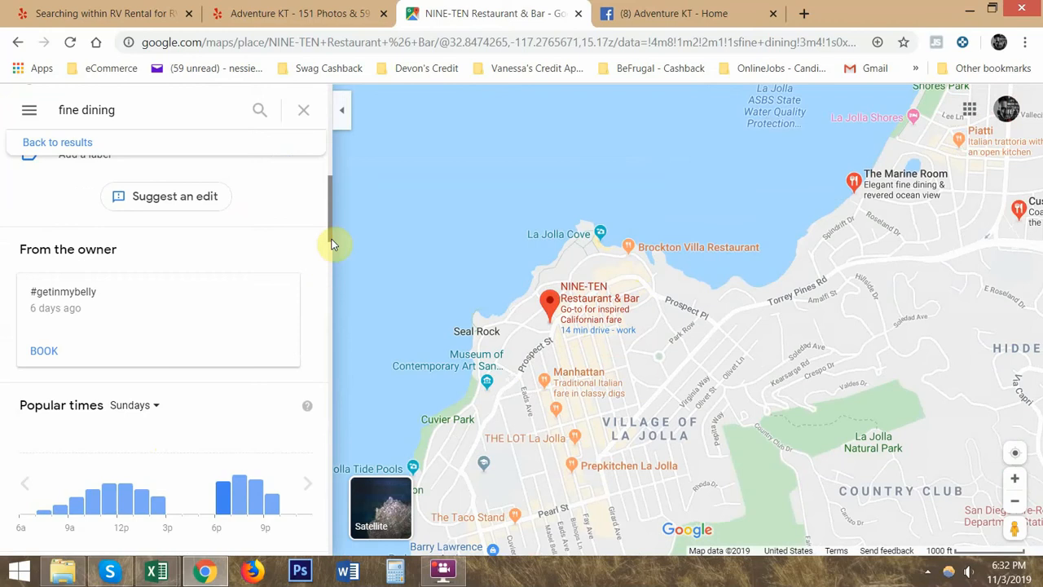
drag(331, 237, 330, 285)
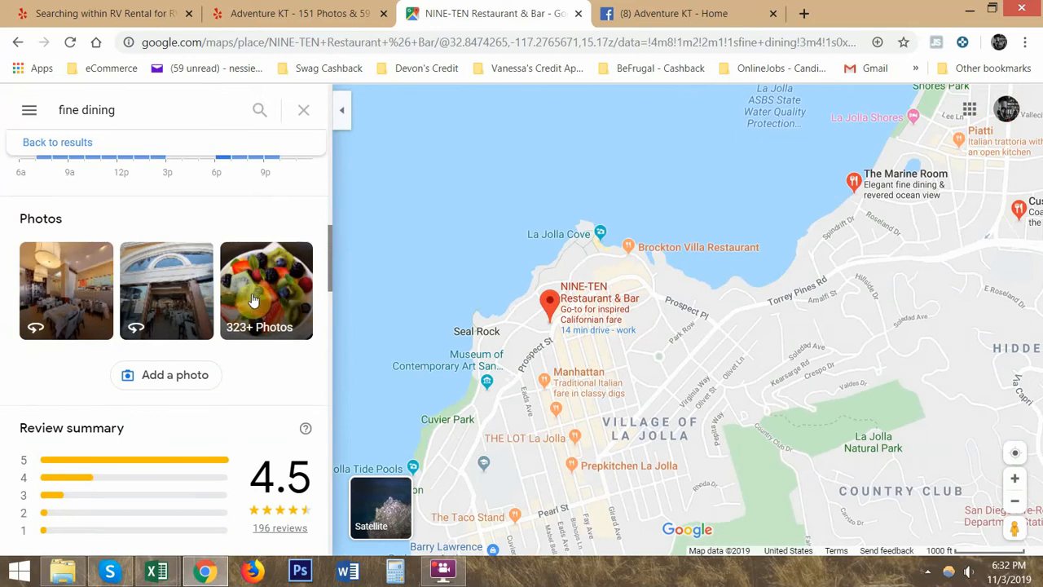
Step: Open the 360° photo of the restaurant entrance and look around toward the sidewalk, street and patio tables
click(178, 294)
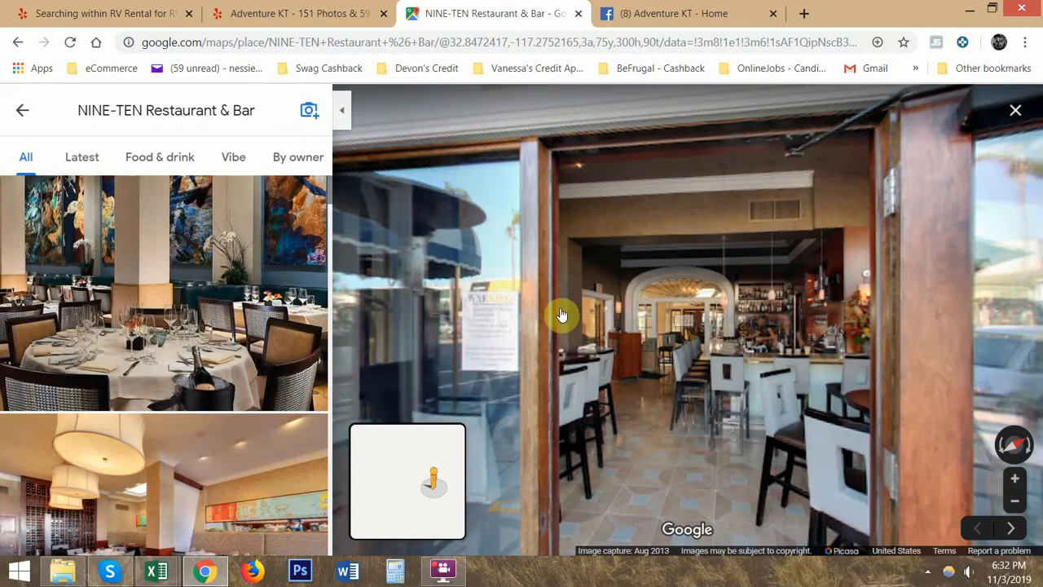
click(562, 316)
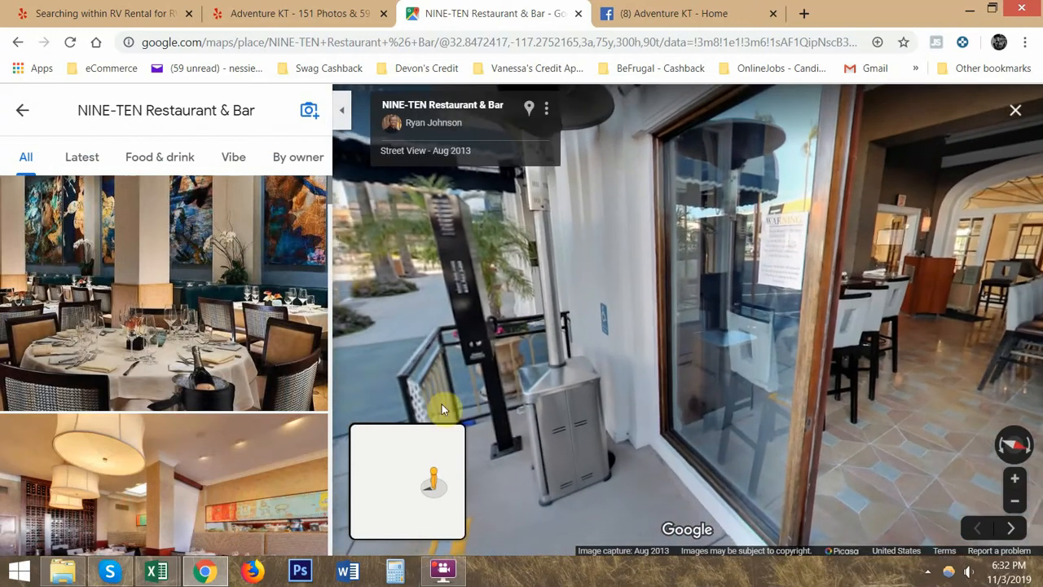
mouse_move(431, 476)
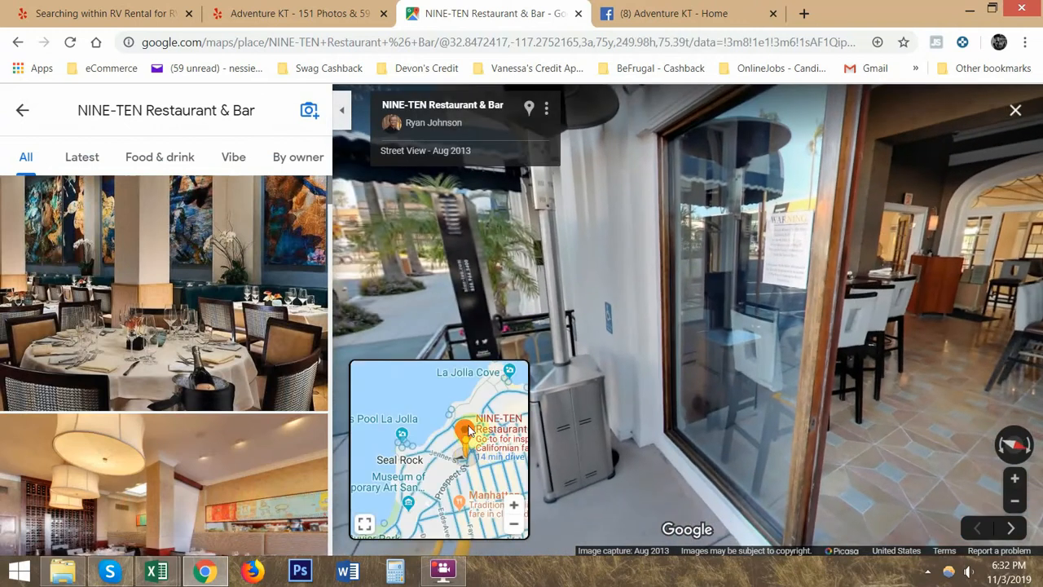
click(578, 279)
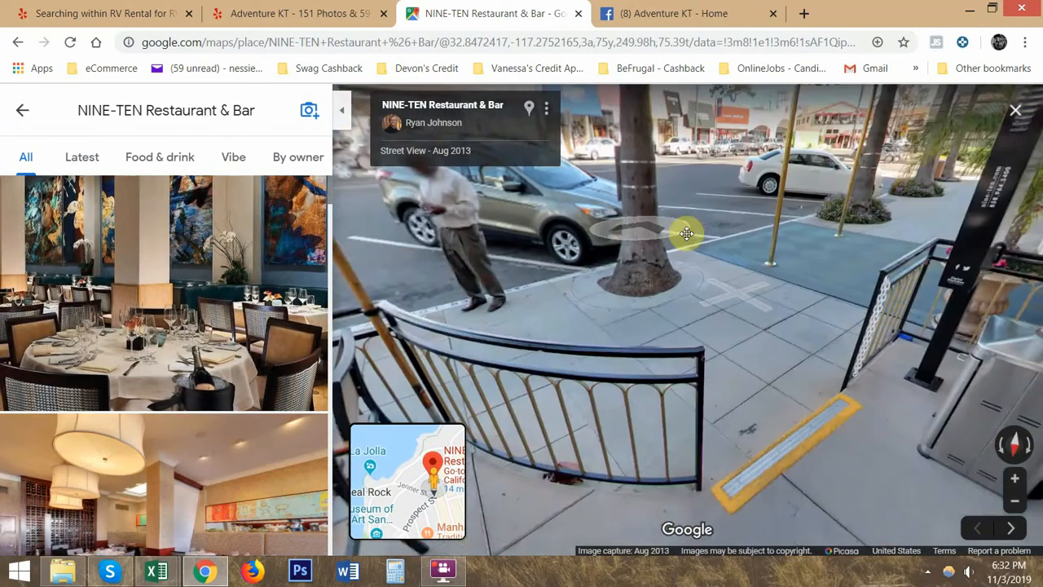
drag(687, 234, 873, 216)
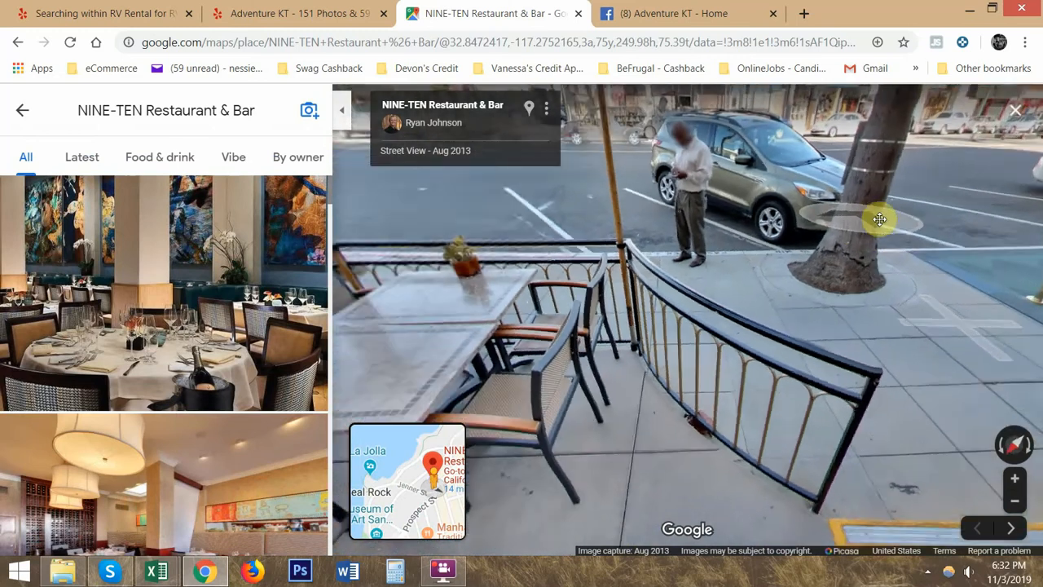
drag(570, 221, 782, 228)
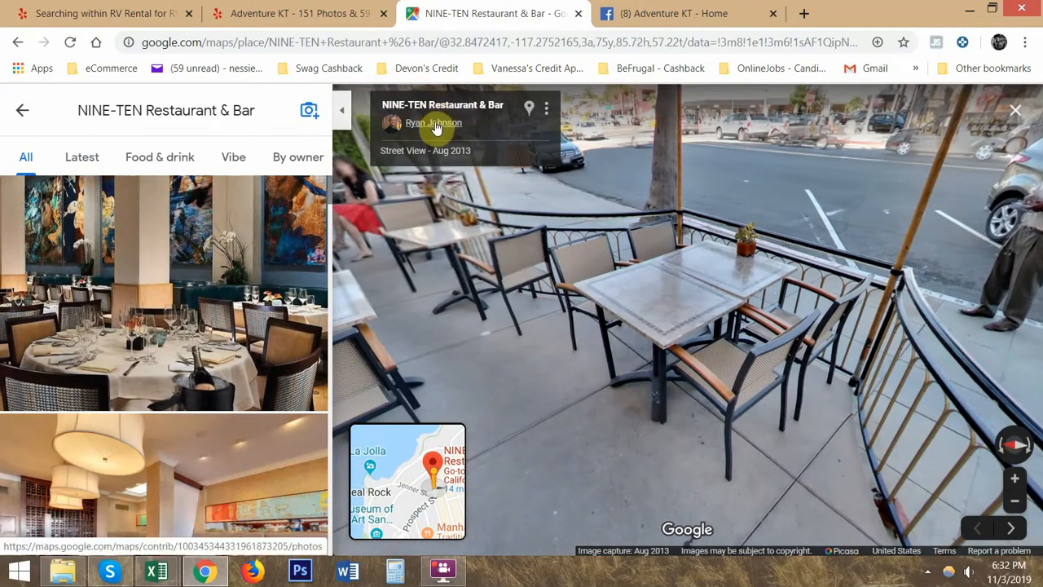
Step: Open the 360° photographer's contributor profile, look through the contributed photos, and close the profile
click(434, 123)
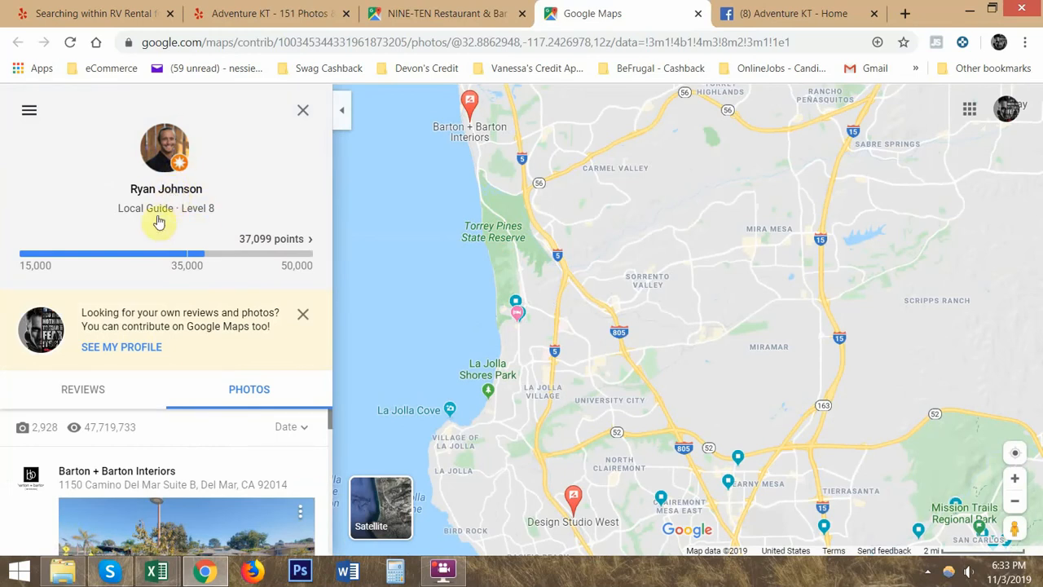
scroll(244, 461, down, 8)
scroll(261, 448, up, 8)
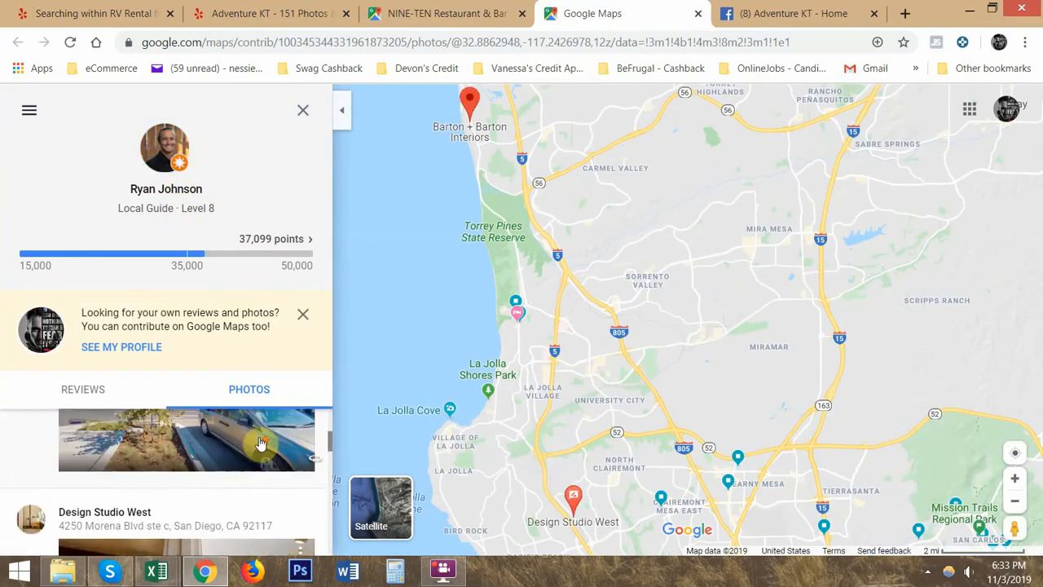
click(697, 16)
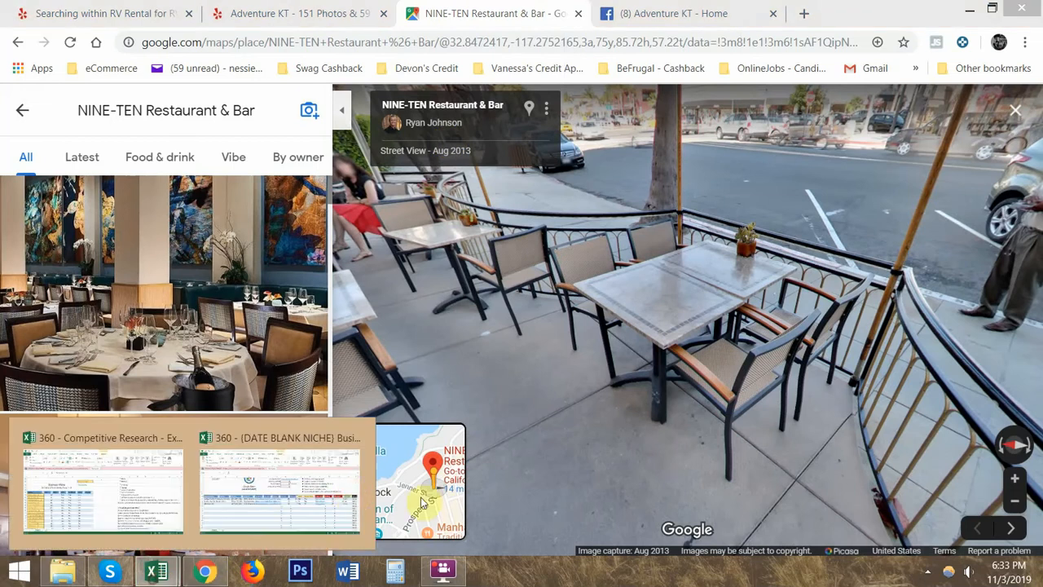
Step: Switch to the Google Maps businesses workbook in Excel and examine the Photog? column between Street View and Yelp Link
click(252, 493)
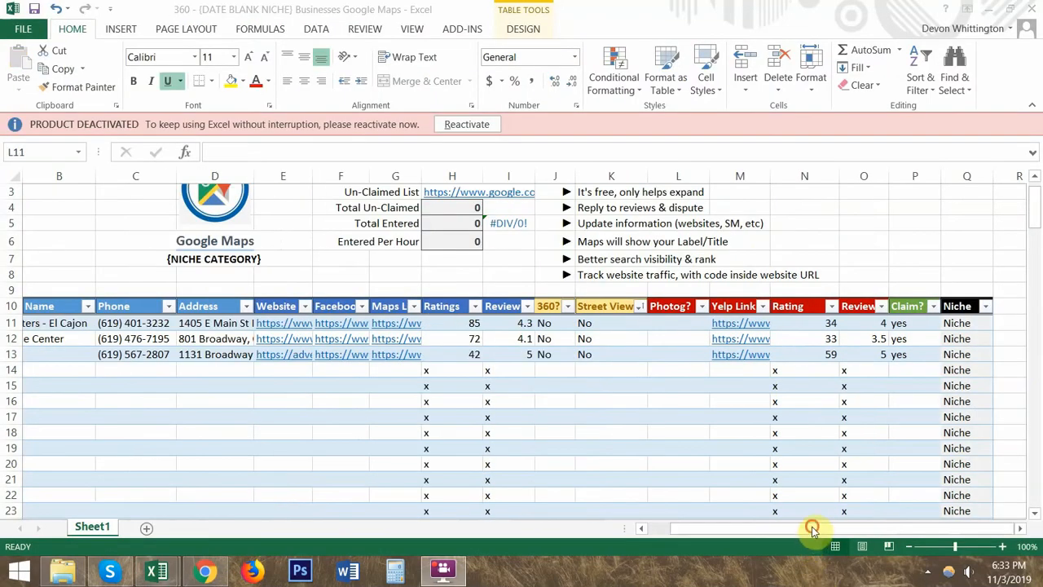
click(812, 530)
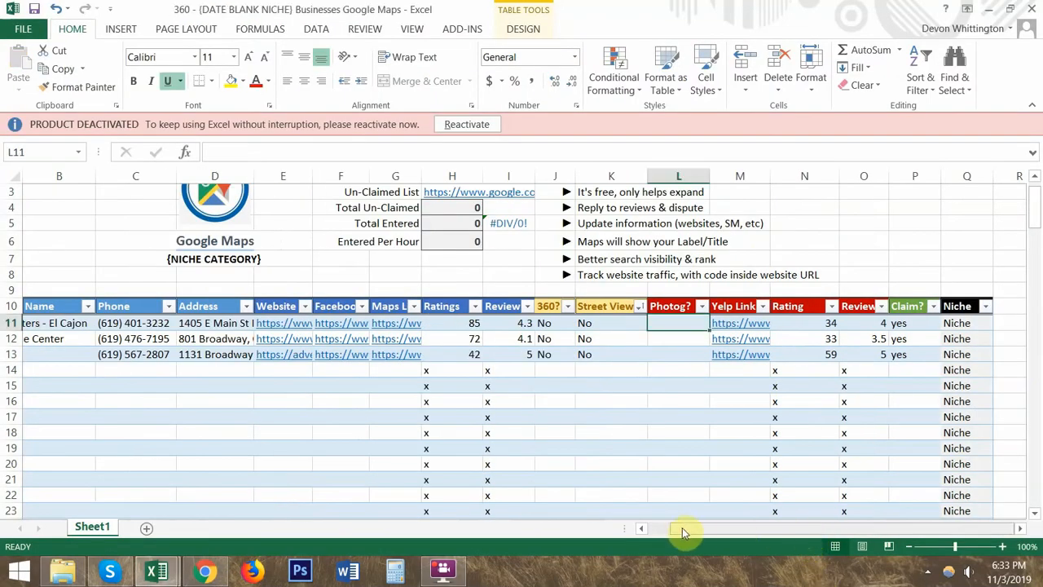
drag(683, 528, 654, 528)
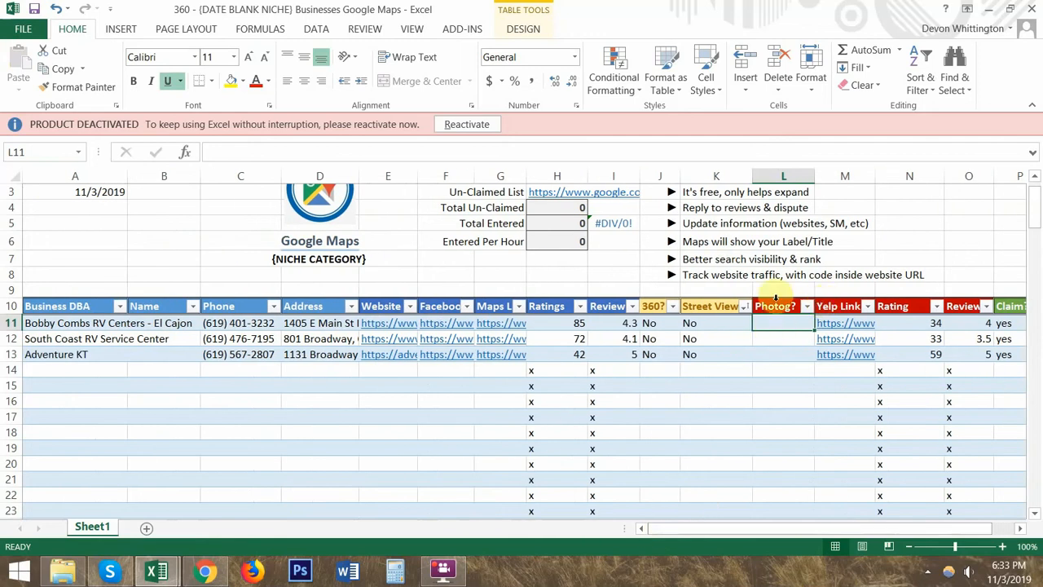
Step: Switch back to Google Maps in Chrome, check the restaurant's Latest and All photos, and return to its listing
click(222, 574)
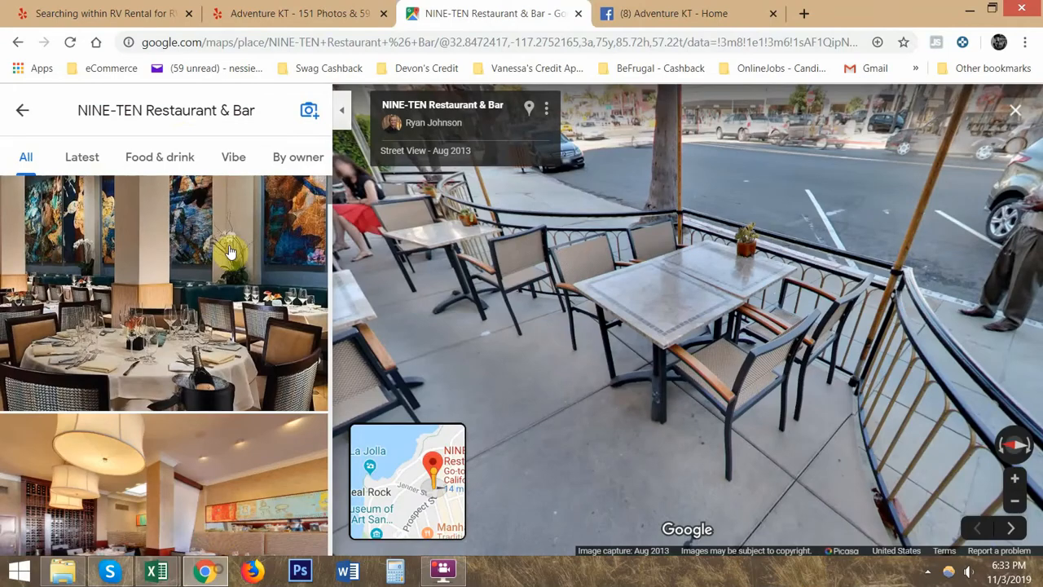
scroll(210, 336, down, 3)
scroll(209, 334, up, 3)
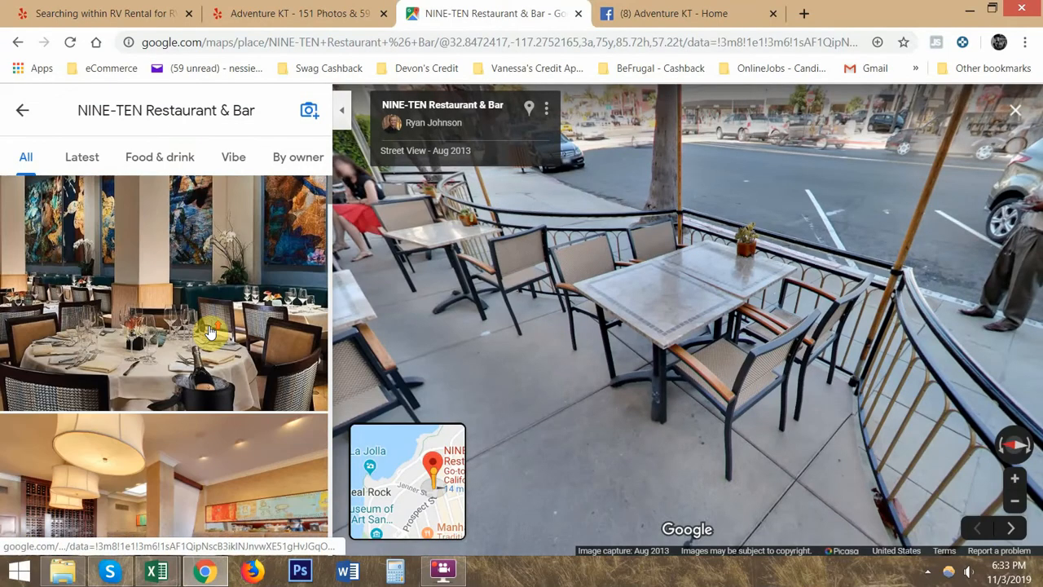
click(85, 157)
click(26, 159)
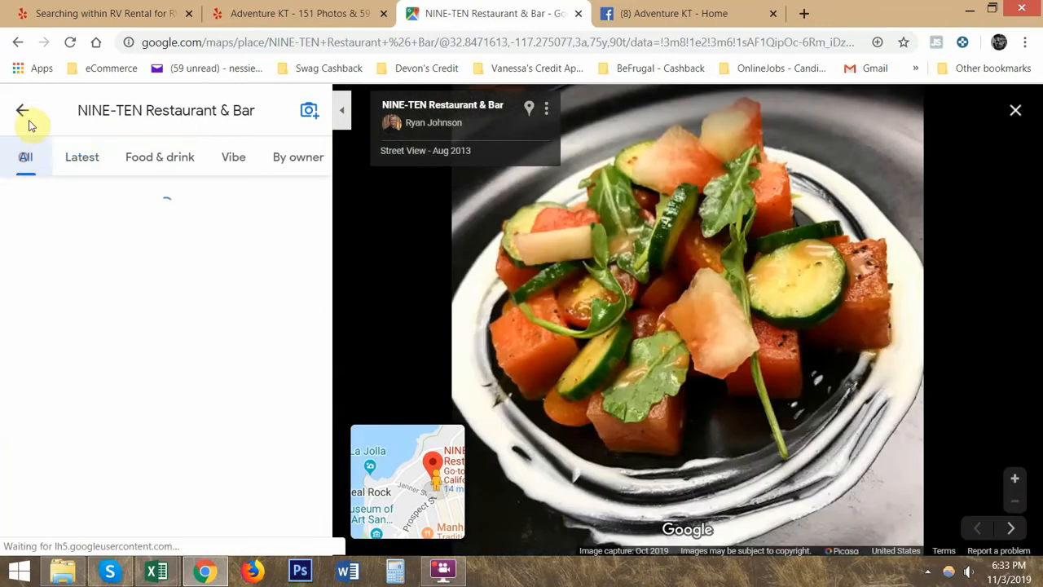
click(22, 110)
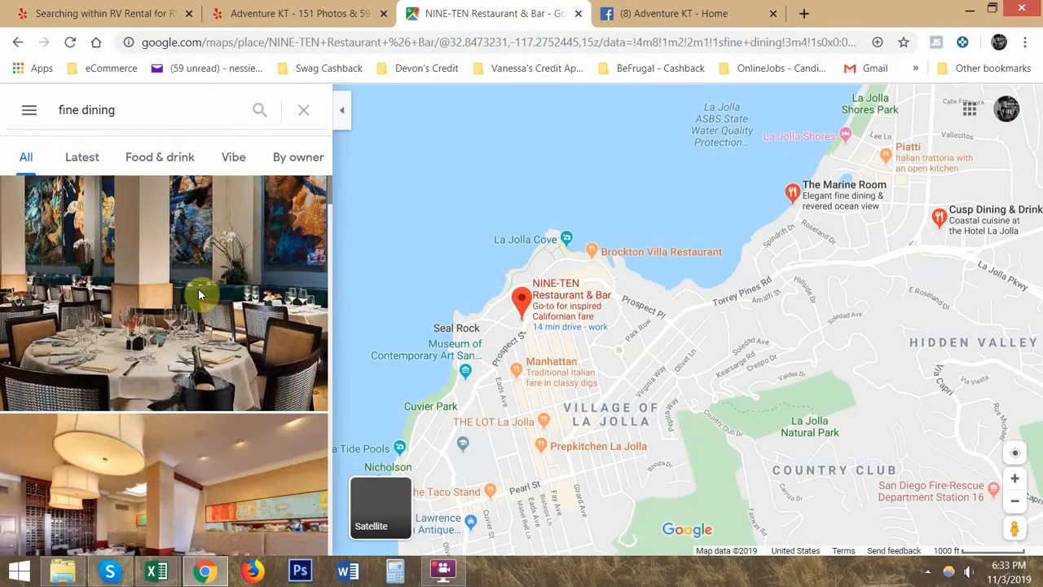
Step: Reopen the restaurant entrance's 360° photo and copy the web address of the photographer's profile from a new tab
scroll(174, 399, down, 10)
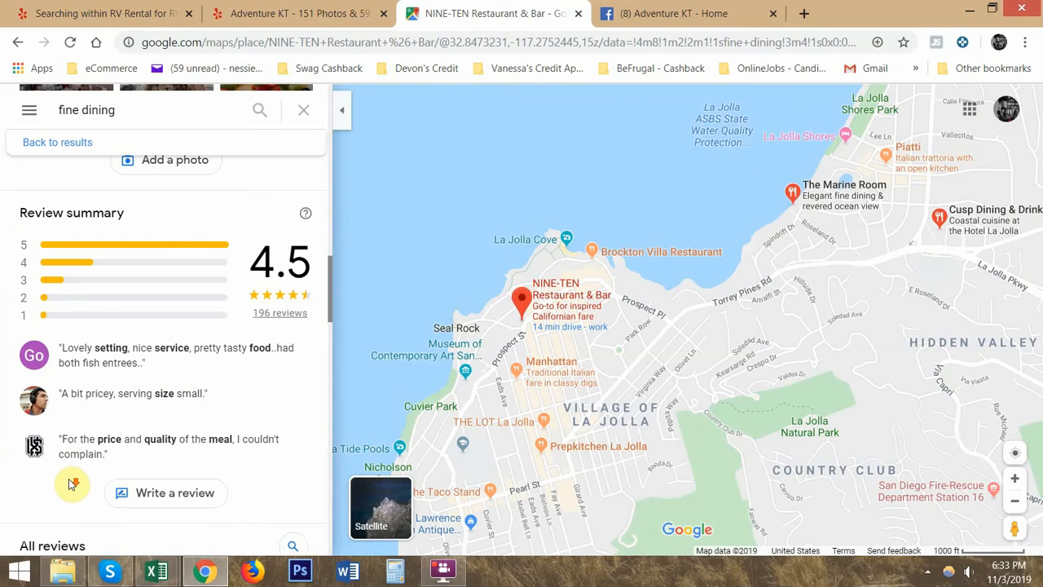
drag(331, 264, 329, 215)
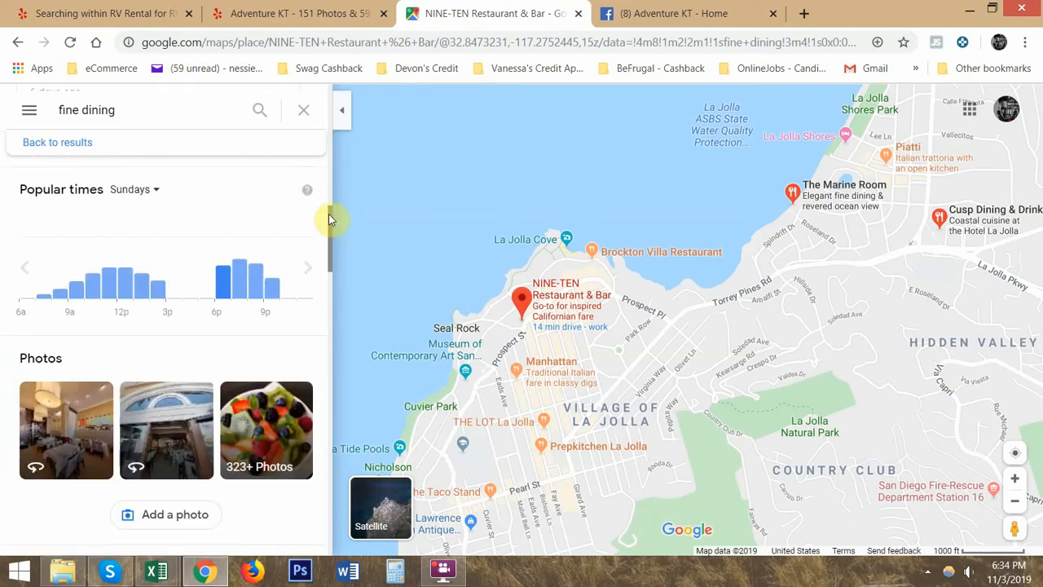
click(187, 401)
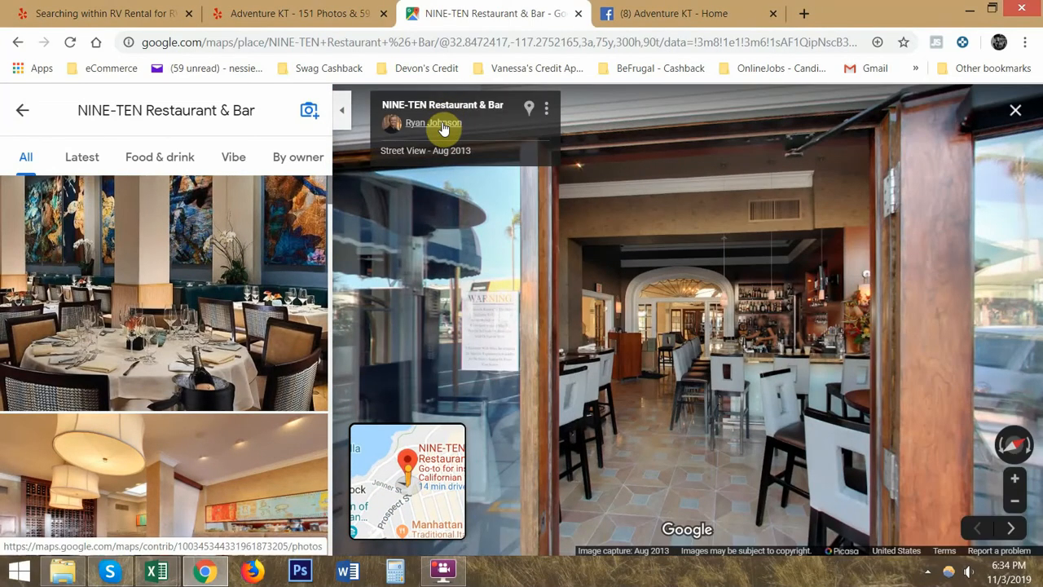
middle_click(442, 129)
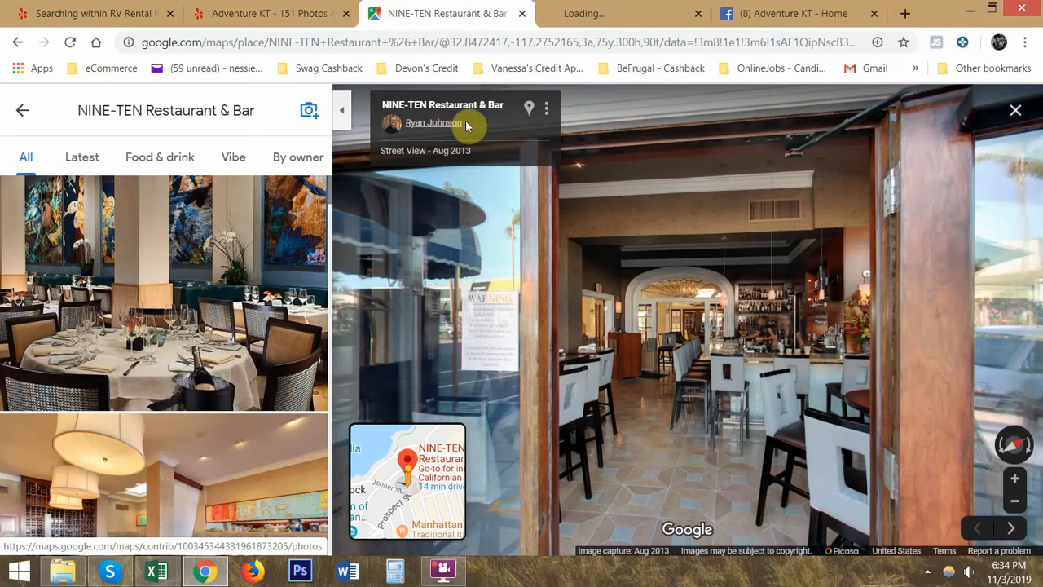
click(607, 6)
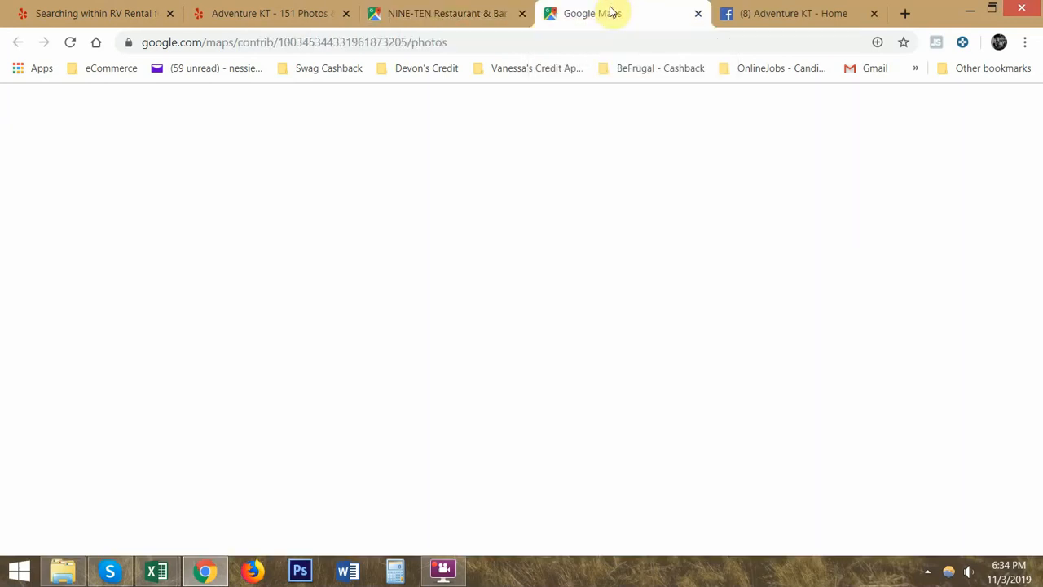
click(489, 51)
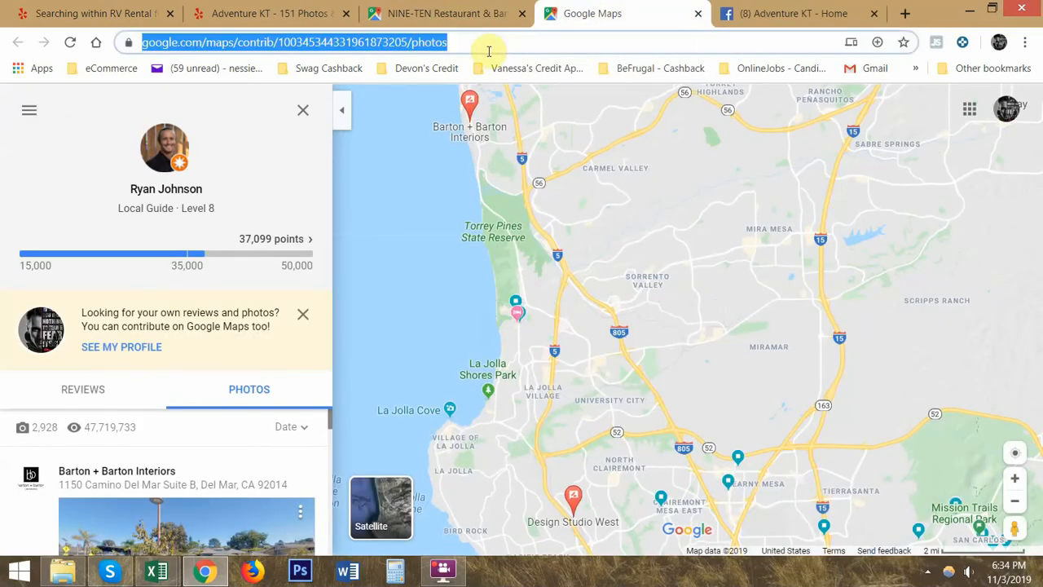
Step: Paste the photographer's profile link into cell L14 under Photog? in the Excel workbook, leaving L11 empty
click(156, 571)
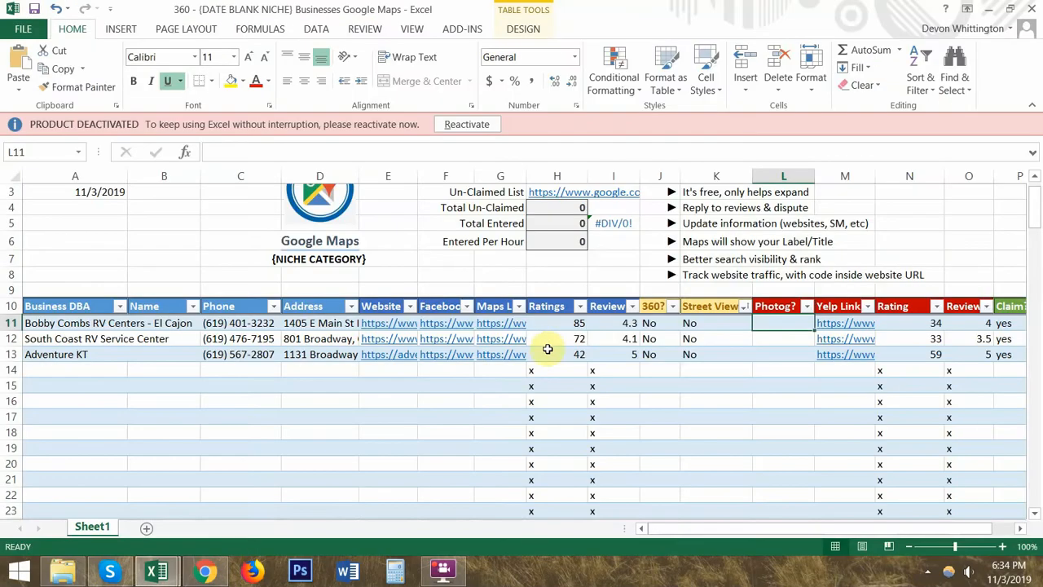
key(ctrl+v)
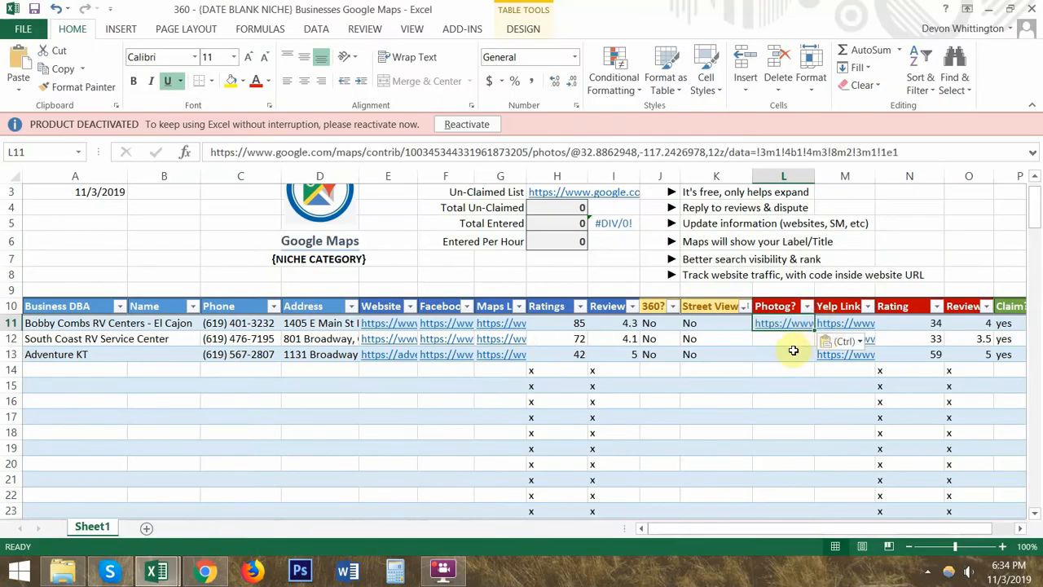
key(Delete)
click(782, 373)
key(ctrl+v)
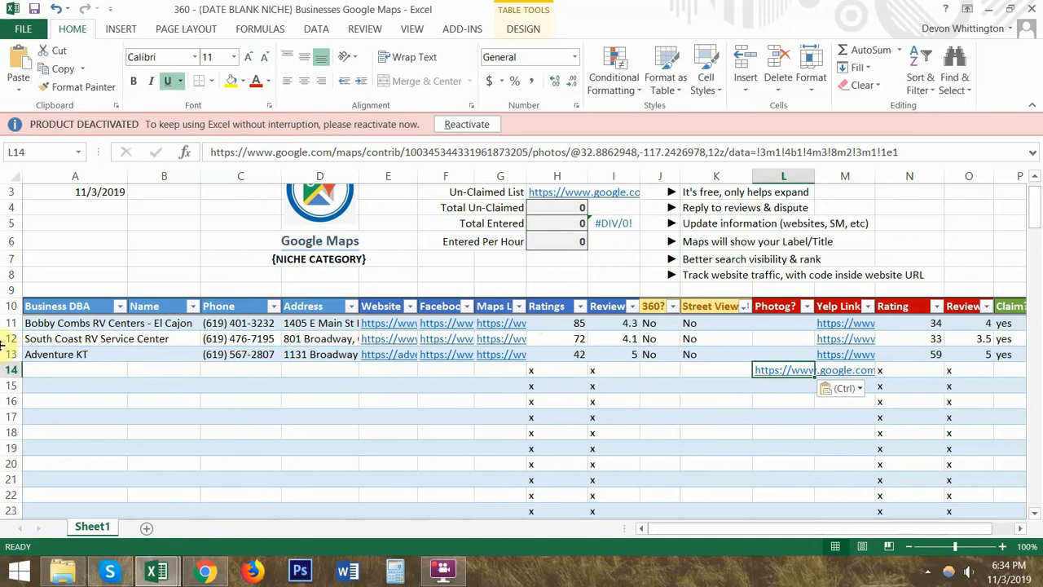
Step: Undo the paste of the photographer's profile link in cell L14 under Photog?
drag(97, 322, 1002, 322)
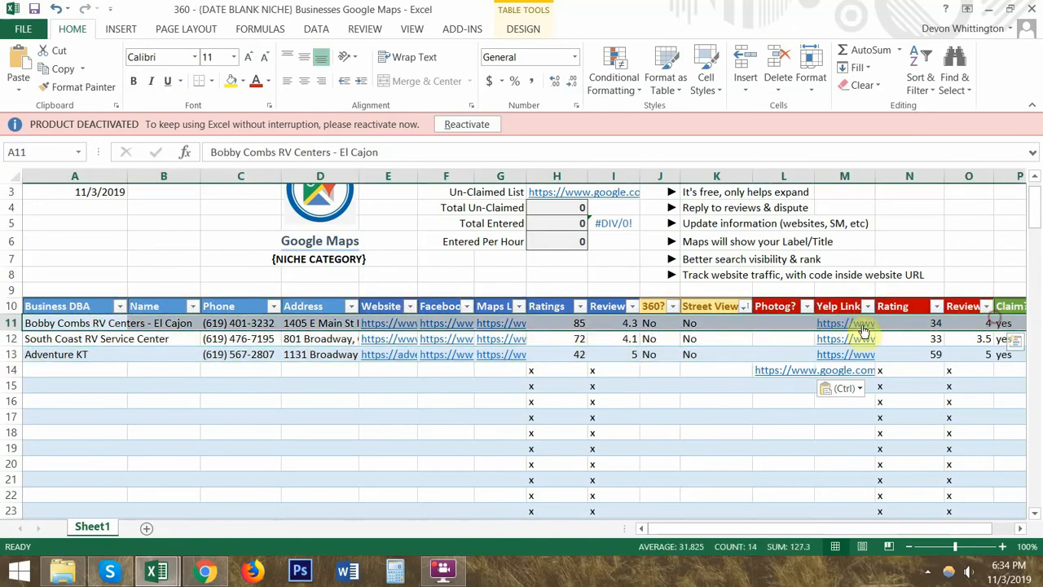
drag(787, 322, 781, 388)
key(ctrl+z)
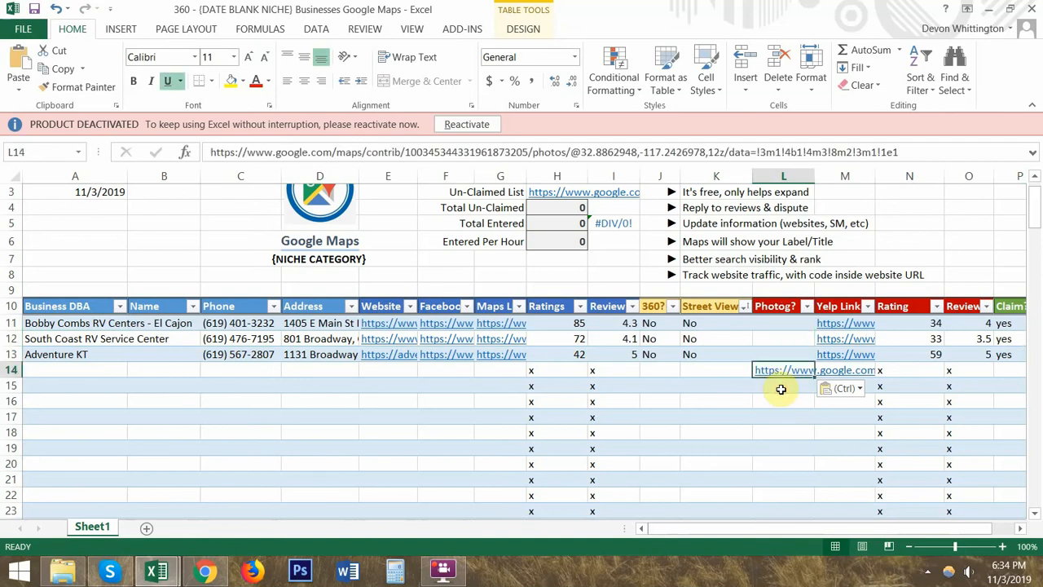
mouse_move(776, 321)
mouse_down()
mouse_move(775, 484)
mouse_move(778, 321)
mouse_up()
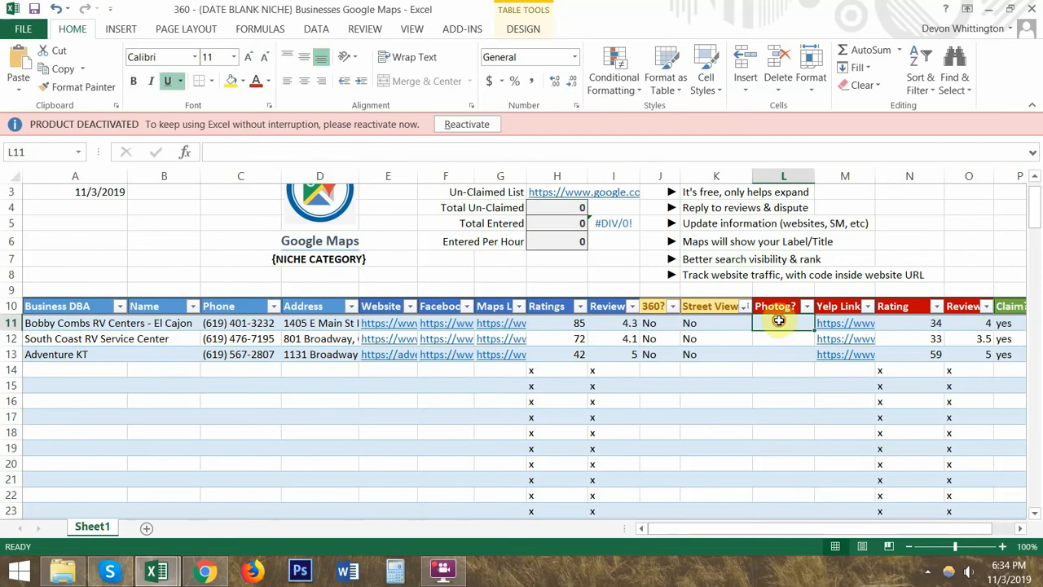
text(x)
click(781, 352)
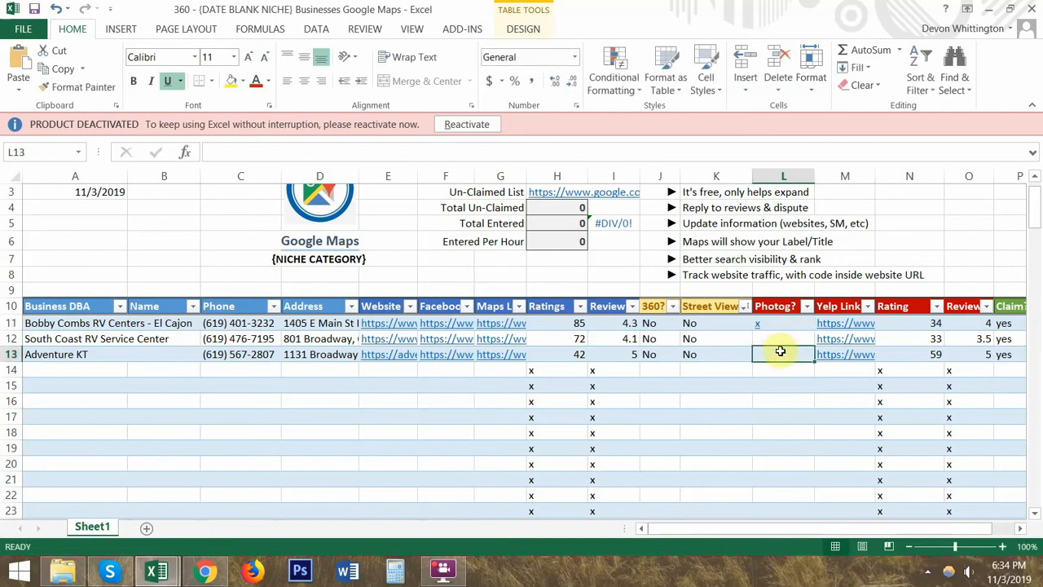
drag(774, 384, 786, 324)
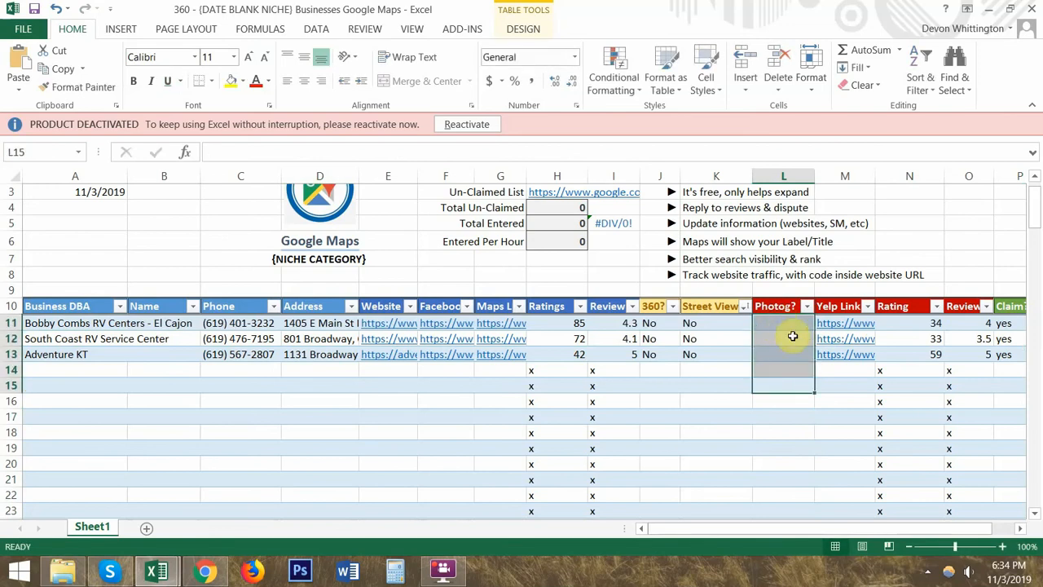
Step: Copy an x placeholder from the Google review column and fill the Photog? column with it from L11 to L160
click(598, 420)
key(ctrl+c)
click(772, 323)
key(ctrl+v)
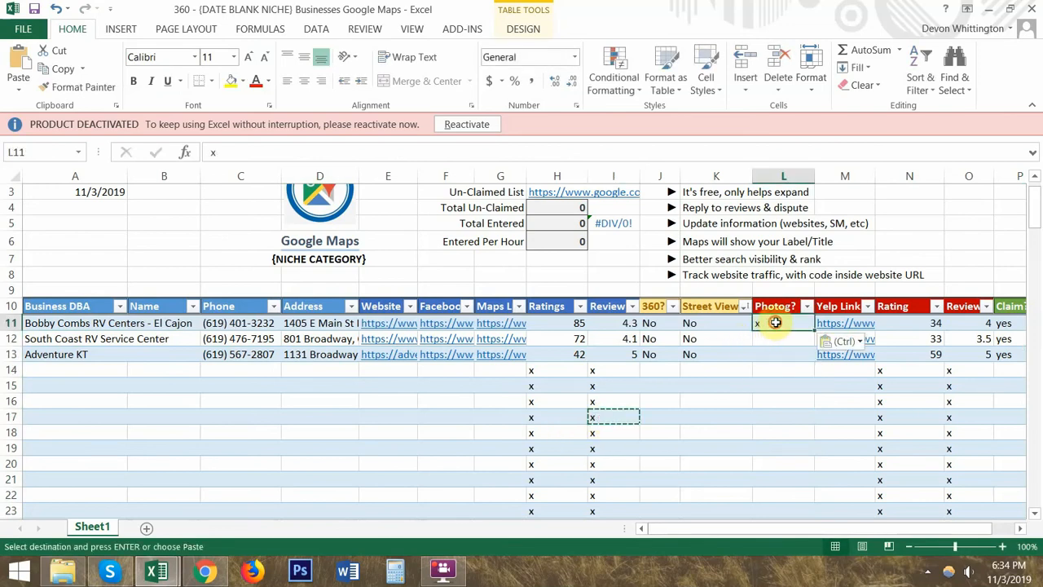
key(ctrl+c)
scroll(780, 373, down, 20)
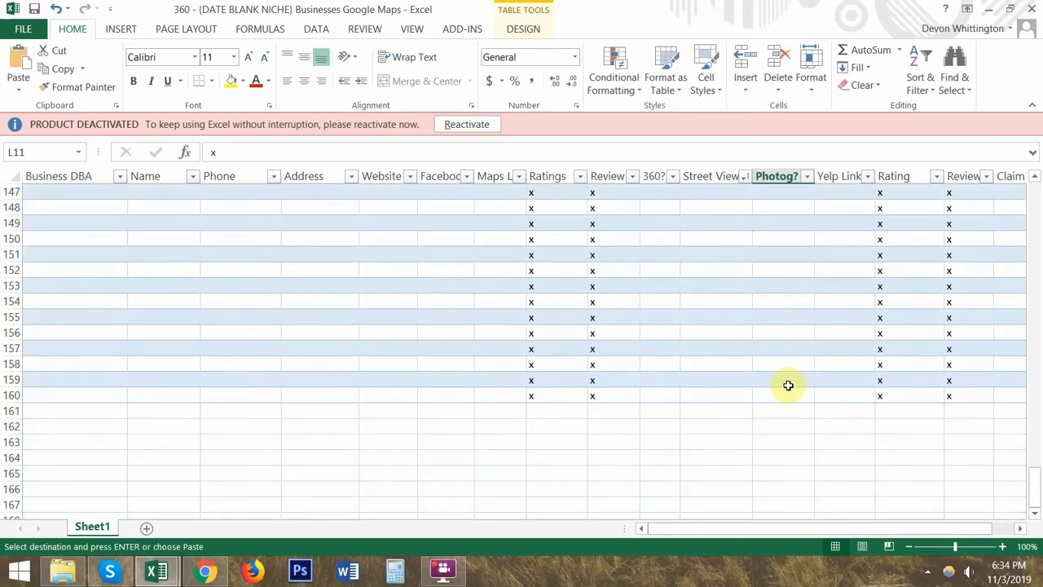
shift+click(785, 391)
key(Return)
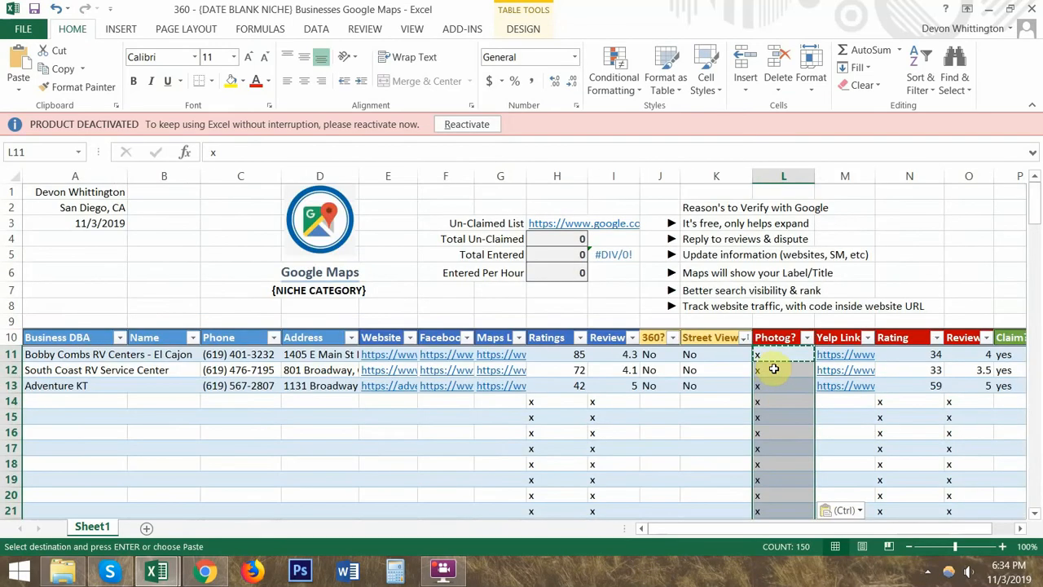
click(92, 402)
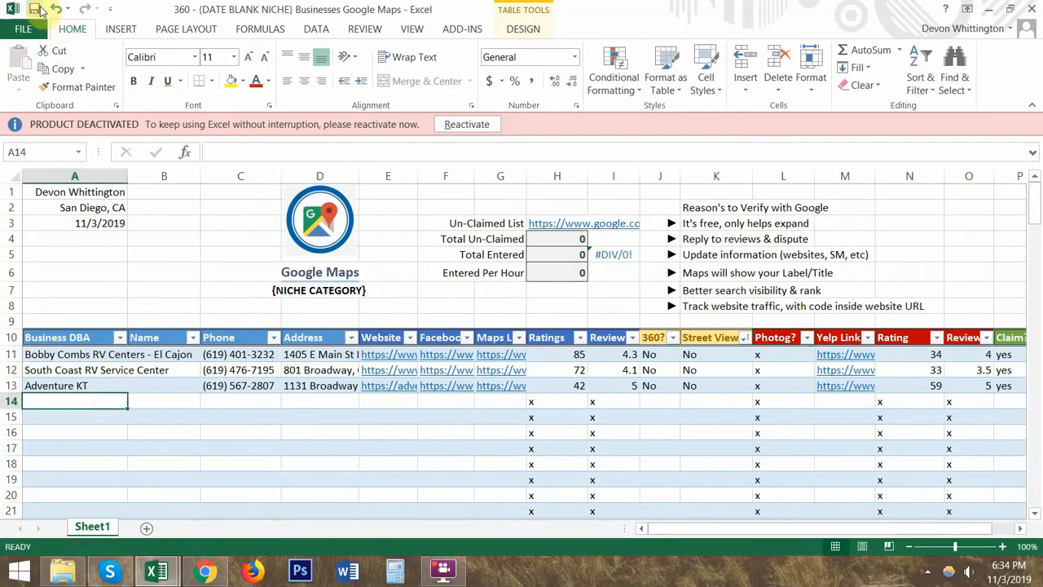
Step: Switch to Chrome and close the photographer's profile tab and the Adventure KT Facebook tab
click(205, 570)
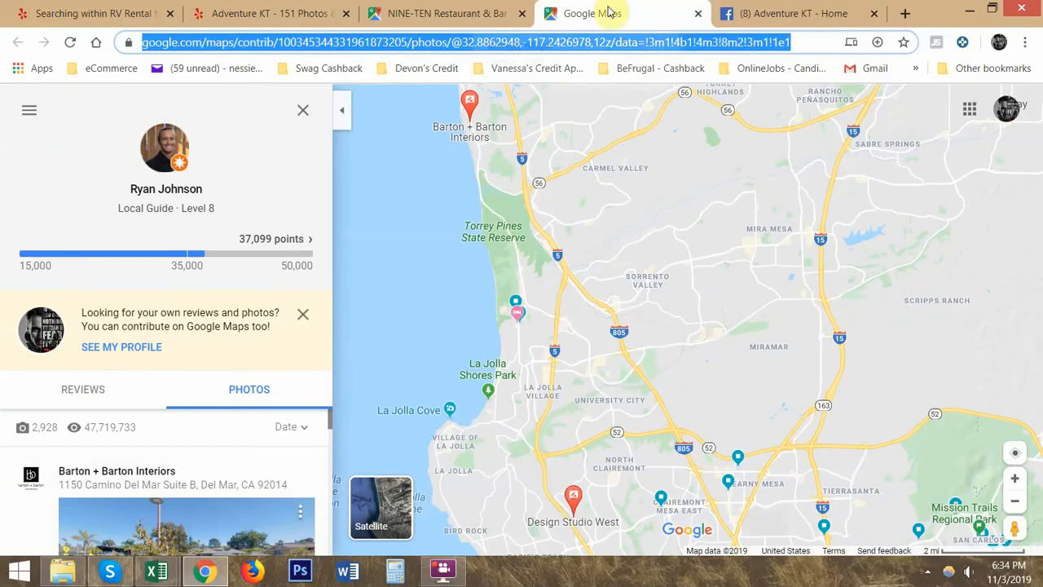
click(700, 13)
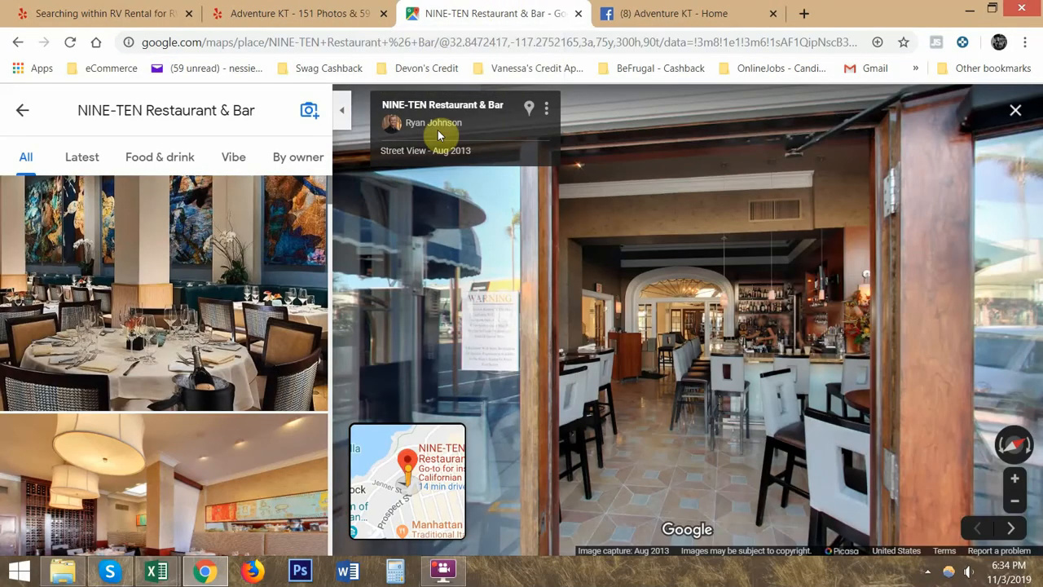
click(699, 9)
click(772, 15)
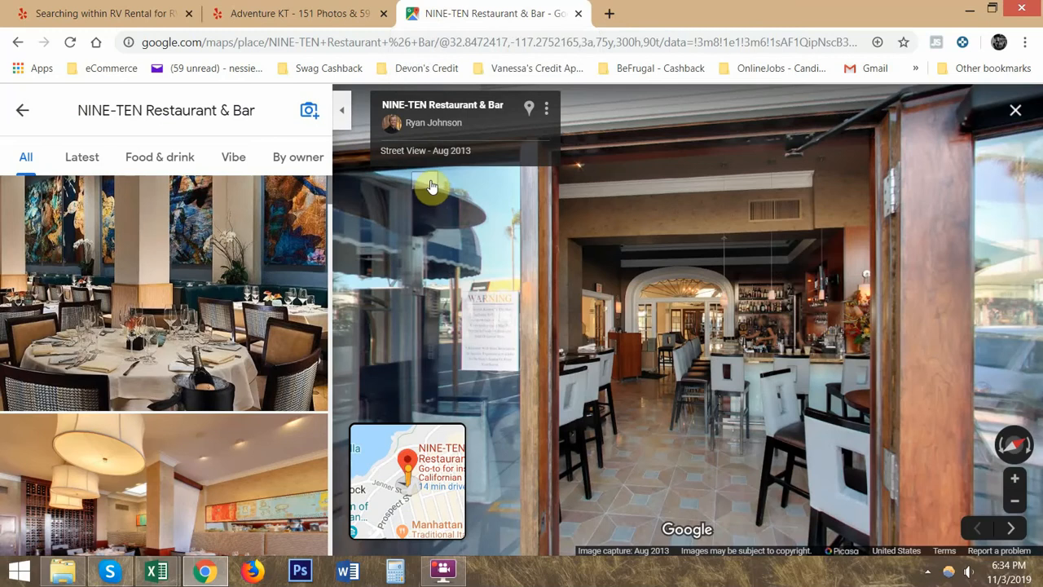
Step: Browse the NINE-TEN restaurant's photos, then open the photographer's profile from the Street View photo and look through its contributed photos
scroll(260, 293, down, 5)
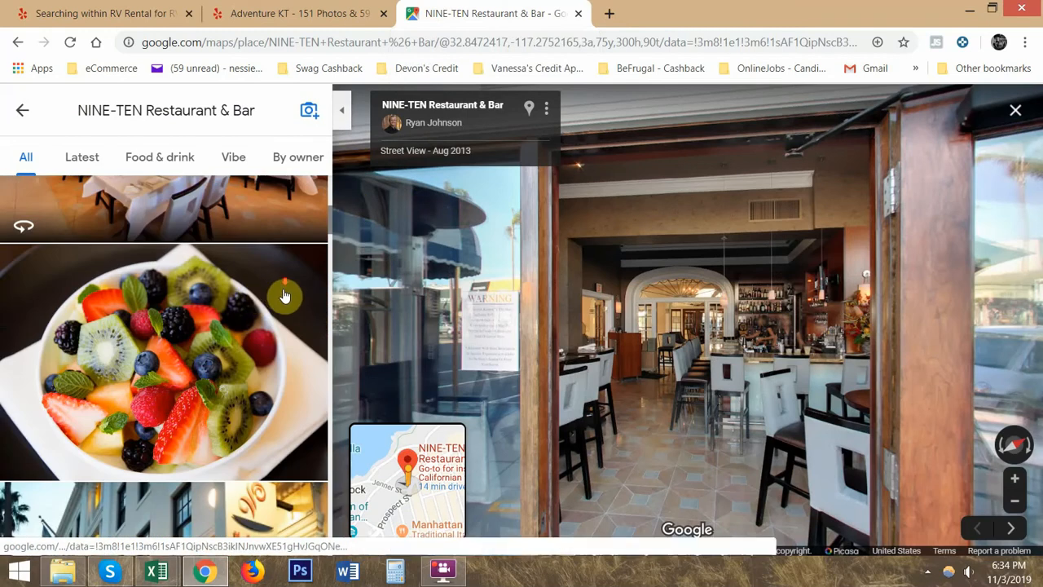
scroll(287, 302, down, 11)
scroll(289, 302, up, 11)
scroll(404, 169, up, 2)
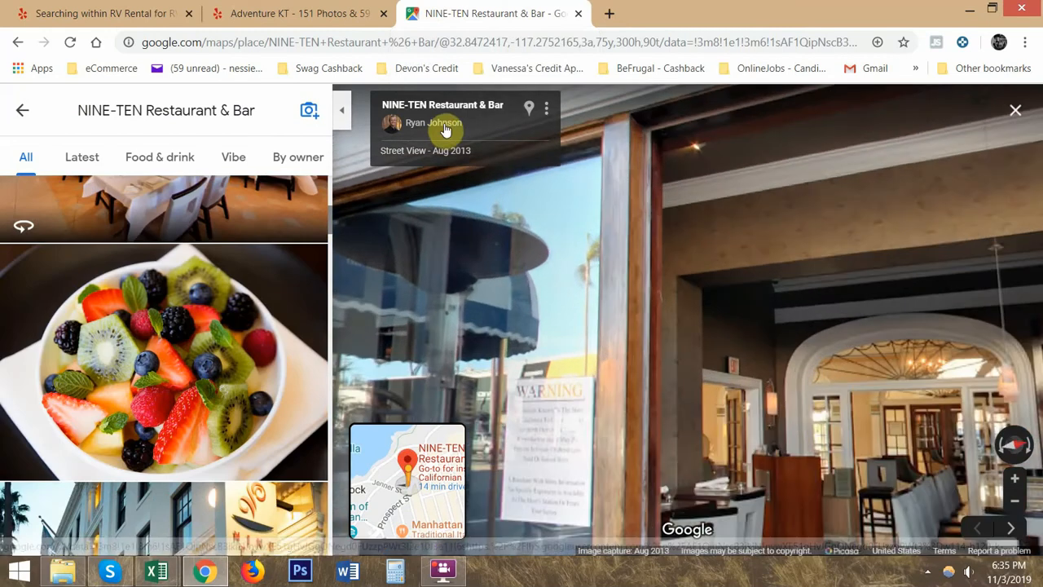
click(445, 129)
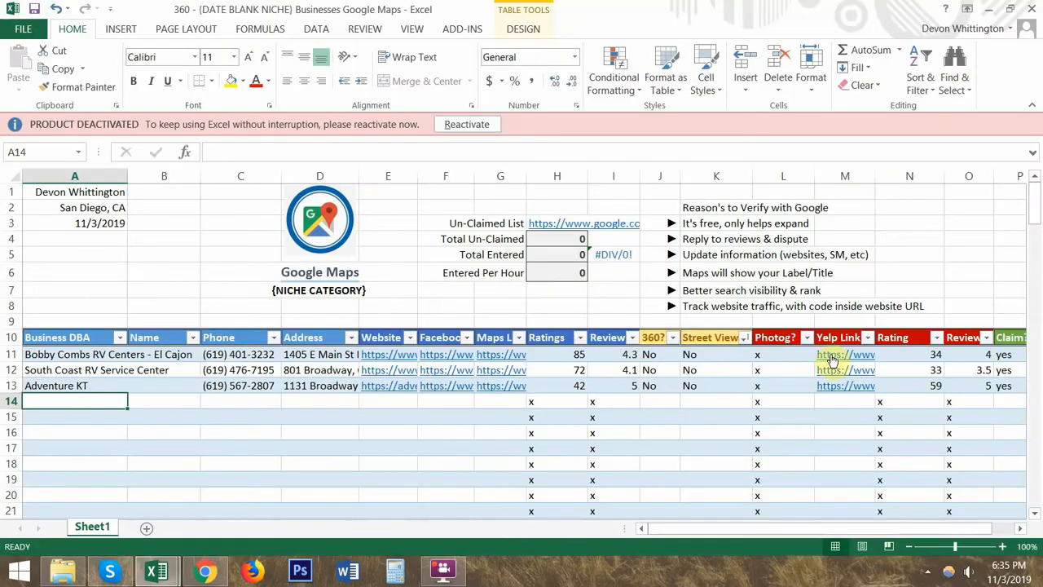
key(alt+Tab)
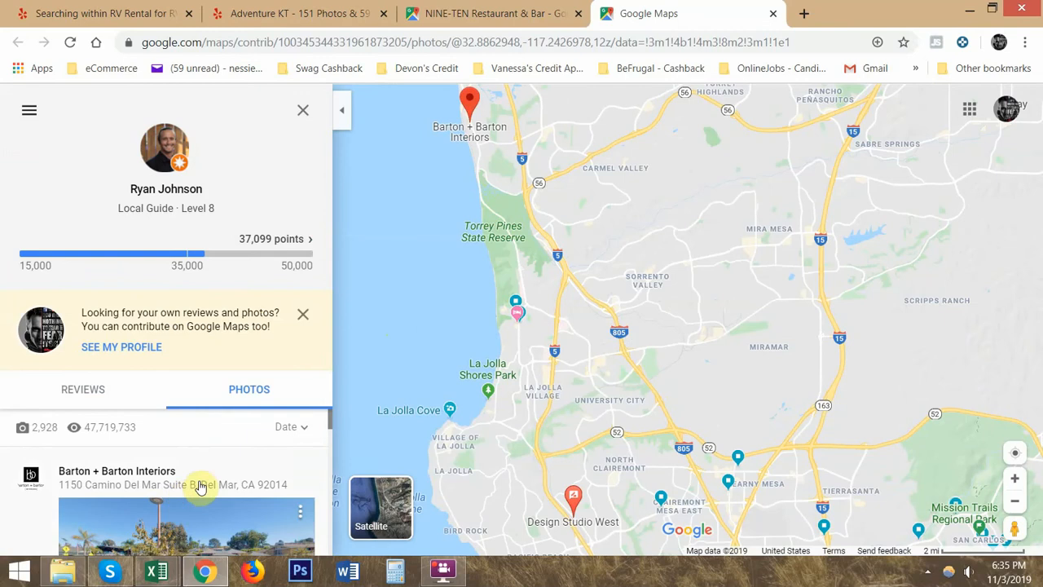
scroll(203, 484, down, 1)
drag(330, 431, 303, 313)
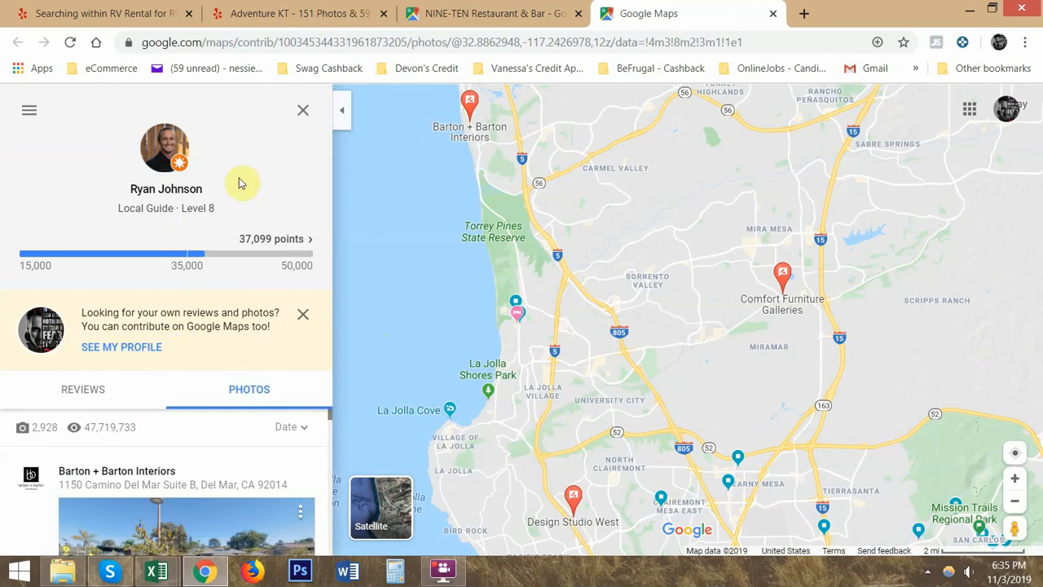
Step: Examine the photographer's Local Guide contribution breakdown, from reviews and photos to facts checked, and close the profile tab
click(184, 196)
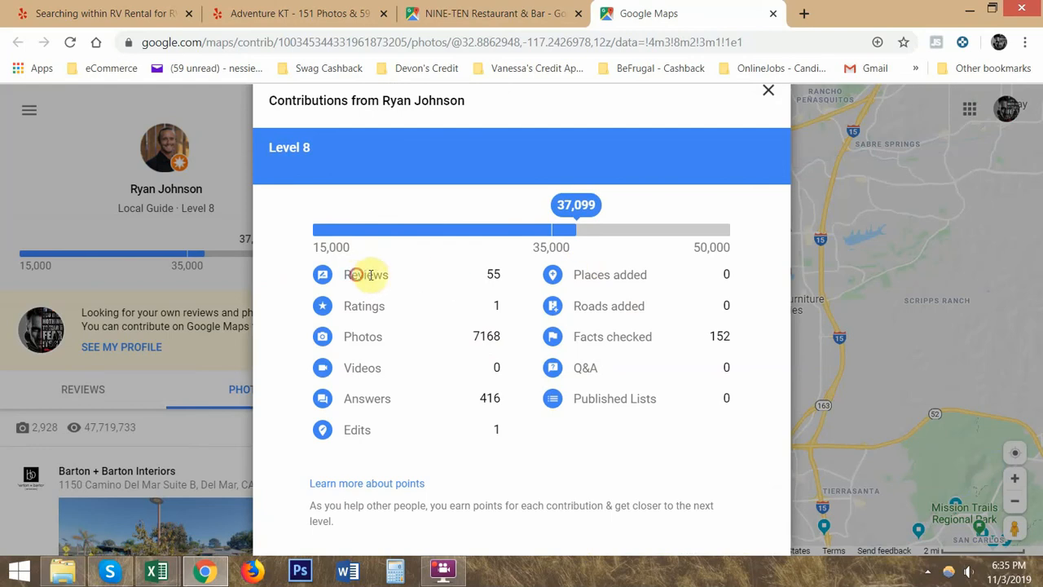
drag(357, 275, 390, 276)
drag(356, 306, 384, 337)
click(366, 369)
drag(375, 398, 384, 399)
drag(357, 432, 372, 432)
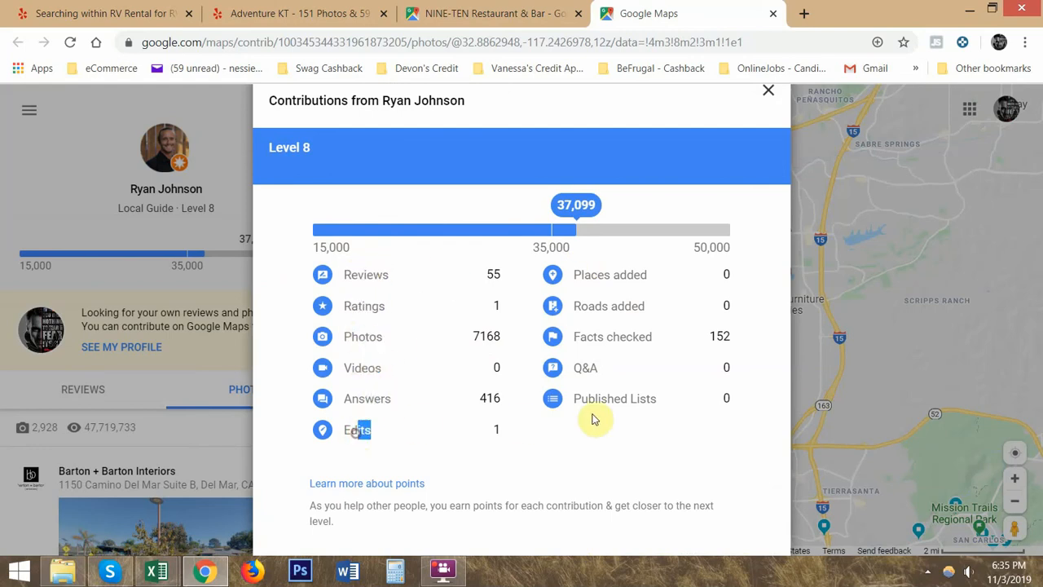
drag(589, 399, 619, 398)
drag(588, 366, 599, 367)
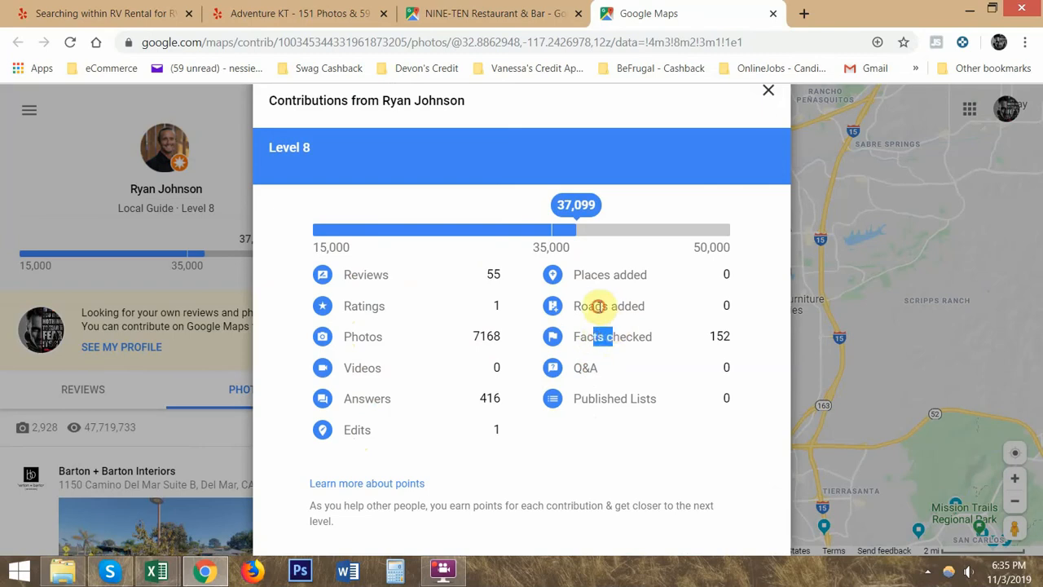
drag(599, 307, 637, 275)
click(385, 315)
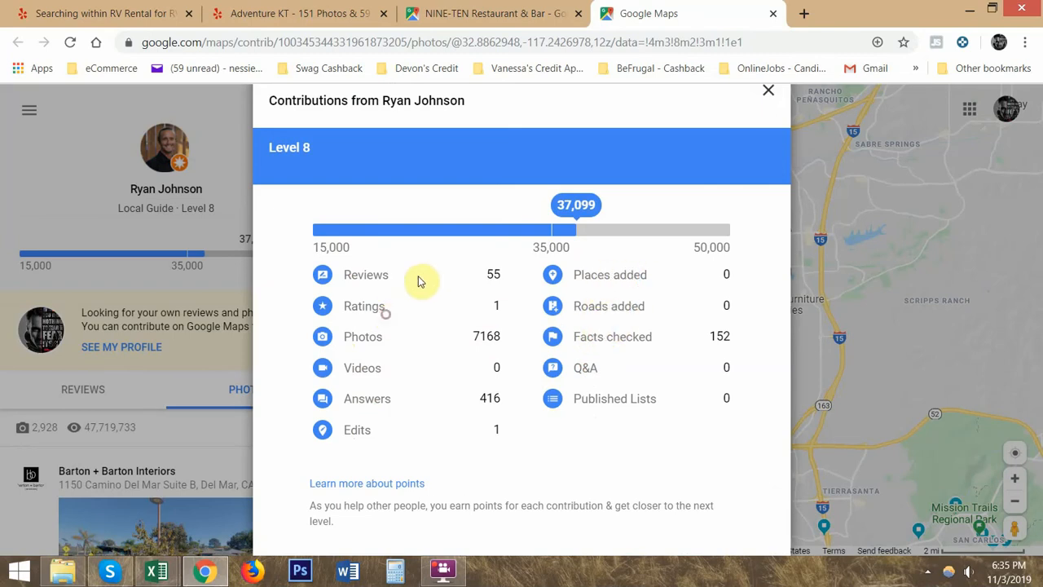
click(768, 96)
click(151, 196)
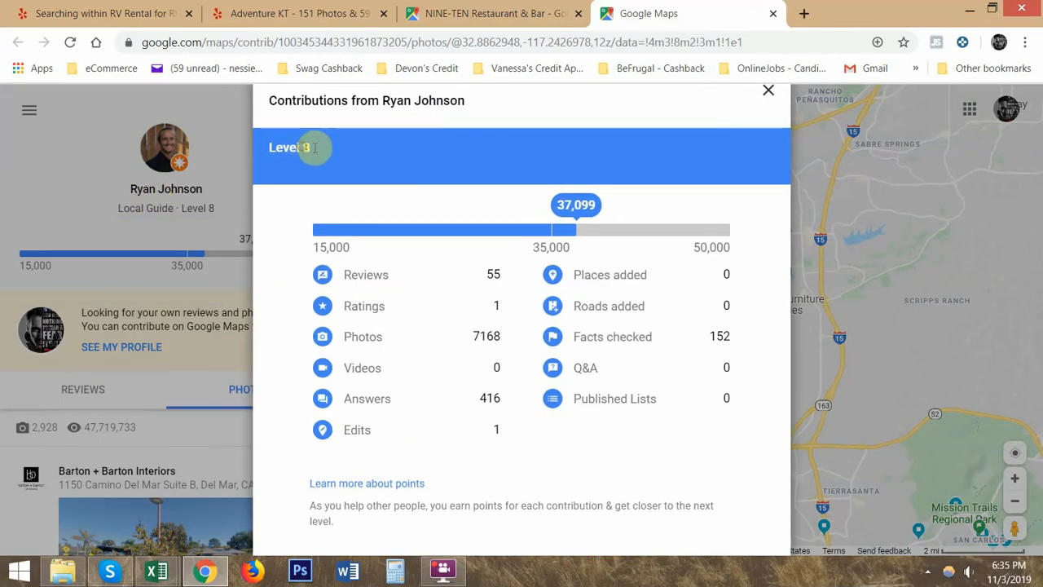
click(768, 96)
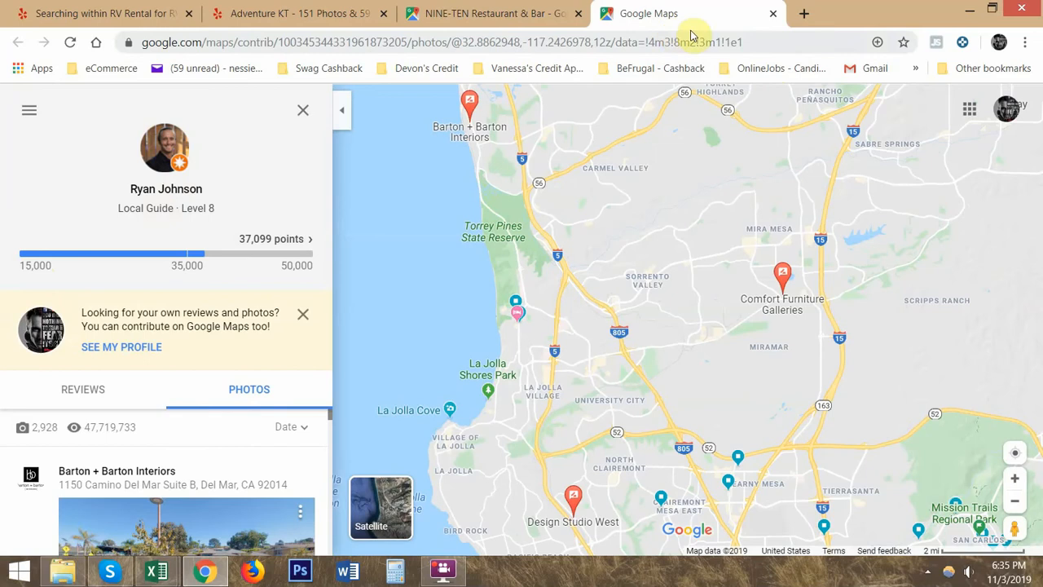
click(773, 15)
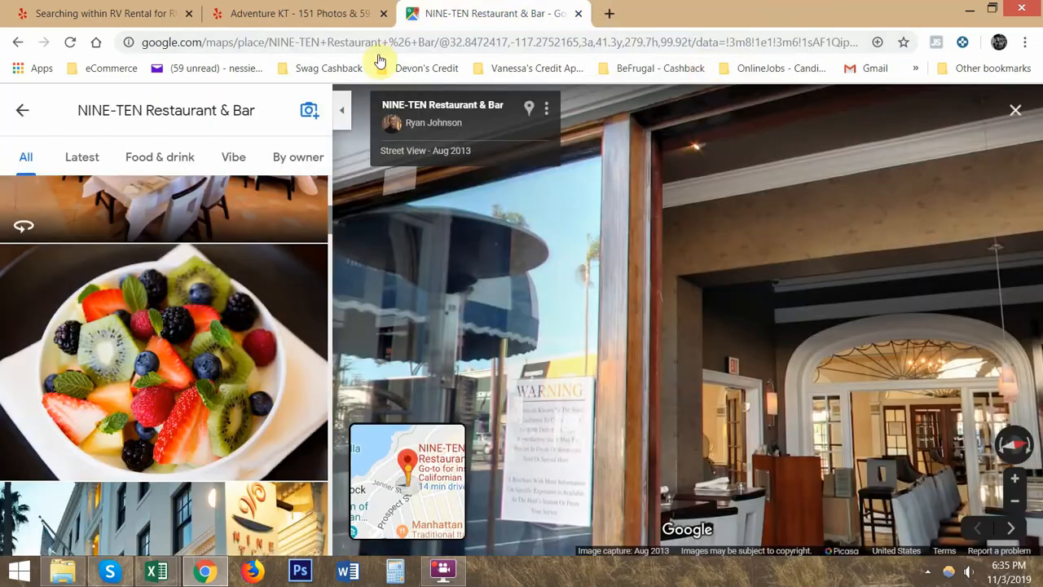
Step: Switch to the Google Maps businesses workbook in Excel and select the {NICHE CATEGORY} placeholder in cell D7
mouse_move(151, 570)
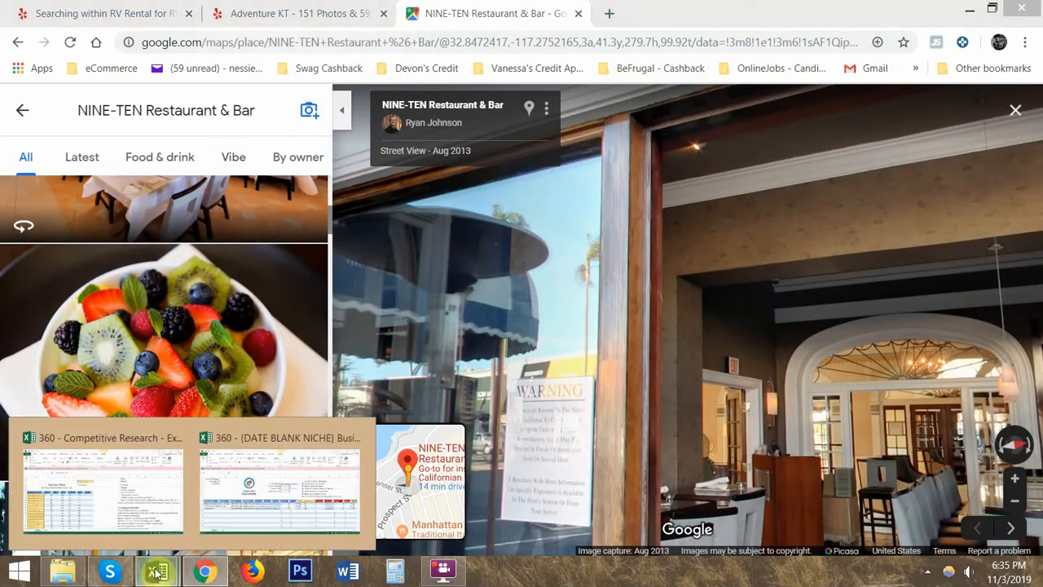
click(263, 486)
click(371, 292)
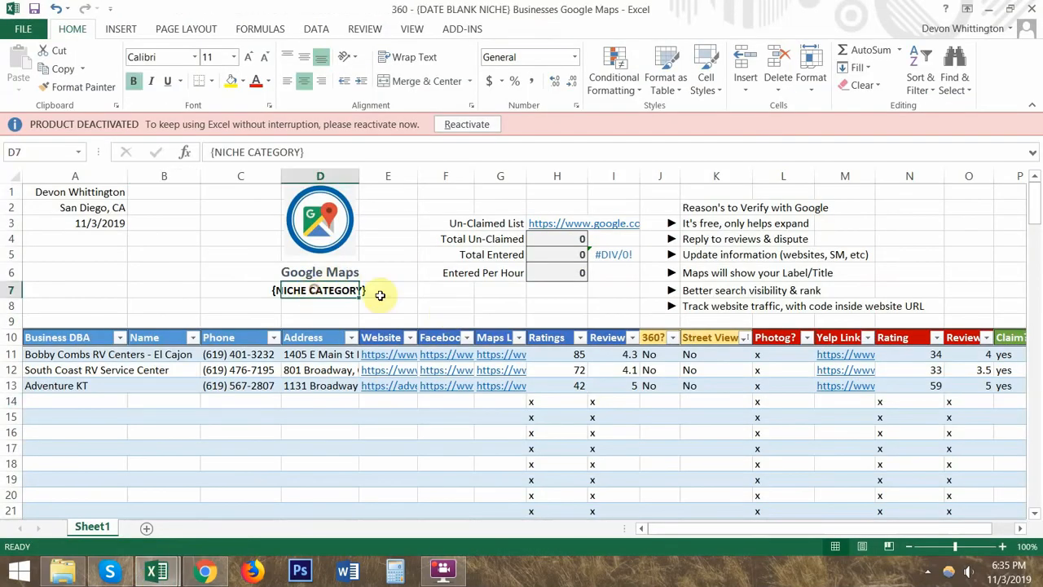
key(alt+Tab)
key(alt+Tab)
drag(276, 296, 343, 291)
click(342, 296)
Step: Return to Chrome and close the NINE-TEN Restaurant & Bar tab
key(alt+Tab)
click(358, 7)
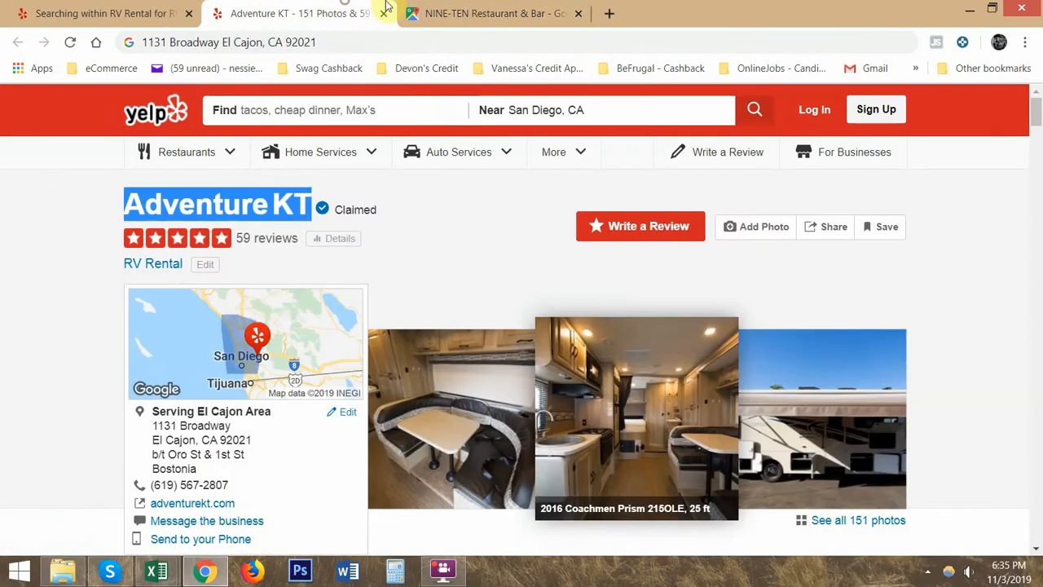
click(418, 10)
key(ctrl+w)
Step: Copy the search term "RV Rental" from the Yelp results page and paste it over {NICHE CATEGORY} in cell D7 of the Excel workbook
click(171, 6)
scroll(236, 171, up, 10)
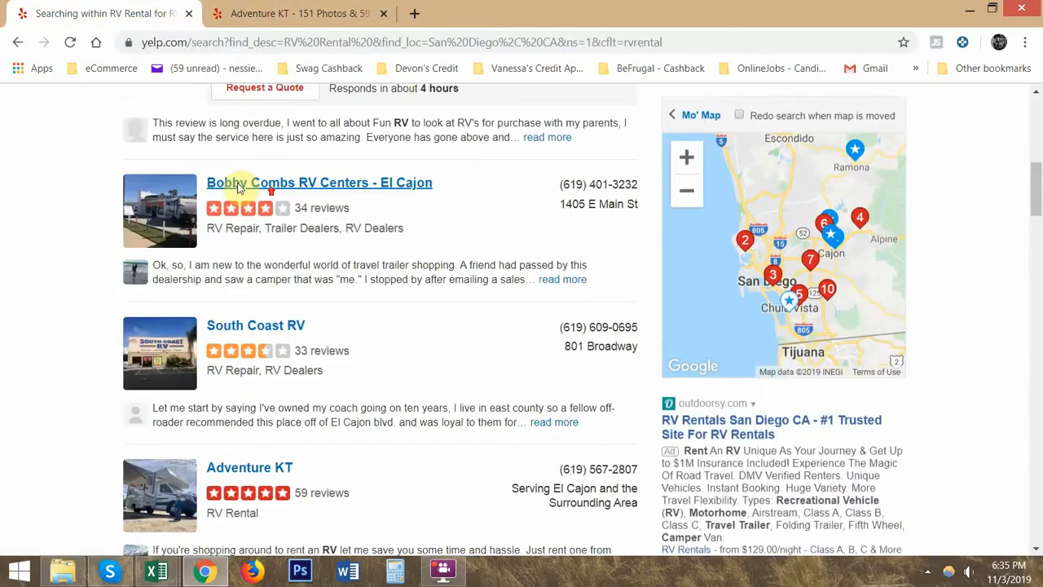
mouse_move(308, 136)
click(321, 114)
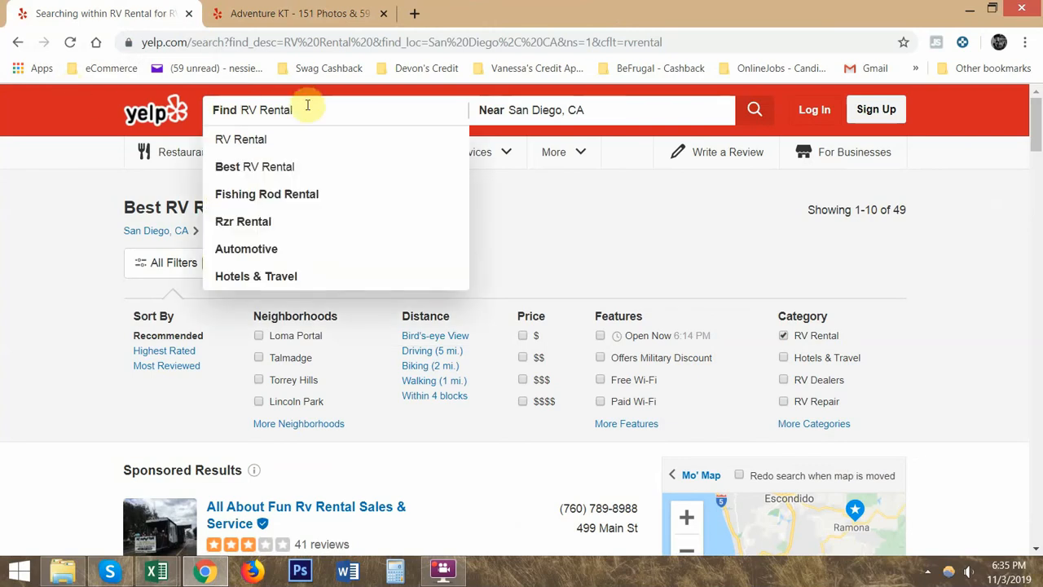
triple_click(326, 107)
key(ctrl+c)
key(alt+Tab)
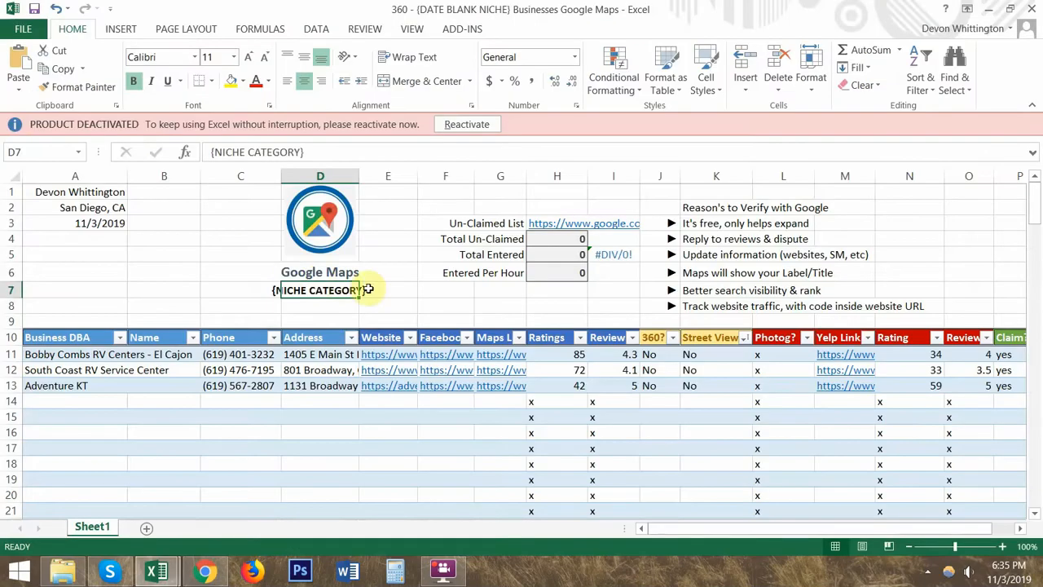
key(ctrl+v)
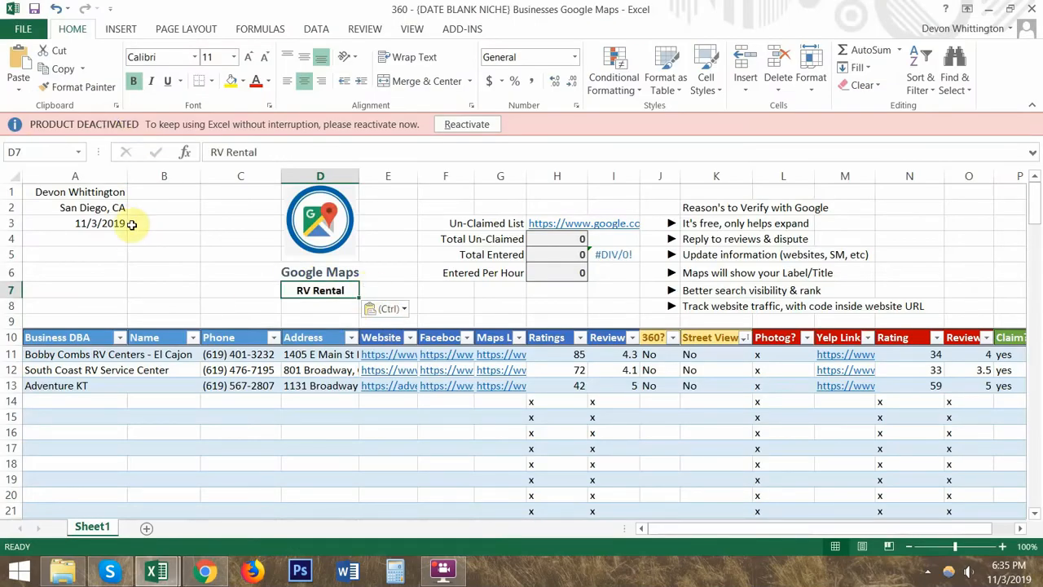
Step: Save the workbook as "360 - RV RENTAL Businesses Google Maps" in the BUSINESS - 360 Virtual Tours folder
click(35, 33)
click(57, 172)
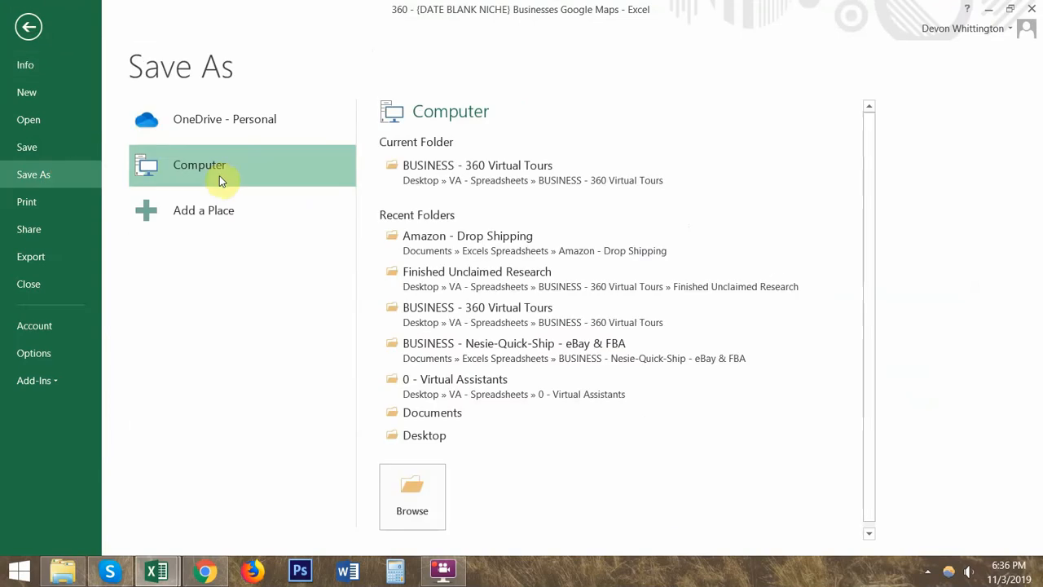
click(219, 174)
click(174, 324)
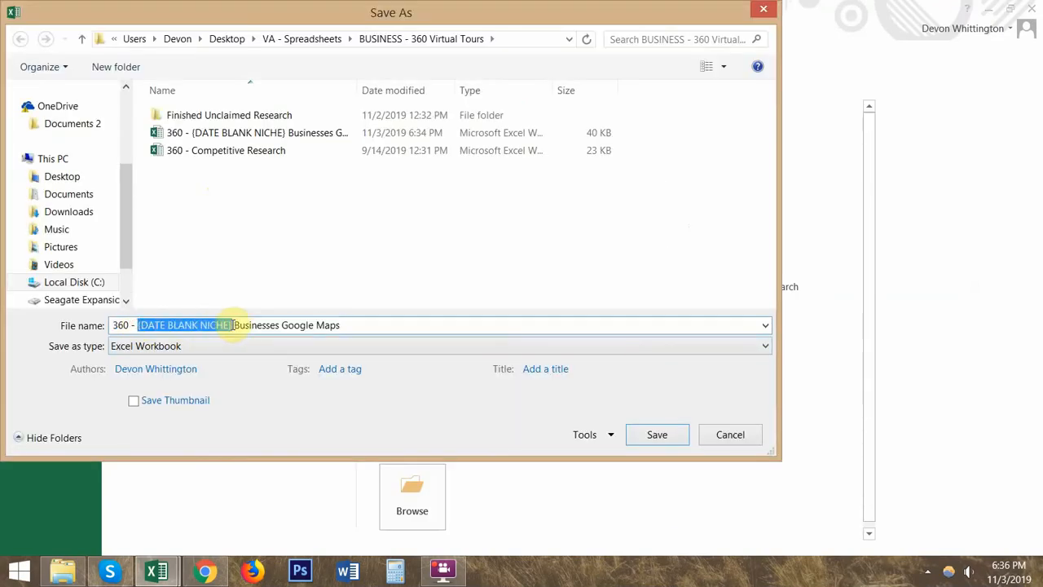
text(RV RENT)
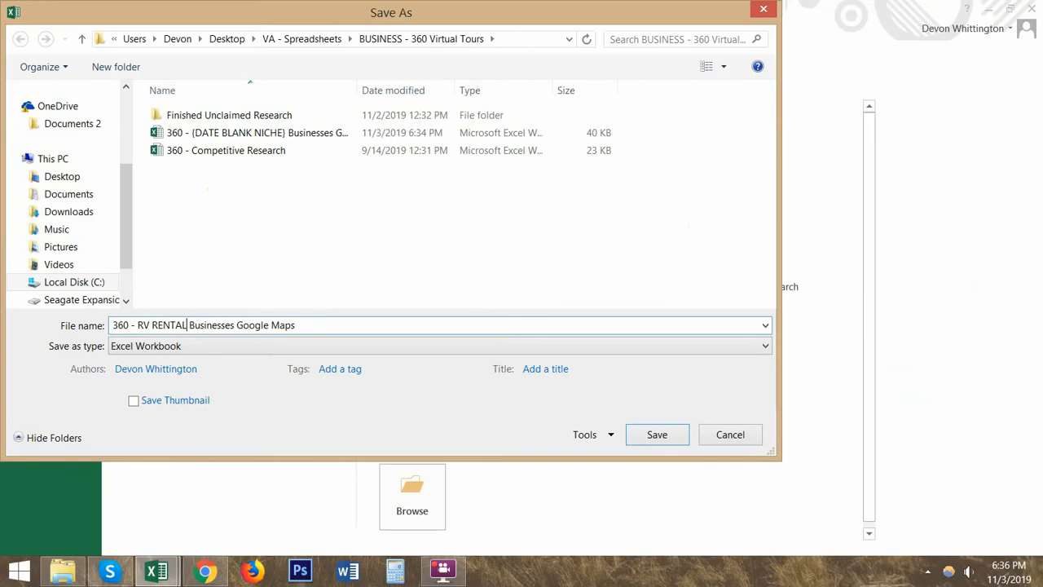
key(Return)
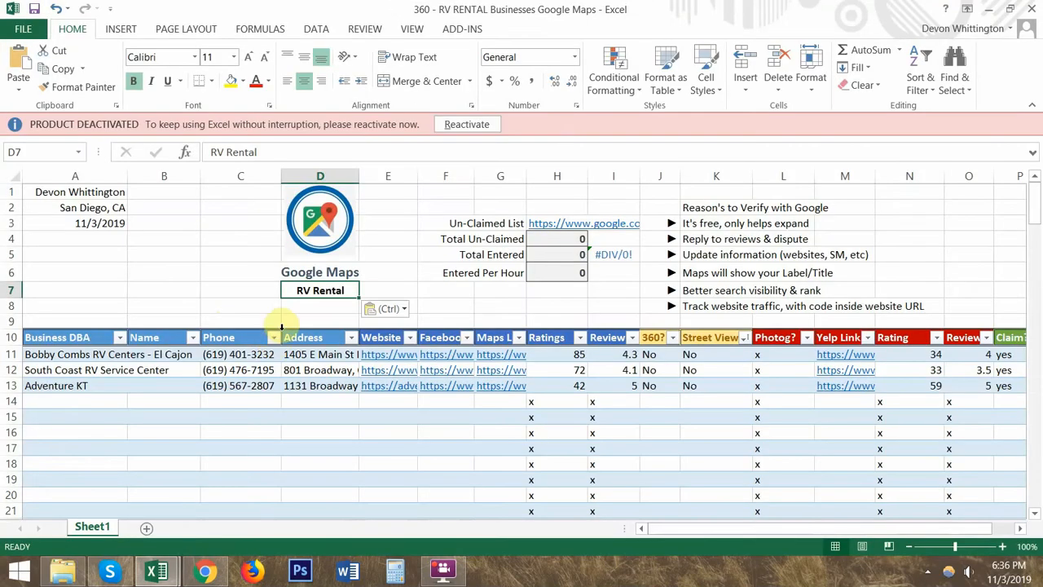
Step: Look over the empty lead rows below Adventure KT in the RV rental sheet
drag(90, 352, 86, 400)
click(86, 400)
scroll(98, 411, down, 5)
click(105, 411)
scroll(104, 386, up, 4)
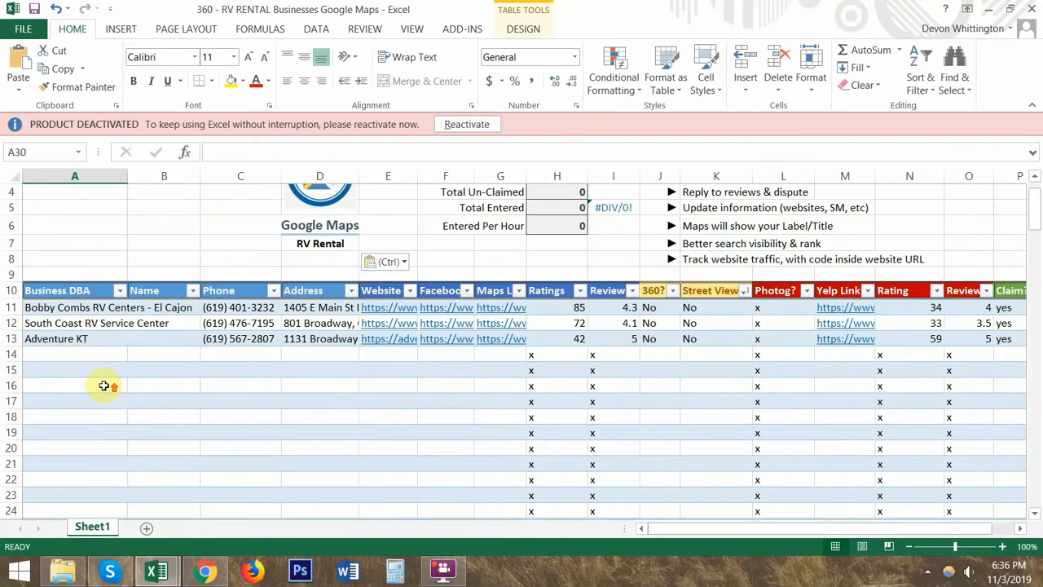
Step: Switch to Chrome and search Yelp for "fine dining" in San Diego, CA
key(alt+Tab)
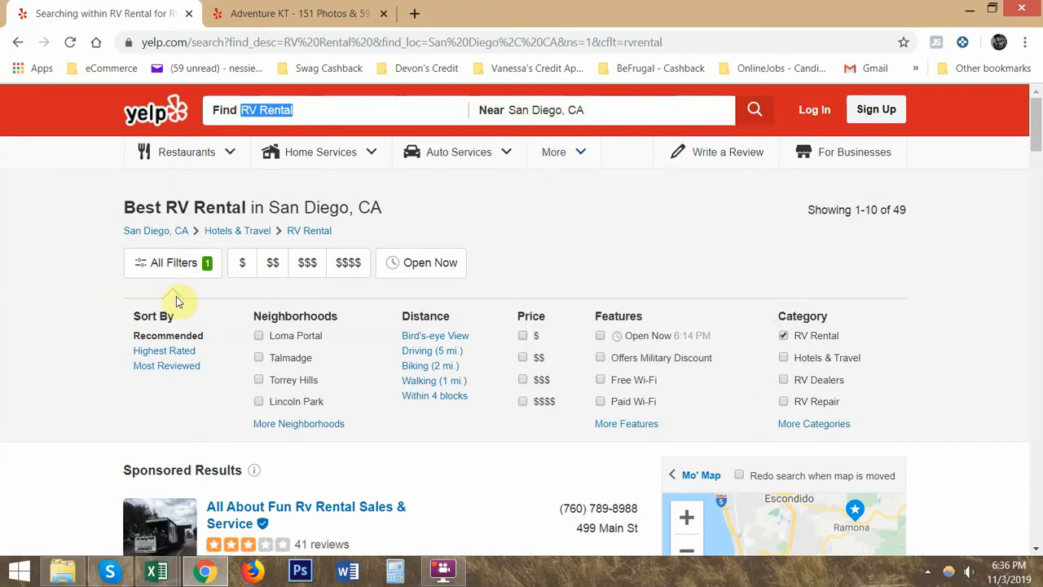
click(168, 262)
click(168, 263)
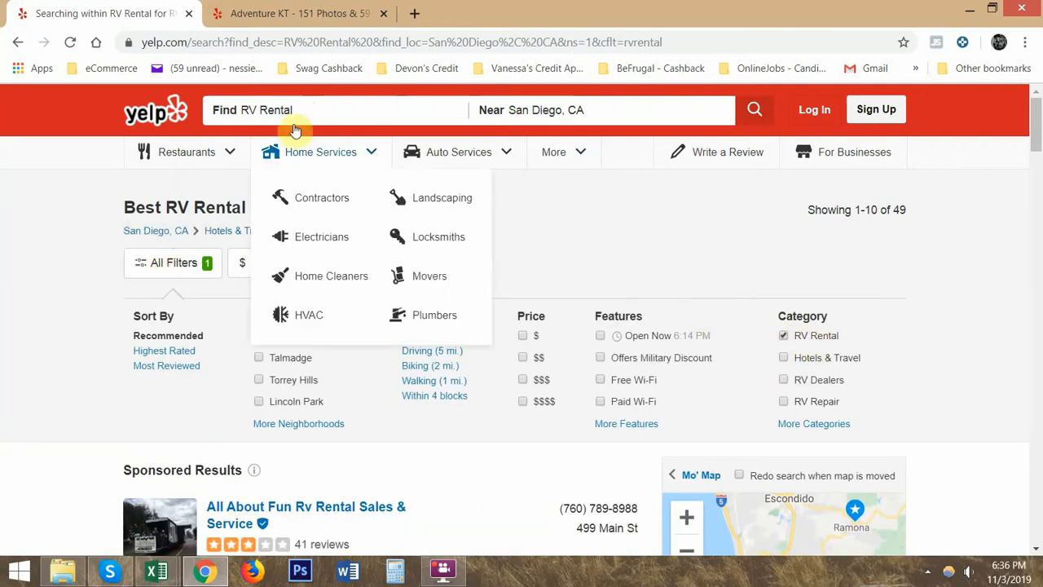
click(343, 108)
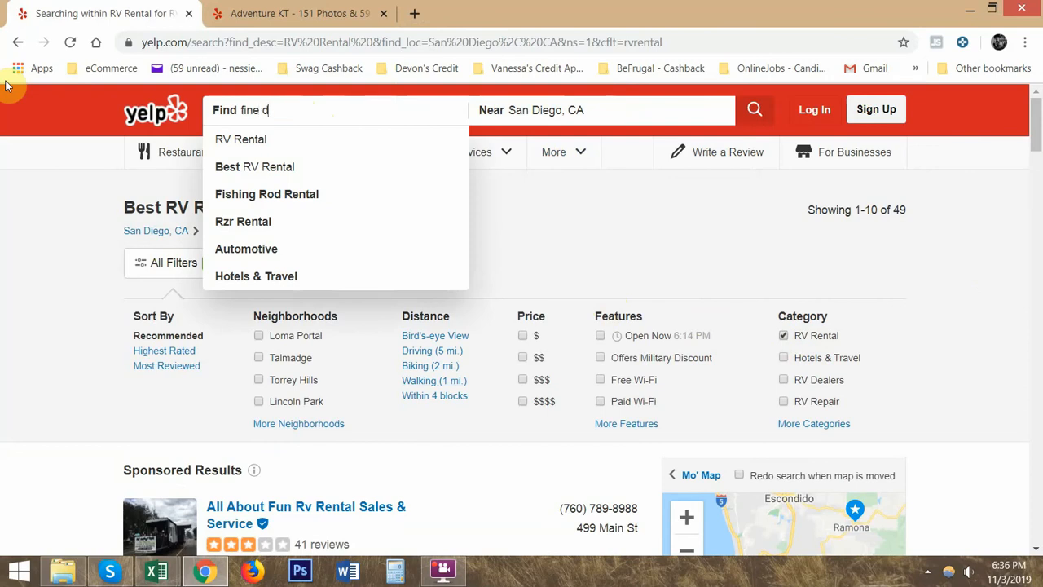
text(fine dining)
key(Return)
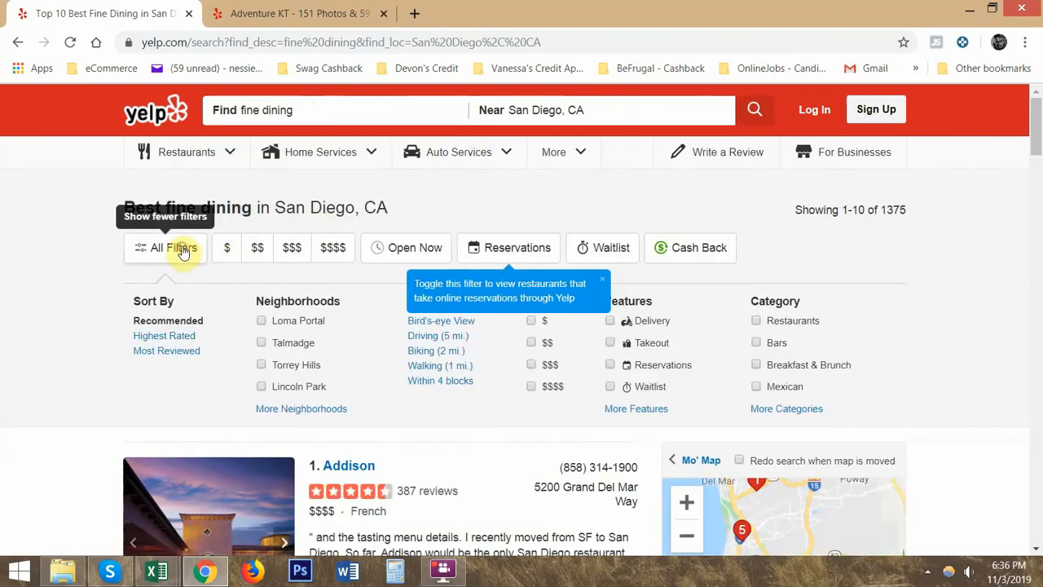
Step: Examine Yelp's full category list for fine dining, closing it without applying a filter, and glance over the top results
click(181, 249)
click(183, 250)
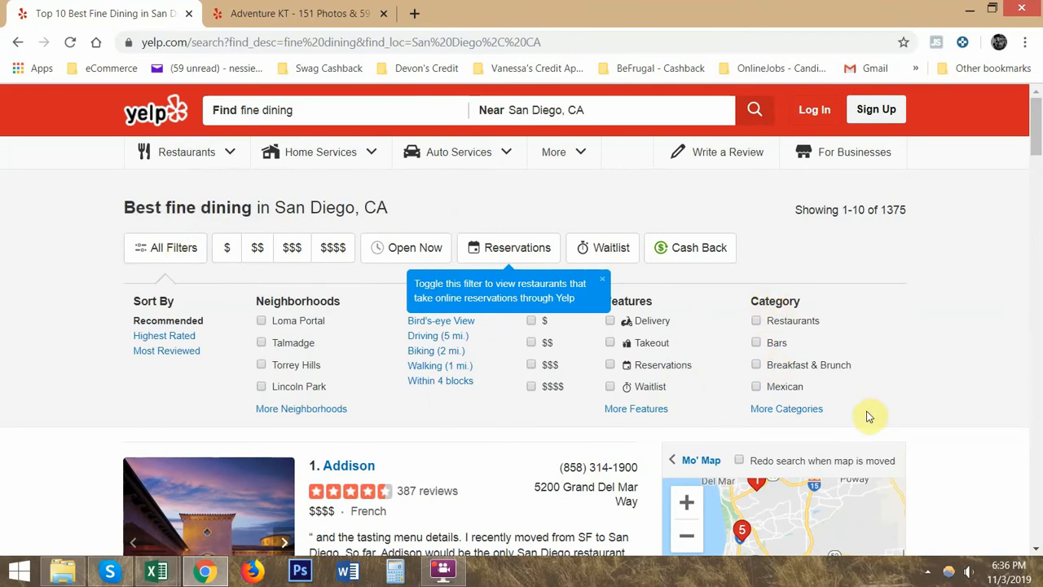
click(791, 410)
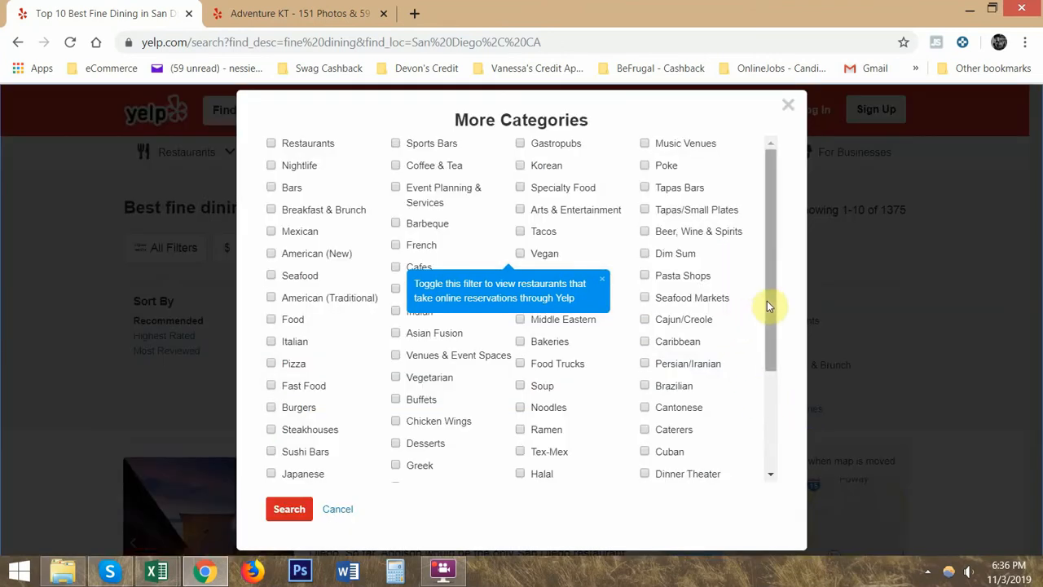
drag(769, 308, 769, 339)
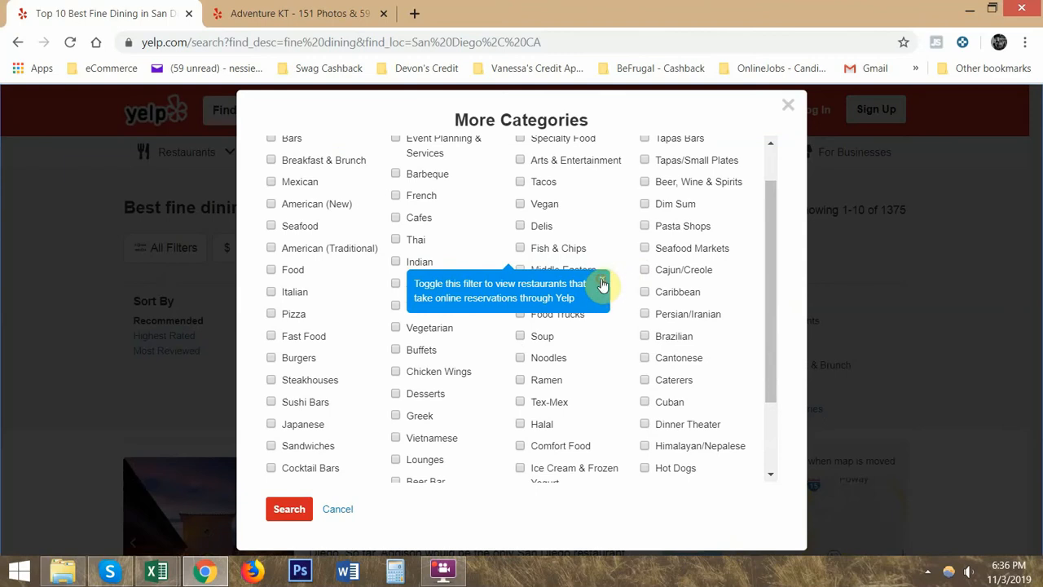
drag(771, 263, 735, 186)
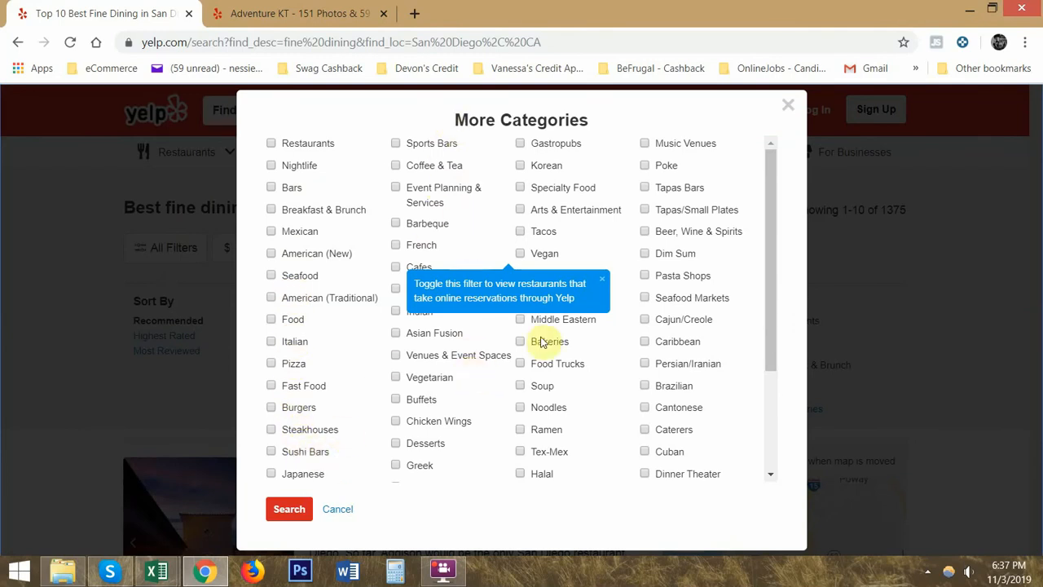
click(337, 510)
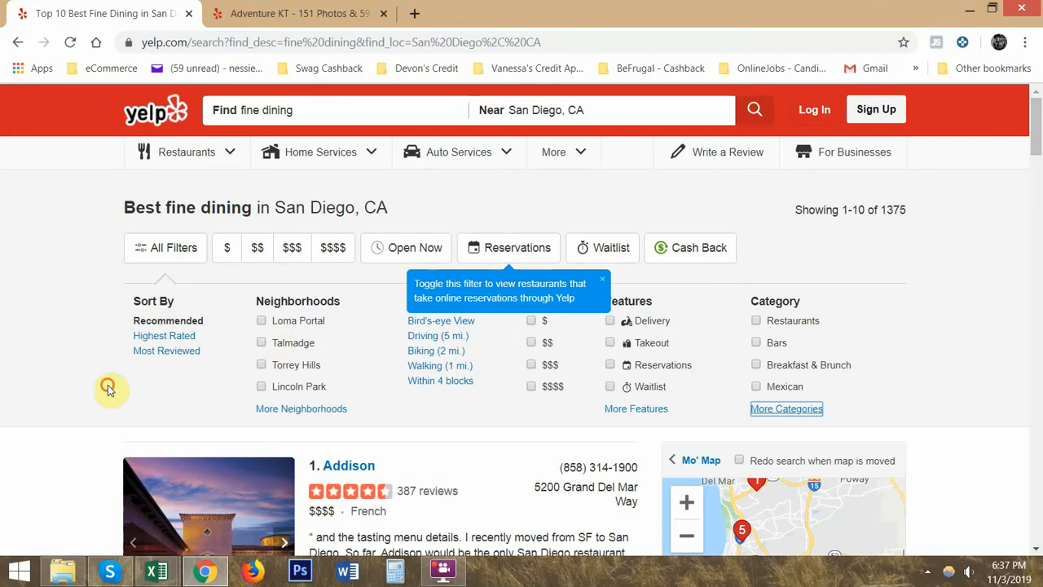
click(787, 410)
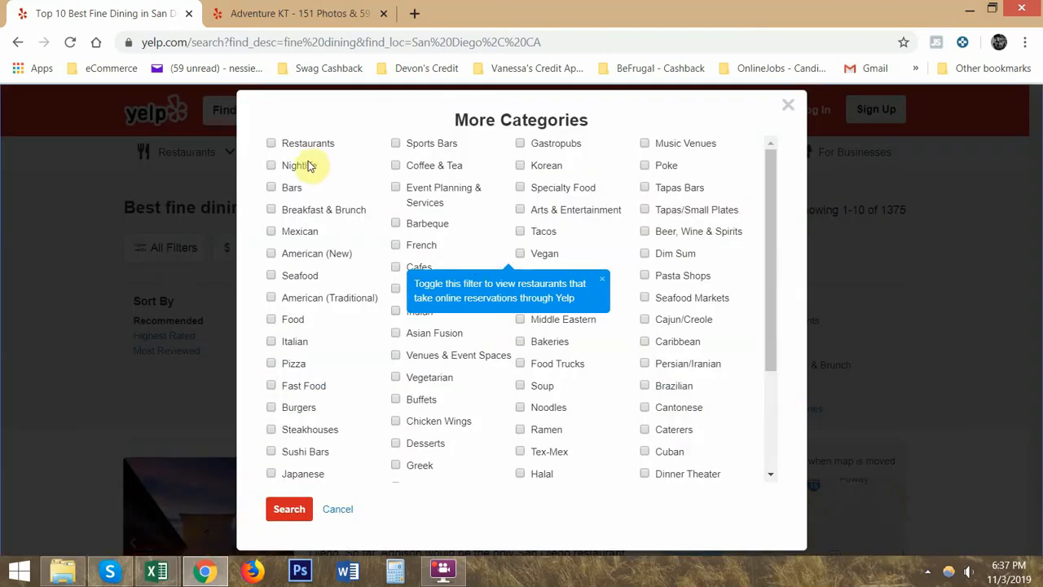
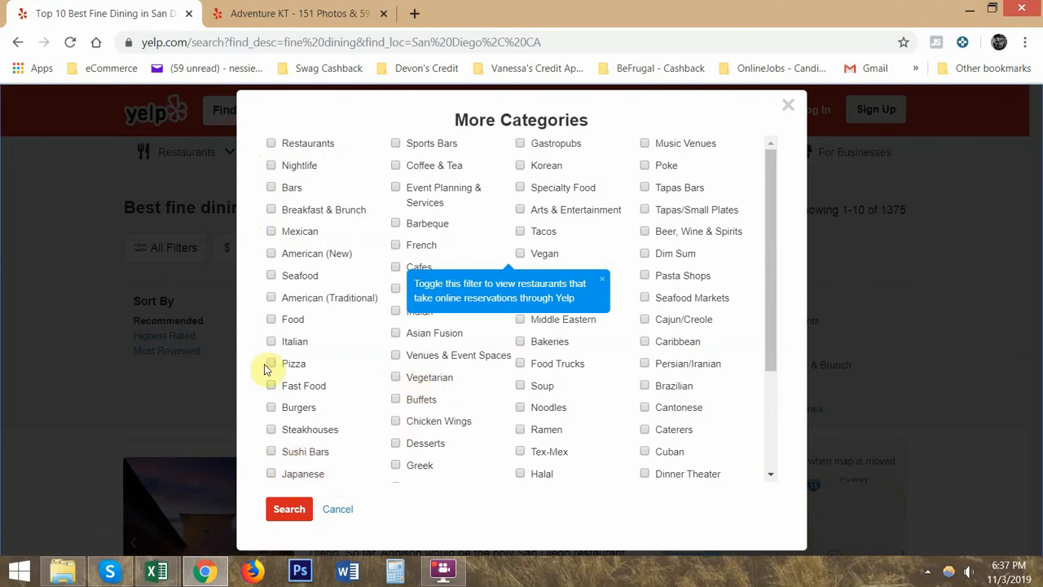
click(336, 510)
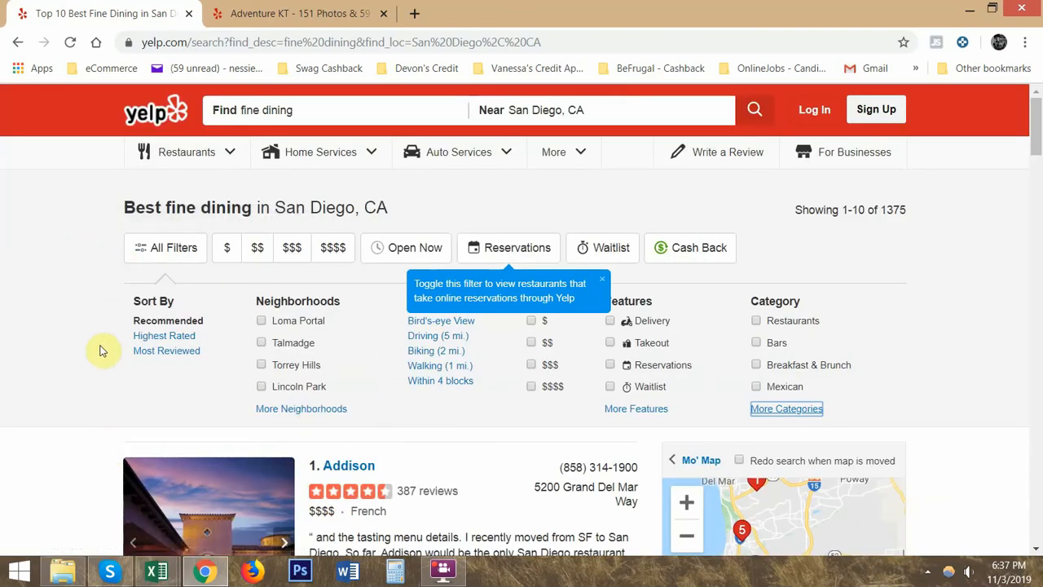
scroll(118, 342, down, 2)
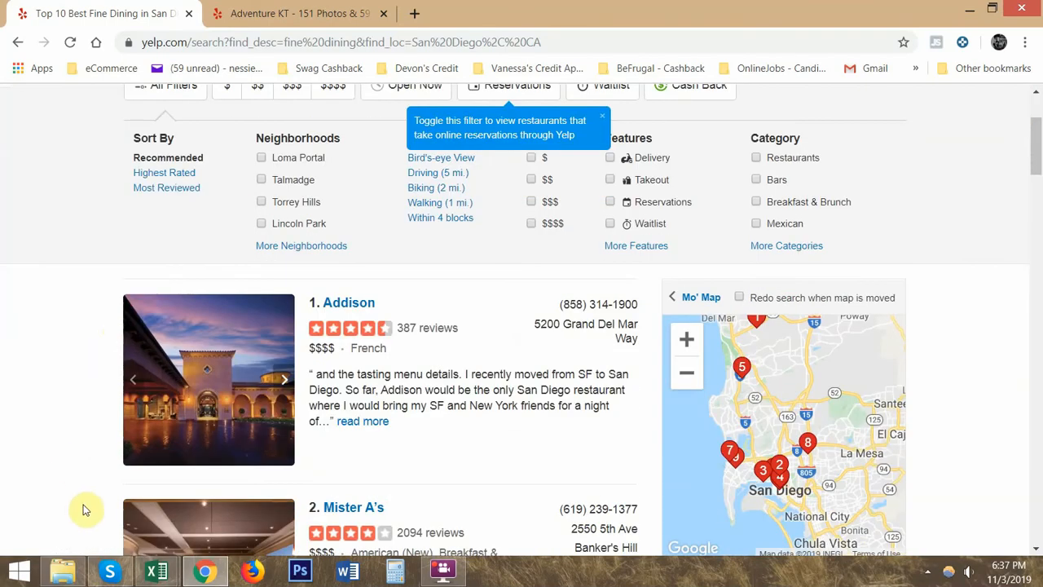
scroll(99, 429, up, 2)
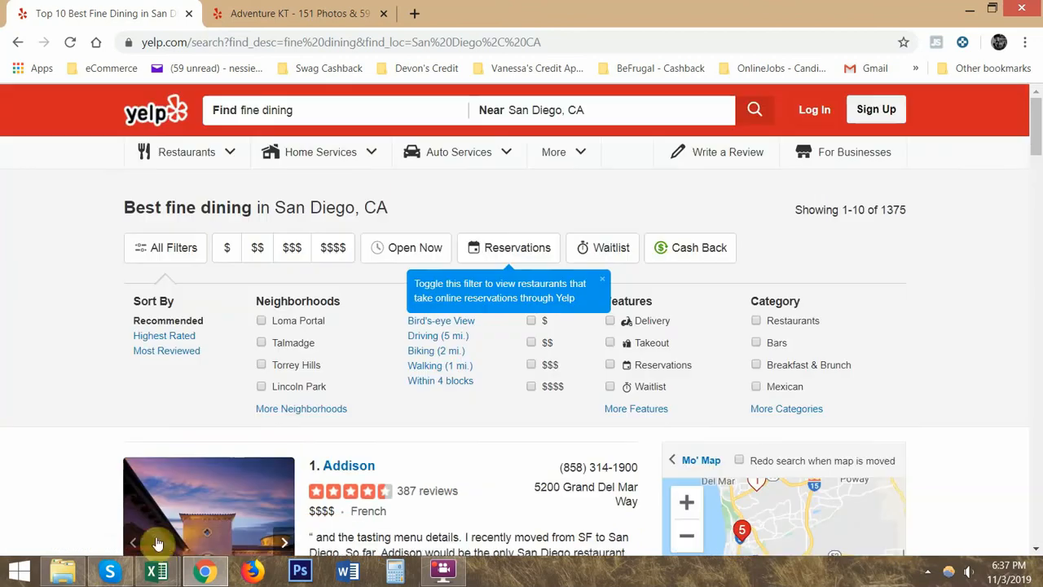
Step: Switch to the "360 - RV RENTAL Businesses Google Maps" workbook in Excel and review the lead columns from Business DBA through Street View
mouse_move(154, 571)
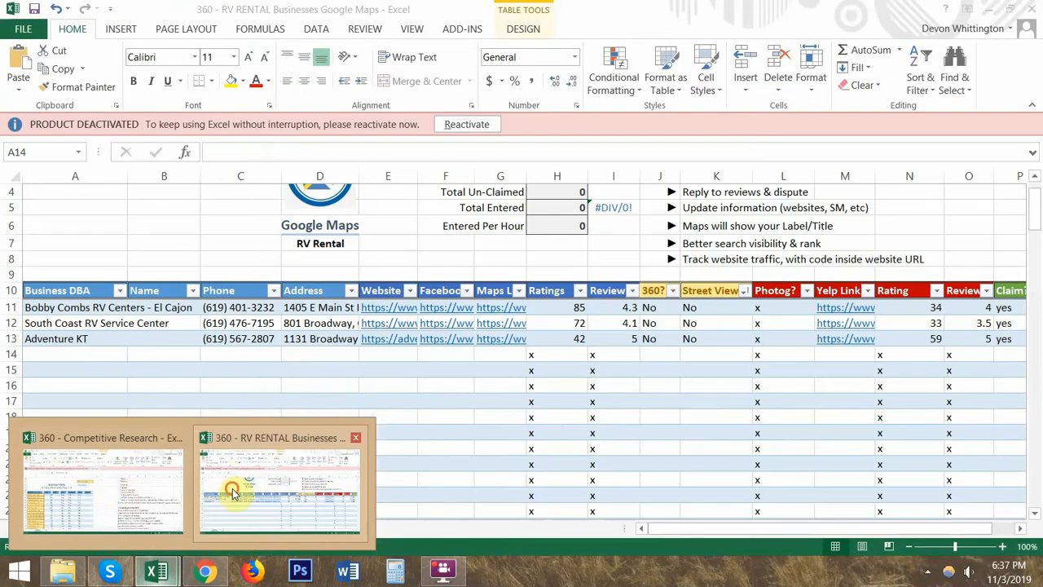
click(232, 489)
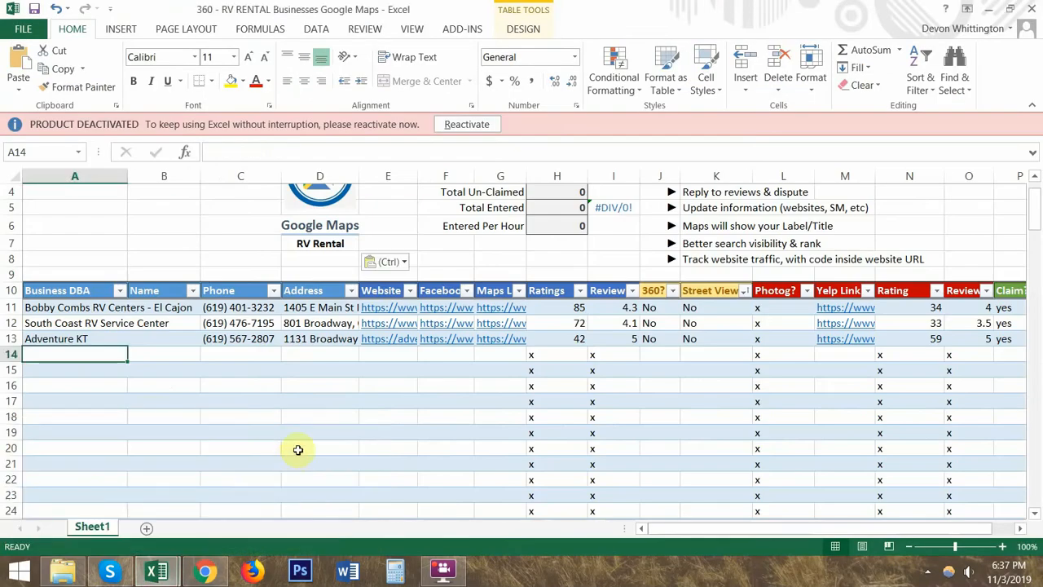
drag(556, 403, 1001, 381)
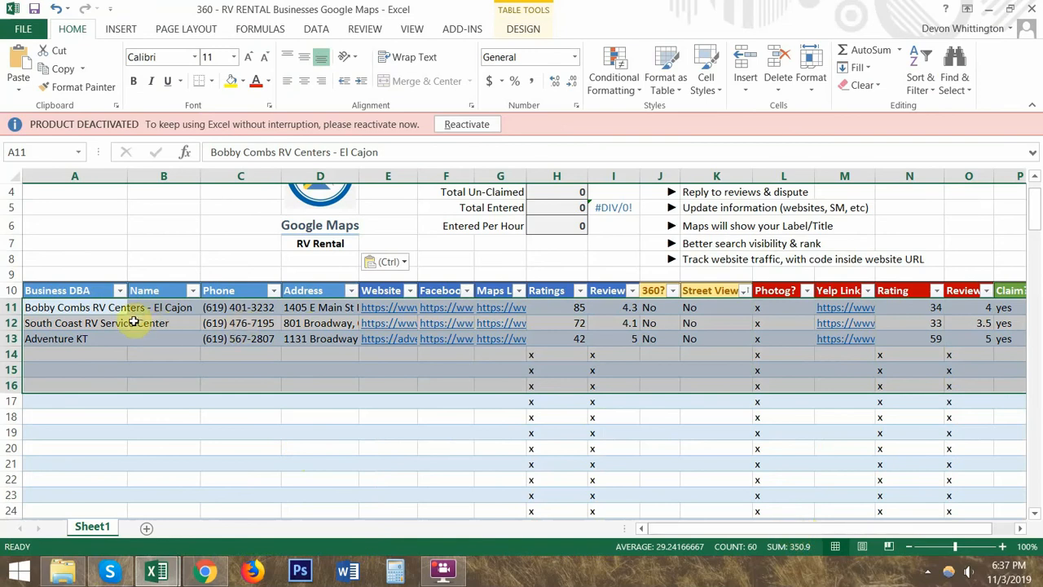
click(97, 309)
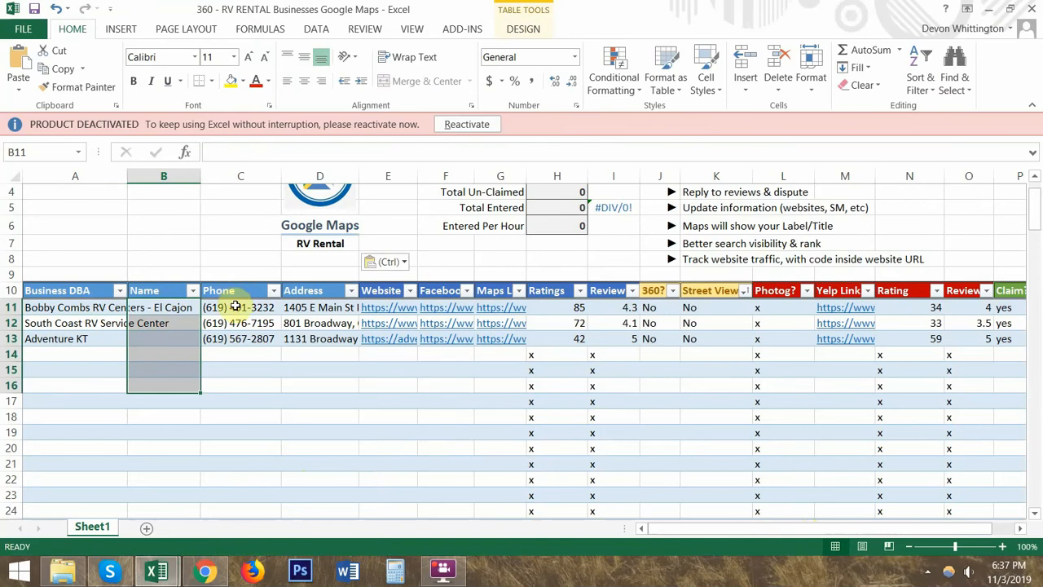
click(239, 308)
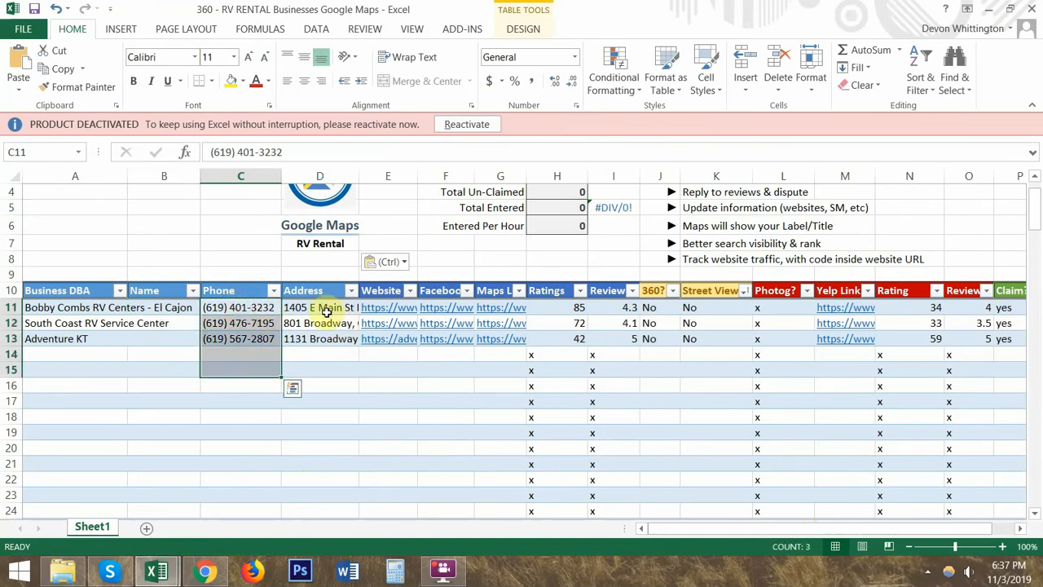
drag(329, 306, 328, 370)
drag(407, 395, 413, 308)
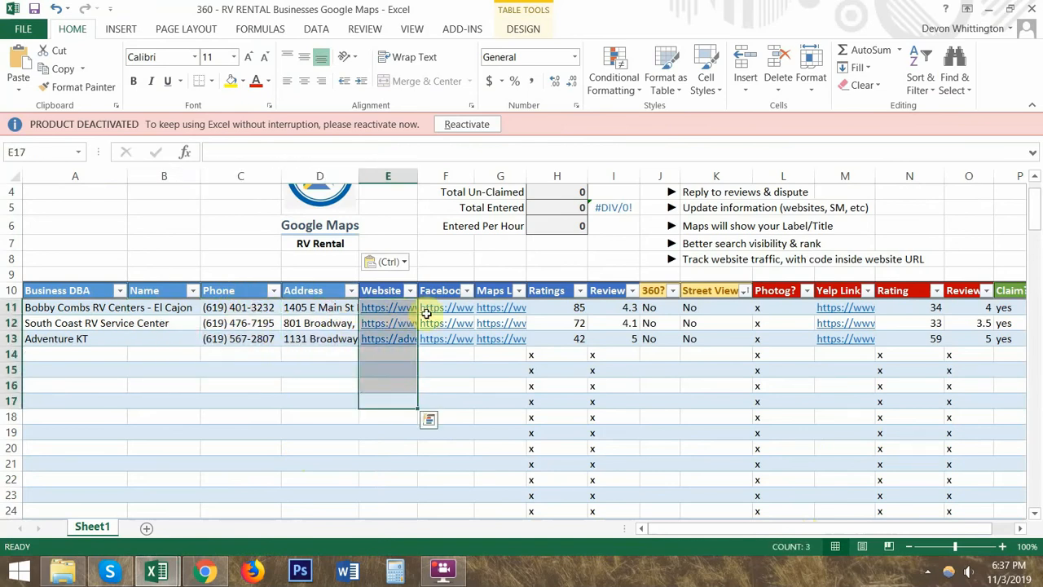
drag(461, 384, 456, 336)
drag(502, 385, 511, 309)
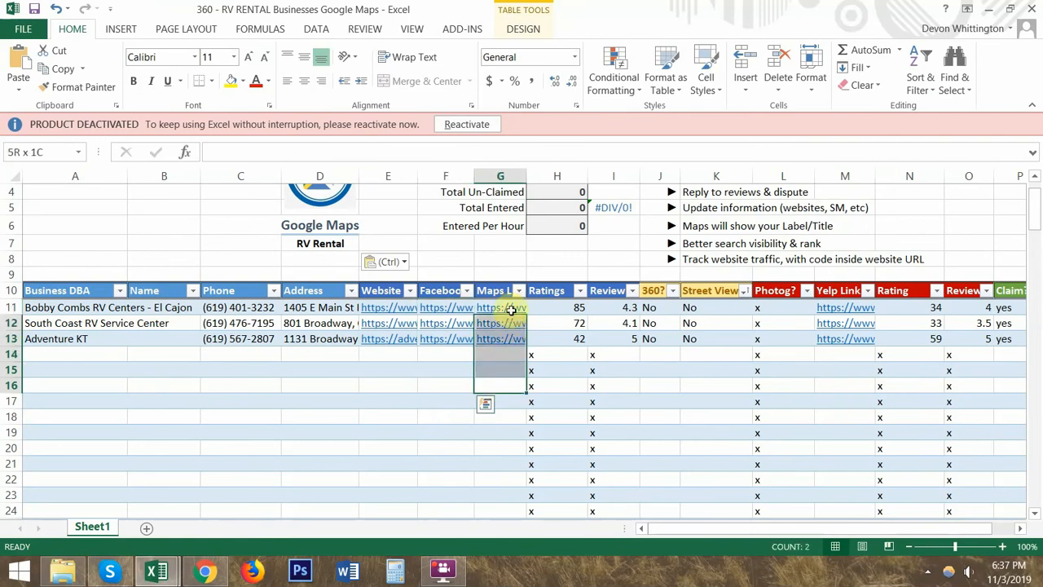
click(580, 307)
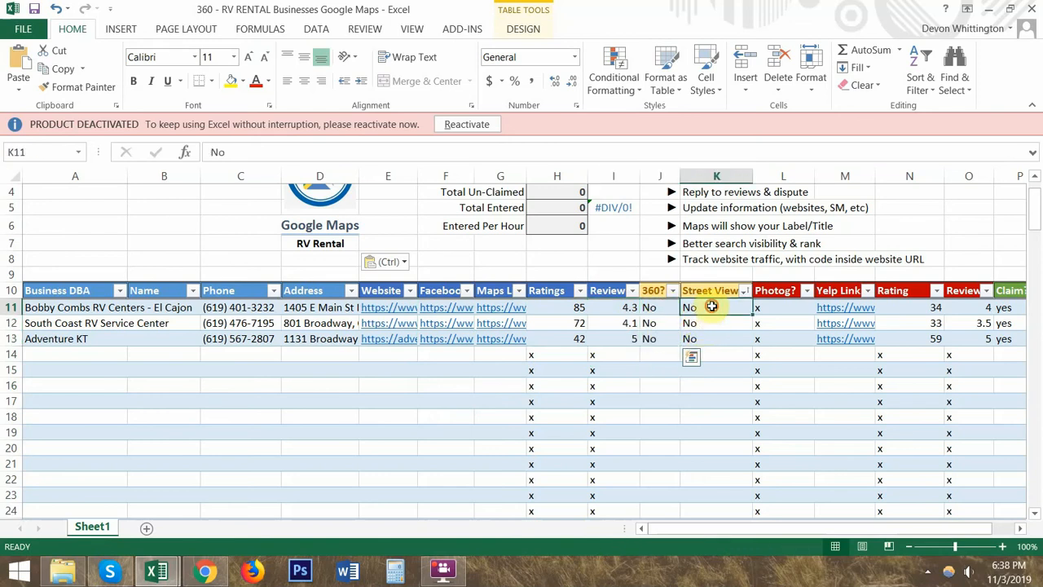
Step: Return to Chrome and reopen the recently closed NINE-TEN Restaurant & Bar Google Maps page from the browsing history
key(alt+Tab)
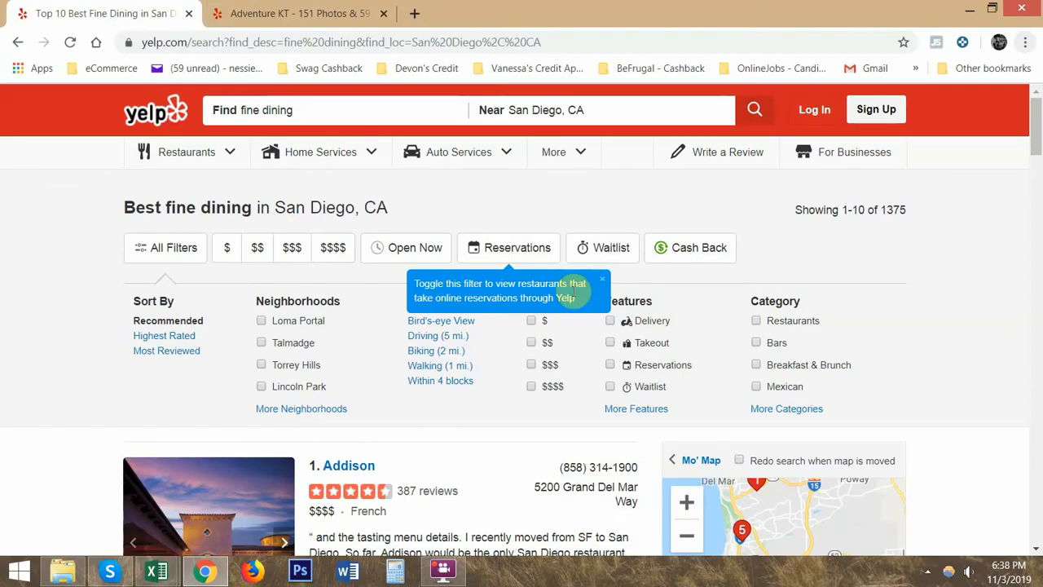
click(301, 13)
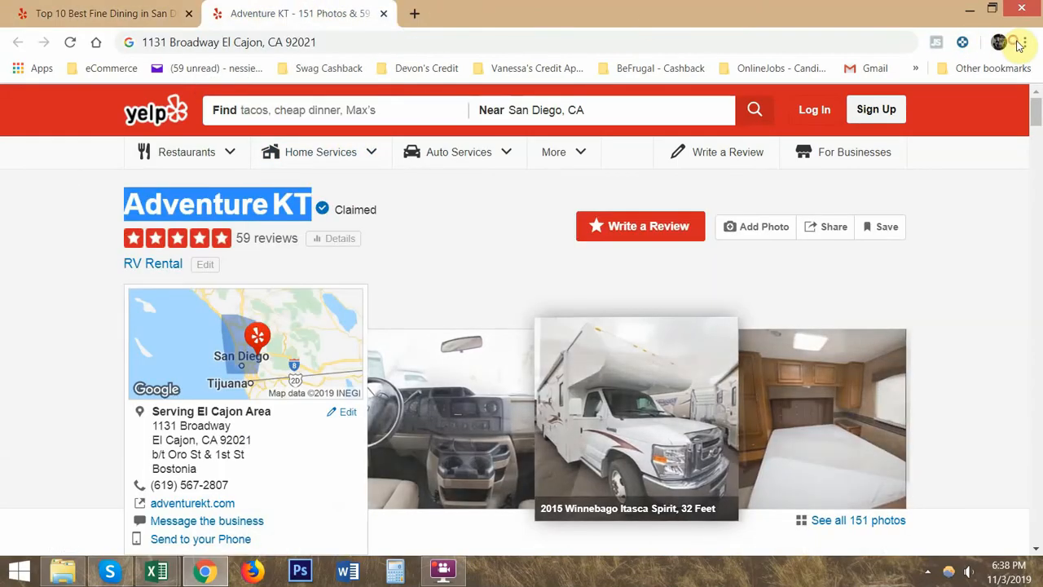
click(1025, 43)
click(864, 177)
click(1026, 42)
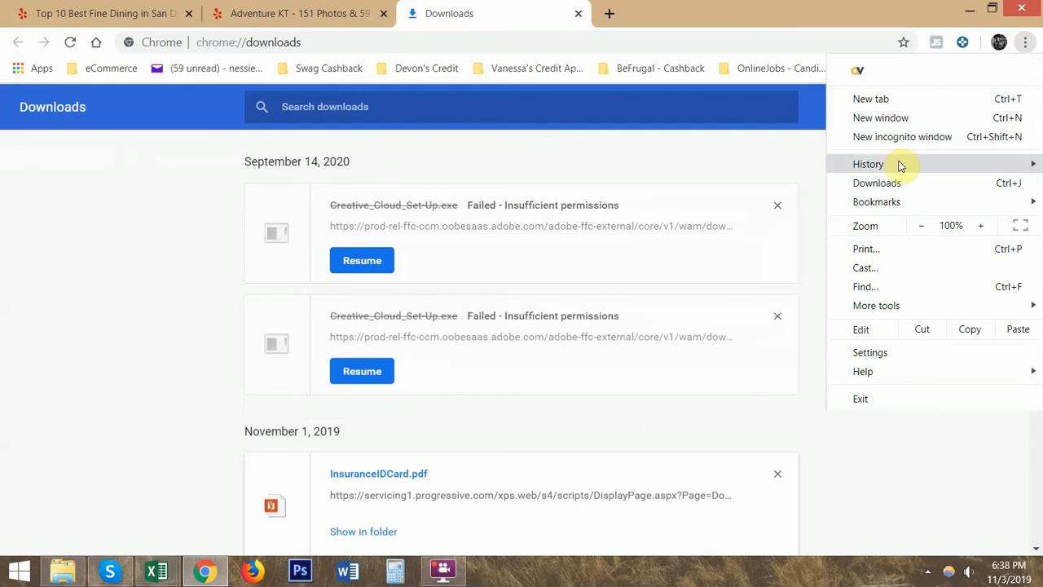
mouse_move(834, 163)
click(526, 204)
Step: Close the Adventure KT and Downloads tabs
click(375, 7)
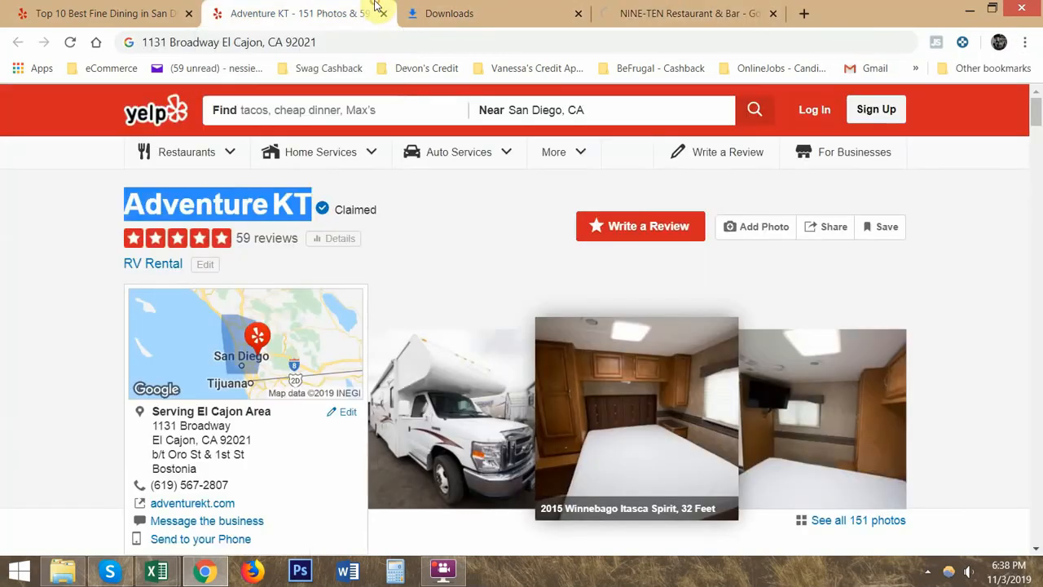
click(383, 15)
click(383, 14)
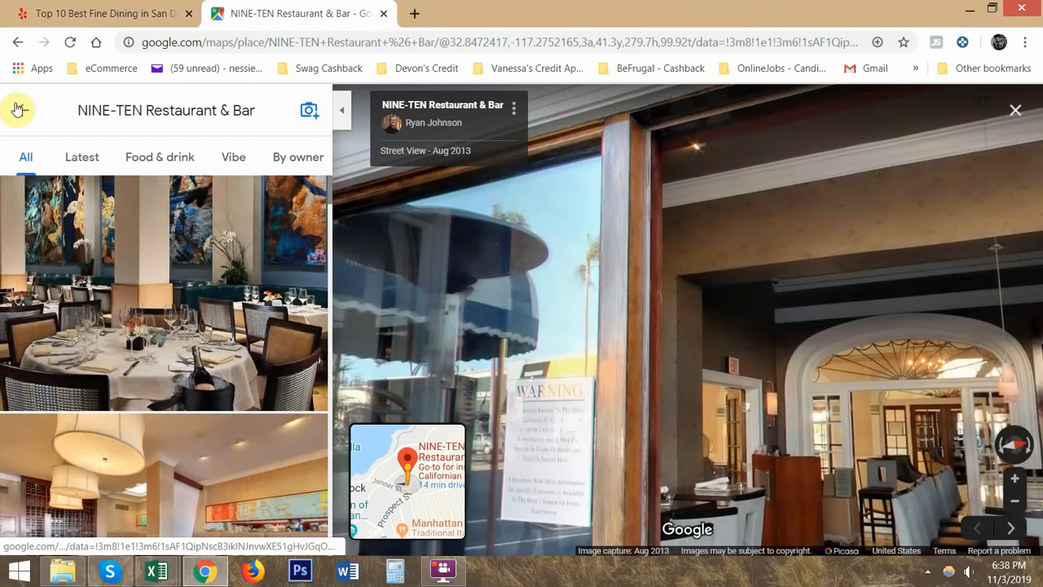
Step: Go back to the NINE-TEN Restaurant & Bar place details and open the 360° photo of its entrance from the Photos section
click(22, 111)
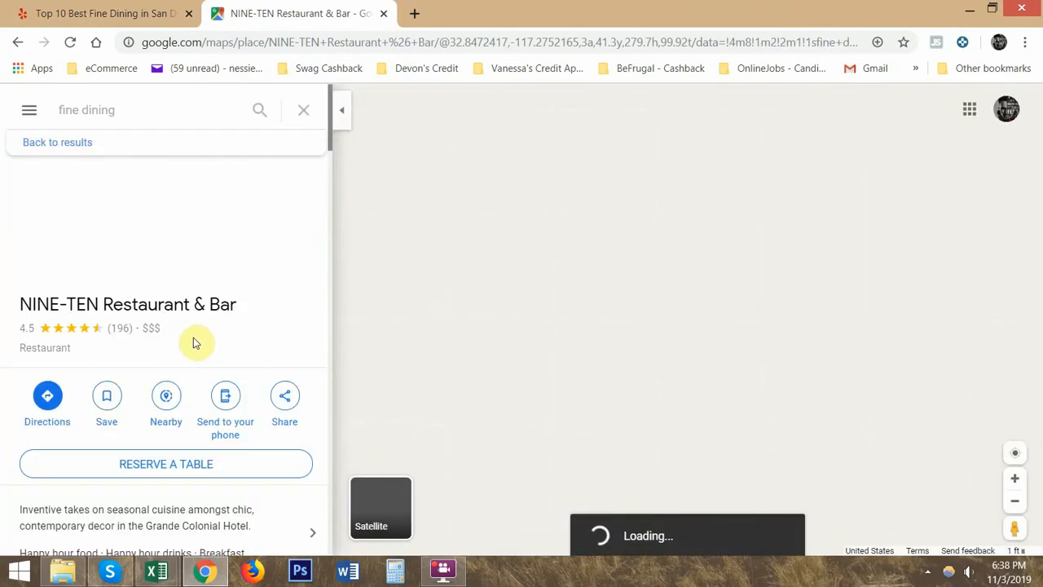
scroll(284, 375, down, 5)
scroll(284, 375, down, 8)
scroll(279, 366, up, 4)
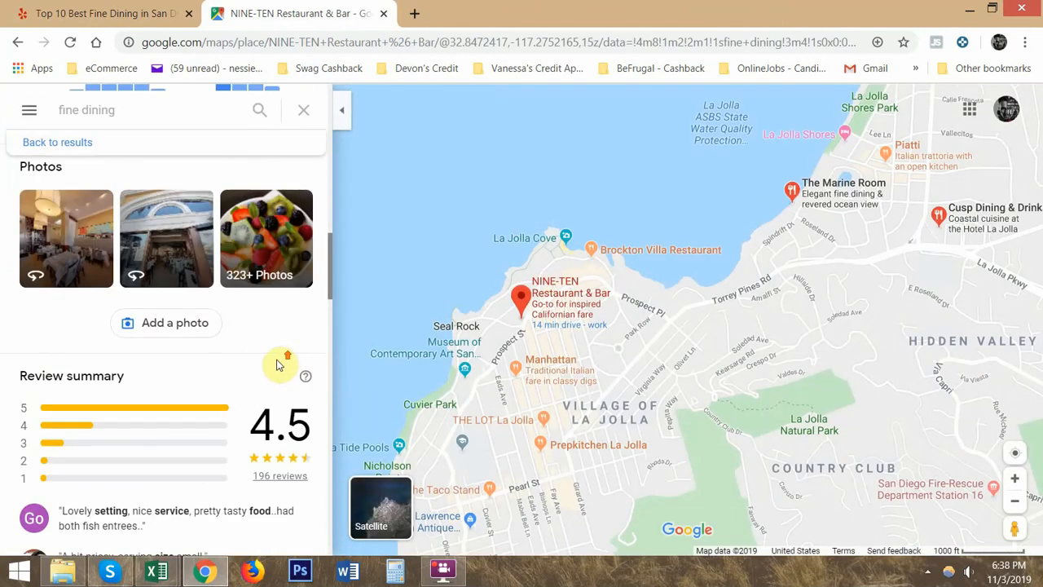
click(172, 259)
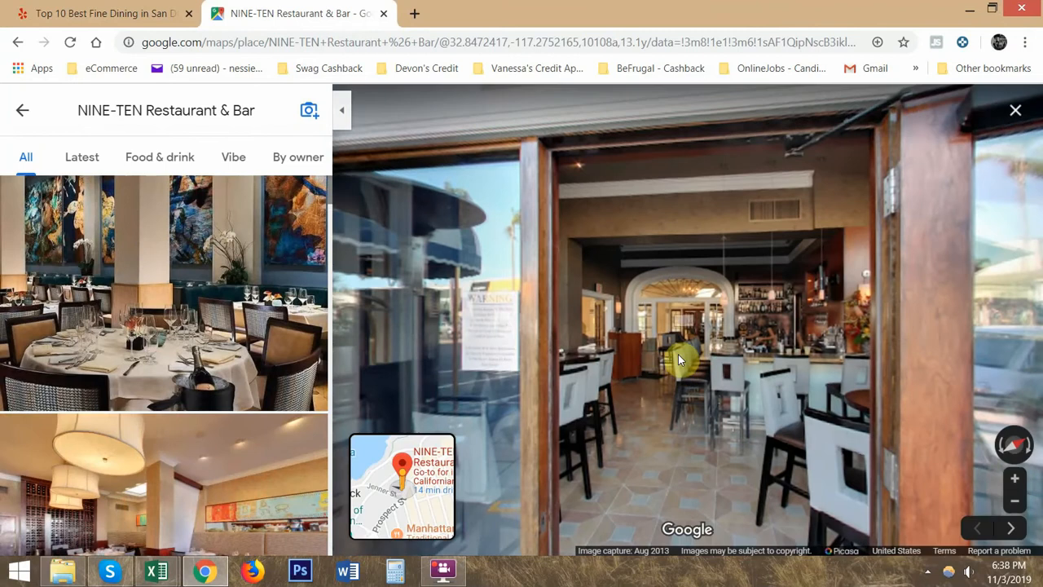
Step: Move through the restaurant's 360° tour from the entrance out to the street and look around the parking area
click(633, 365)
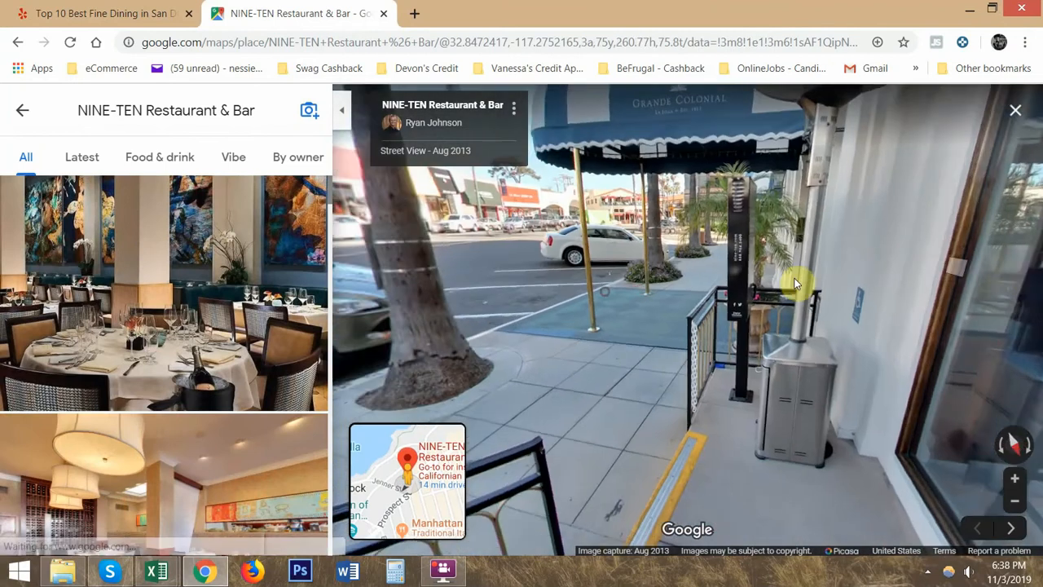
drag(796, 284, 919, 237)
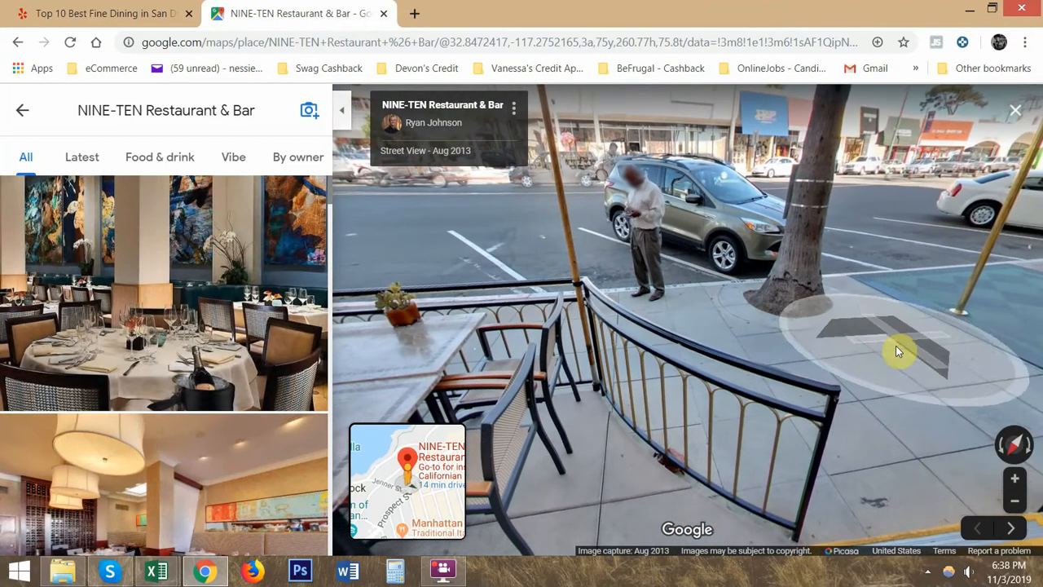
click(895, 326)
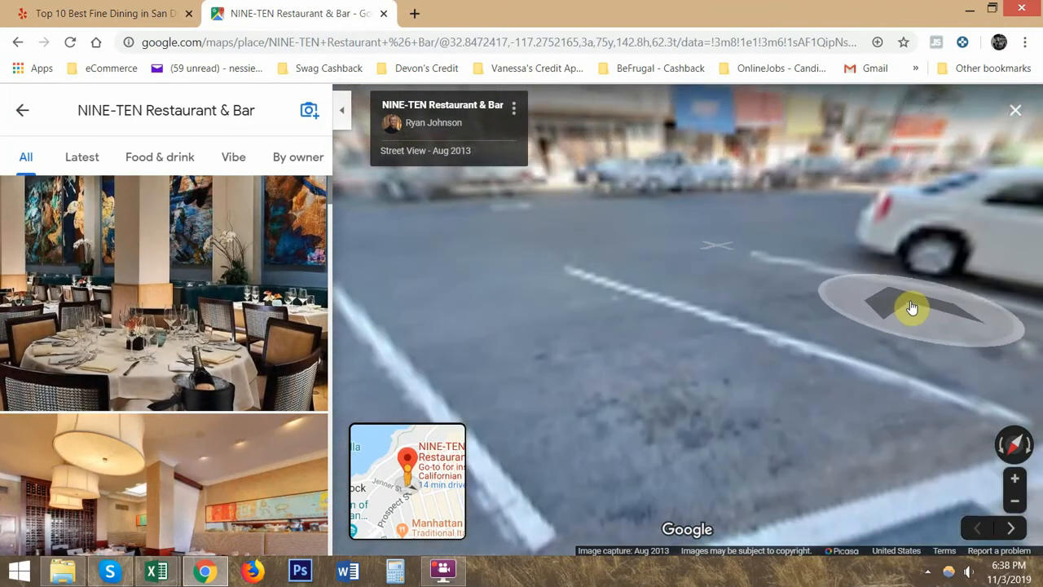
drag(929, 280, 603, 273)
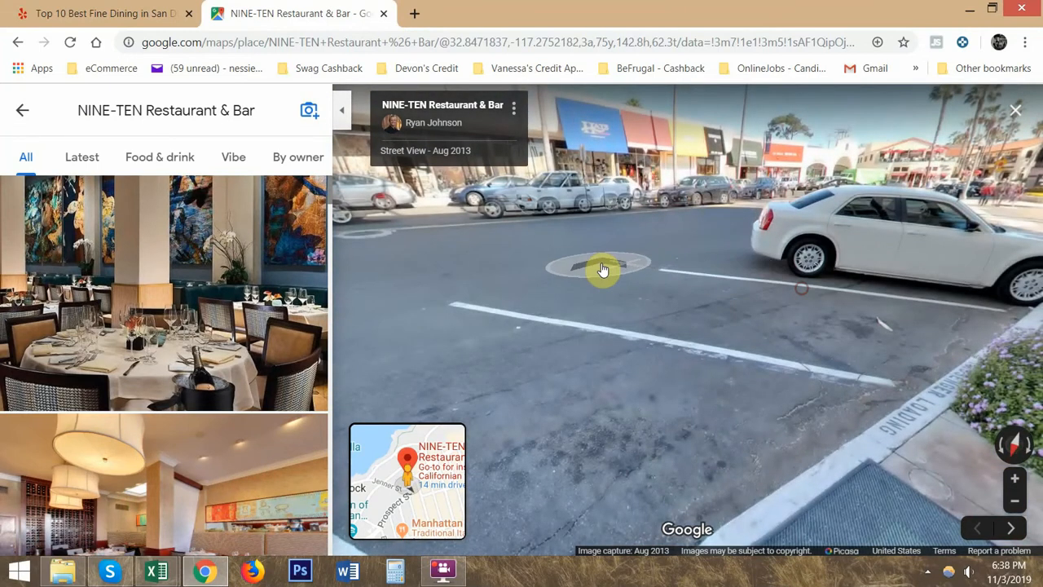
Step: Turn the 360° view from the street back to the building entrance and move to the restaurant's patio doorway
drag(790, 296, 428, 247)
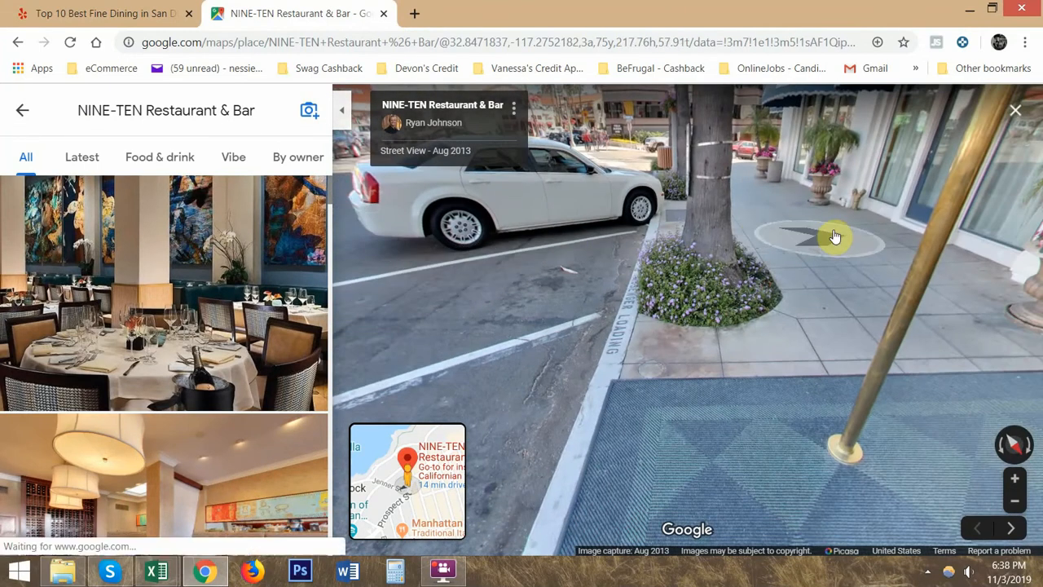
click(807, 282)
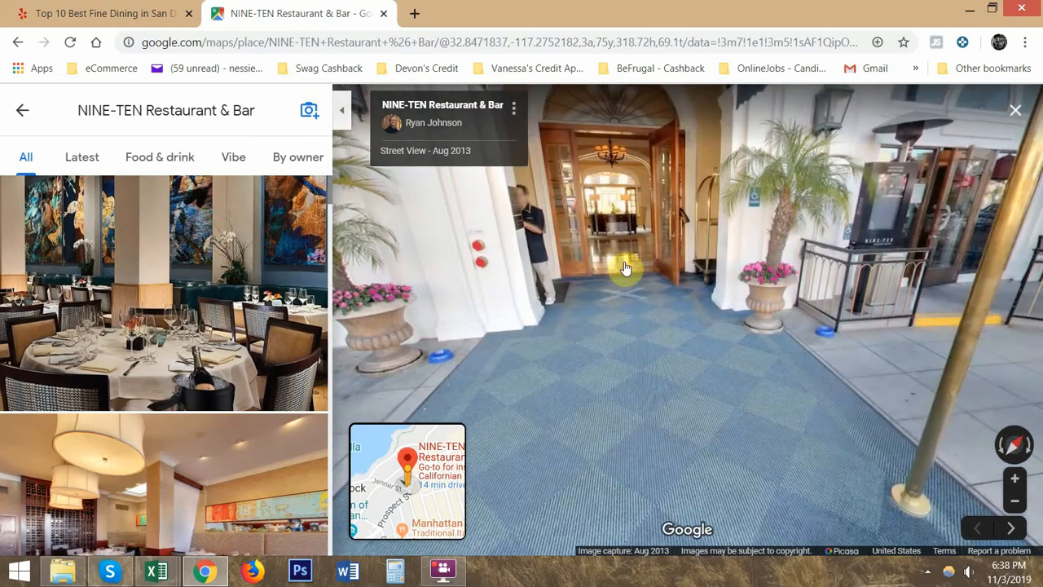
drag(902, 256, 664, 249)
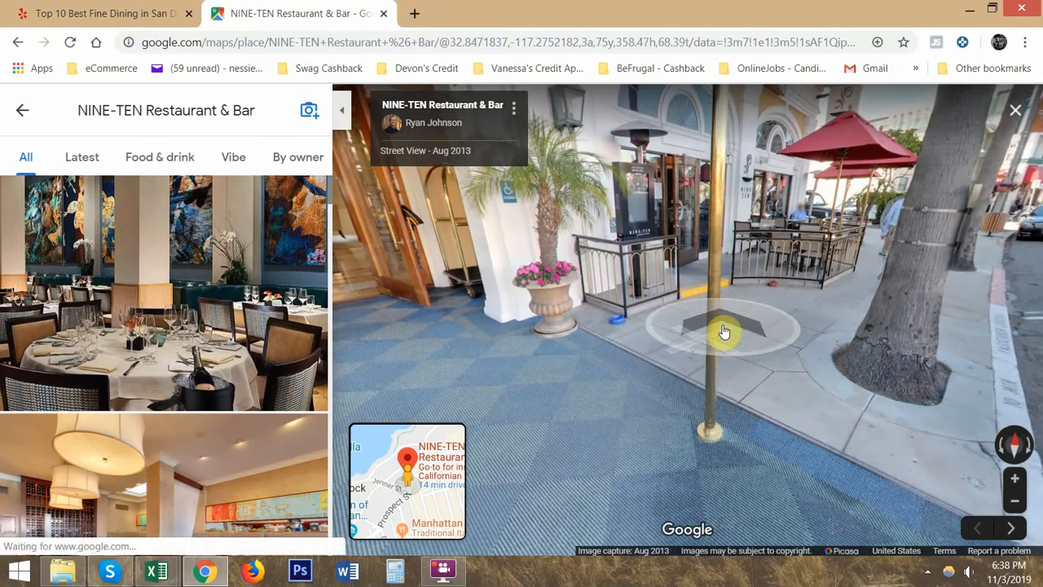
click(724, 331)
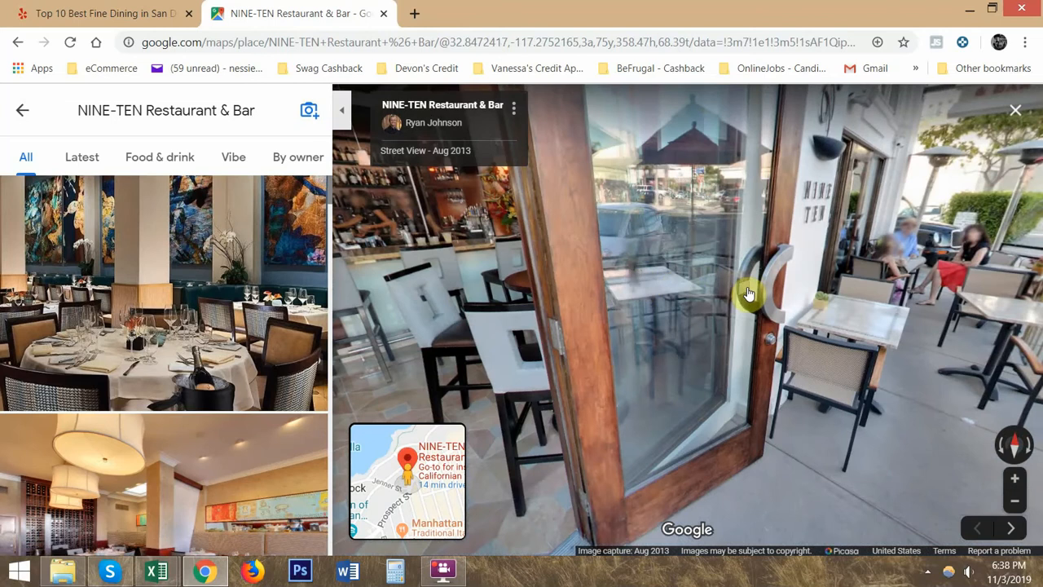
Step: Look around from the open patio doorway, examining the bar interior and the glass doors
drag(574, 263, 846, 226)
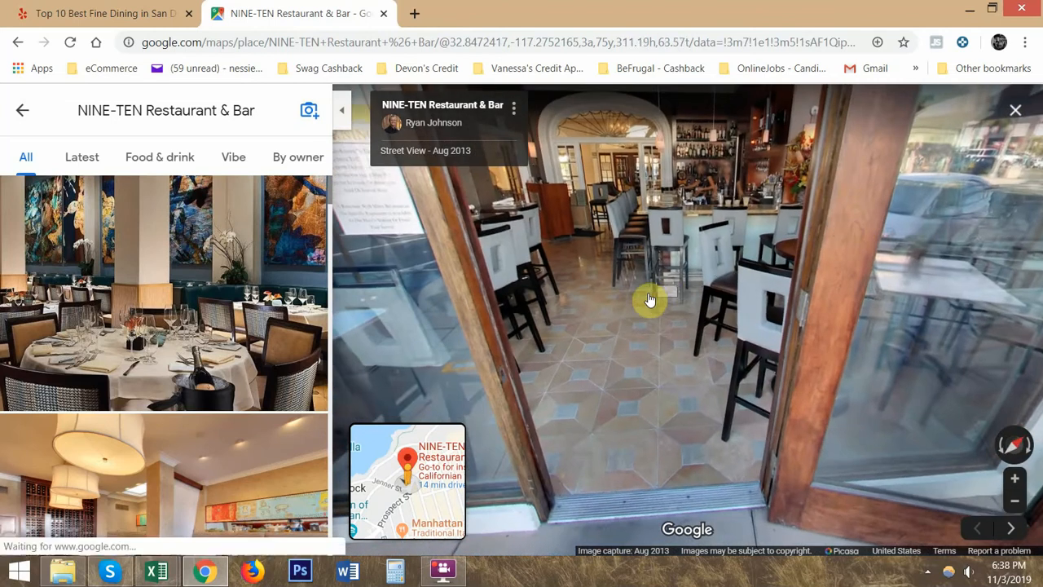
drag(632, 339, 881, 339)
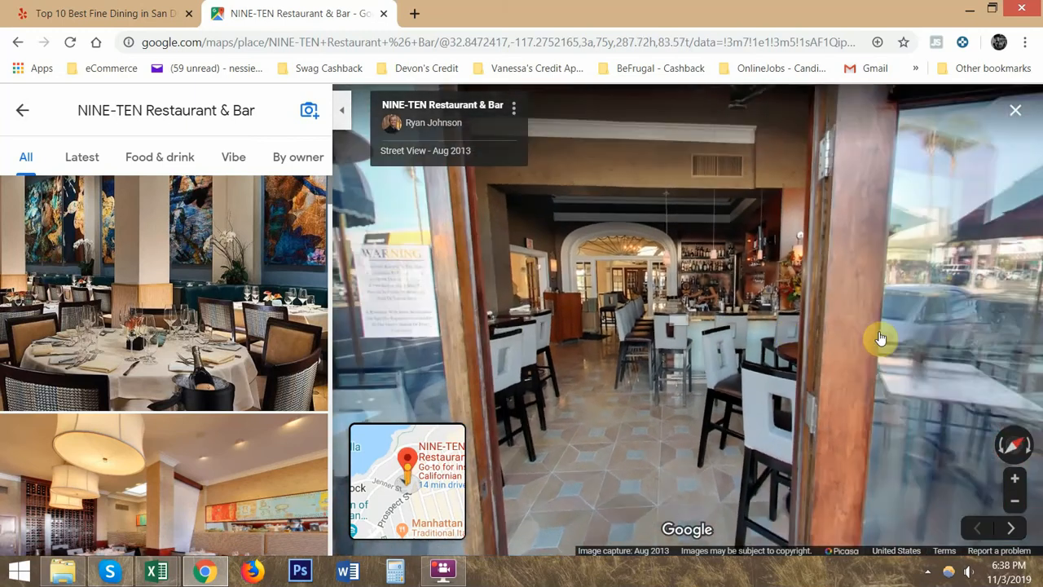
drag(973, 323, 892, 322)
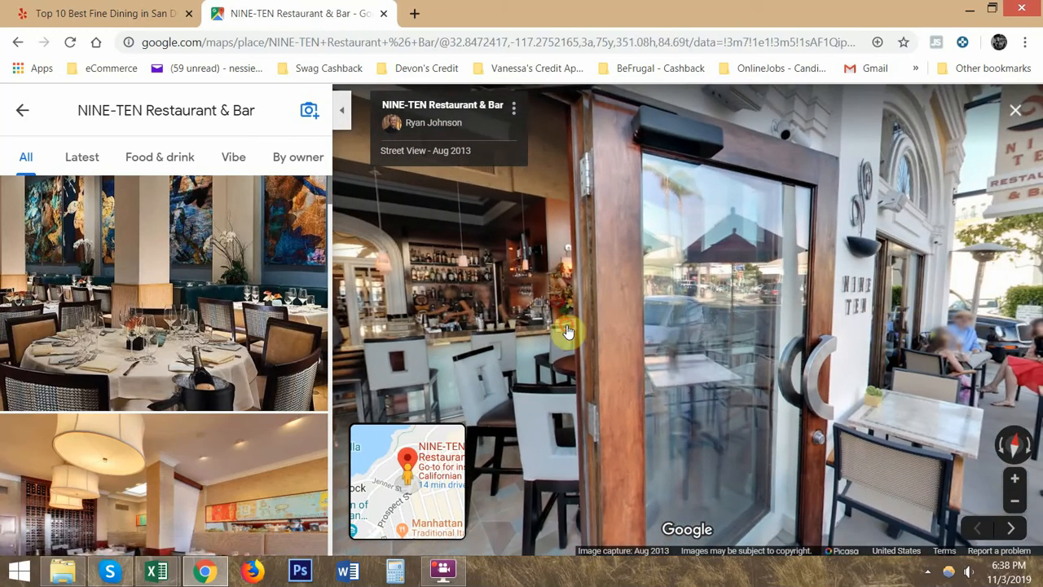
drag(568, 331, 824, 316)
drag(409, 327, 487, 323)
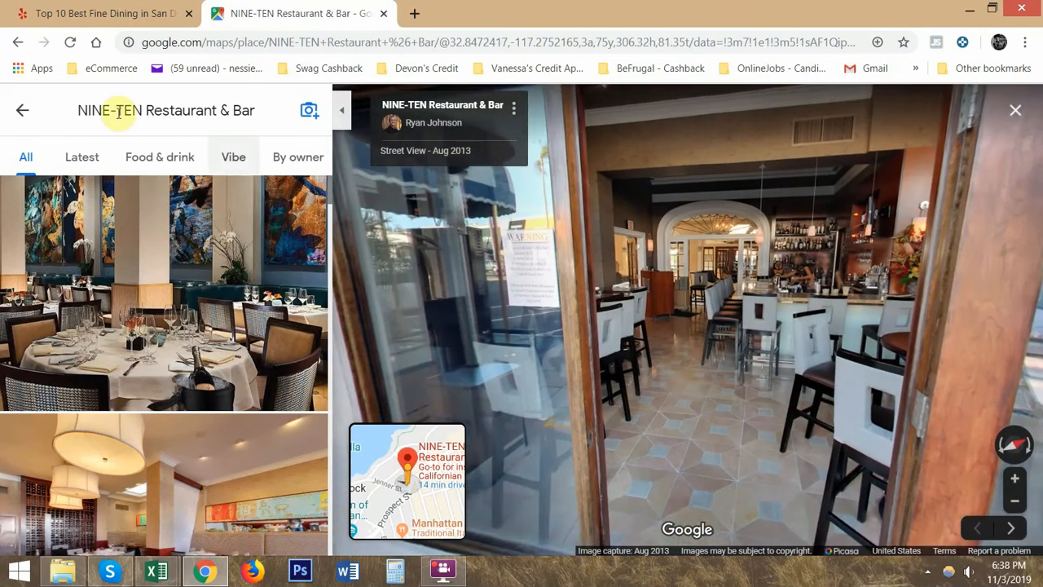
Step: Return to the NINE-TEN Restaurant & Bar place details, open the dining room's 360° photo and look around the room
click(25, 114)
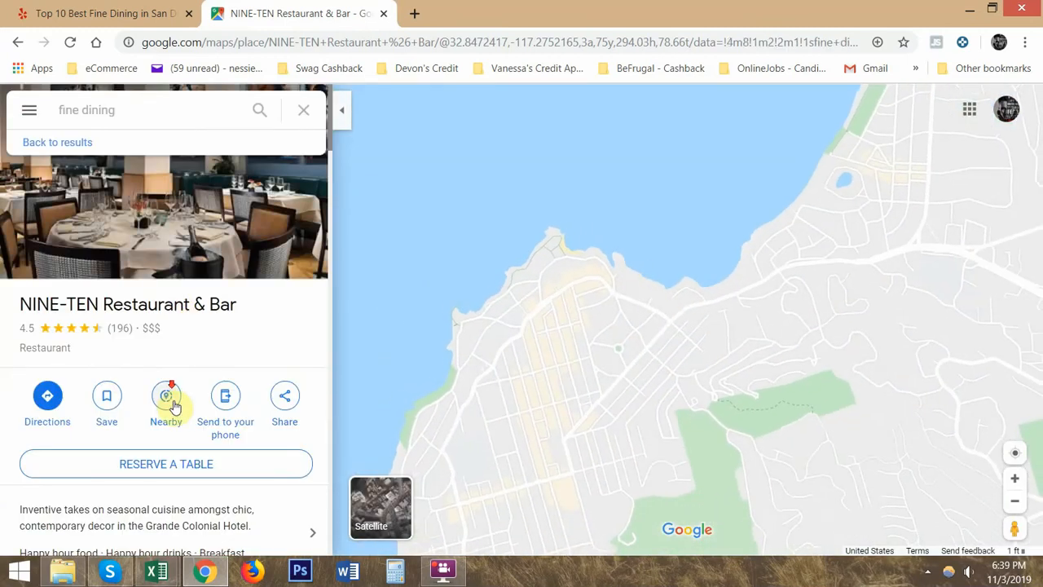
scroll(247, 391, down, 5)
click(79, 458)
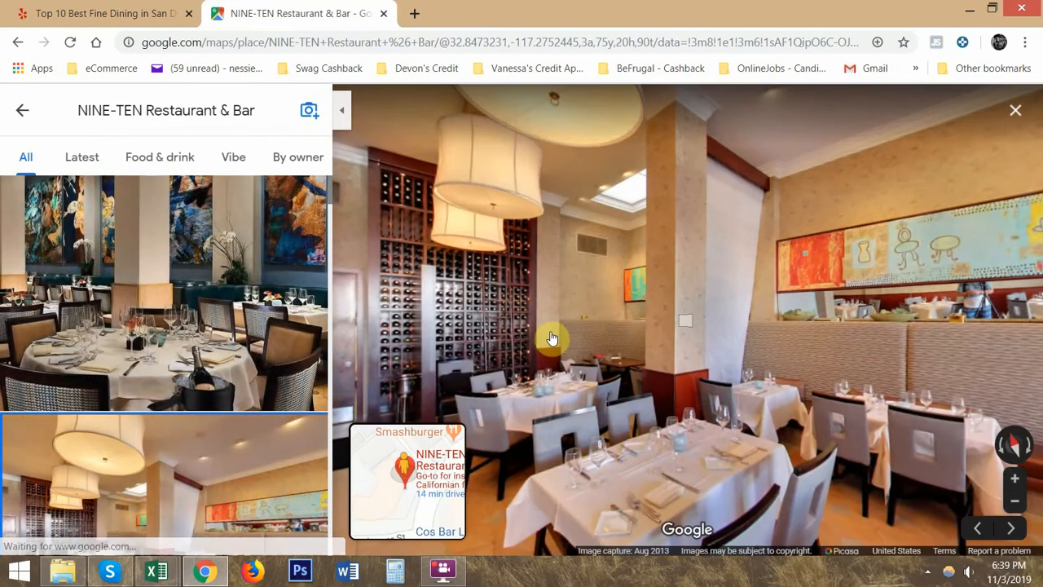
drag(551, 338, 926, 310)
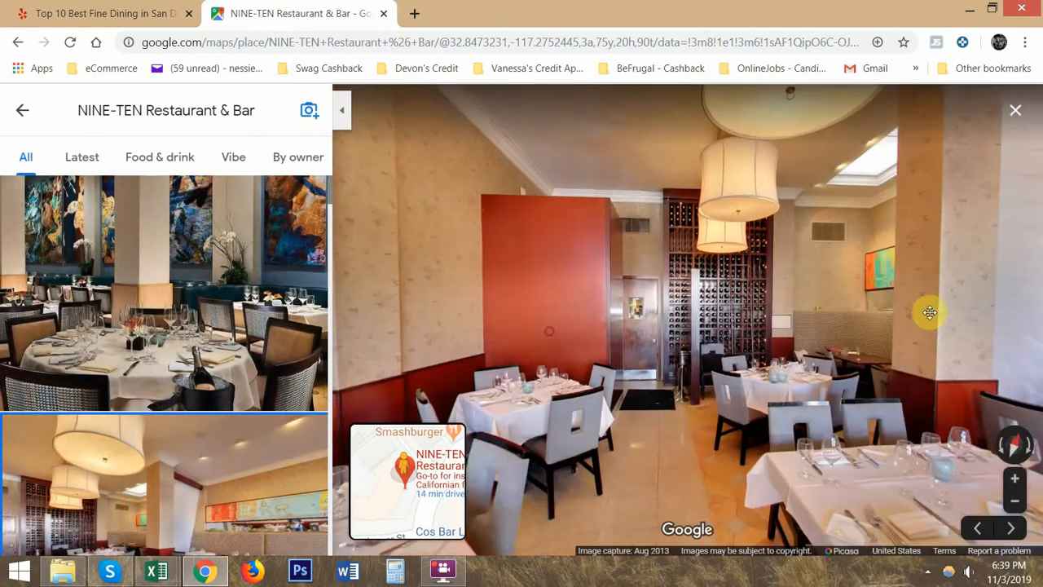
drag(477, 321, 1024, 299)
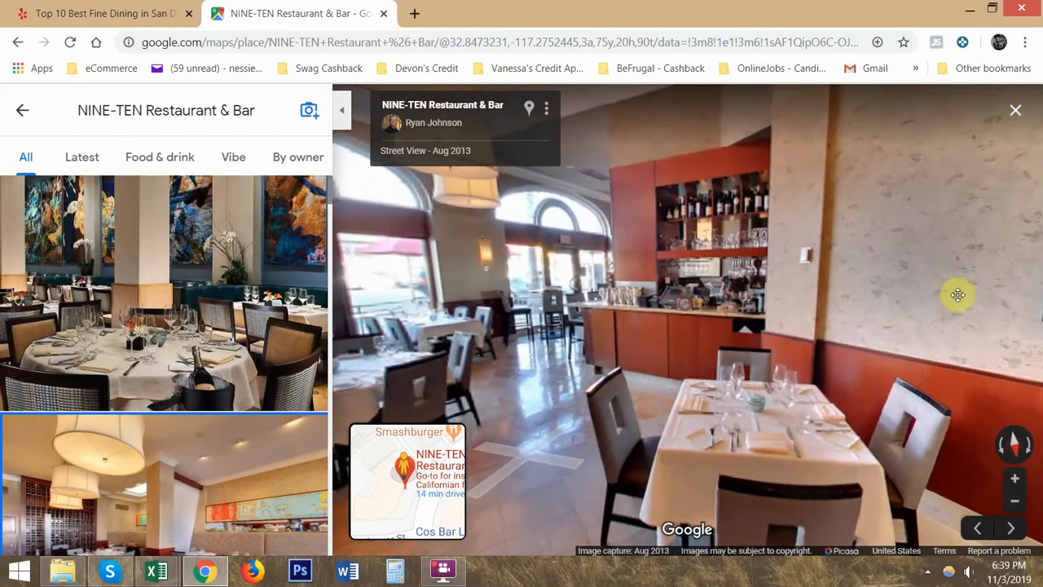
drag(501, 319, 719, 314)
Step: Move from the dining room to the bar area and look around its high tables and granite counter
click(781, 424)
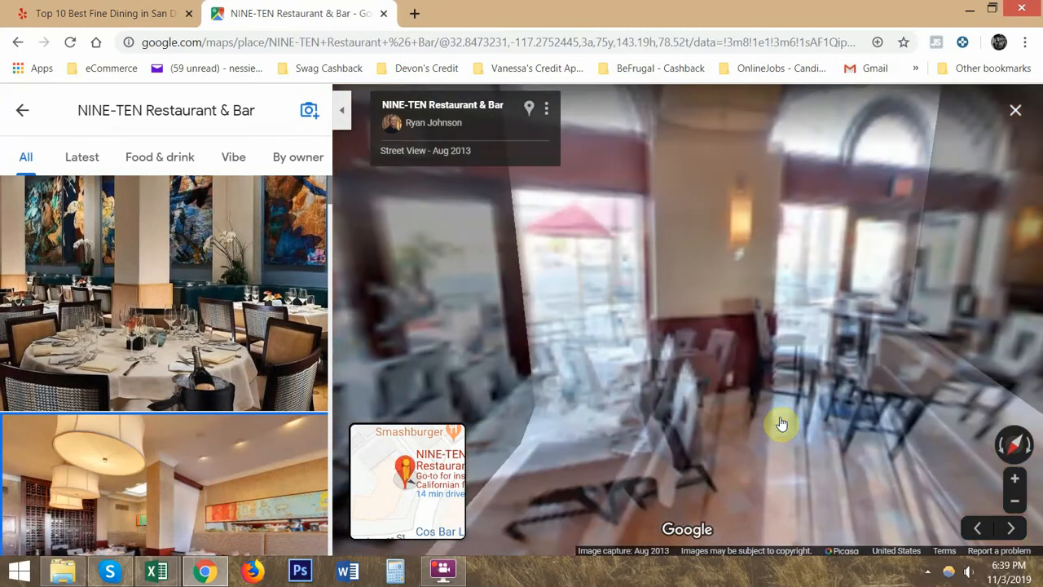
drag(828, 385, 586, 314)
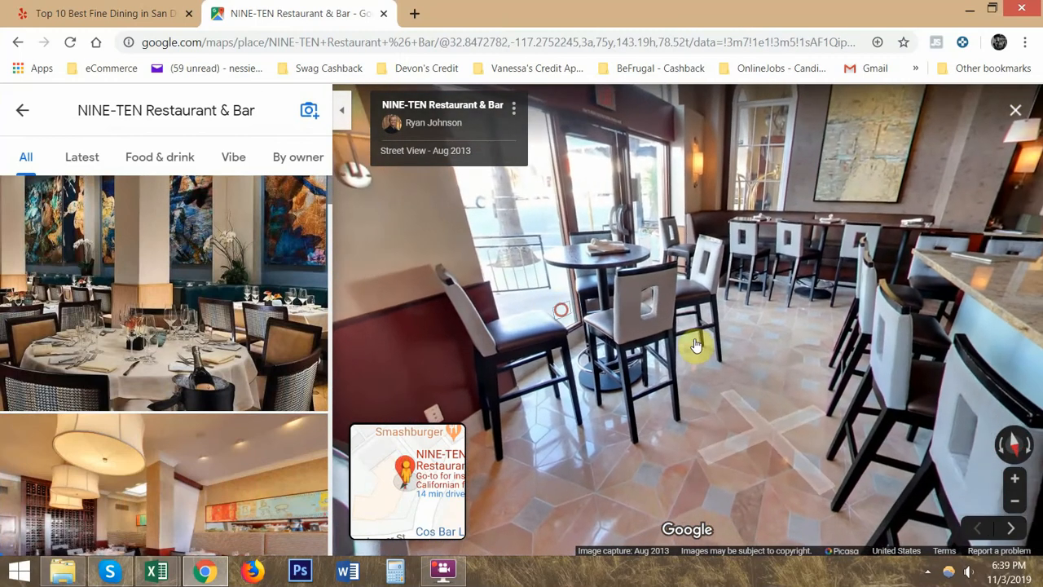
drag(789, 366, 363, 361)
drag(729, 349, 562, 351)
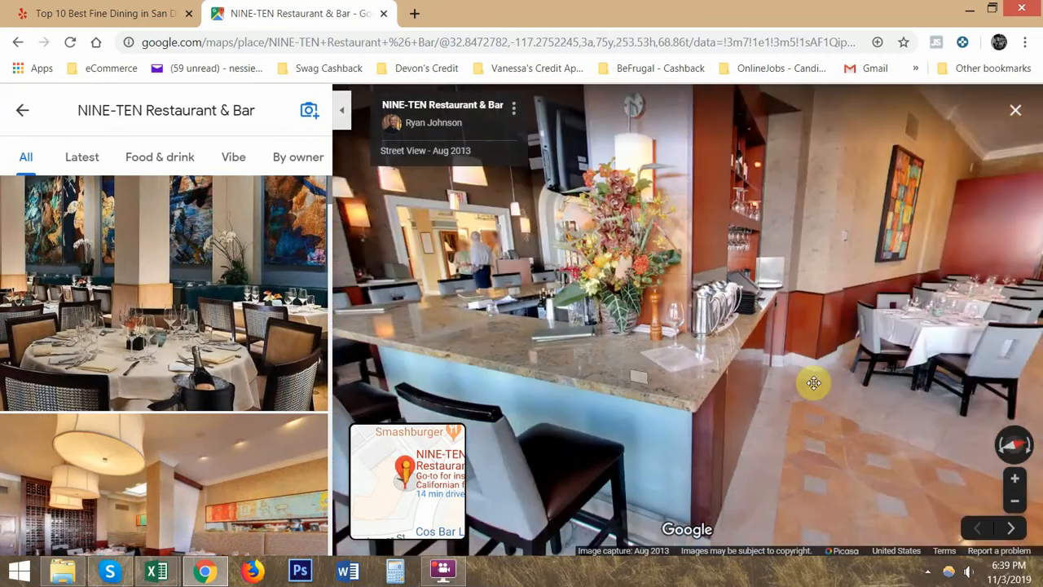
drag(644, 371, 859, 378)
Step: Move farther along the bar and turn the view from the street door past the booths to the host stand
click(603, 440)
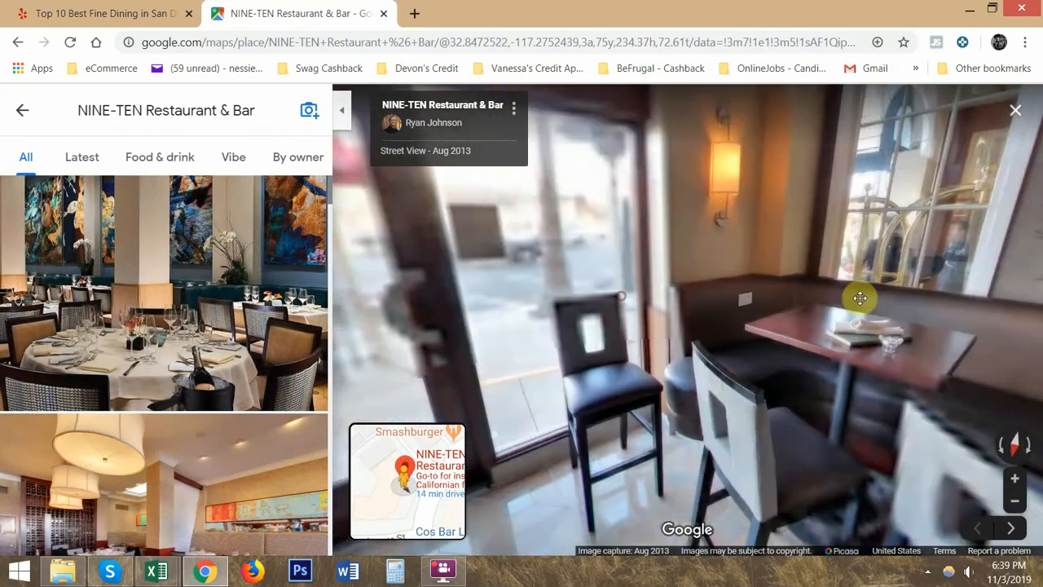
drag(860, 298, 904, 300)
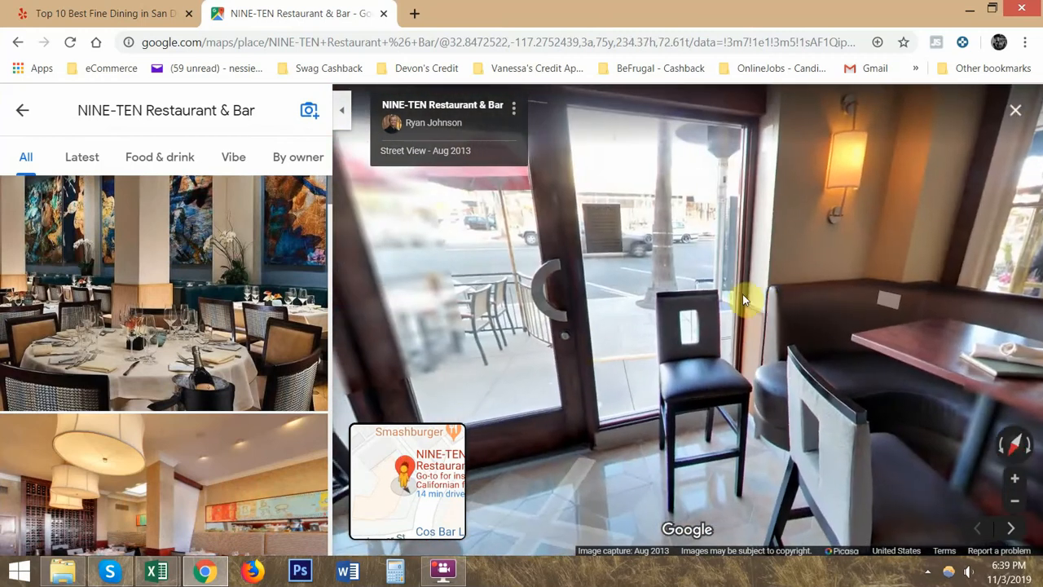
drag(599, 300, 794, 300)
drag(599, 297, 823, 300)
drag(605, 301, 825, 310)
drag(639, 308, 840, 261)
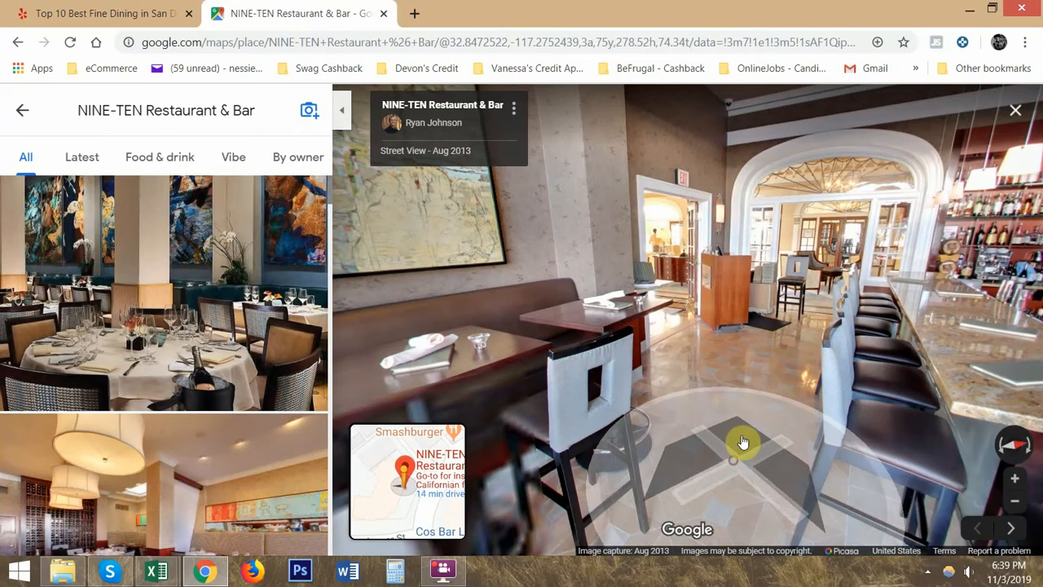
Step: Move past the host stand into the lobby and turn the view toward the hallway with the luggage cart
click(742, 445)
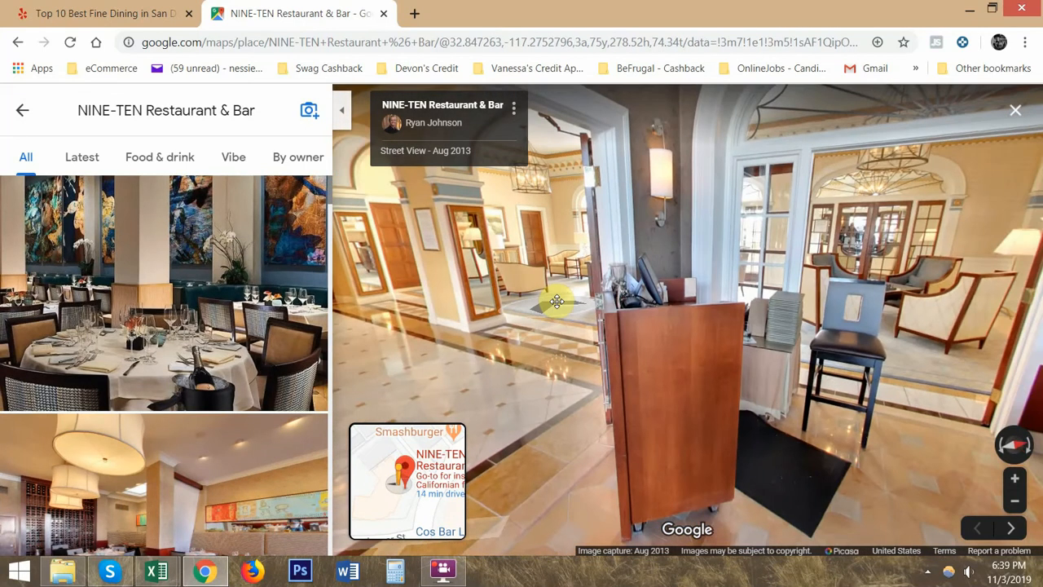
drag(557, 301, 565, 333)
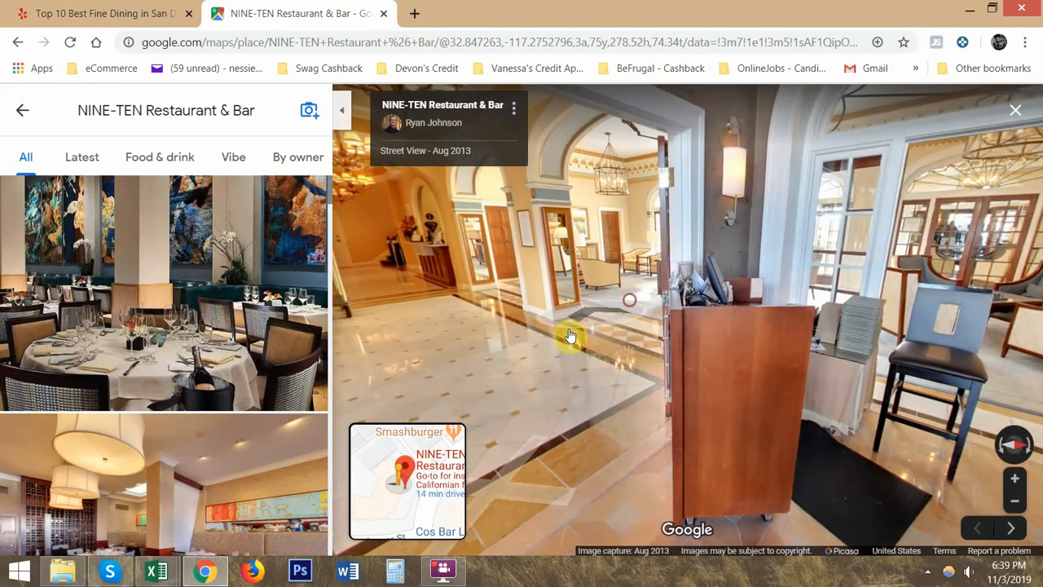
click(530, 372)
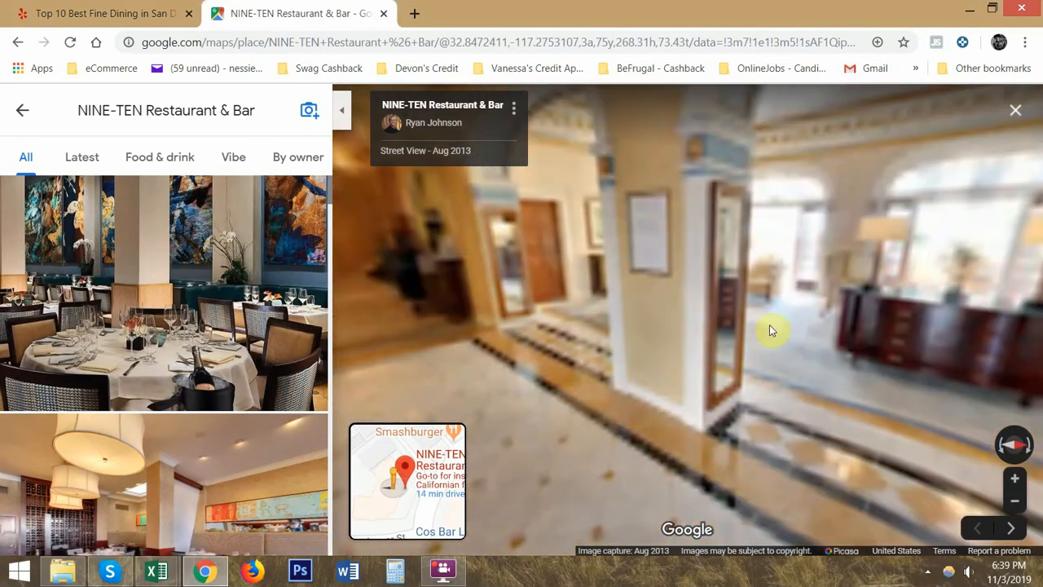
drag(771, 327, 803, 319)
drag(526, 316, 757, 312)
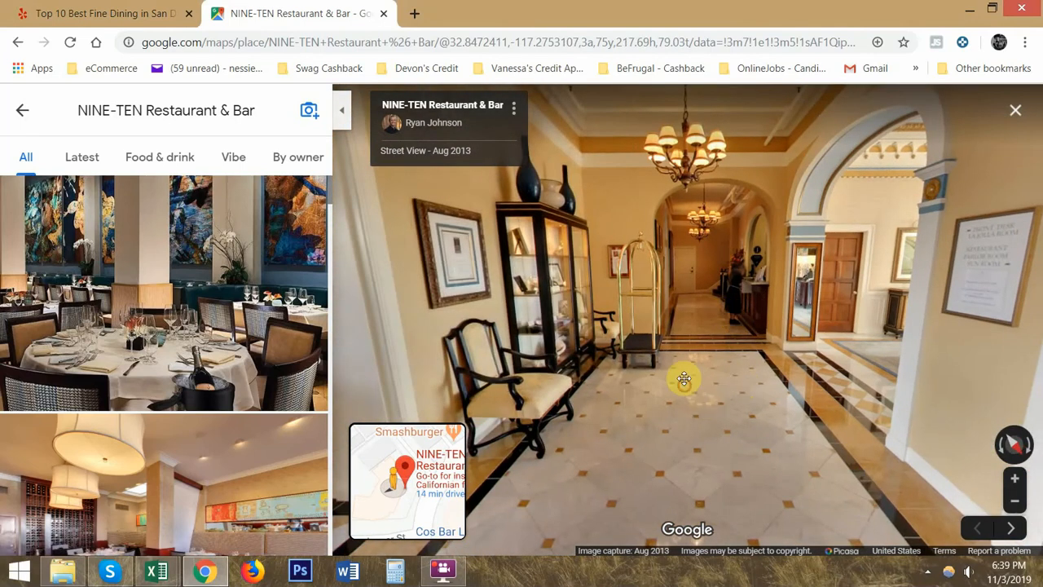
Step: Look around the lobby, examining the marble floor, the hallway and the lounge with the dark wood desk
click(684, 378)
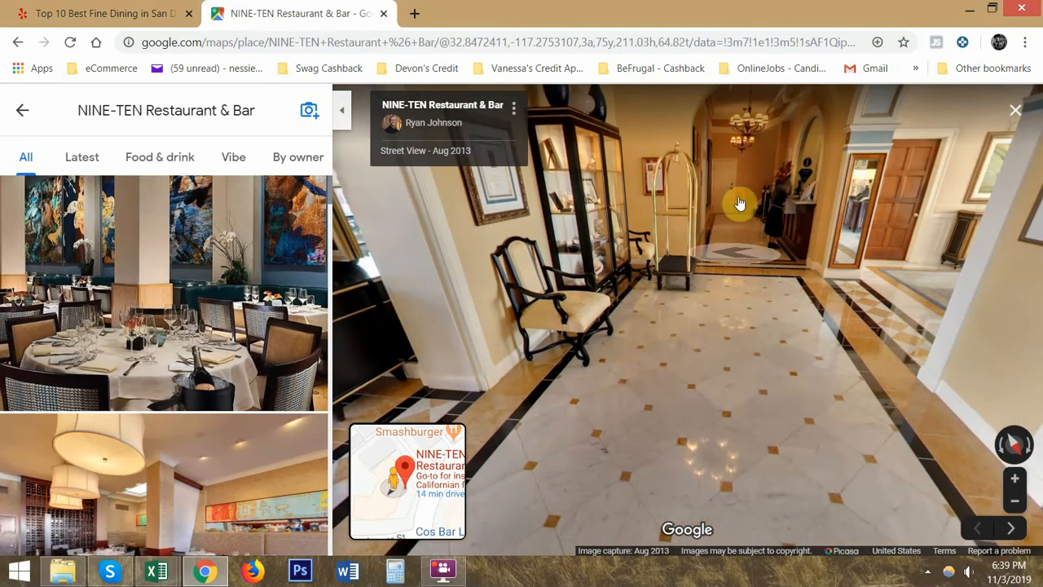
click(740, 206)
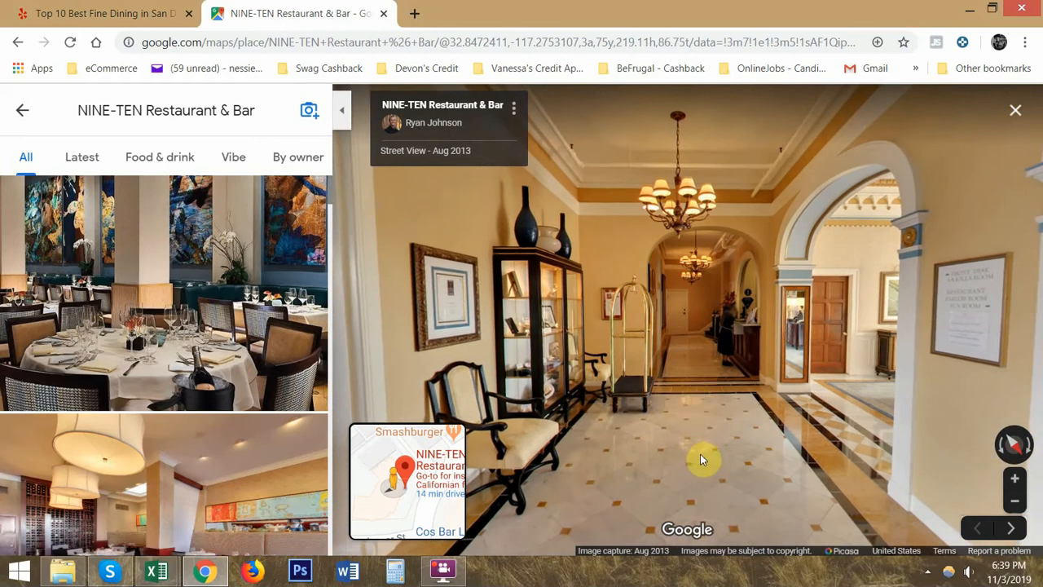
drag(700, 454, 706, 279)
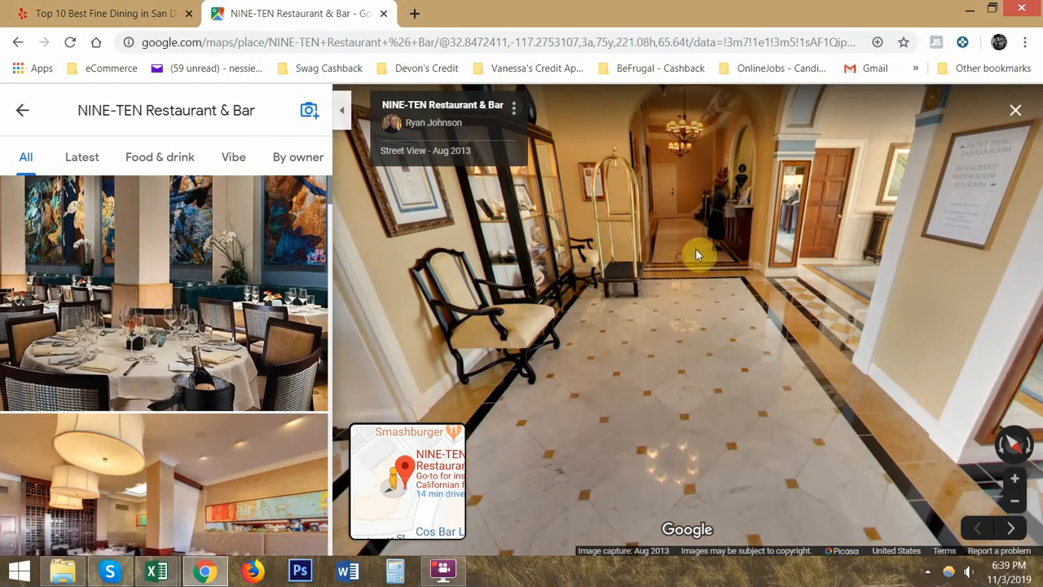
drag(693, 252, 521, 275)
drag(869, 305, 652, 333)
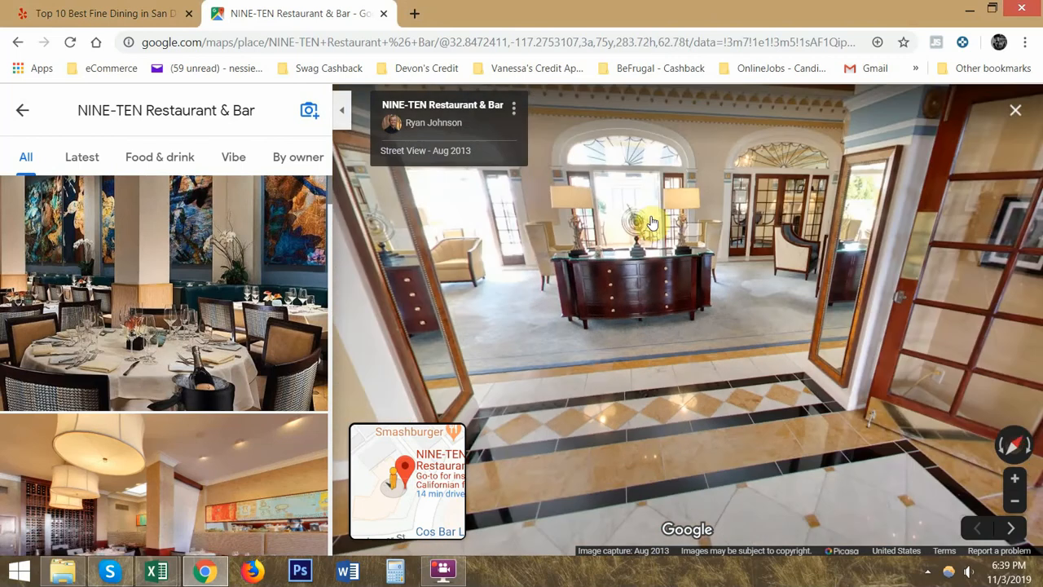
drag(658, 267, 800, 267)
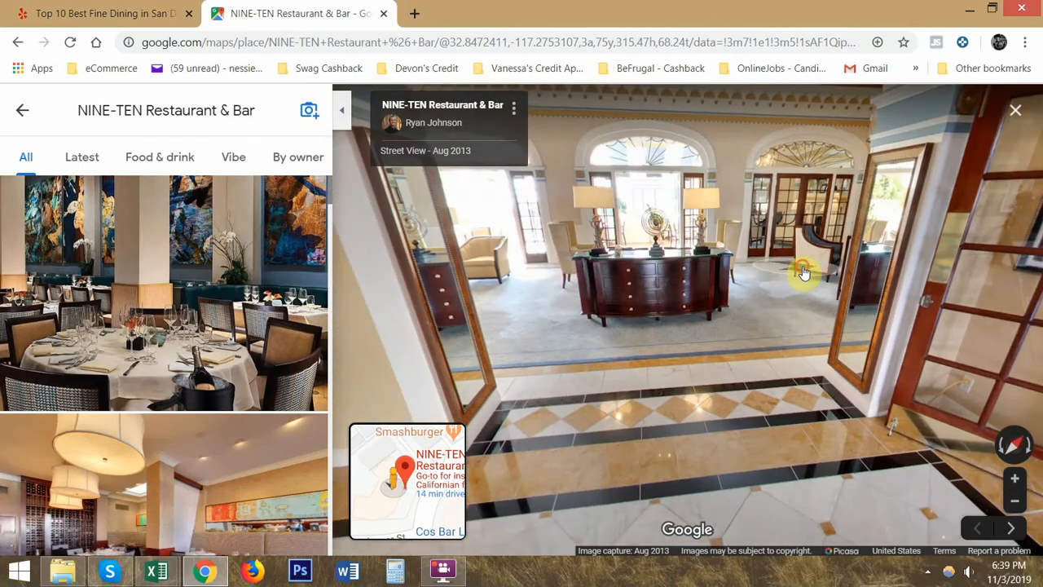
Step: Move from the lobby back to the host stand and along the bar, turning the view toward the dining room
click(804, 272)
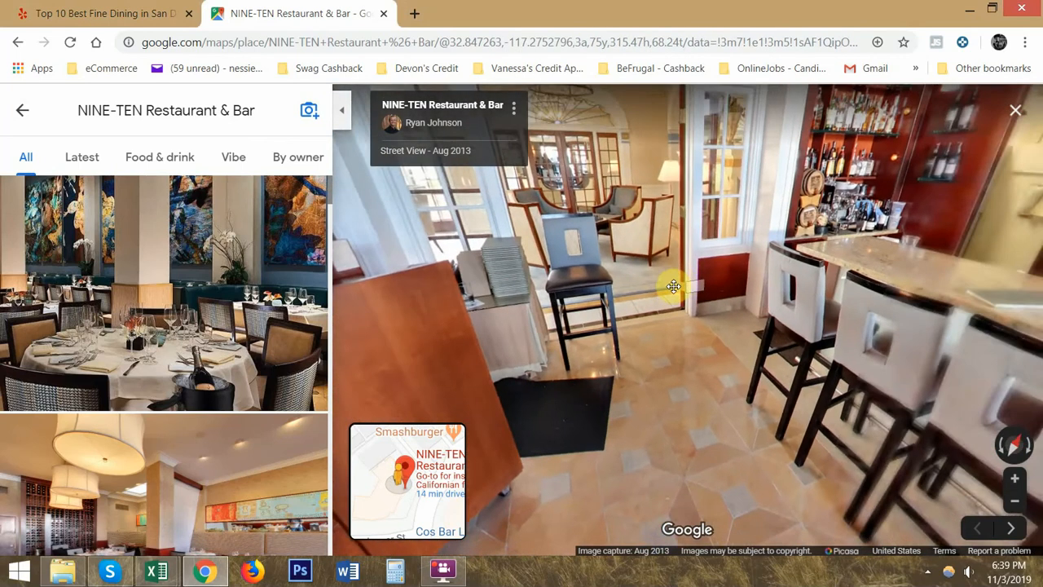
drag(673, 286, 607, 281)
drag(828, 284, 578, 285)
drag(850, 299, 580, 306)
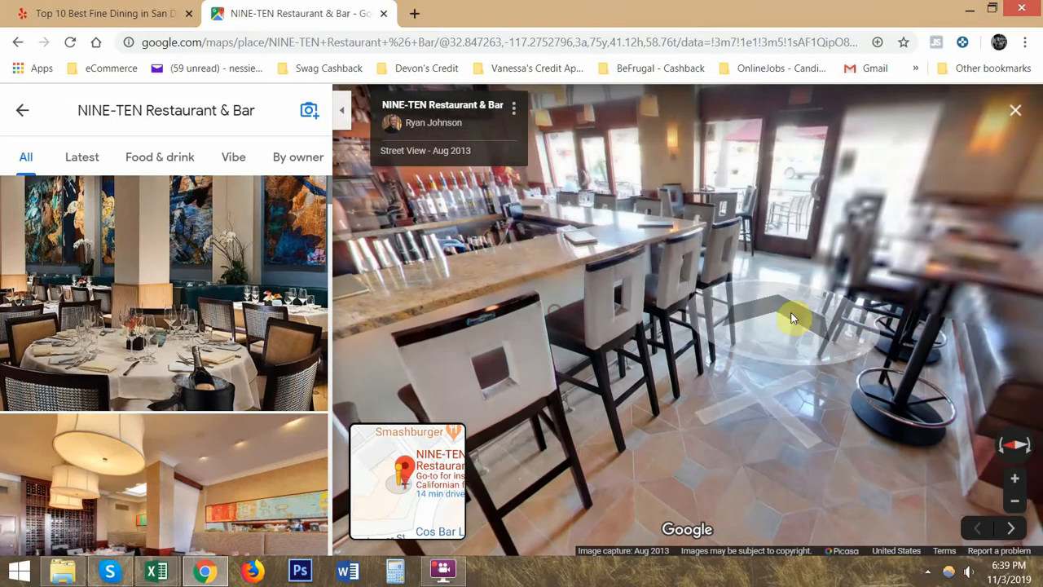
click(788, 334)
drag(722, 309, 883, 298)
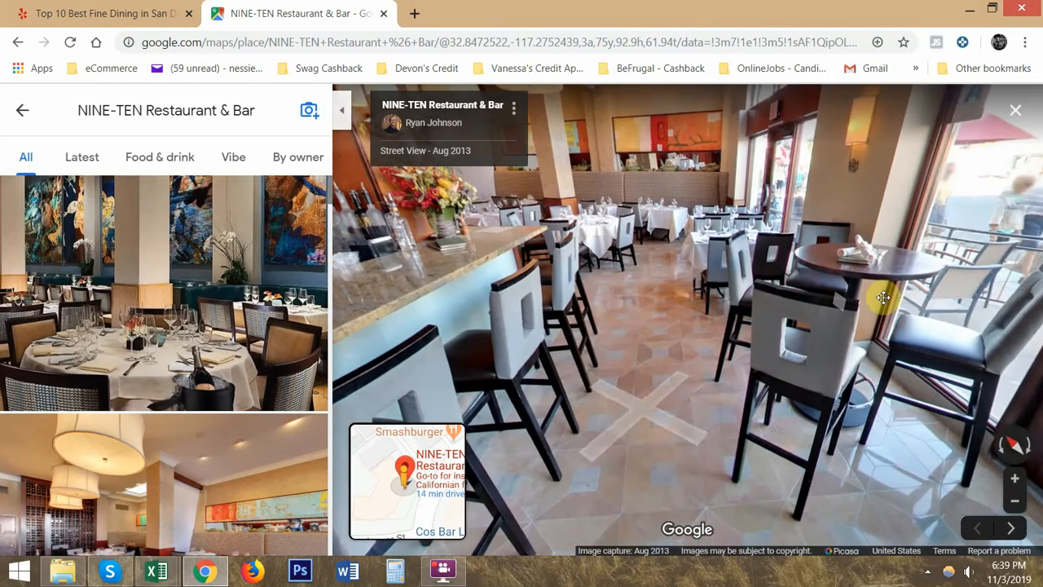
Step: Move through the bar area back into the dining room and look around from the wine rack to the street-side windows
click(690, 362)
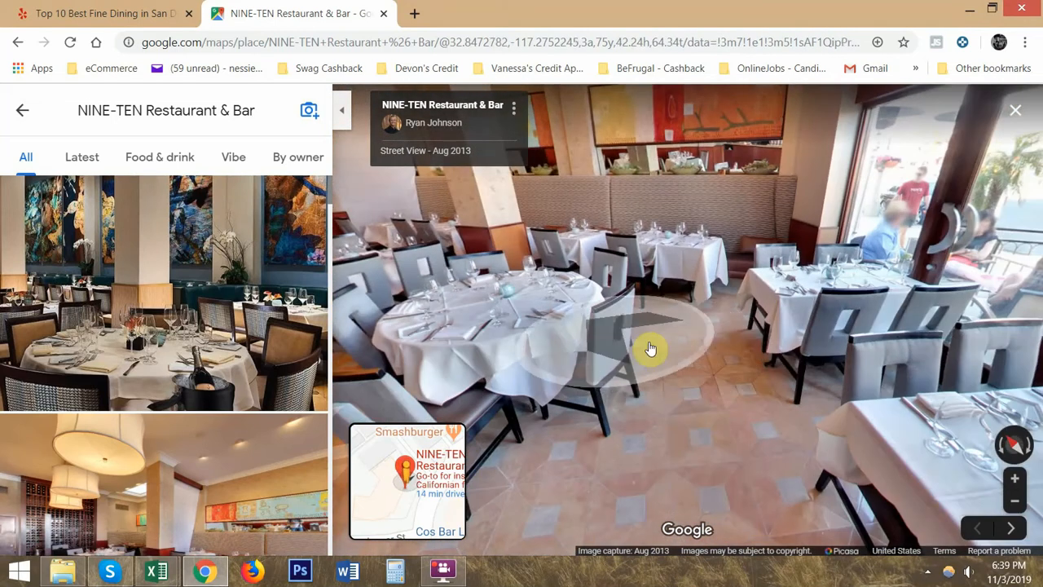
click(651, 349)
click(668, 340)
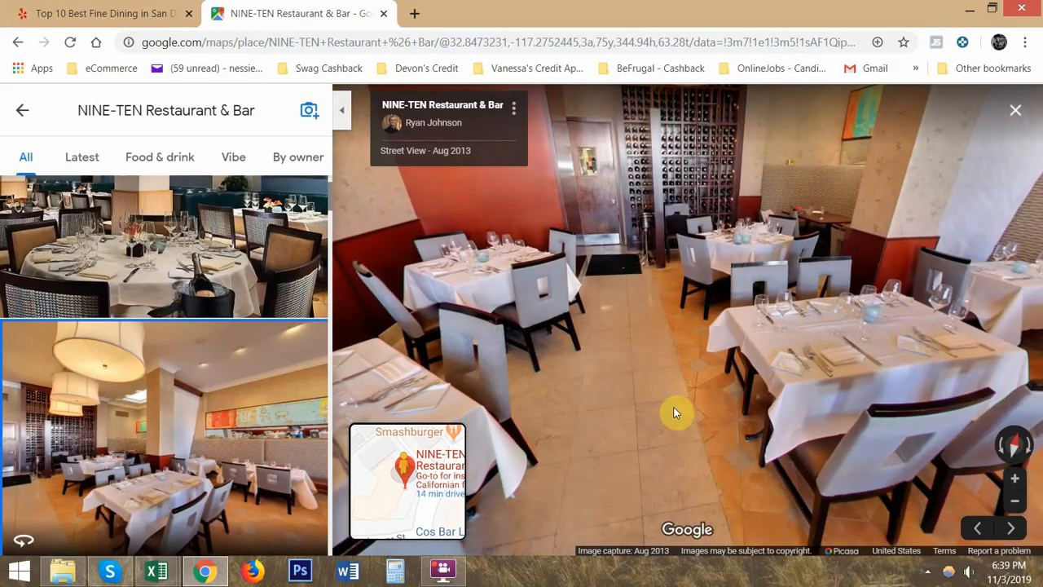
mouse_move(674, 304)
mouse_down()
mouse_move(661, 212)
mouse_move(661, 297)
mouse_up()
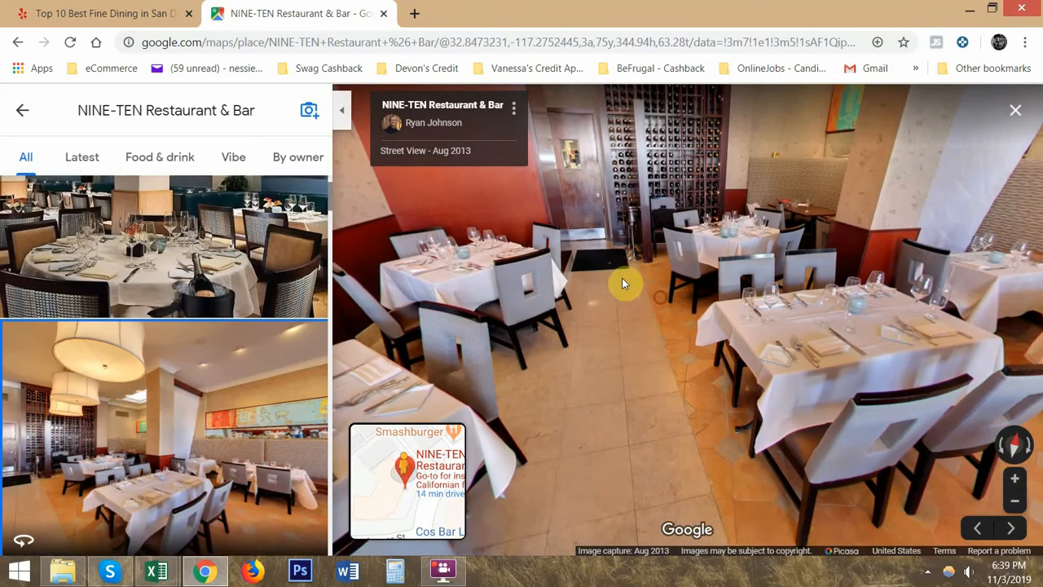
drag(778, 226, 557, 284)
drag(765, 296, 557, 305)
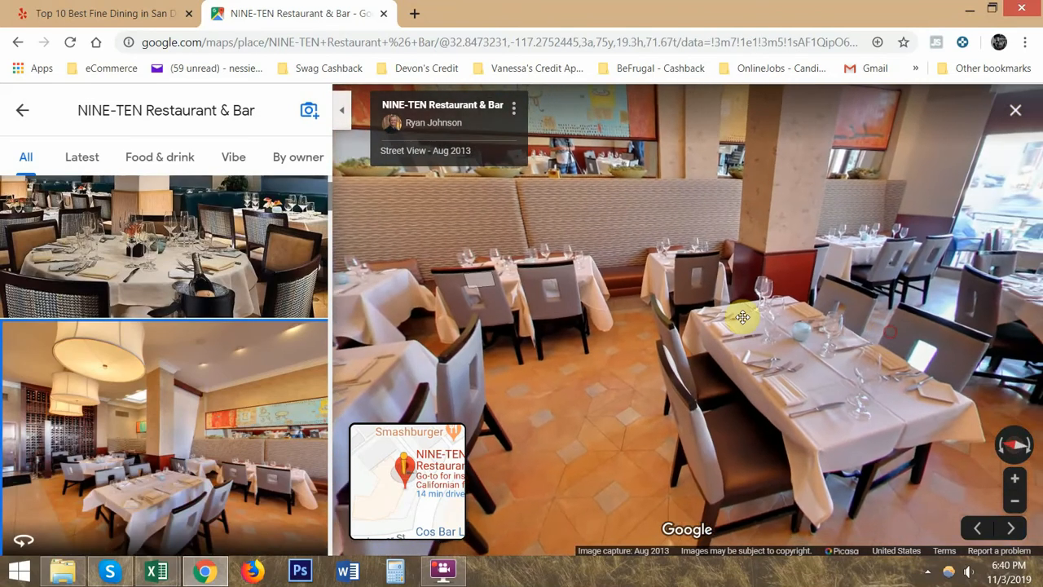
drag(743, 317, 546, 318)
click(758, 293)
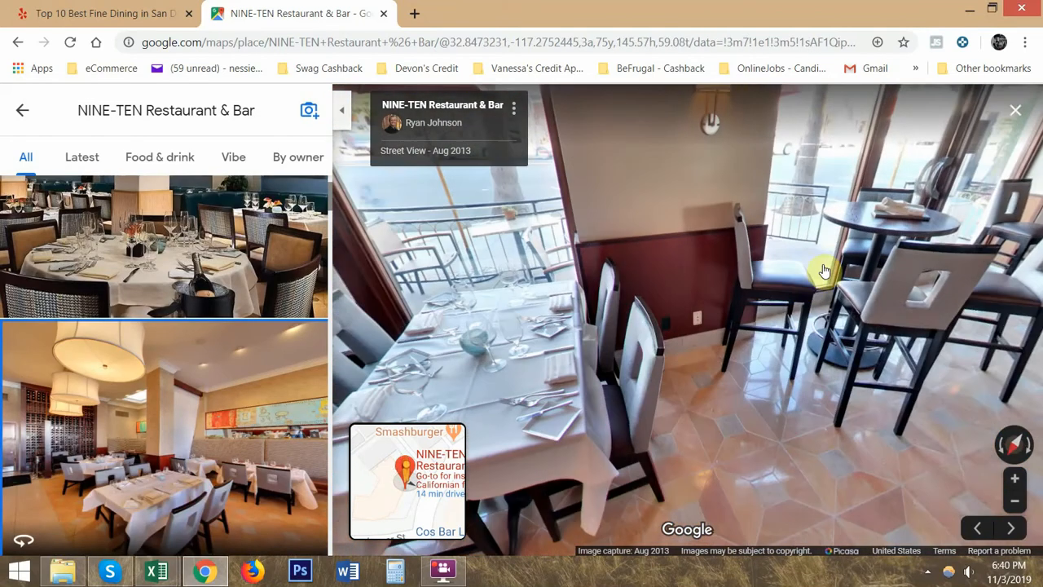
Step: Move to the glass street door near the bar and turn the view from the outdoor patio toward the booth seating
drag(892, 345, 583, 287)
click(715, 235)
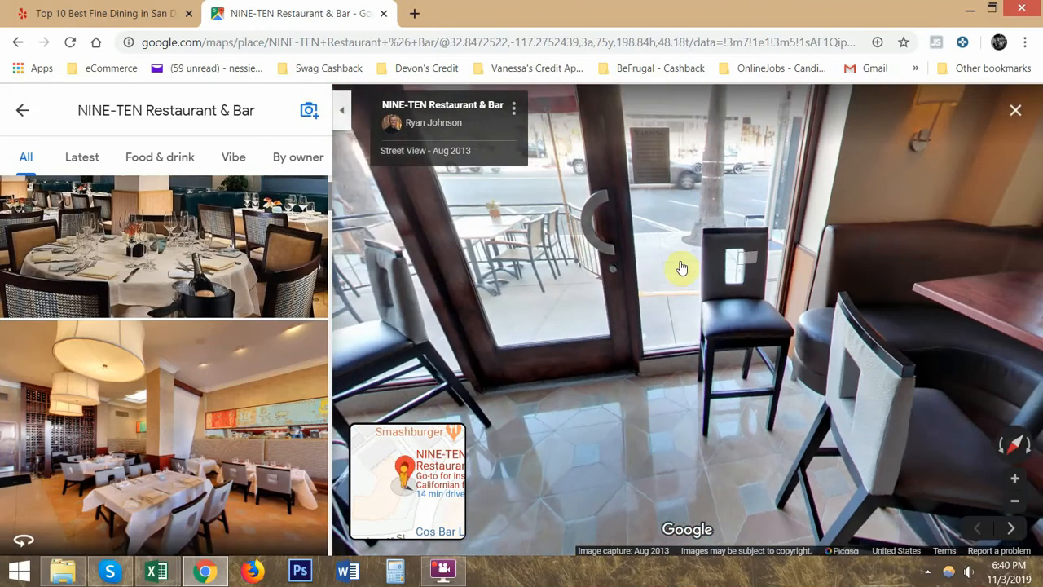
click(577, 275)
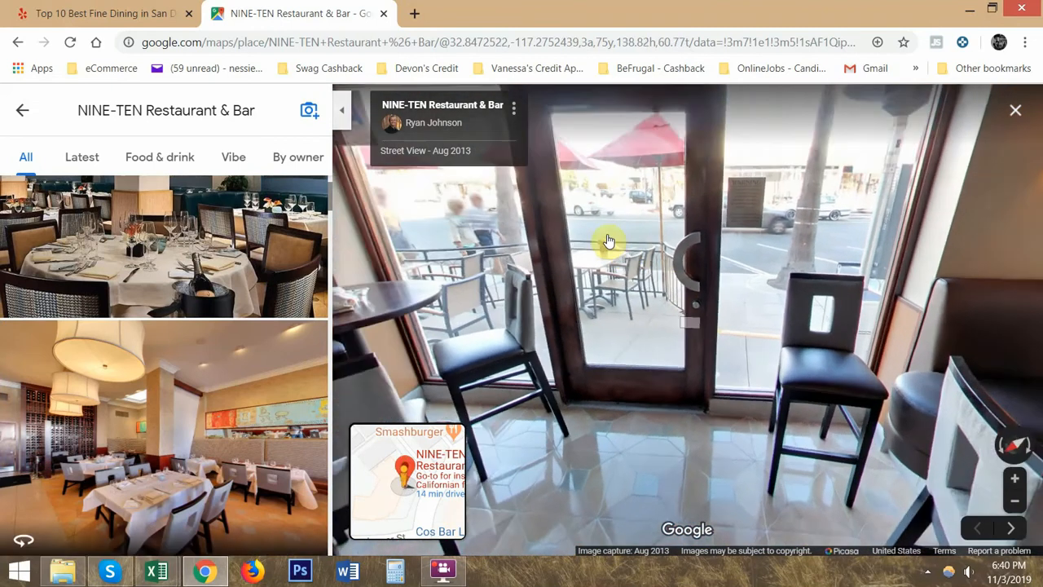
click(725, 270)
drag(738, 242, 489, 261)
drag(811, 242, 693, 236)
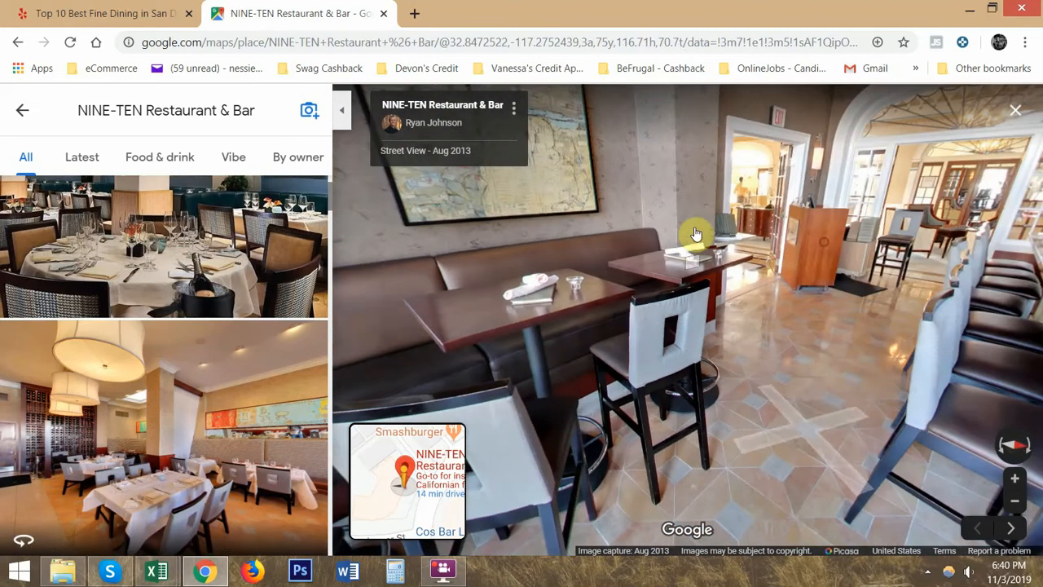
Step: Look from the booth tables past the host stand and along the granite bar toward the dining room
drag(564, 259, 405, 273)
click(537, 269)
drag(530, 270, 619, 307)
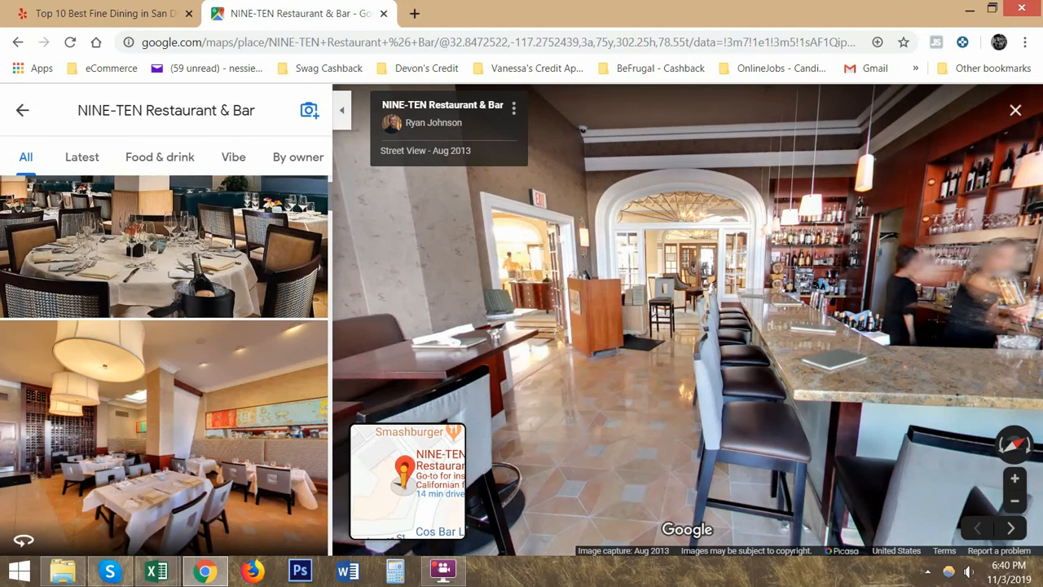
drag(622, 326, 477, 304)
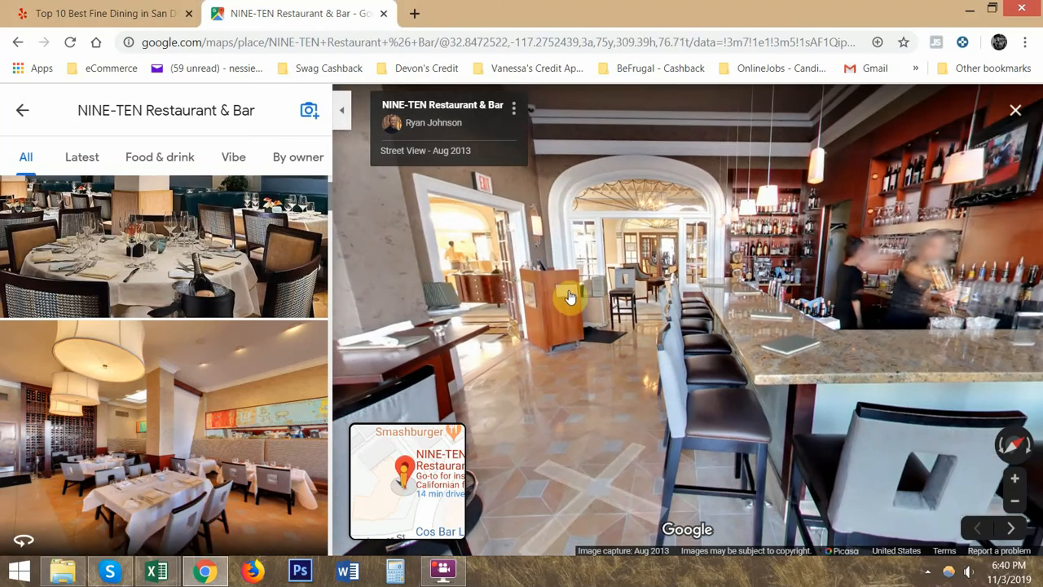
drag(569, 297, 416, 270)
drag(648, 276, 419, 275)
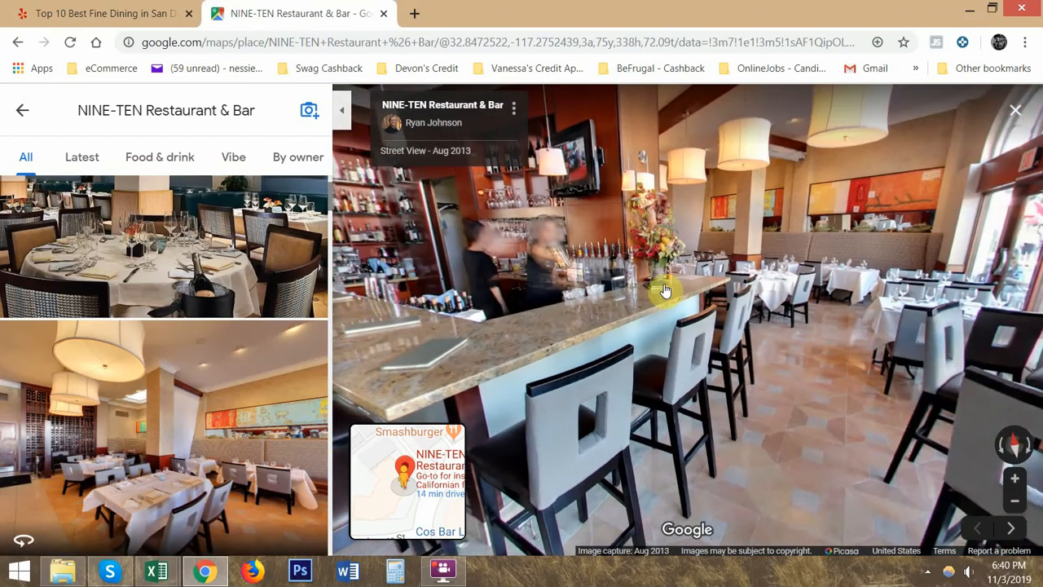
Step: Turn the view around the bar area and back to the booth tables and arched lobby entrance
drag(665, 290, 937, 287)
drag(480, 298, 797, 297)
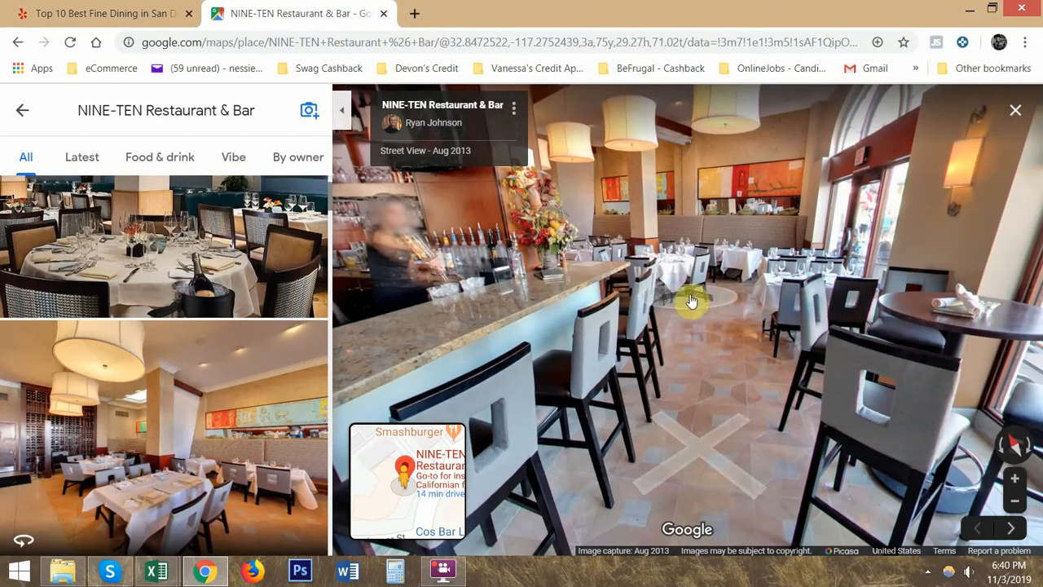
drag(644, 299, 880, 302)
drag(516, 307, 827, 295)
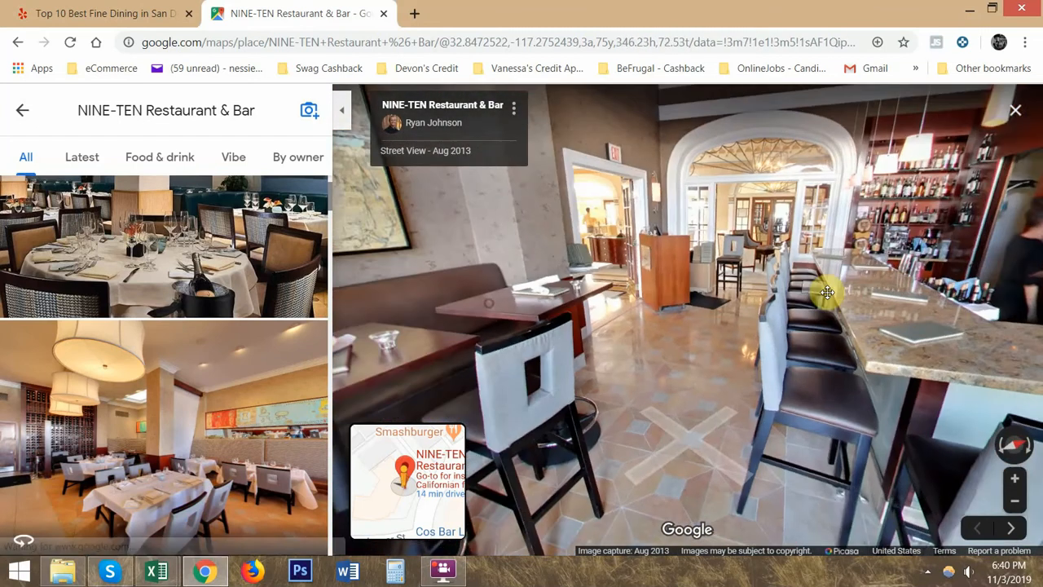
Step: Look across the bar and dining room to the glass street door, then back over the bar counter
drag(670, 295, 455, 344)
drag(869, 325, 592, 316)
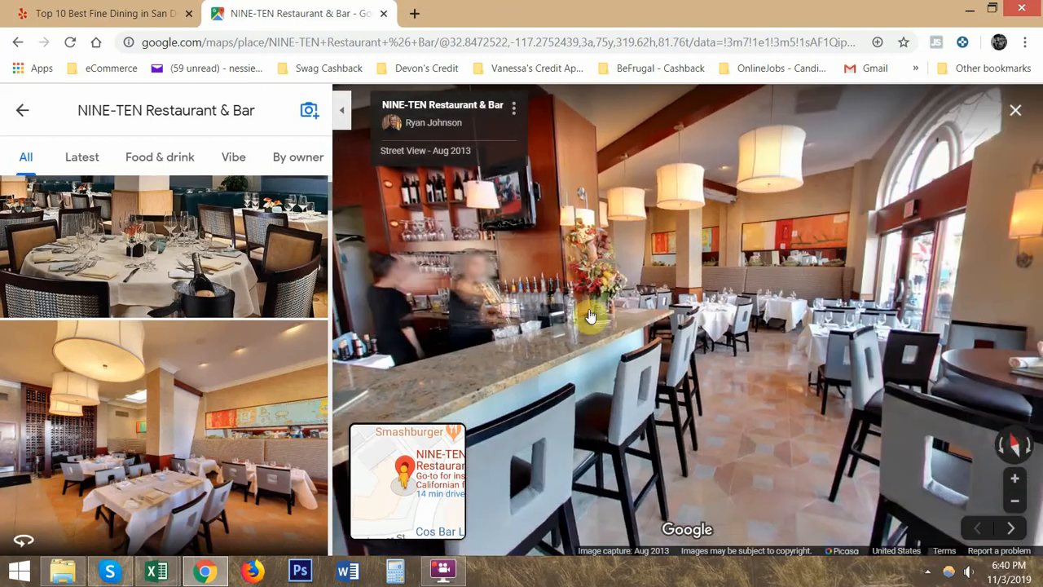
drag(704, 317, 573, 319)
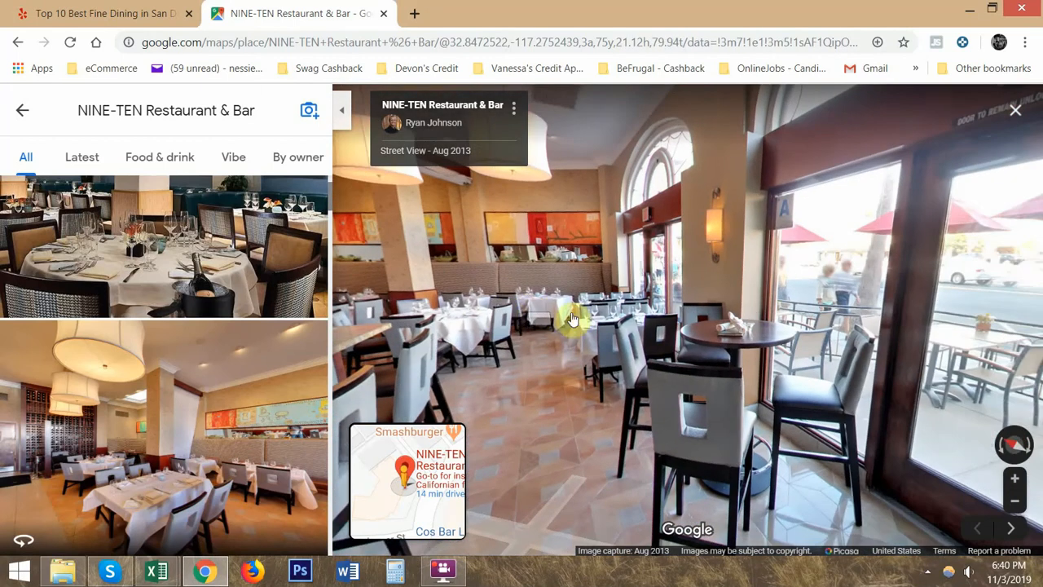
click(820, 396)
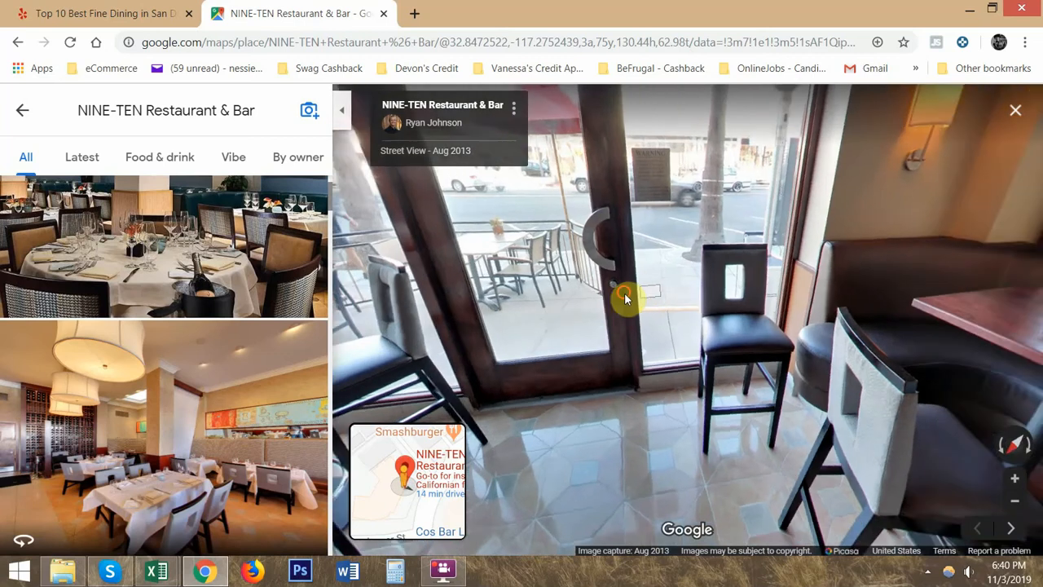
drag(625, 299, 899, 286)
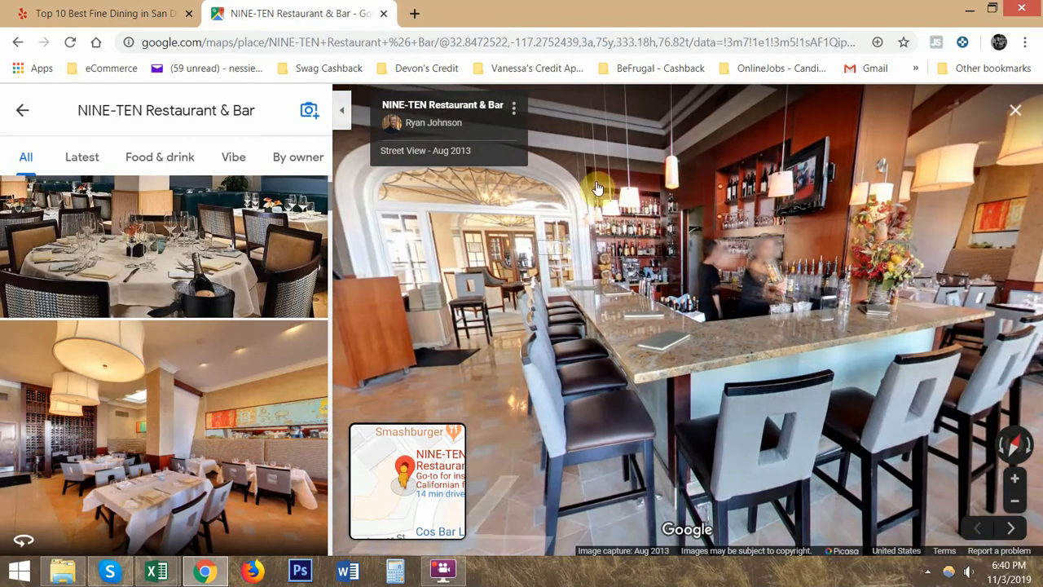
Step: Leave the NINE-TEN tour and open the outdoor 360° photo from The Marine Room's listing
click(25, 113)
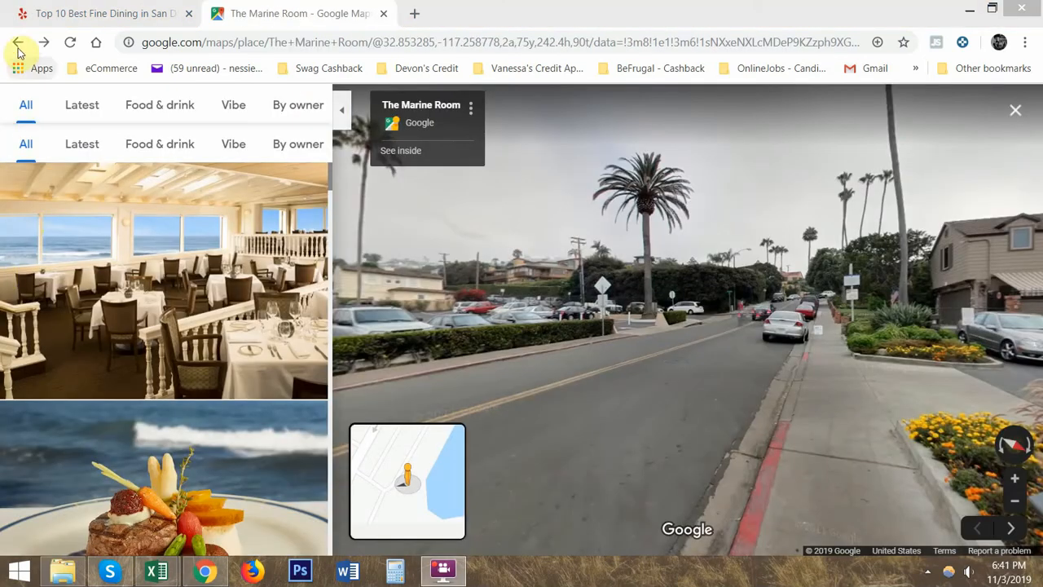
click(19, 42)
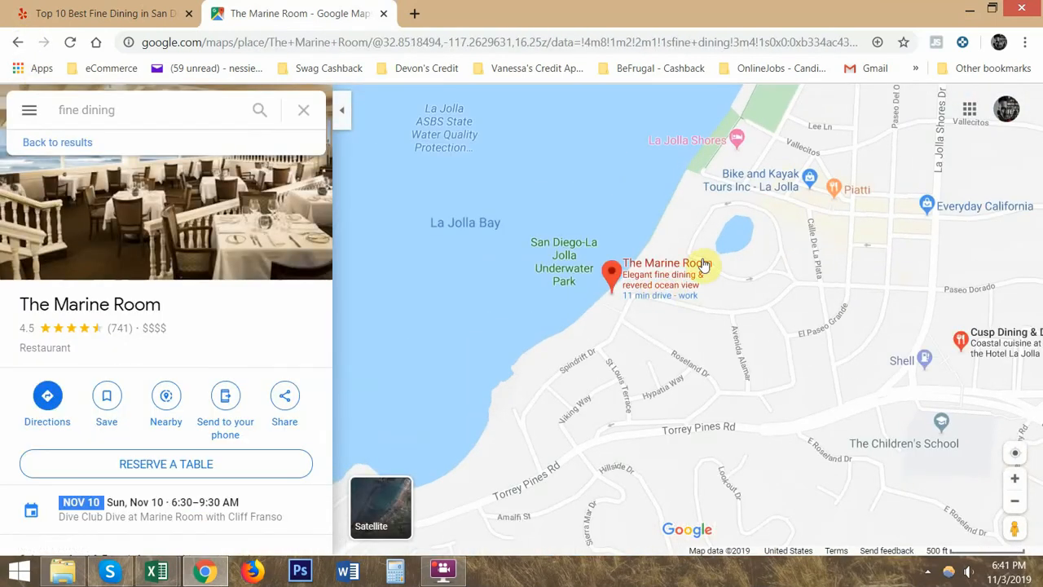
click(658, 275)
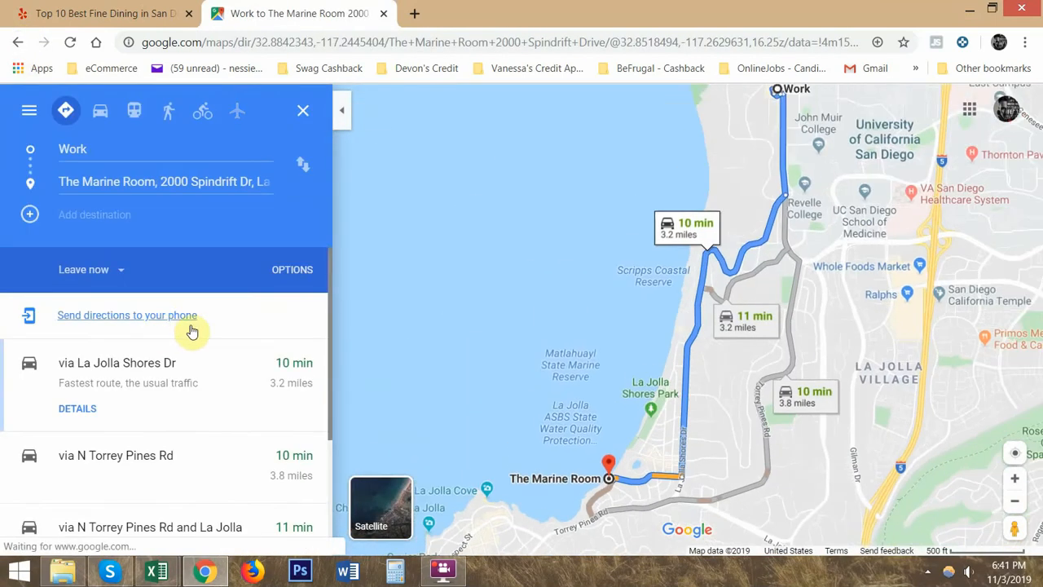
click(17, 51)
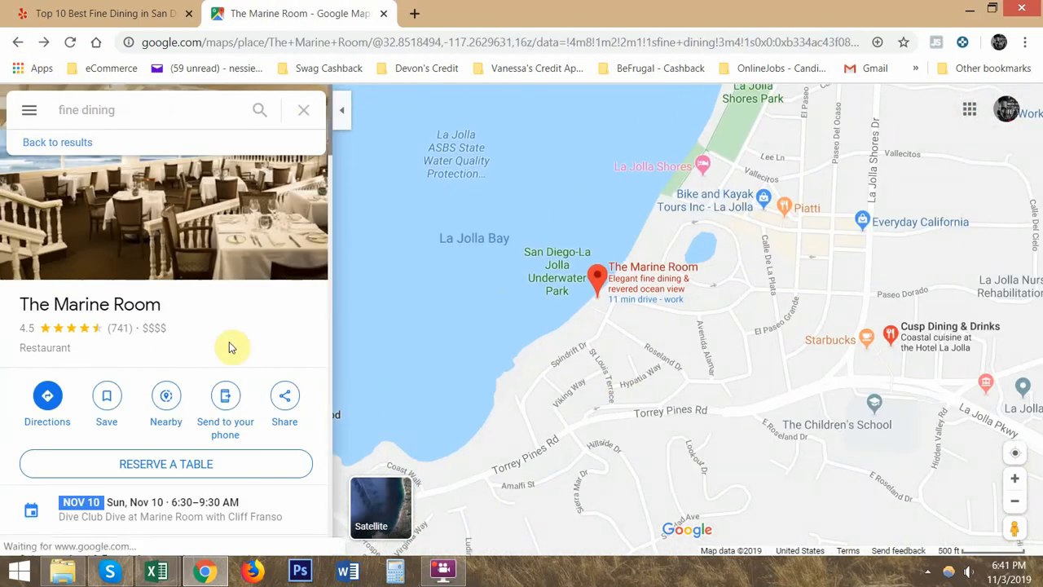
scroll(237, 333, down, 10)
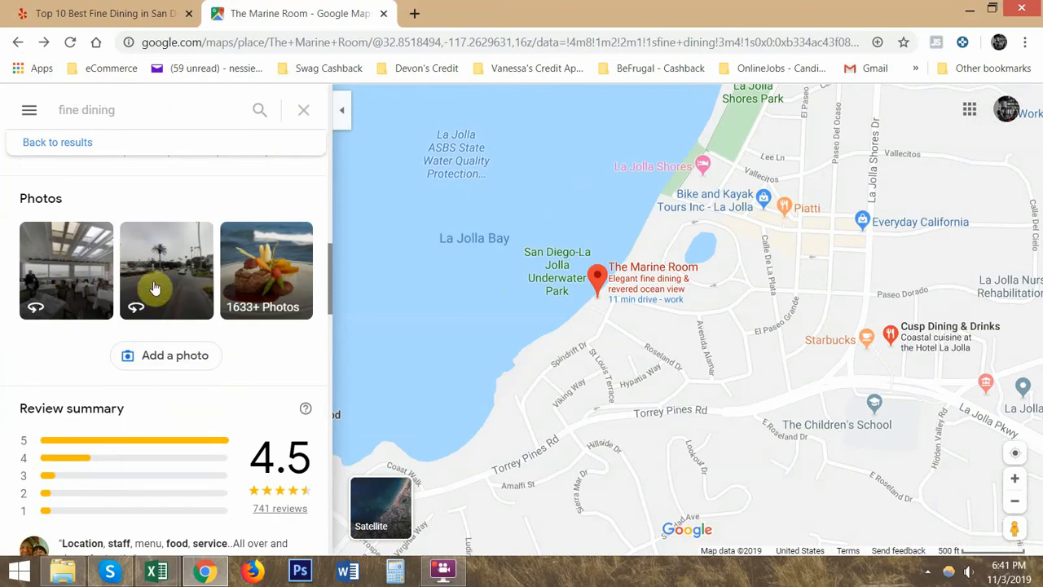
click(166, 258)
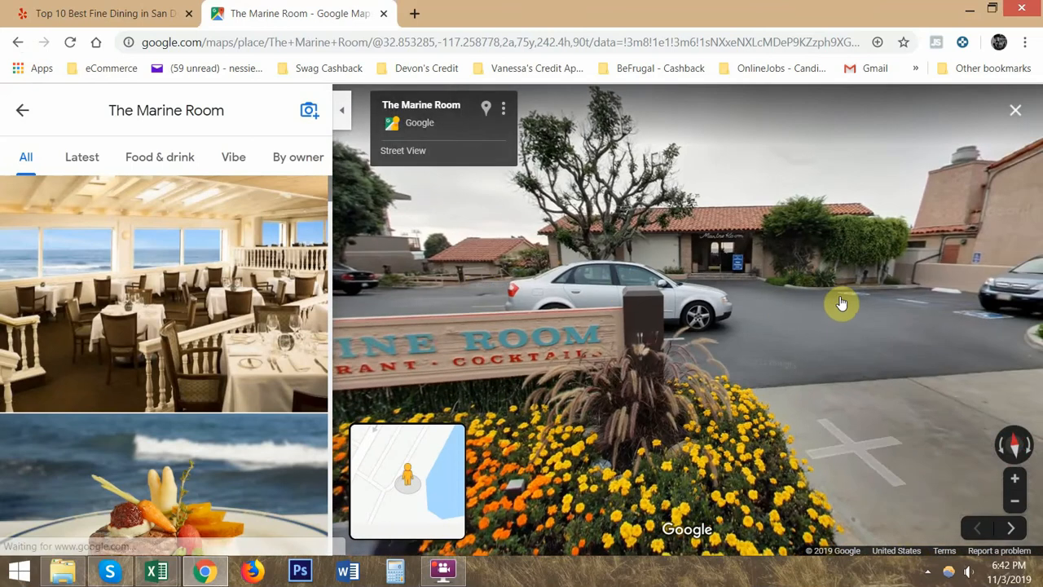
Step: Look around The Marine Room's exterior, examining the entrance sign, parking lot, sidewalk and neighbouring building
drag(794, 289, 659, 278)
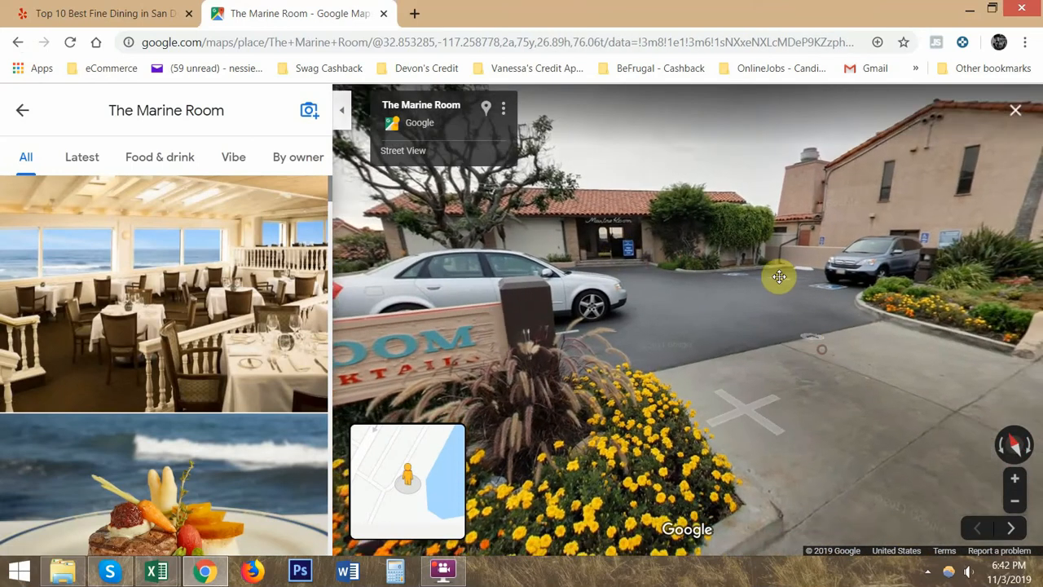
drag(775, 275, 748, 333)
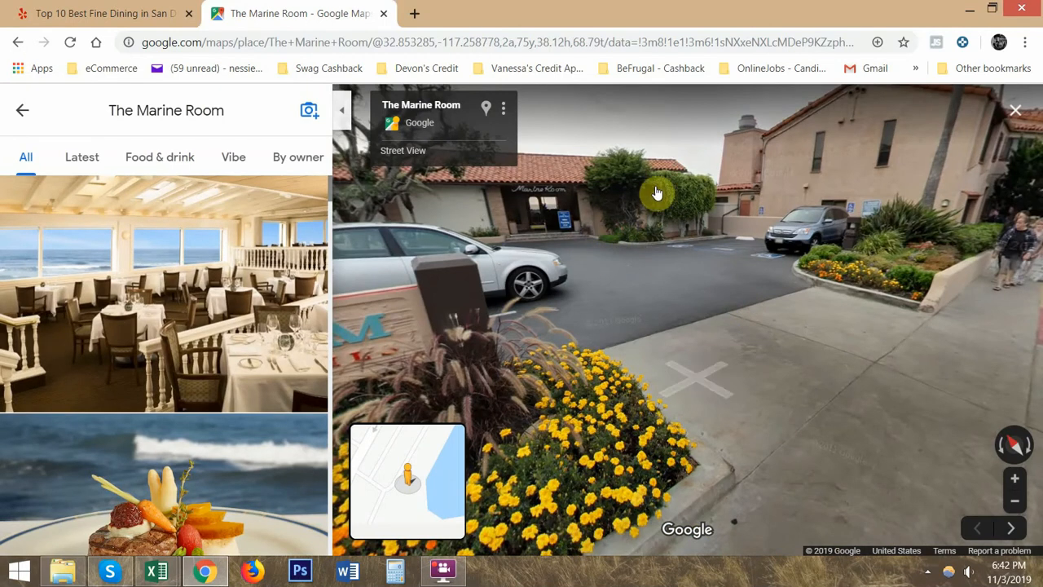
drag(652, 238, 724, 296)
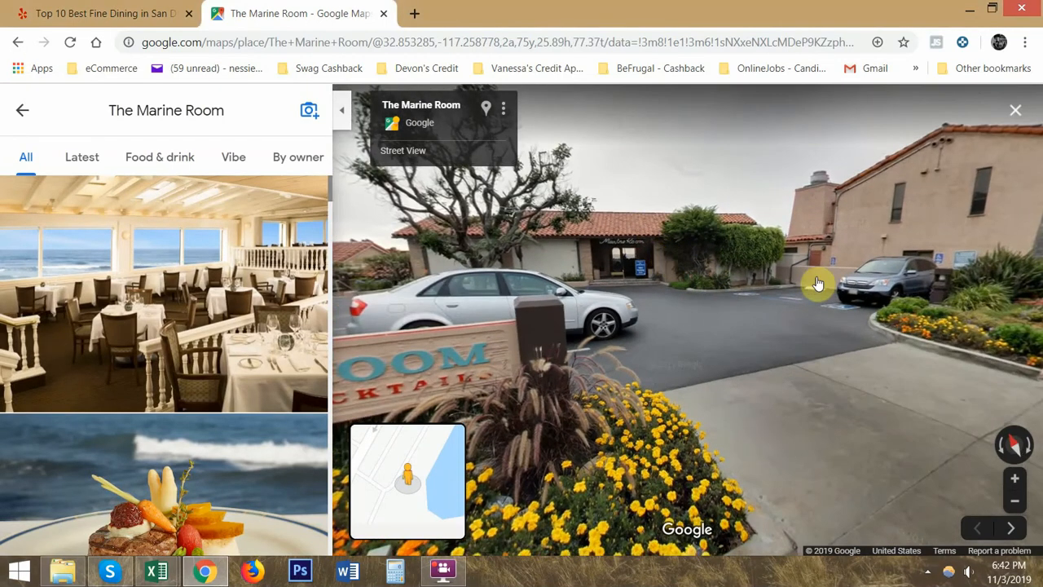
drag(818, 283, 573, 307)
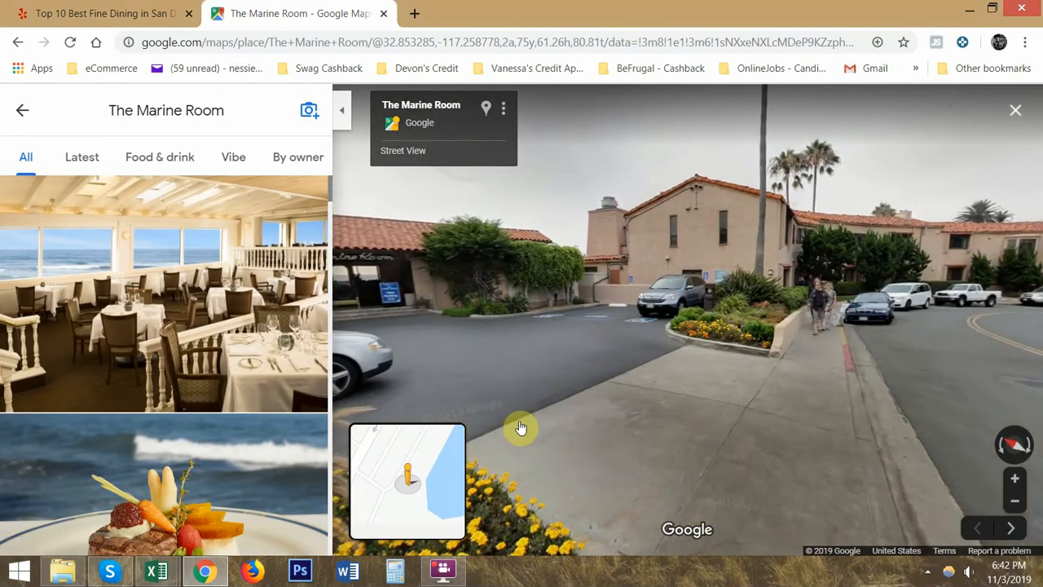
drag(853, 278, 911, 263)
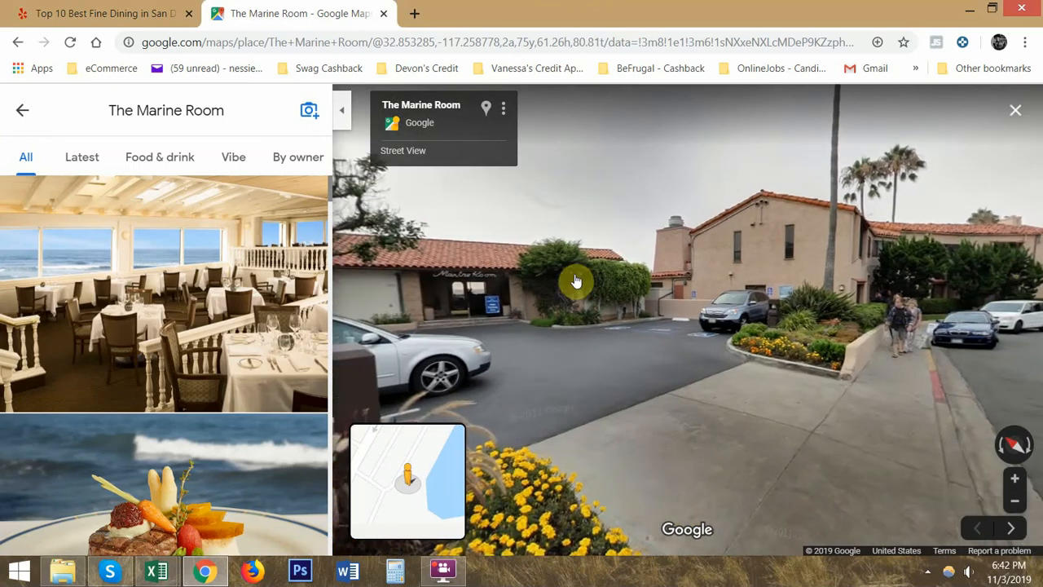
drag(505, 281, 587, 272)
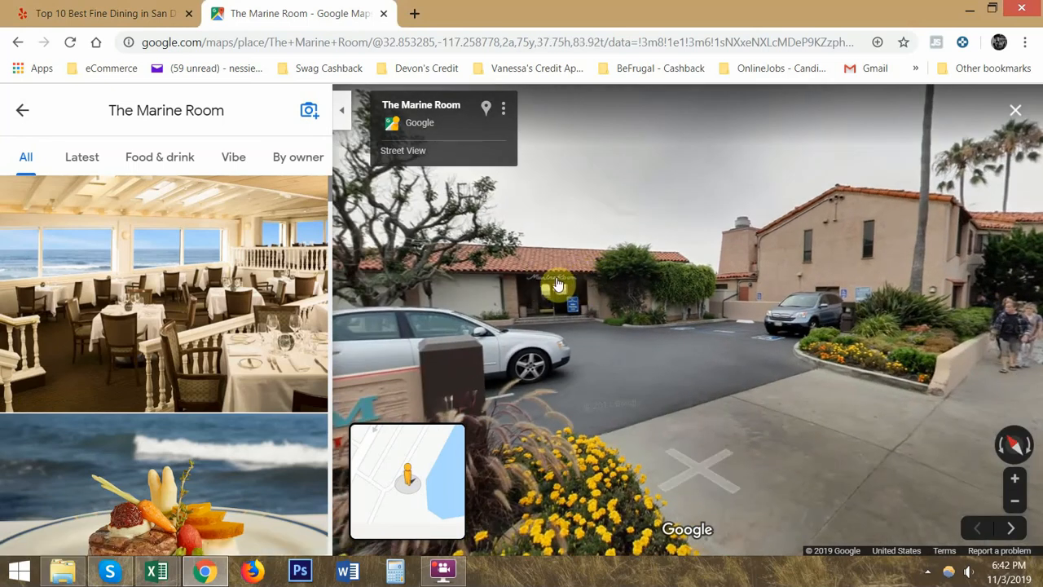
Step: Move up to The Marine Room's front doors and look around the porch benches, parking lot and valet stand
click(590, 294)
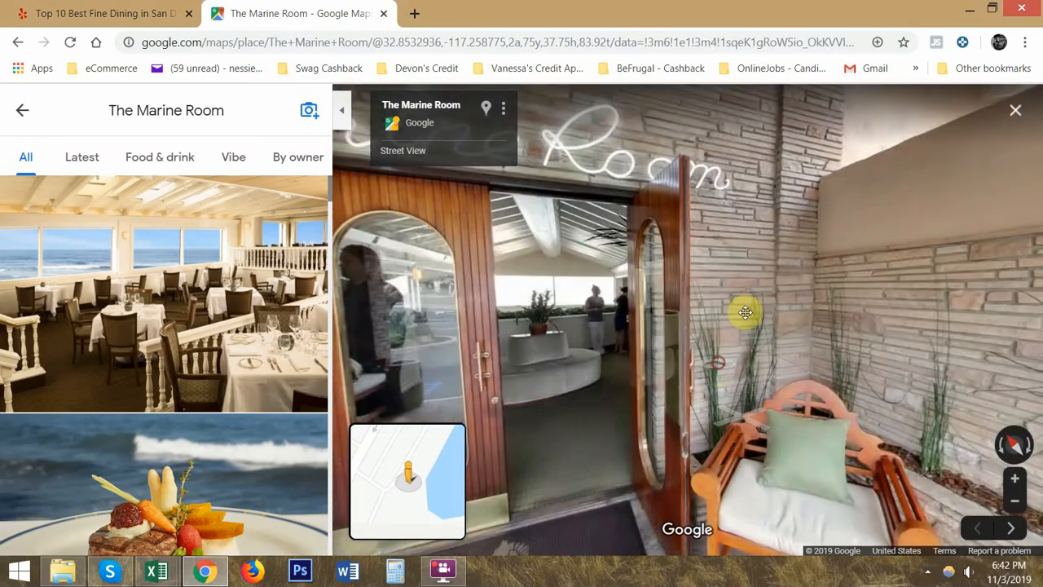
drag(745, 313, 943, 203)
drag(718, 277, 1032, 276)
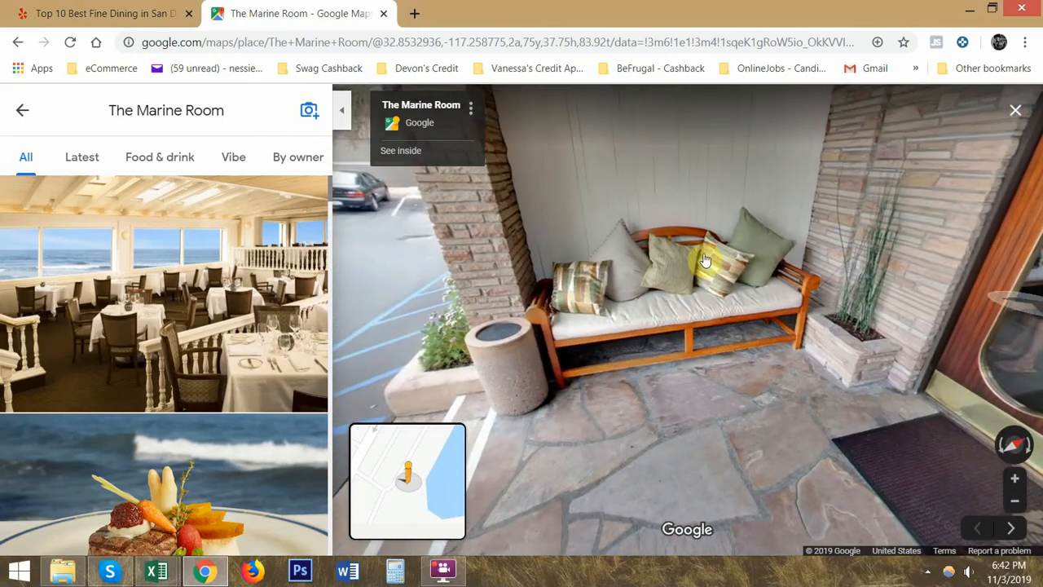
drag(705, 260, 950, 281)
drag(582, 270, 424, 285)
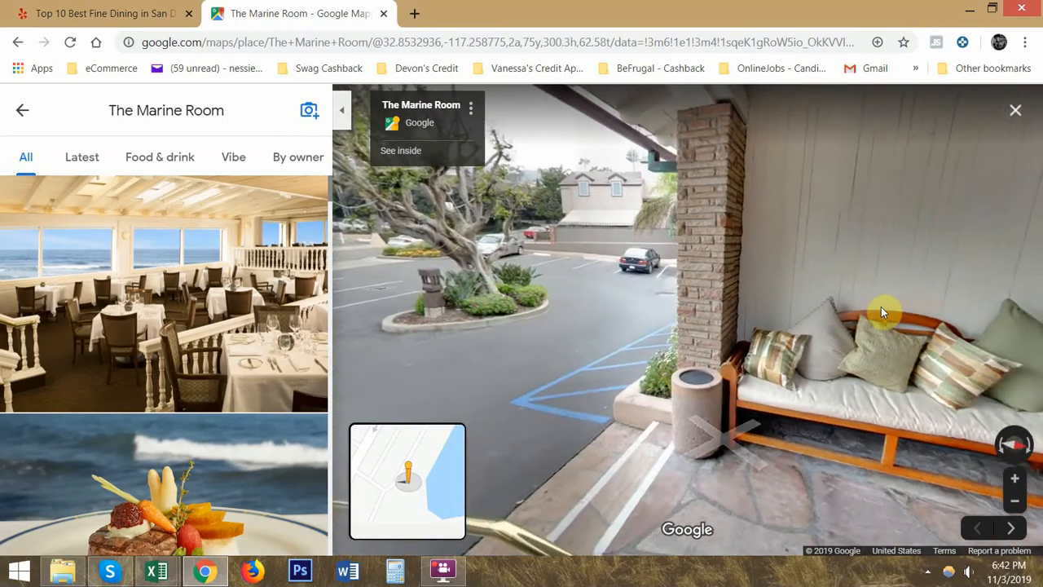
drag(881, 306, 377, 272)
drag(823, 269, 387, 266)
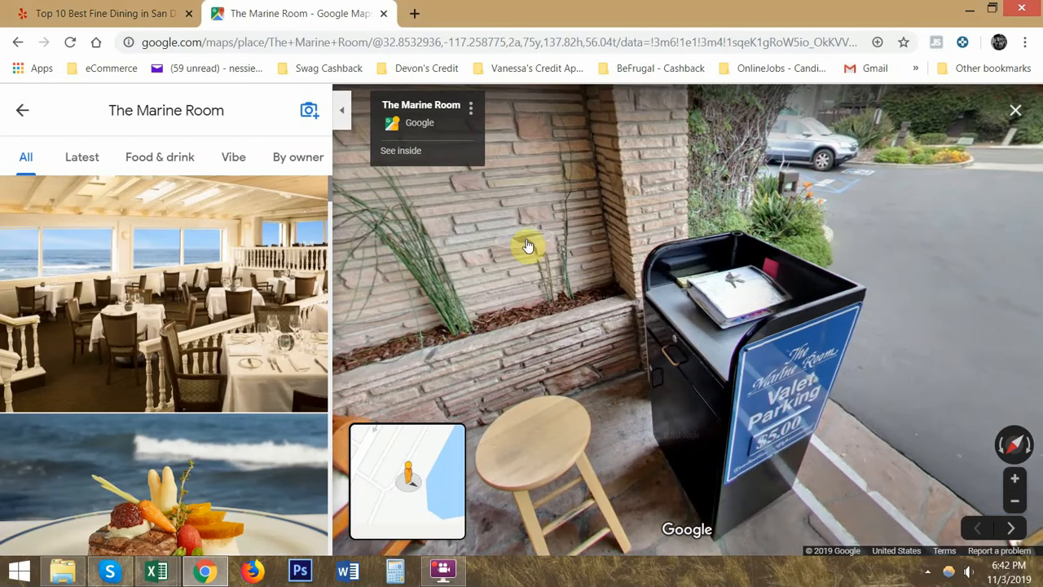
drag(527, 246, 987, 284)
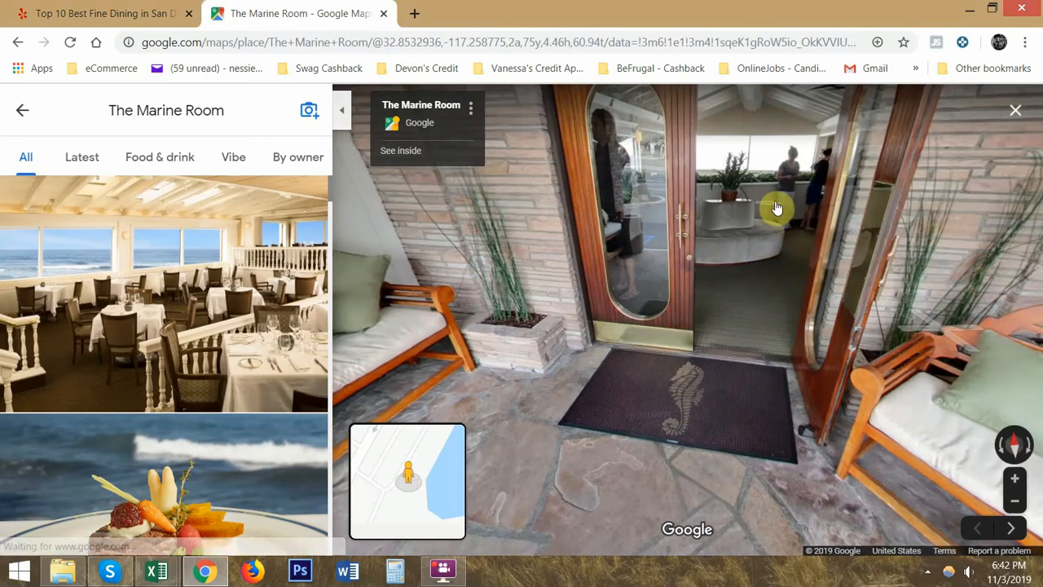
Step: Enter The Marine Room and look from the stairs across the oceanfront dining tables to the wooden double doors
click(771, 257)
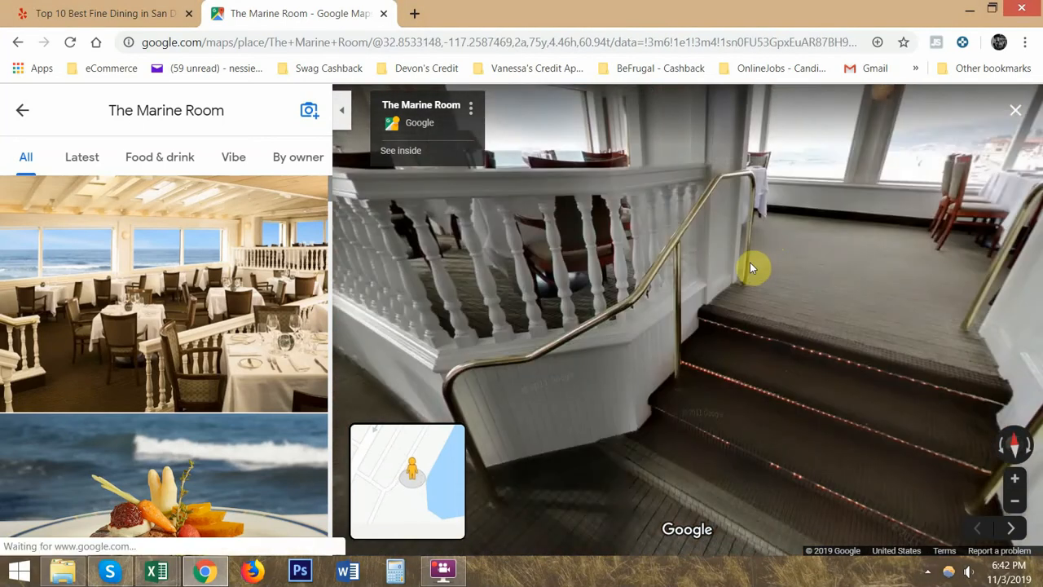
drag(750, 264, 965, 311)
drag(748, 291, 929, 367)
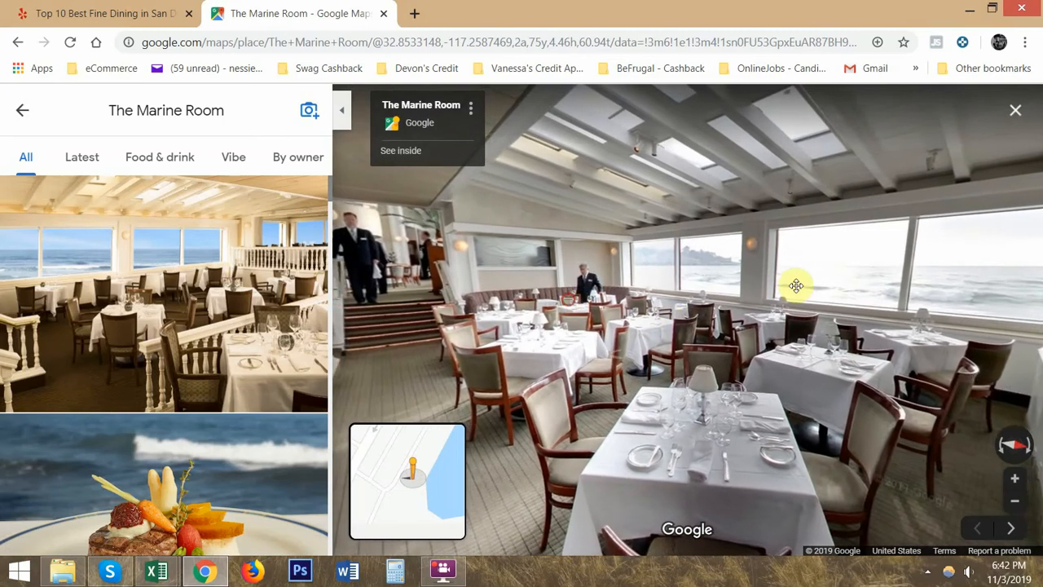
drag(796, 285, 970, 290)
drag(569, 284, 946, 299)
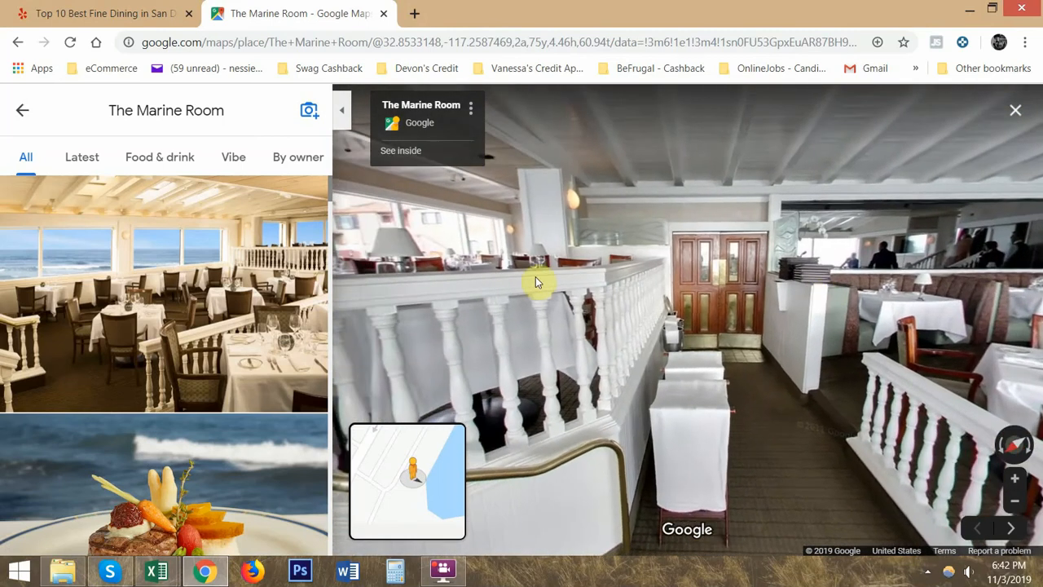
Step: Turn the view around the dining room again, examining the window tables, booths, staff area and railed stairs
drag(537, 282, 834, 303)
drag(573, 285, 972, 287)
drag(694, 319, 894, 313)
drag(679, 319, 955, 289)
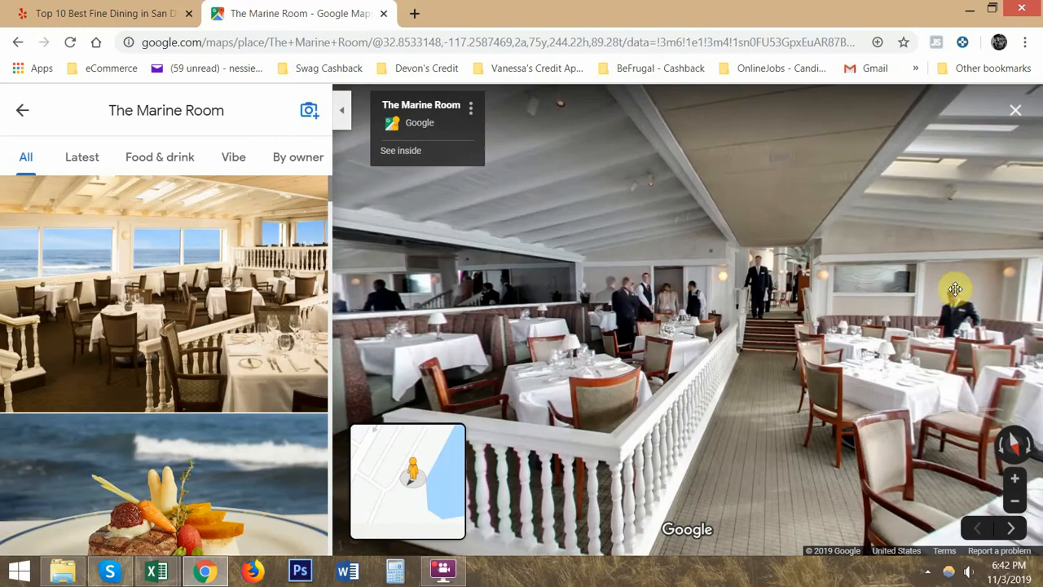
drag(664, 302, 924, 291)
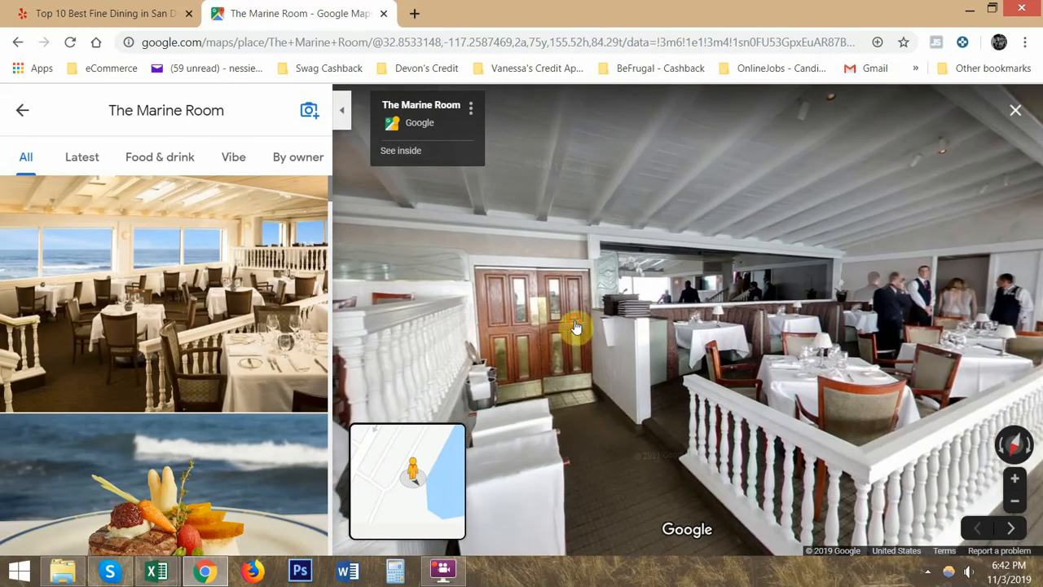
drag(576, 326, 777, 303)
drag(863, 349, 1018, 338)
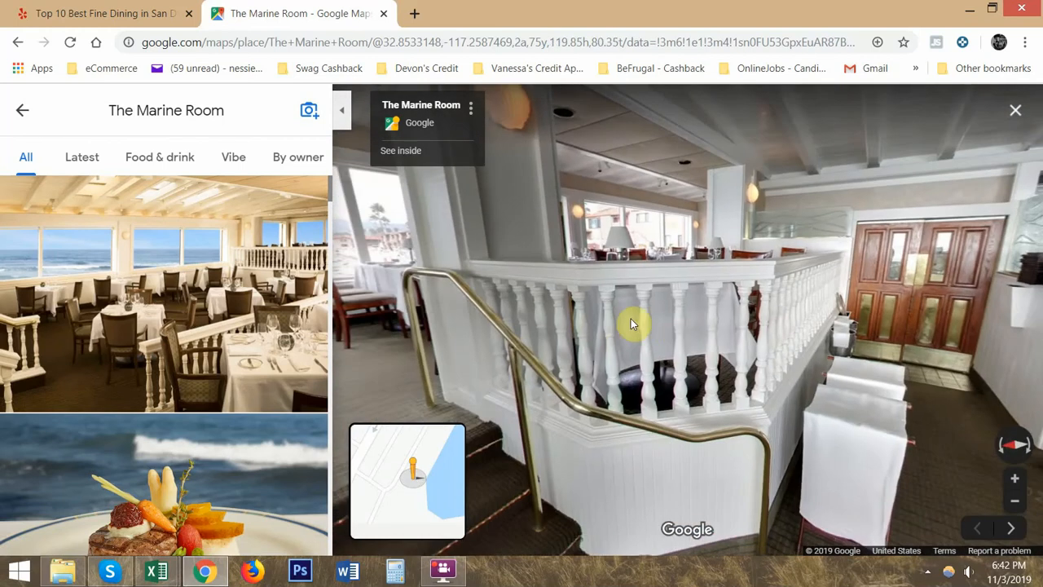
Step: Turn the dining room view from the white railing and wooden doors to the aisle of set tables leading to the far stairs
drag(628, 321, 607, 313)
drag(562, 287, 642, 282)
drag(916, 318, 359, 284)
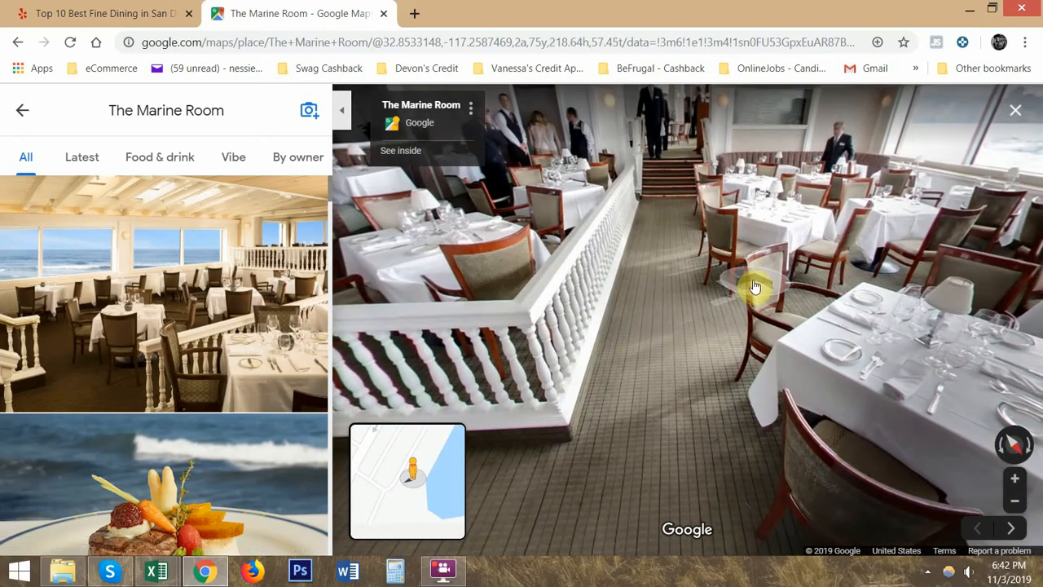
Step: Move into The Marine Room's bar lounge and look around the bar counter, piano and ocean-view window tables
click(758, 290)
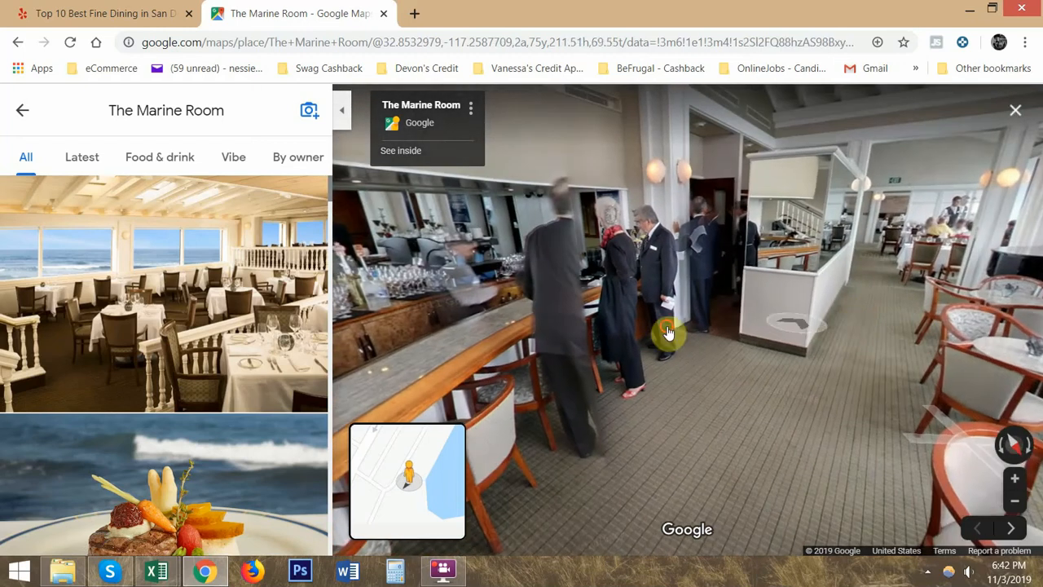
drag(669, 332, 419, 337)
drag(698, 342, 678, 329)
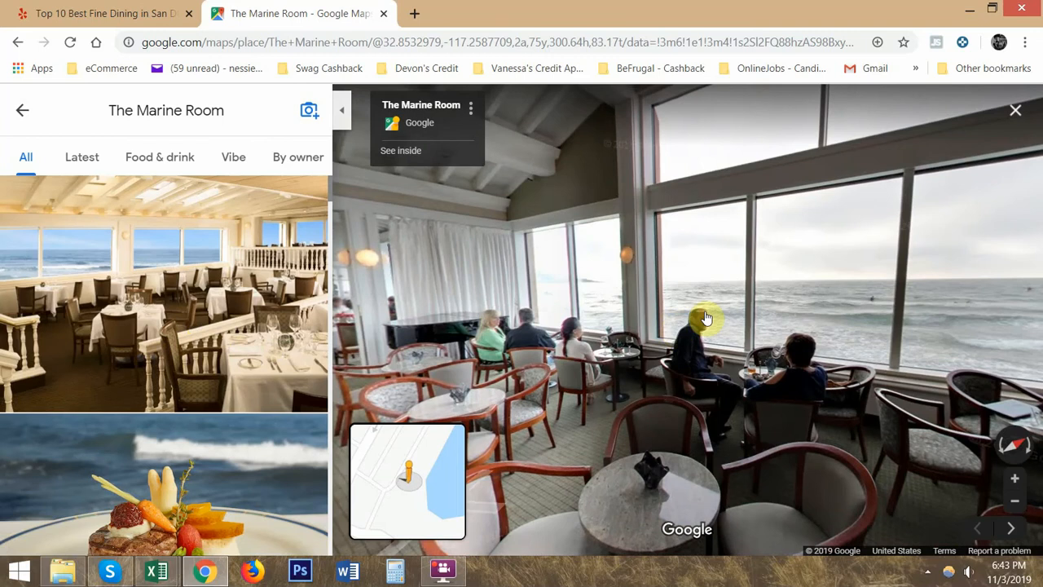
click(576, 251)
click(548, 300)
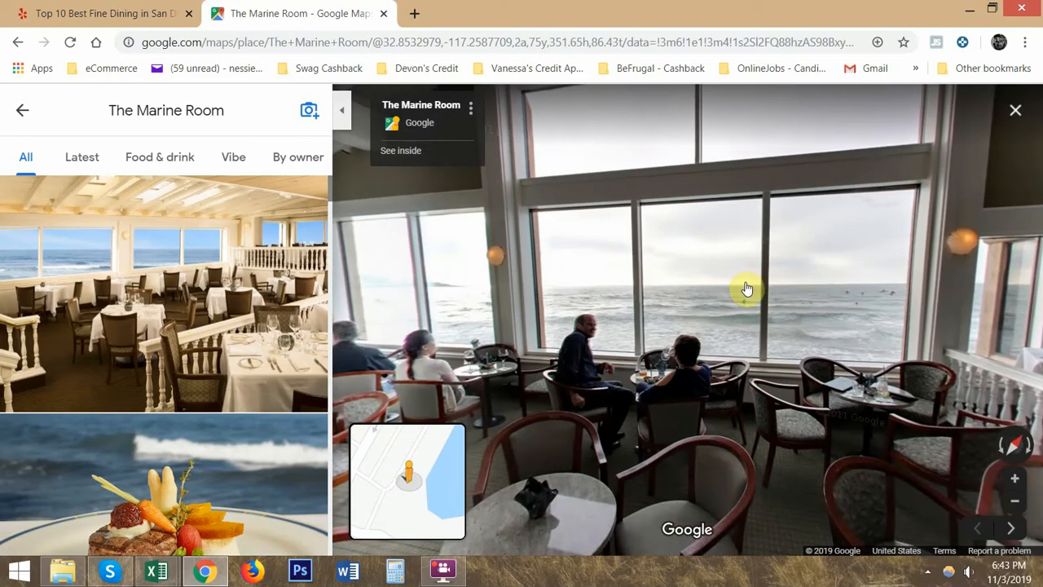
drag(609, 312, 926, 265)
Step: Move on to the buffet area and examine the food displays, dining tables, ocean windows and neighbouring room
click(537, 358)
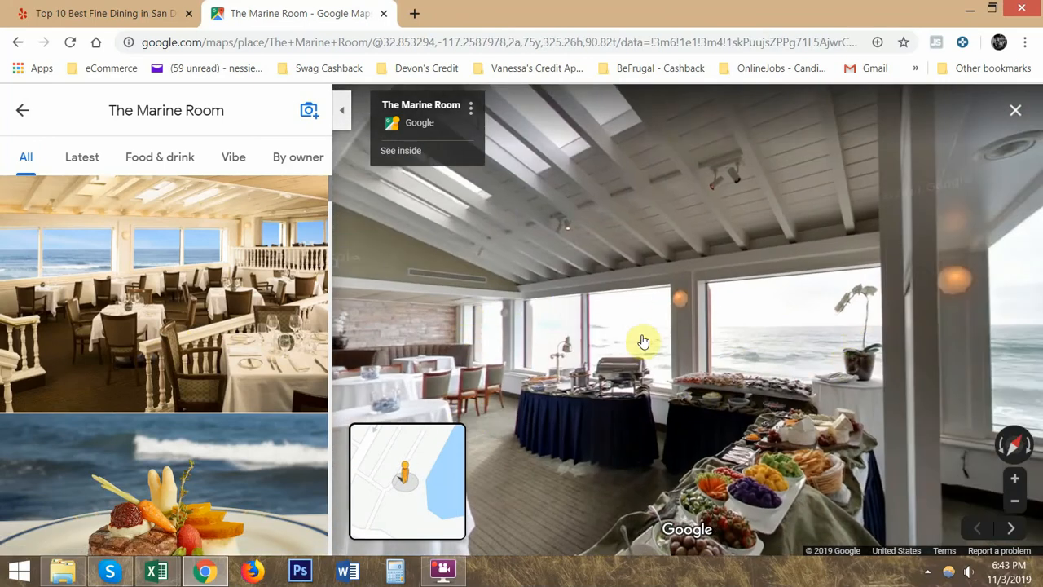
drag(643, 342, 791, 221)
drag(642, 228, 530, 242)
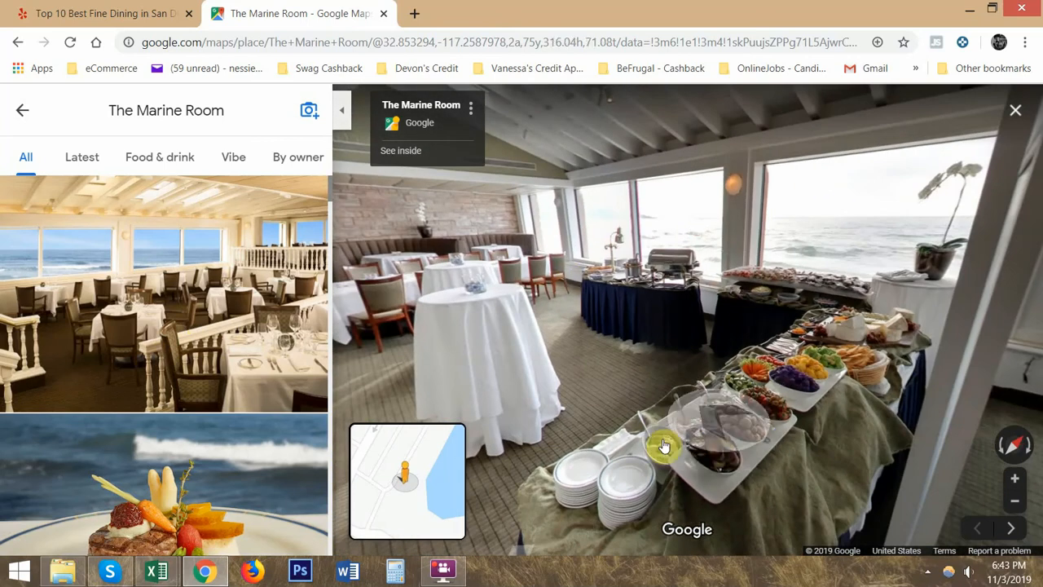
drag(664, 445, 604, 352)
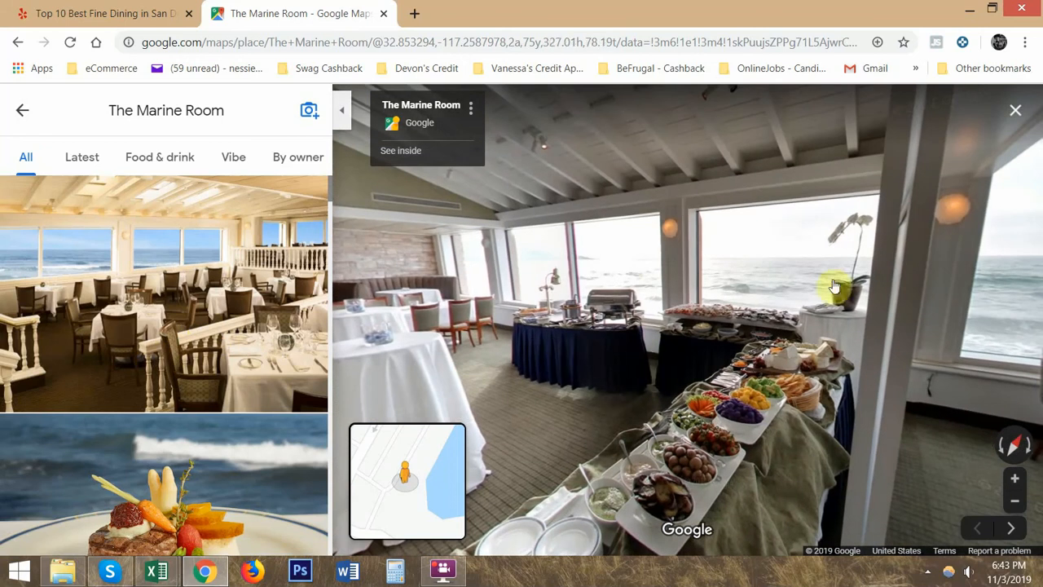
drag(577, 257, 912, 269)
drag(652, 263, 872, 255)
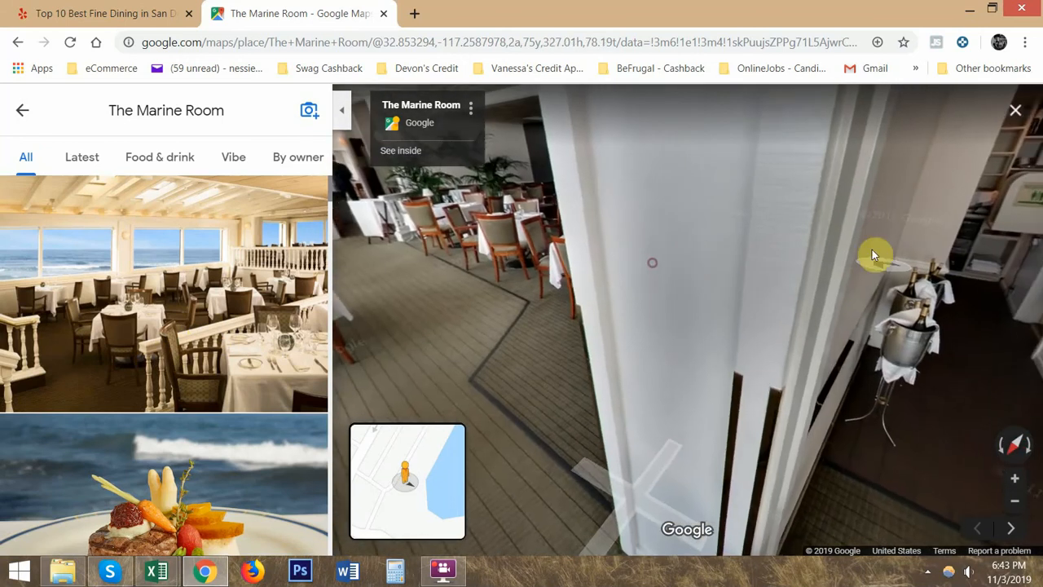
Step: Return through the bar lounge to the main dining room, looking over the bar, staircase and set tables
click(599, 425)
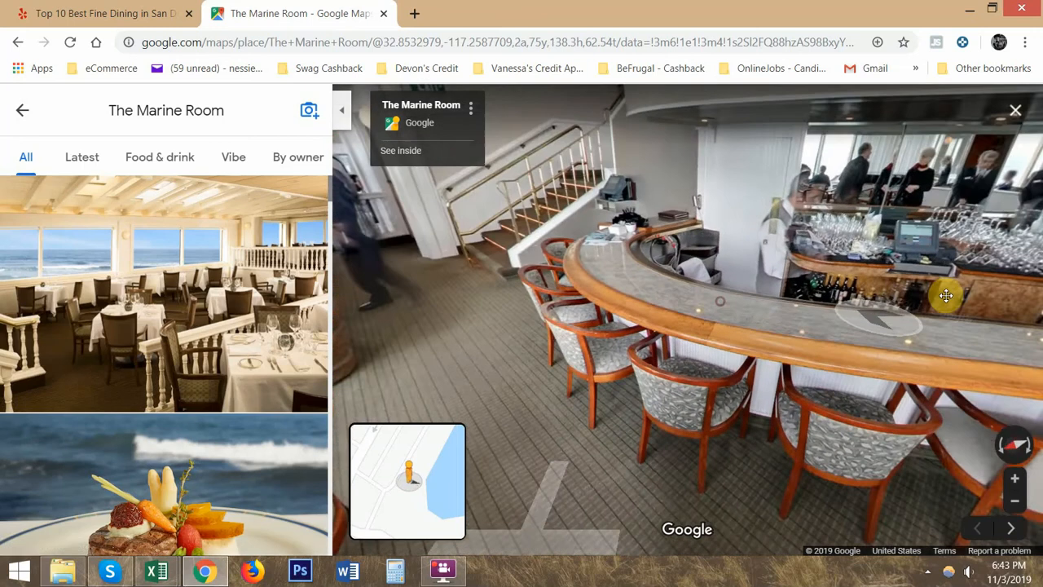
drag(946, 296, 892, 287)
drag(518, 264, 773, 257)
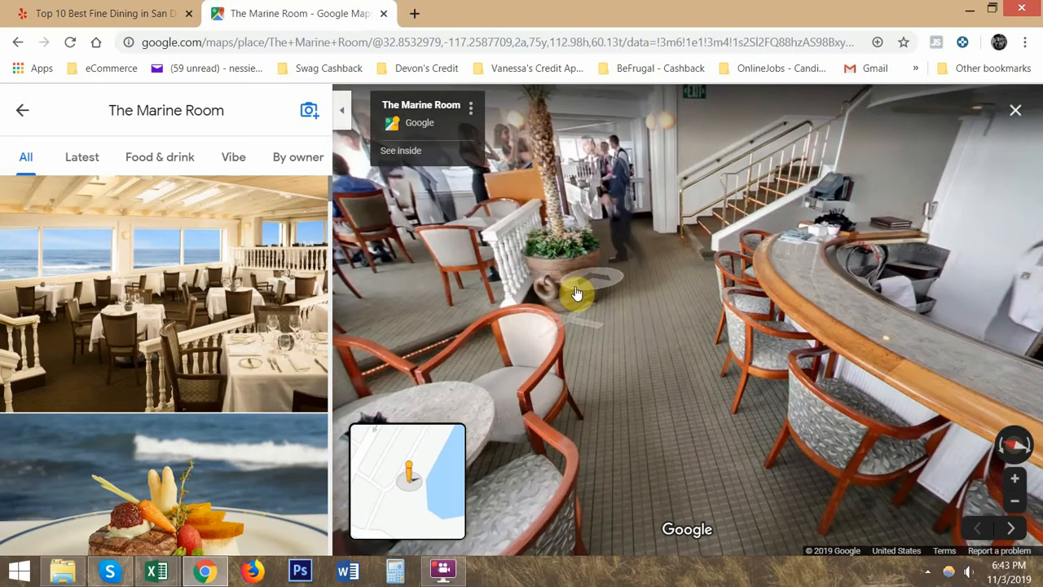
click(624, 296)
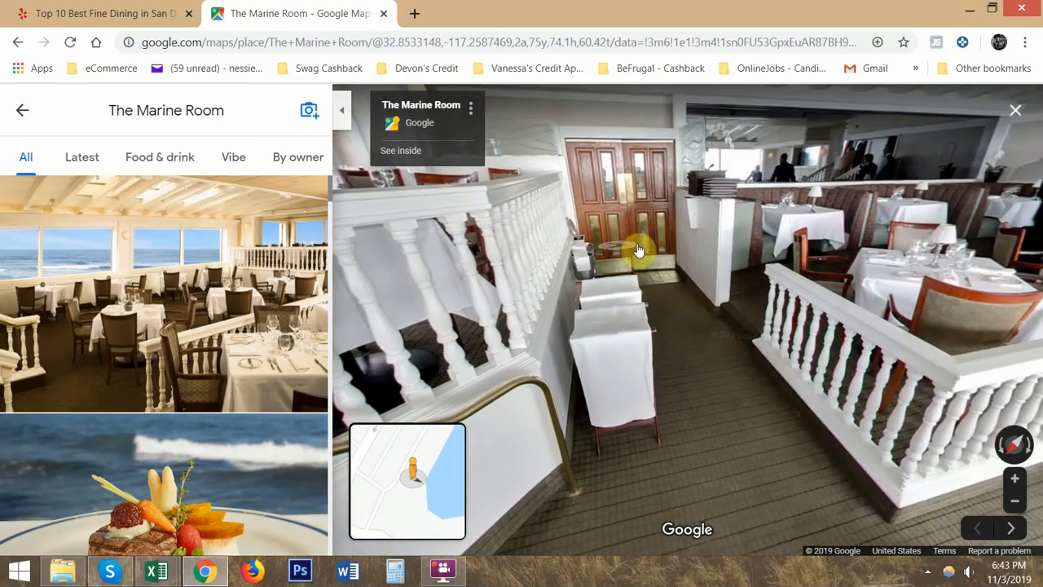
drag(638, 251, 379, 233)
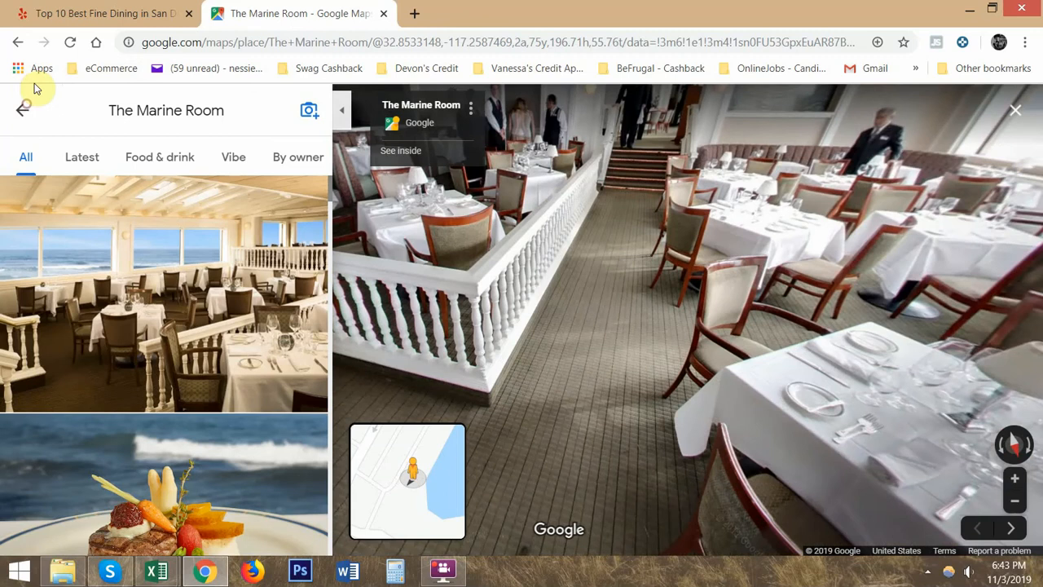
Step: Leave the interior tour and go back to The Marine Room's photo gallery with the street-level view
click(18, 41)
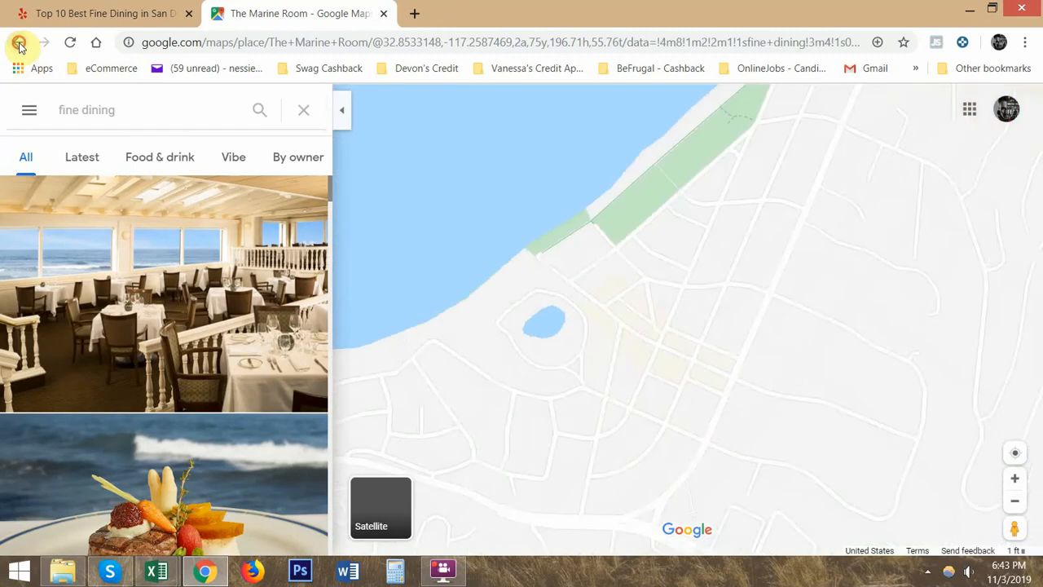
drag(583, 321, 842, 319)
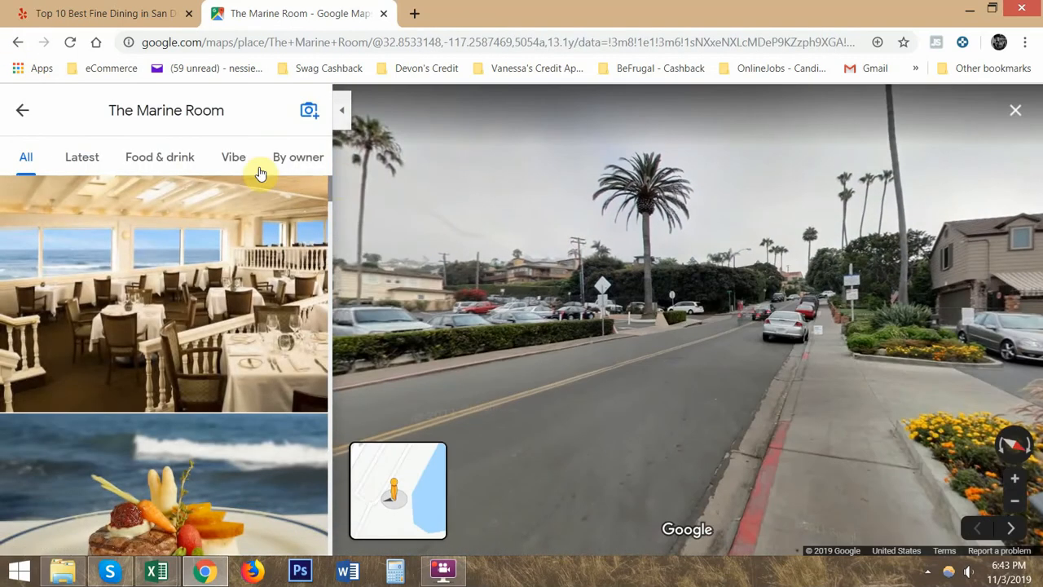
click(31, 112)
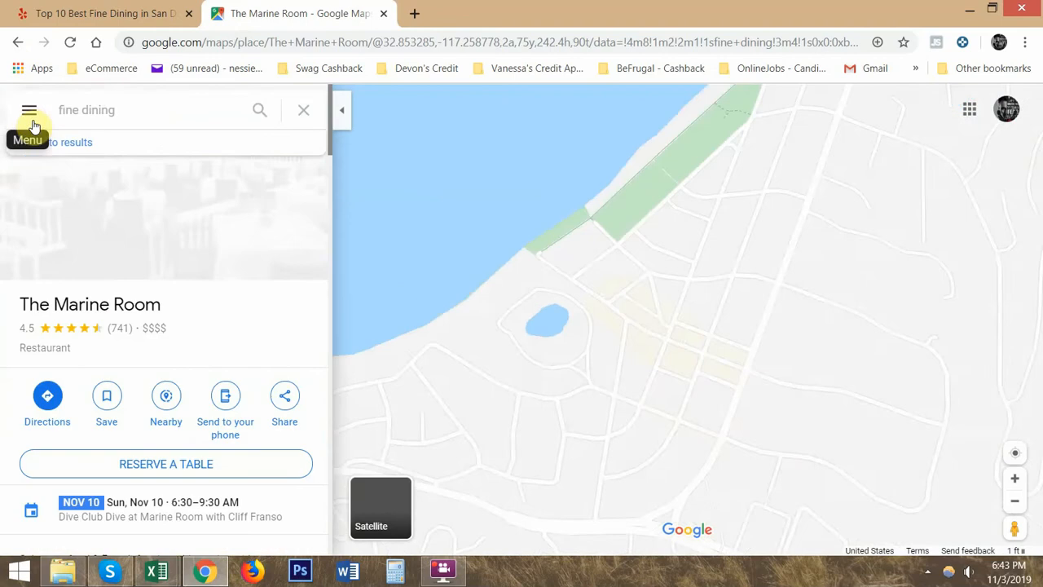
click(17, 43)
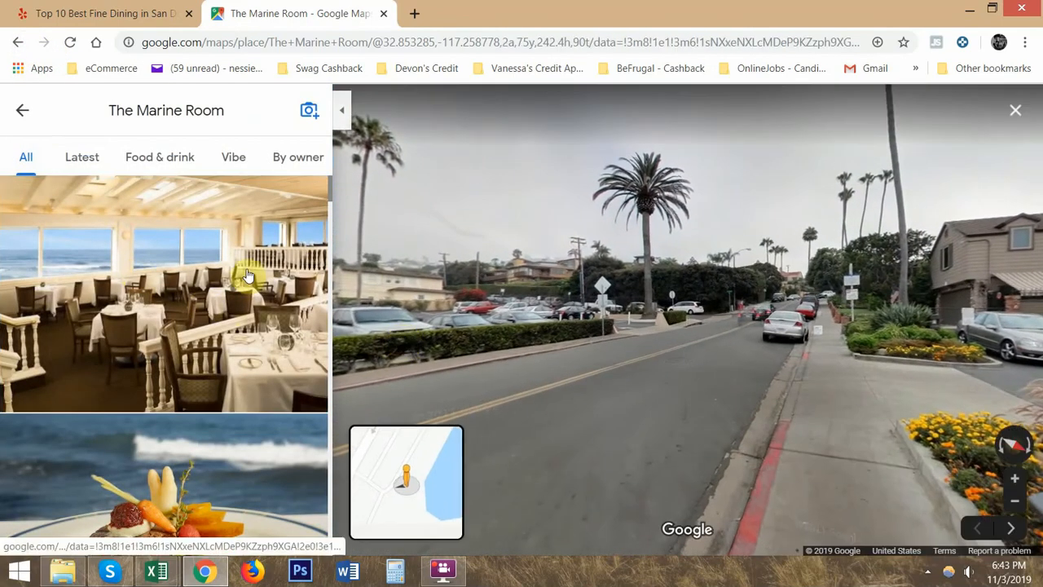
Step: View the first dining room photo, then return to the Street View and turn it along the curving road
click(135, 257)
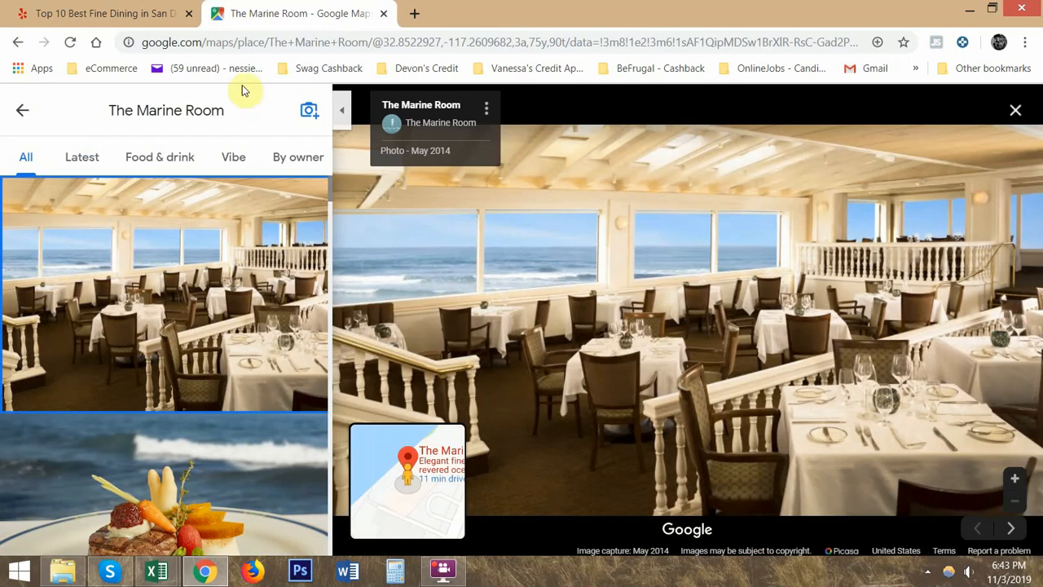
click(19, 47)
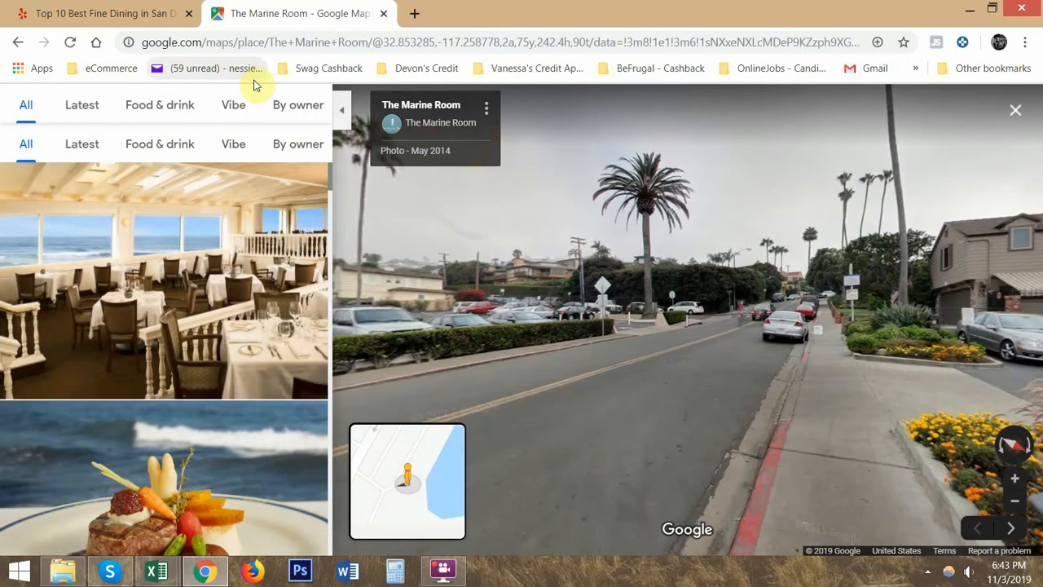
click(573, 305)
drag(612, 340, 280, 239)
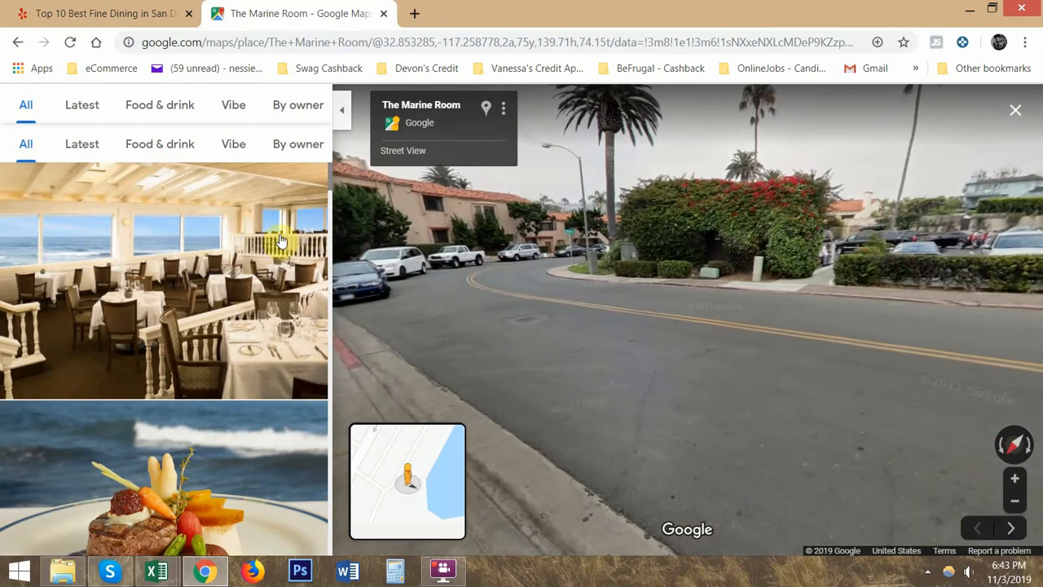
Step: Switch to the RV rental workbook in Excel and review the 360? and Street View entries for the listed businesses
mouse_move(157, 570)
click(268, 515)
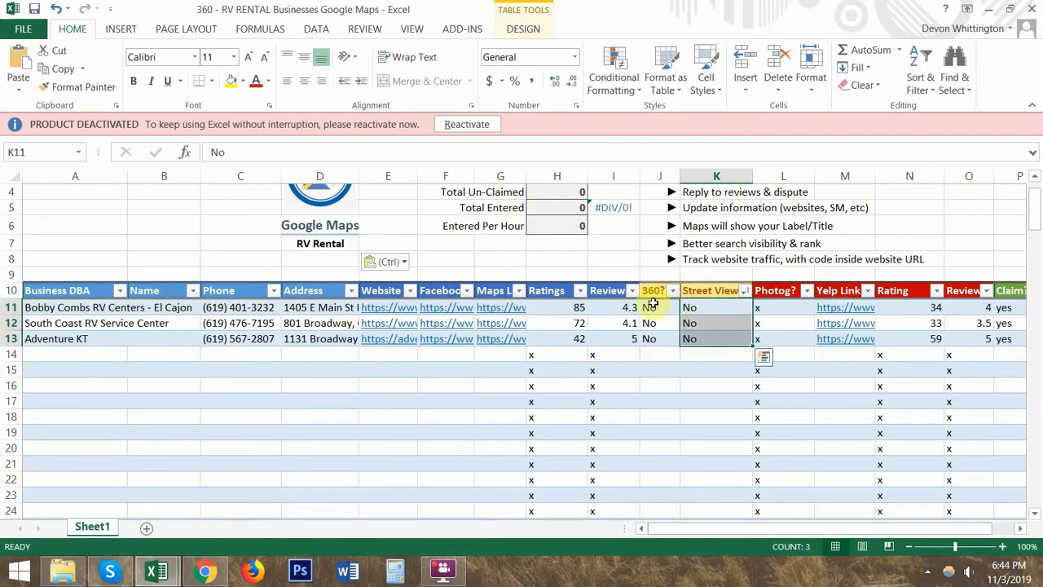
drag(654, 303, 654, 322)
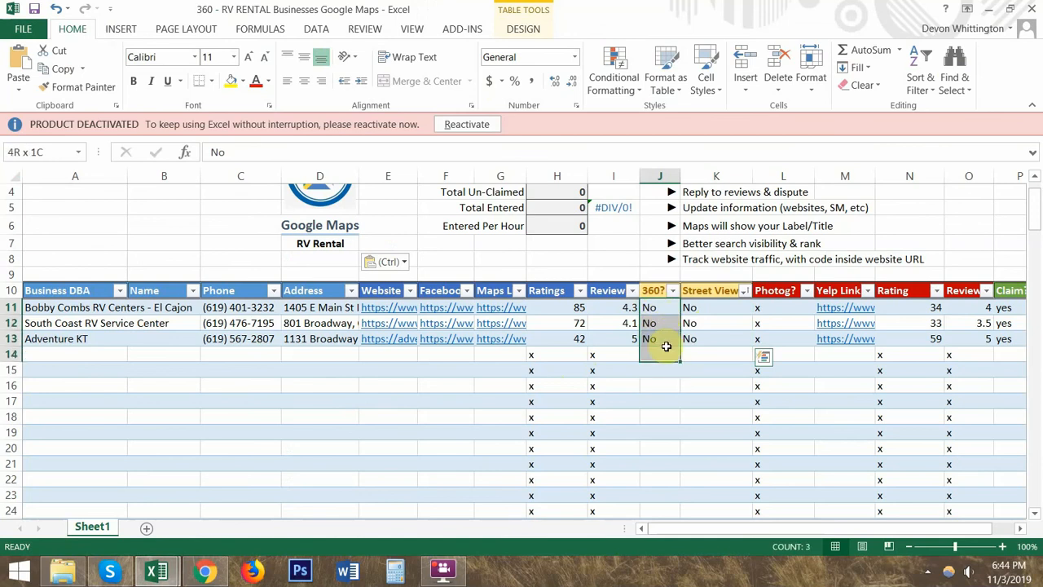
drag(710, 308, 713, 334)
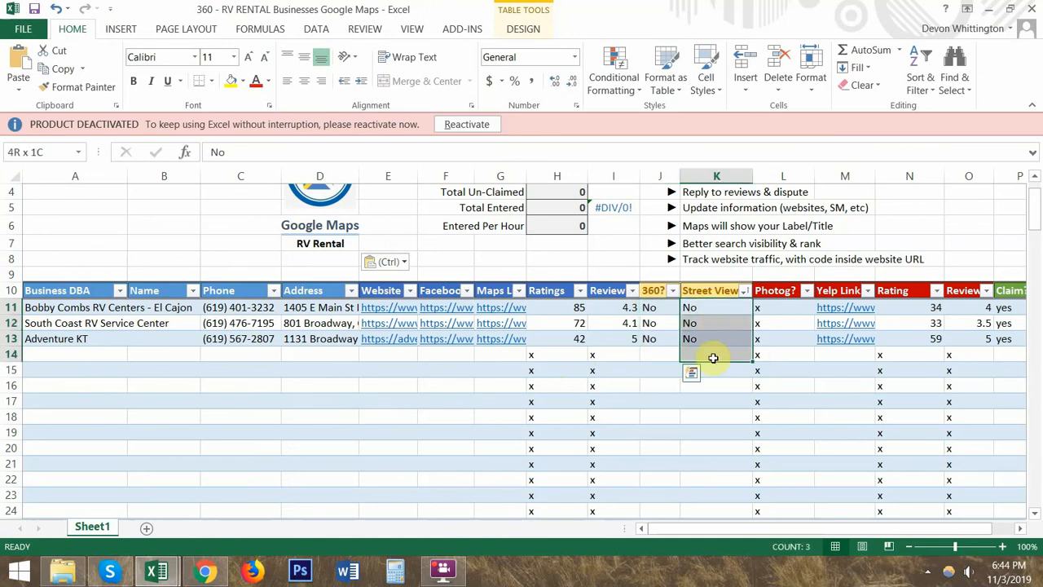
click(660, 307)
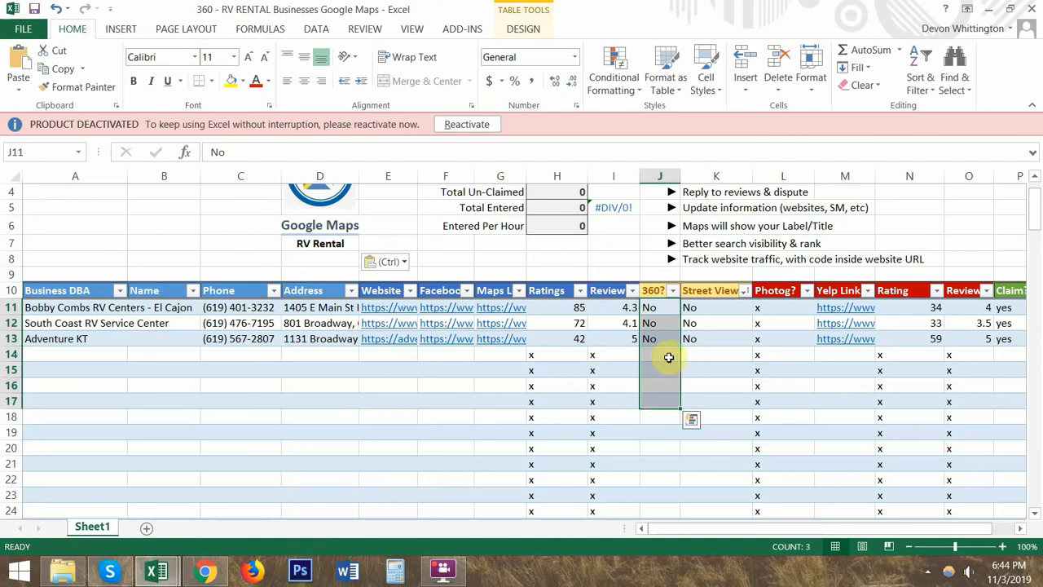
Step: Highlight the empty 360? and Street View cells and the blank lead rows 15 to 17 beneath the listed businesses
drag(663, 355, 700, 384)
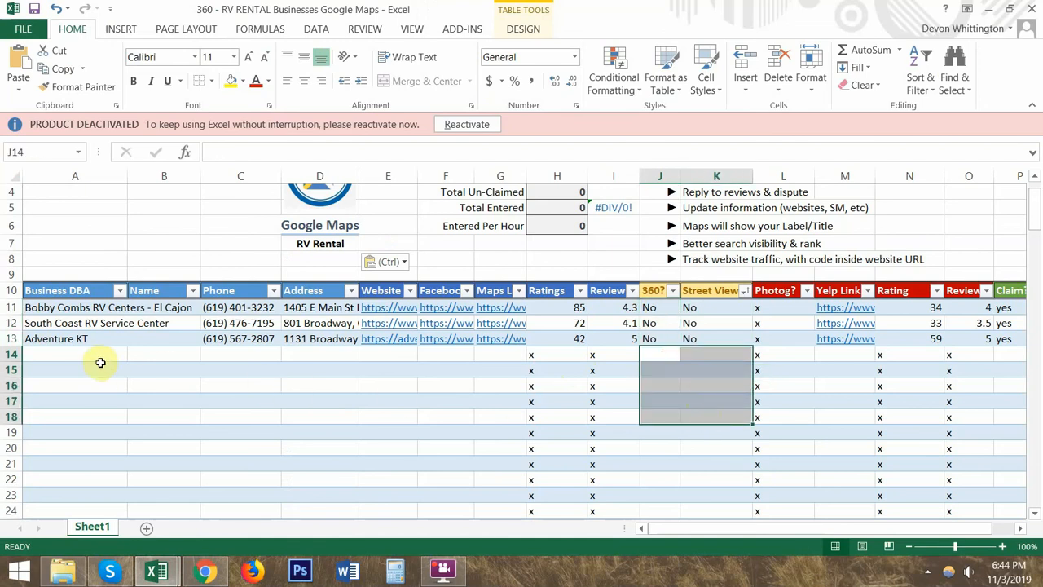
drag(100, 362, 998, 400)
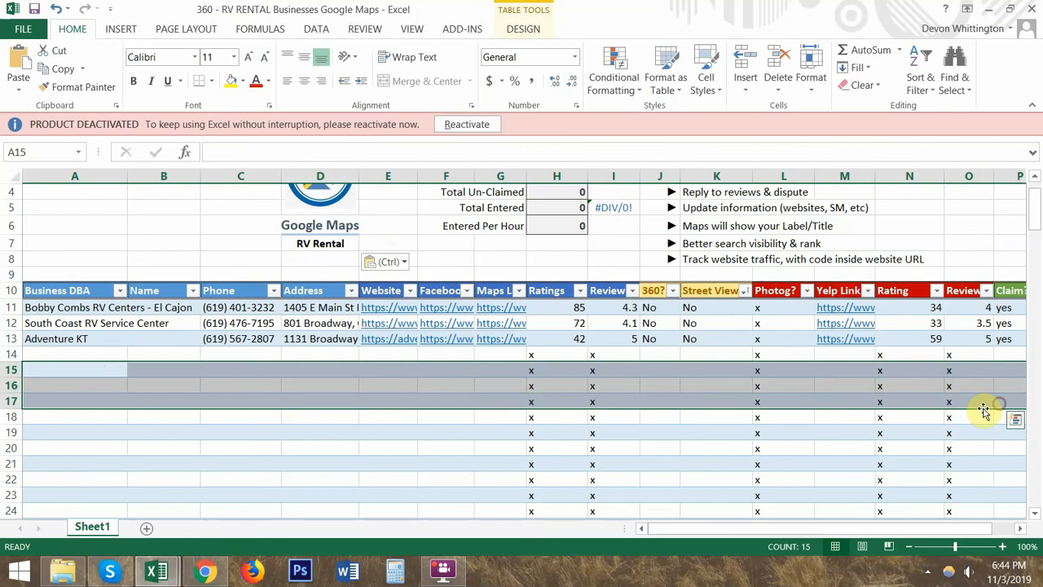
key(alt+Tab)
key(alt+Tab)
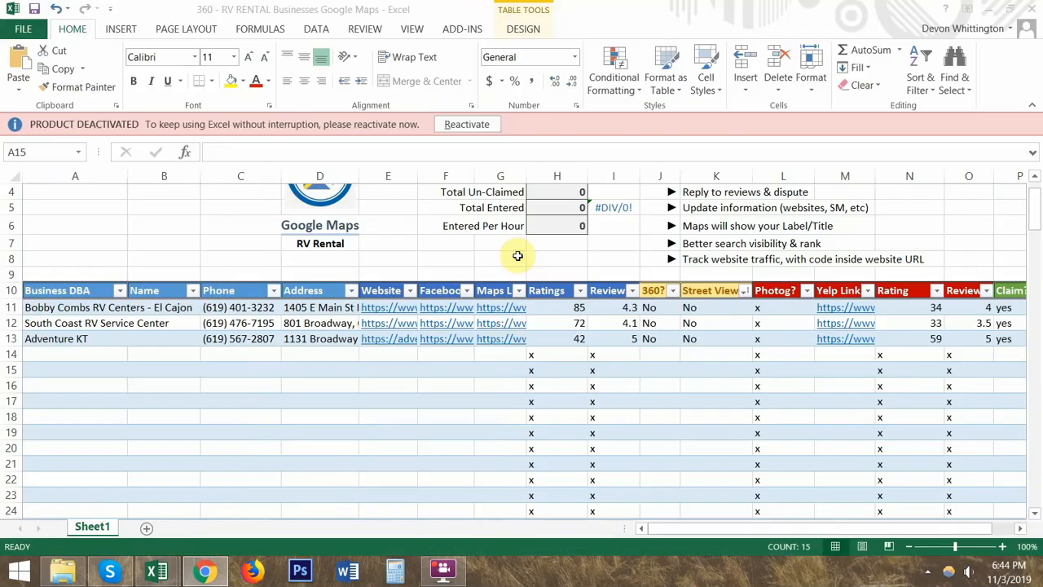
Step: Highlight the three listed business rows and their 360? and Street View cells, reviewing across to the Yelp review column
drag(88, 305, 812, 338)
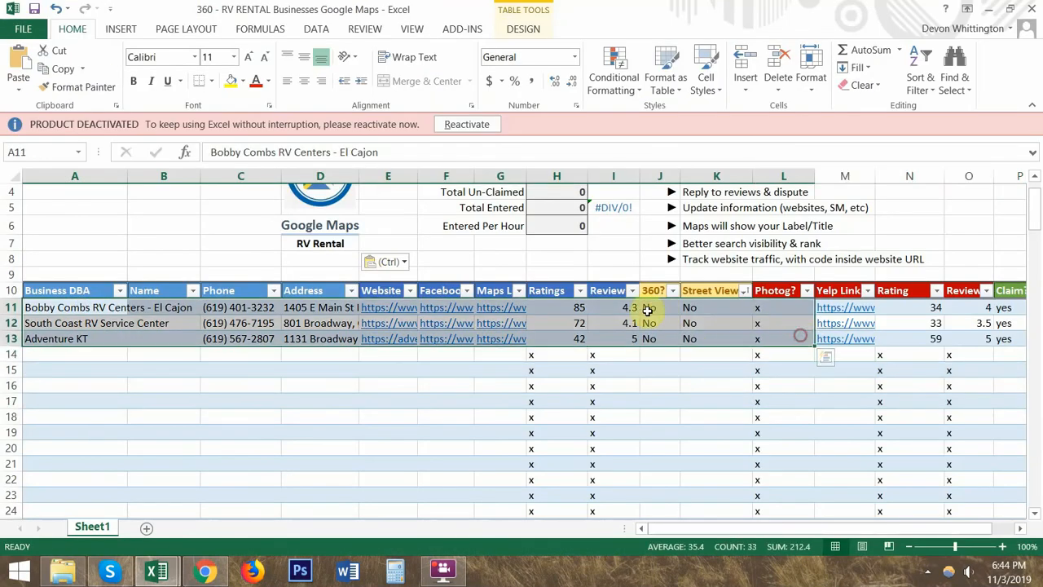
drag(648, 309, 718, 338)
drag(70, 306, 988, 338)
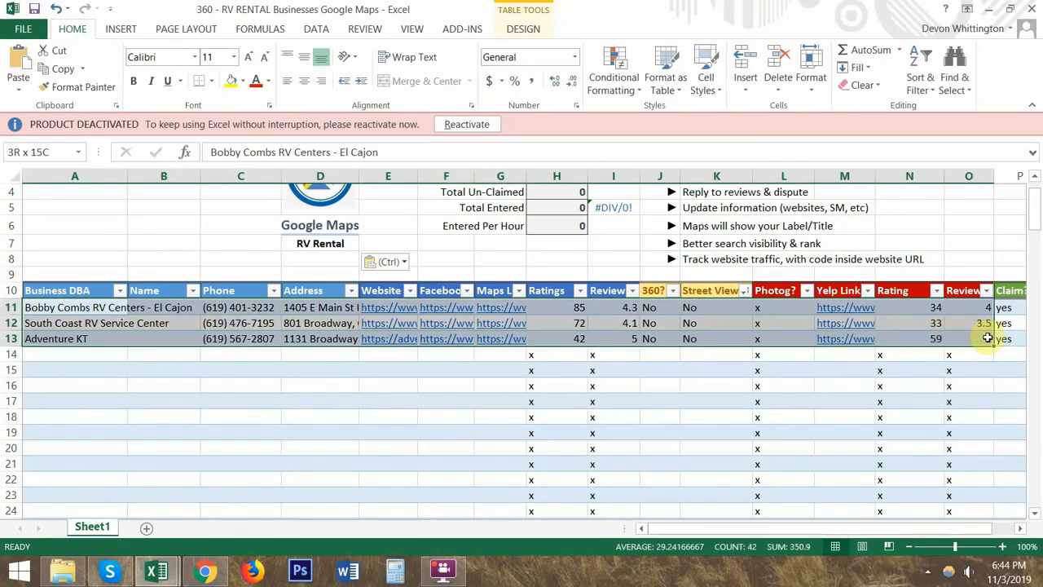
Step: Review the blank lead rows across to the Niche column, and return to the first business and the sheet's header
drag(82, 366, 701, 398)
drag(500, 368, 526, 391)
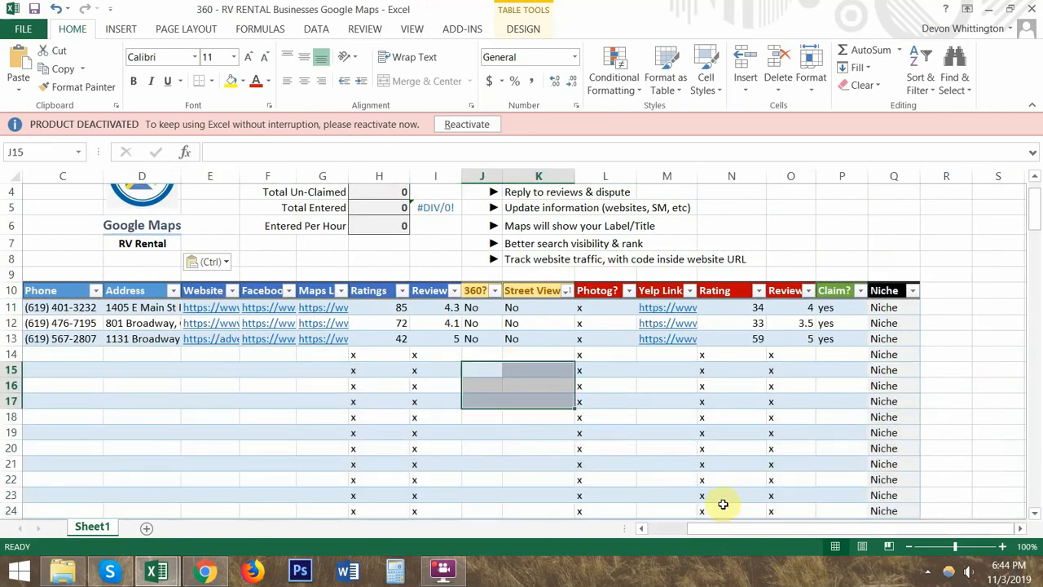
drag(693, 531, 676, 530)
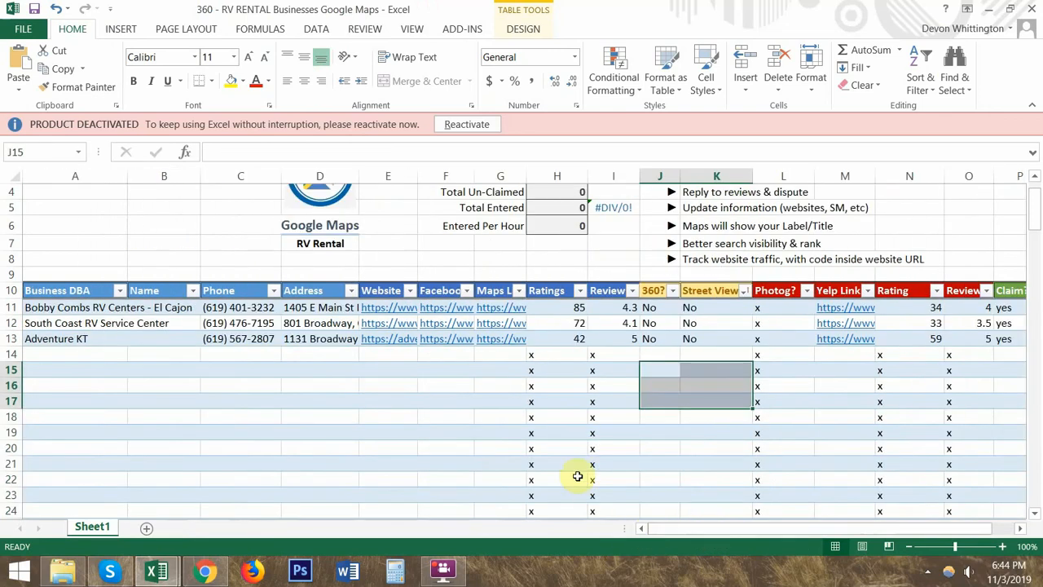
click(84, 309)
scroll(119, 285, up, 1)
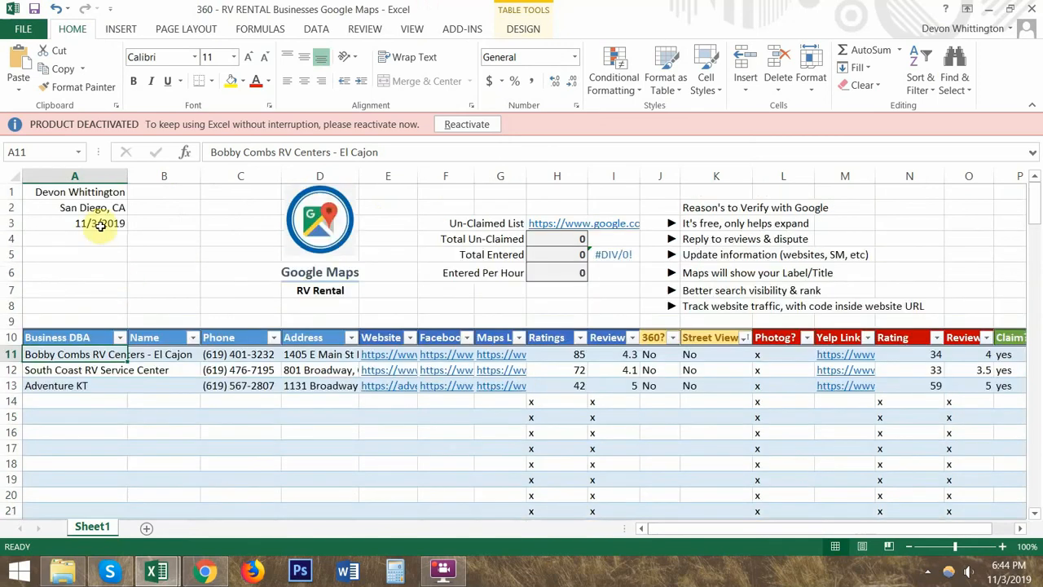